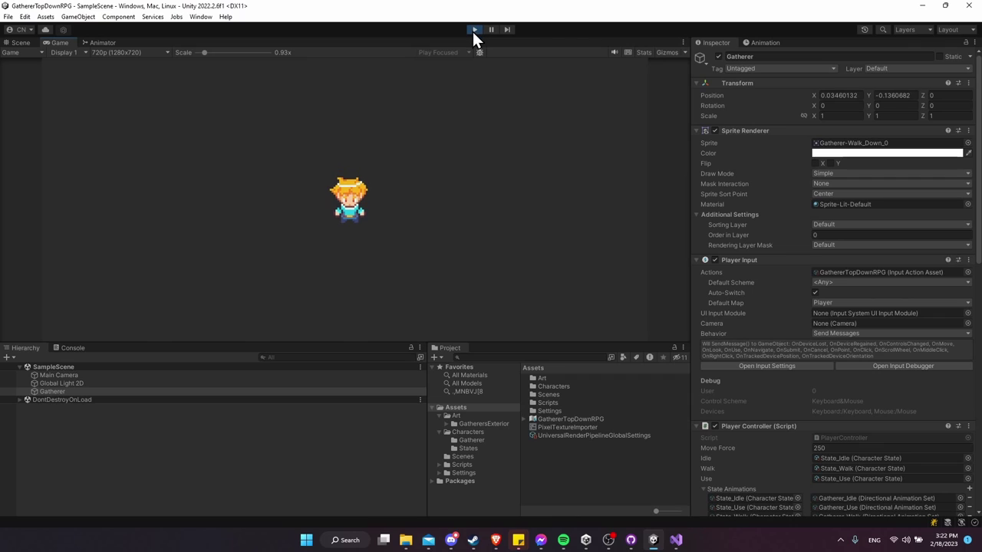
Stop the running game and open the Characters/Gatherer folder in the project assets
click(473, 29)
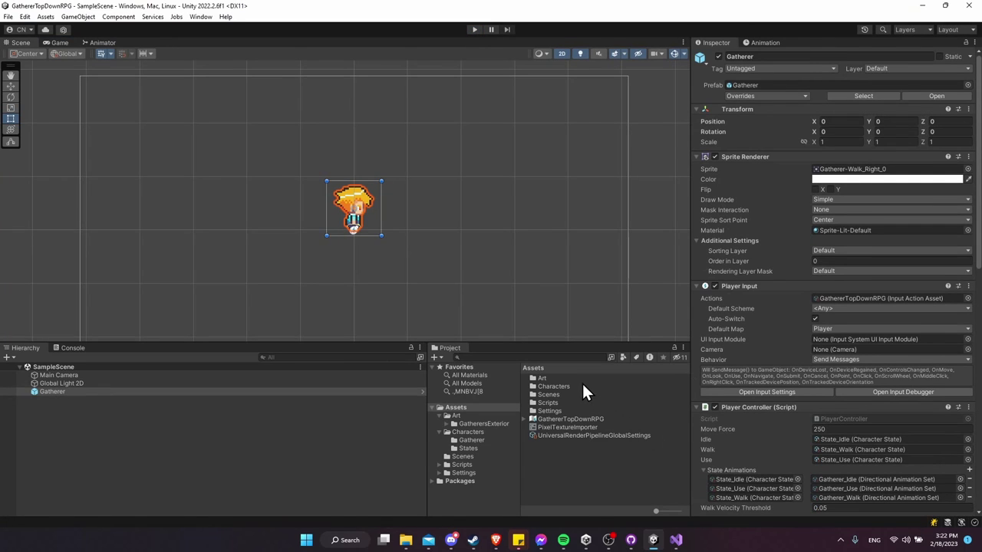
double_click(574, 388)
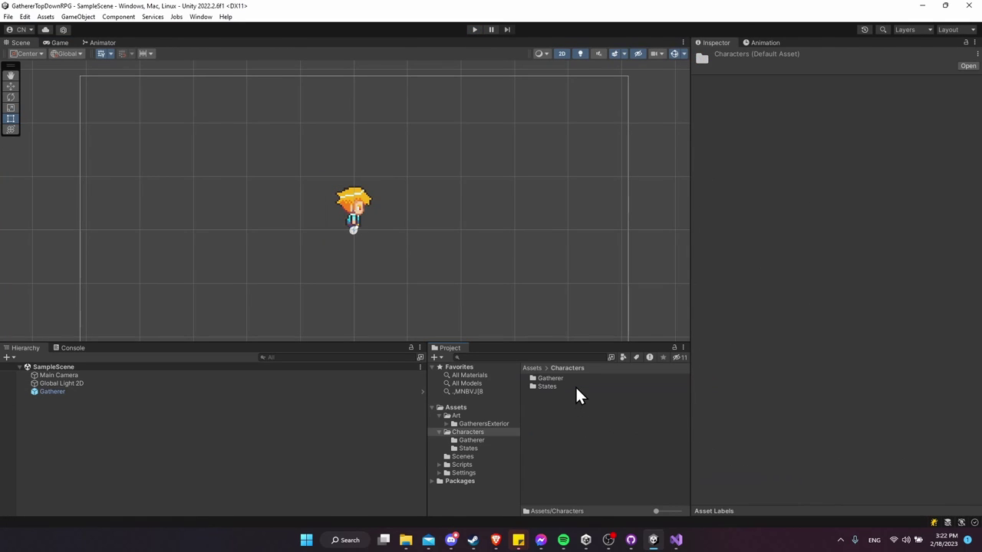
double_click(576, 379)
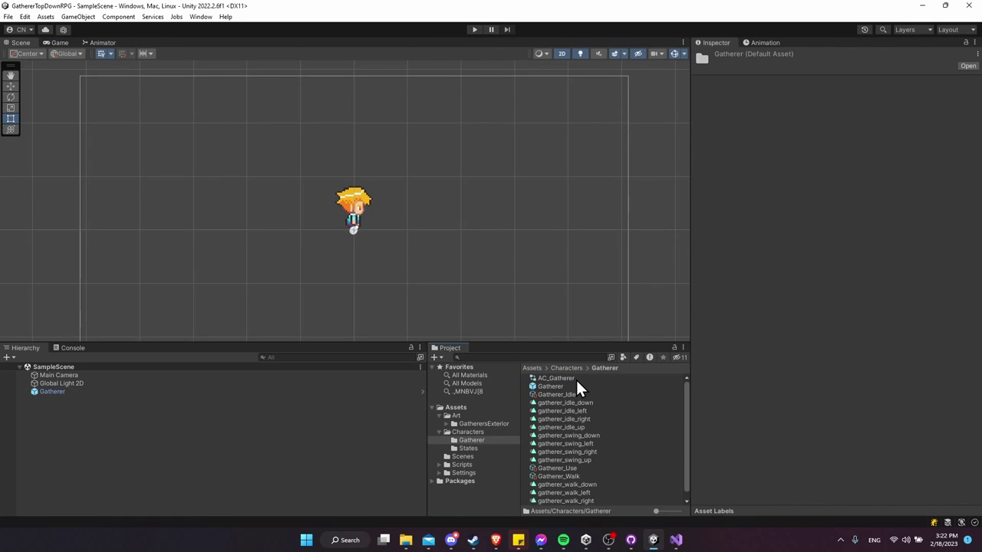
scroll(596, 420, down, 1)
Turn off Loop Time for the gatherer_swing_down, gatherer_swing_left, gatherer_swing_right and gatherer_swing_up animation clips
click(596, 429)
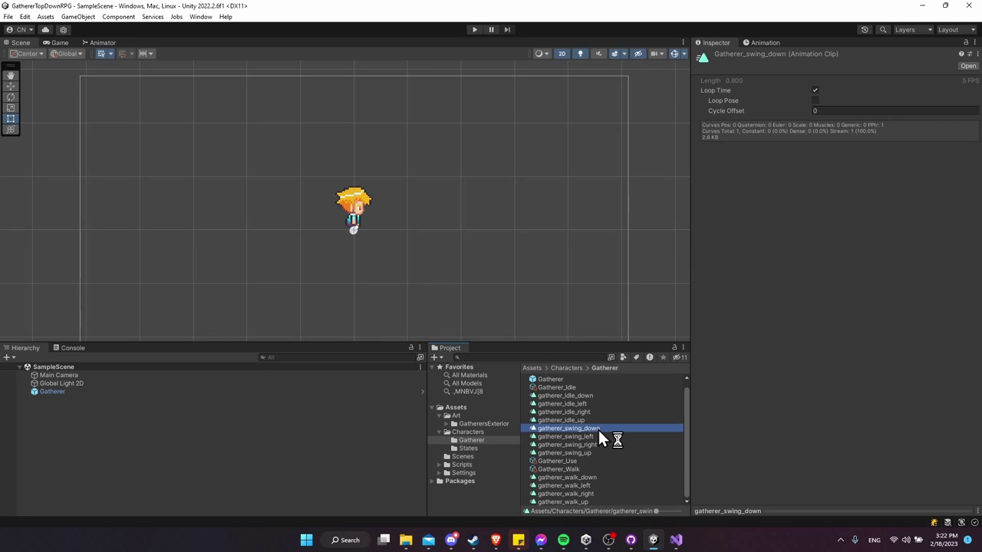
click(816, 90)
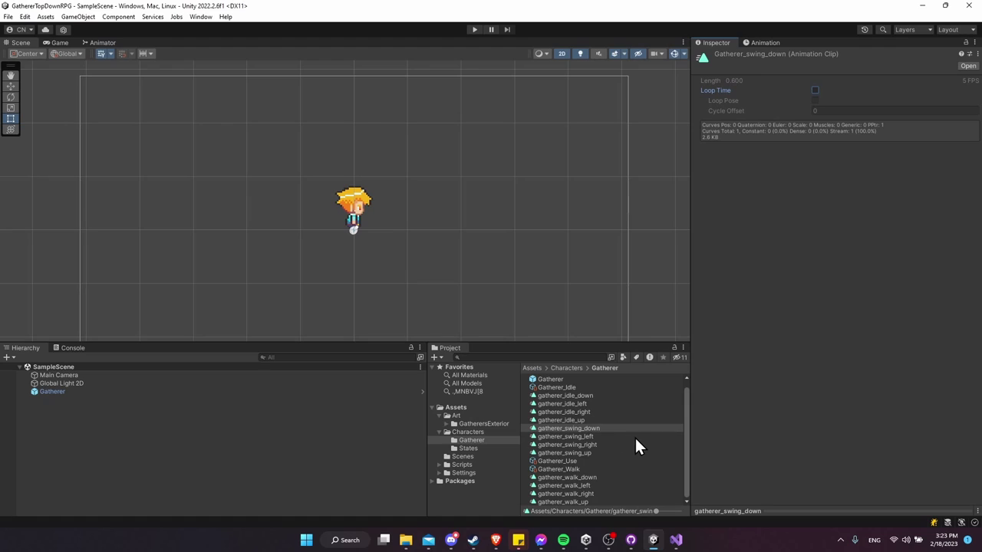
click(634, 437)
click(815, 90)
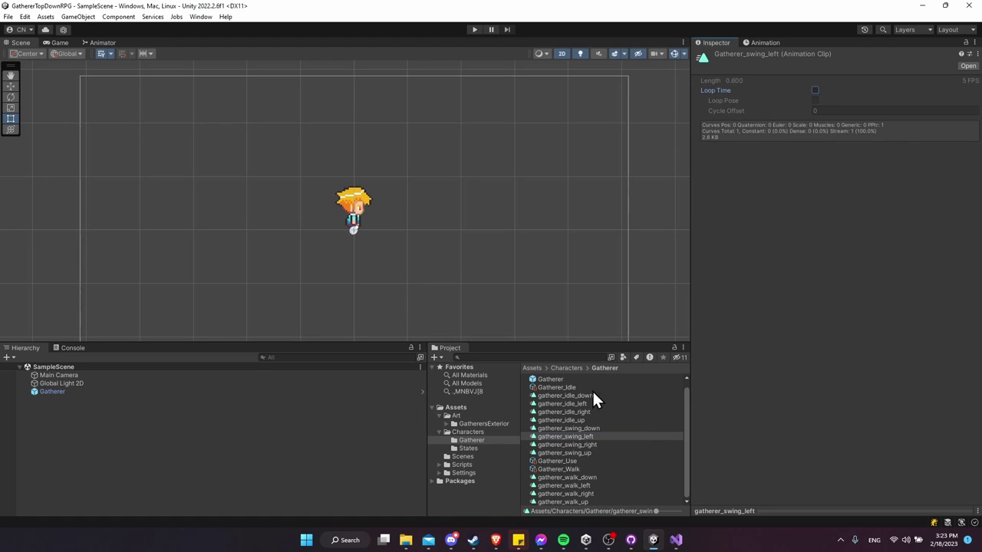
click(603, 445)
click(815, 90)
click(599, 452)
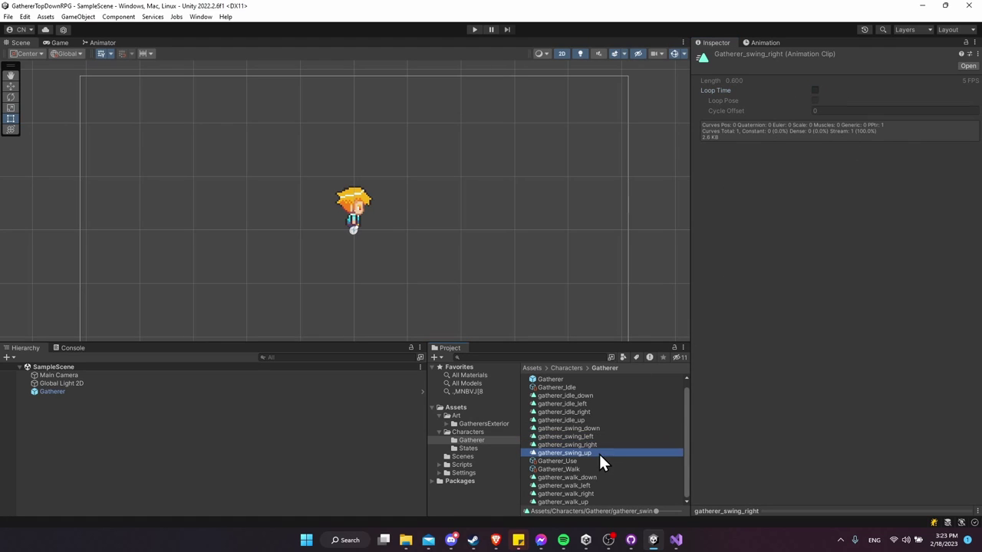
click(815, 90)
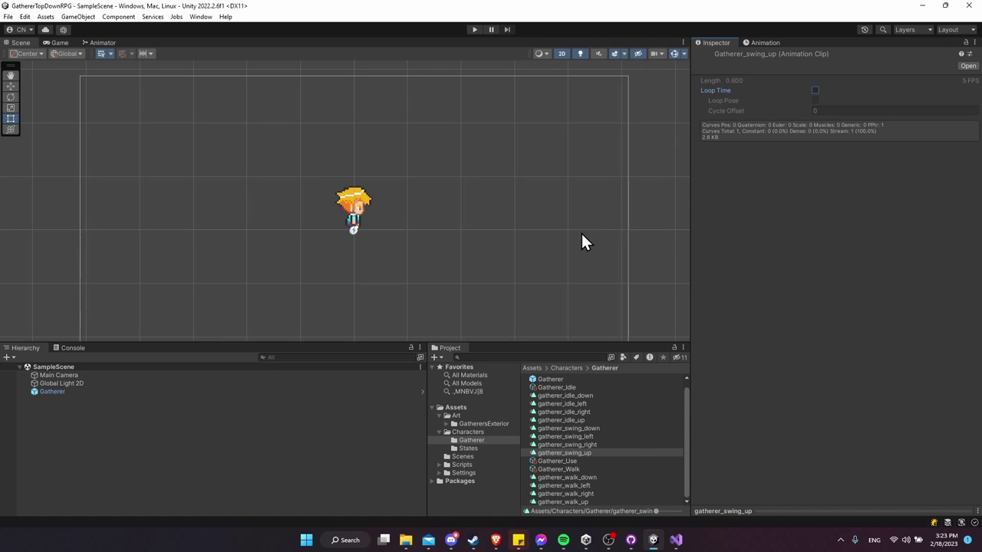
click(570, 212)
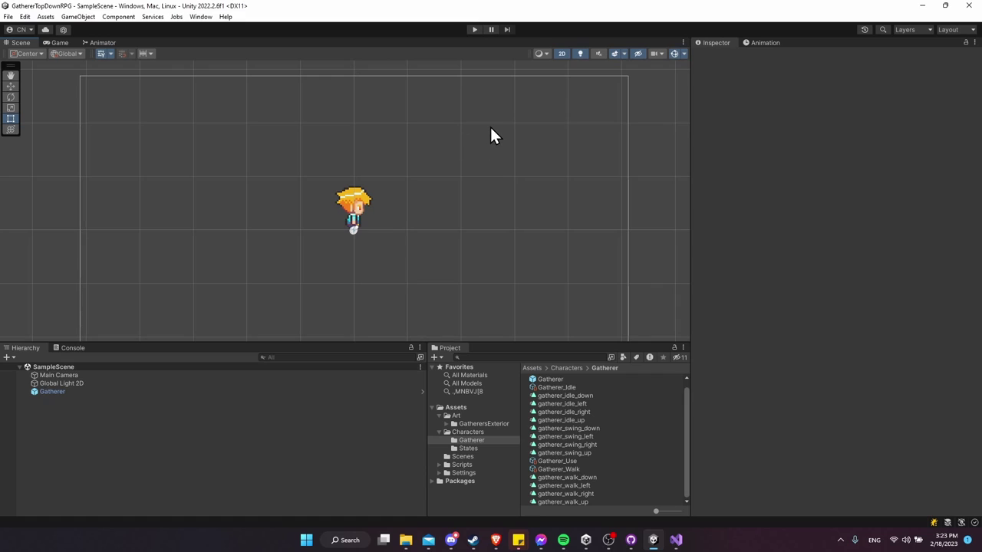
Open the Tile Palette window, dock it beside Animation and widen that docked area slightly
click(209, 19)
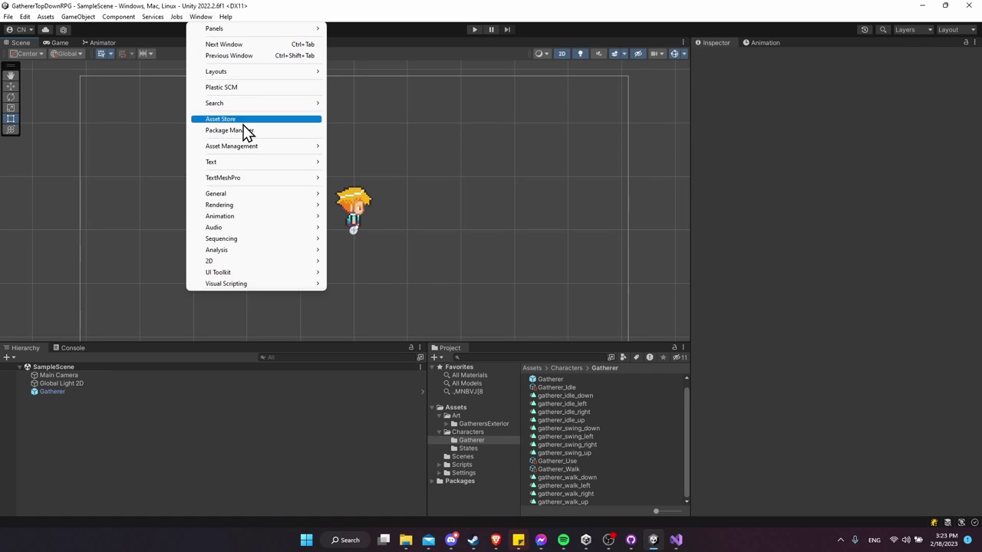
mouse_move(297, 259)
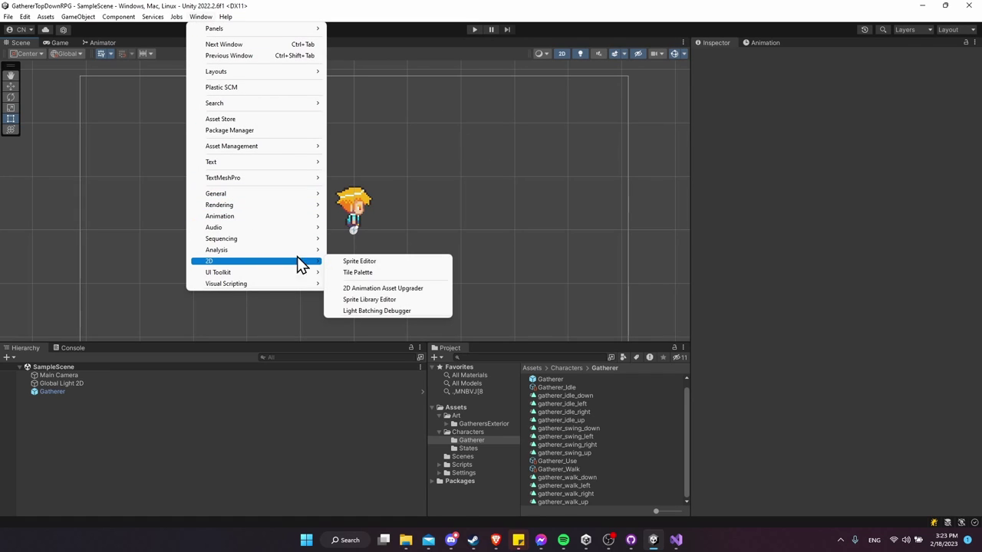
click(358, 273)
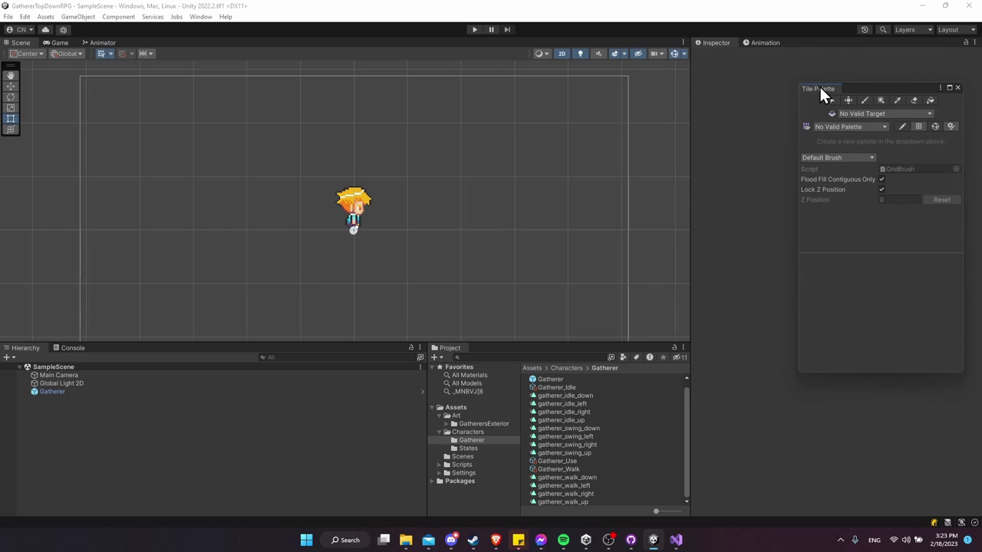
drag(819, 84, 807, 44)
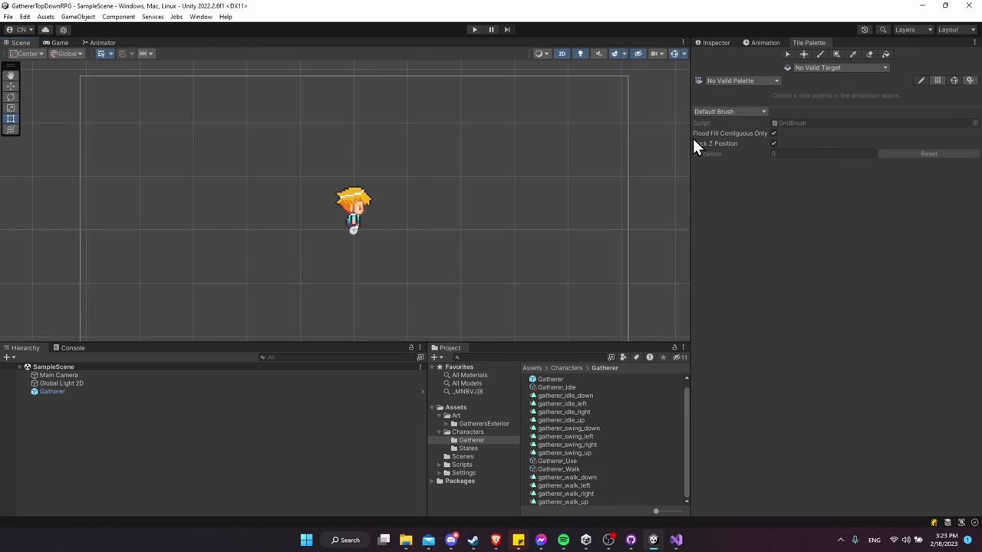
drag(689, 150, 685, 149)
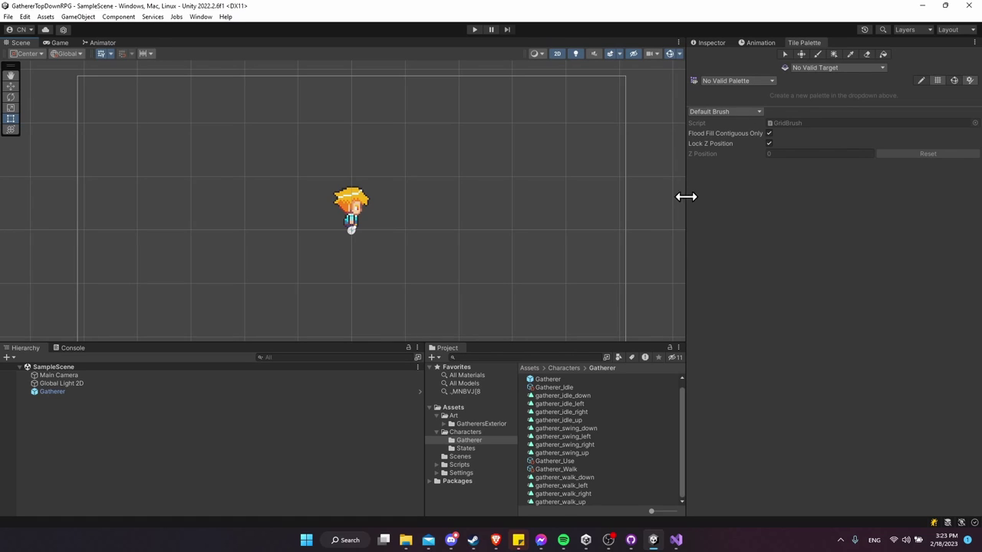
Open the Art/GatherersExterior/Tilesets folder in the project assets
click(454, 416)
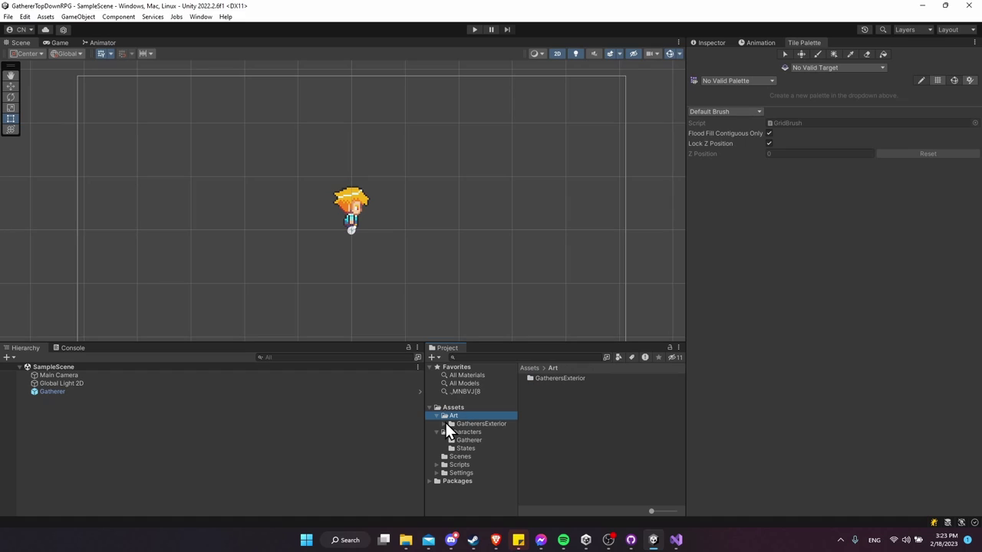
click(449, 423)
click(475, 426)
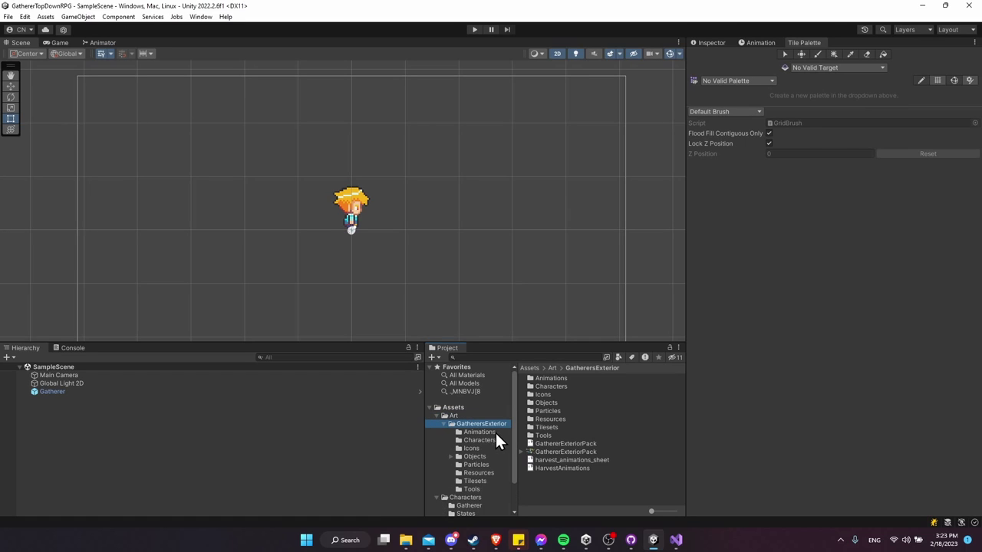
double_click(559, 428)
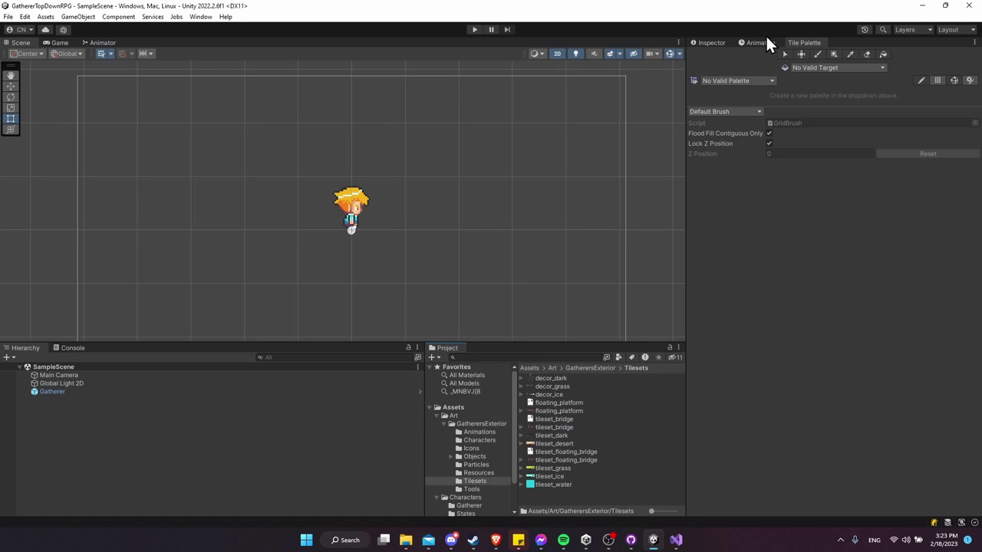
Create a new tile palette named Water with a Rectangle grid, Automatic cell size and Default sort mode
click(760, 80)
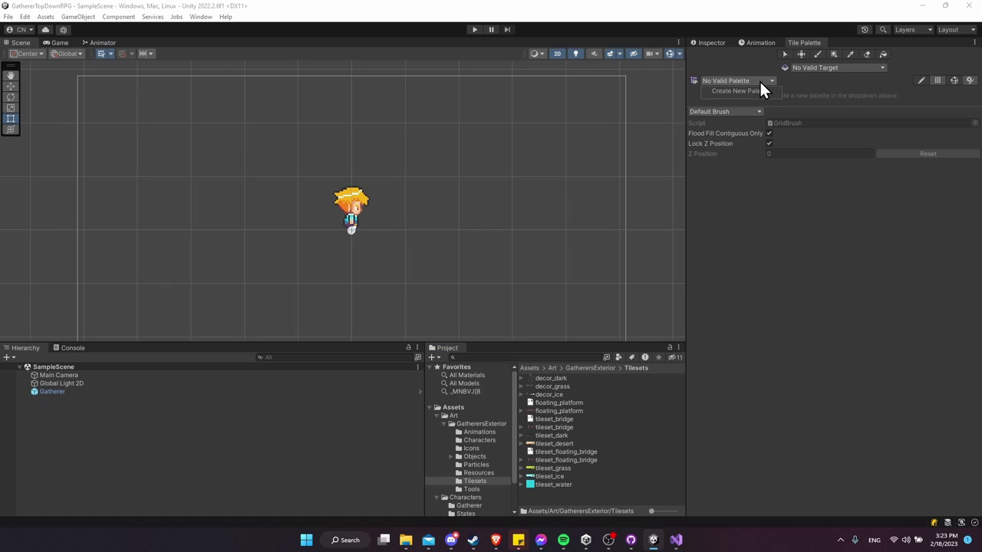
click(763, 91)
click(785, 102)
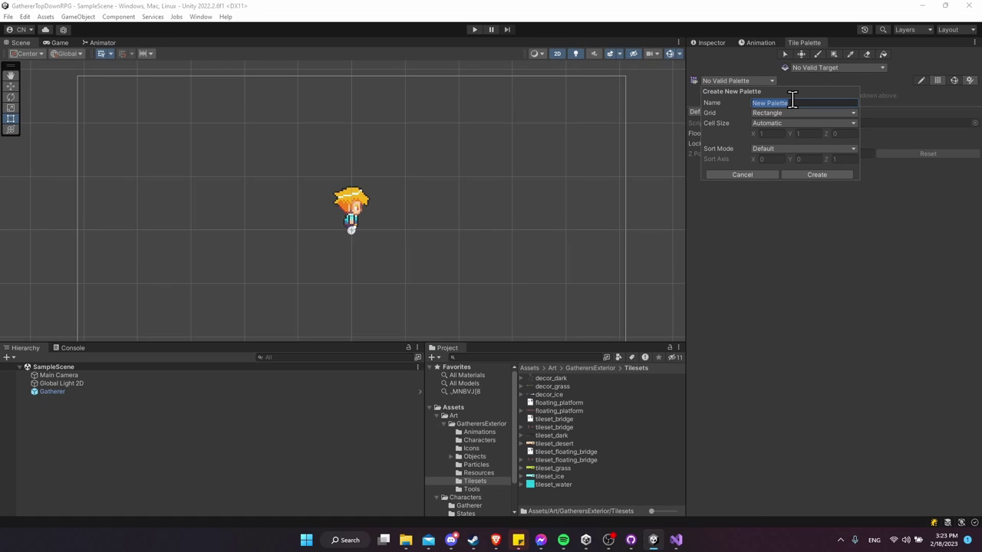
text(Water)
key(Return)
click(801, 148)
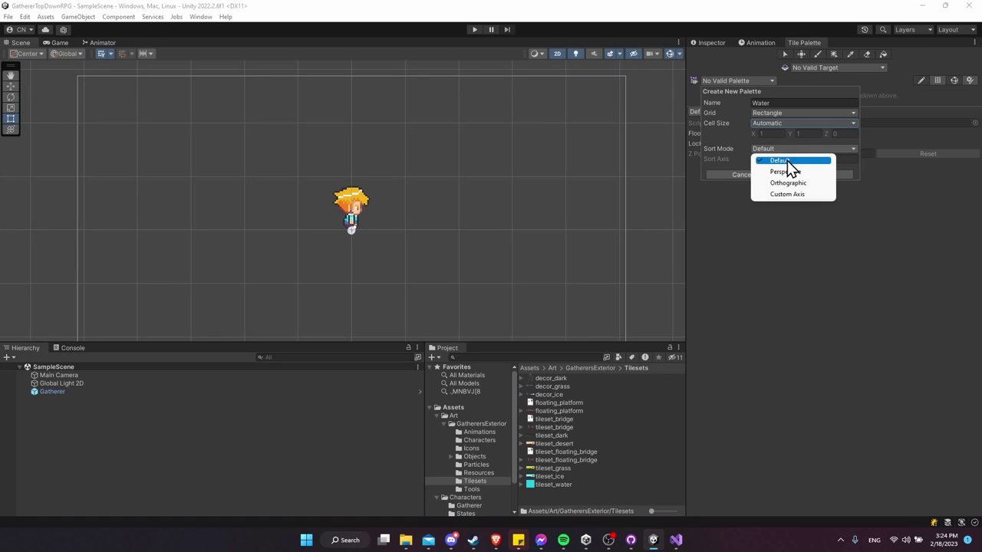
click(787, 161)
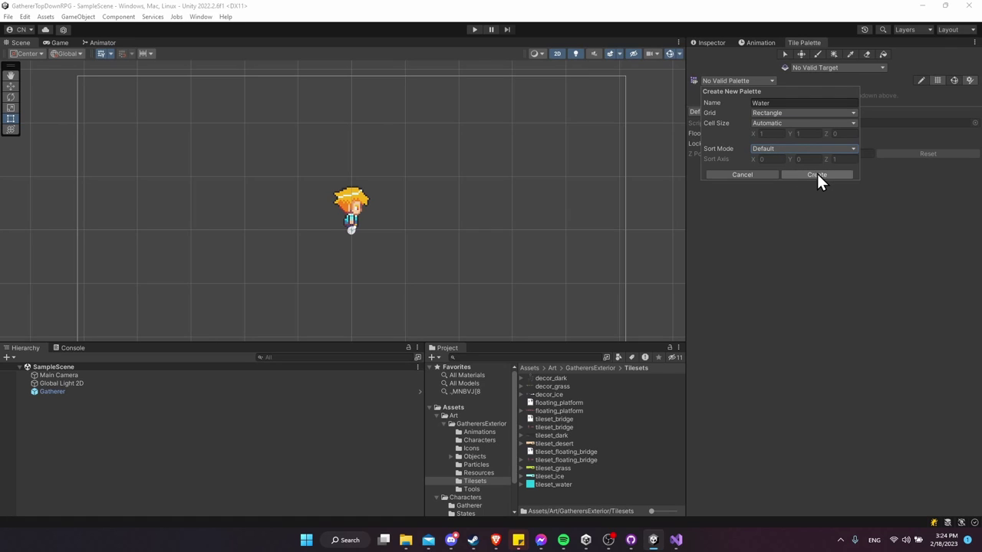
click(817, 174)
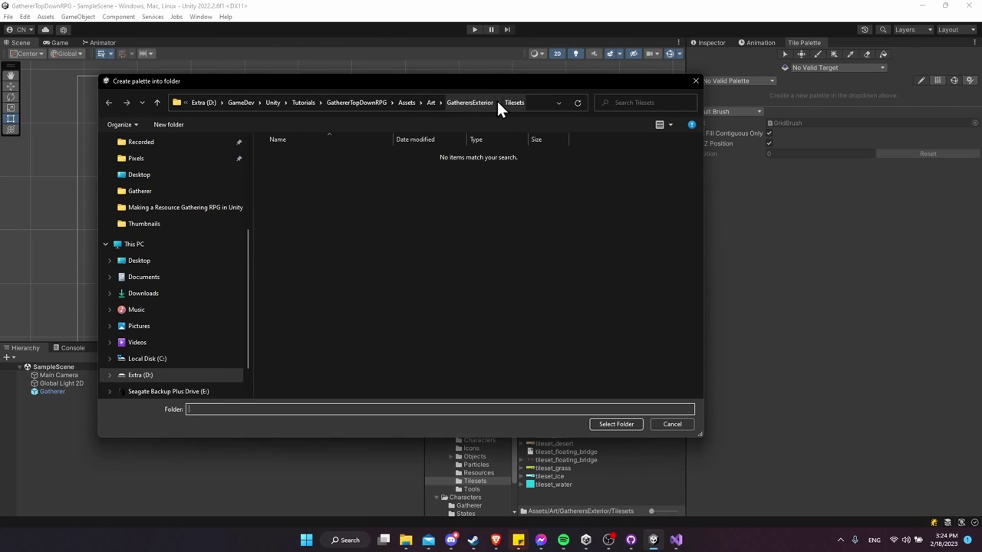
Create a Palettes folder inside Tilesets and save the Water palette into it
right_click(405, 203)
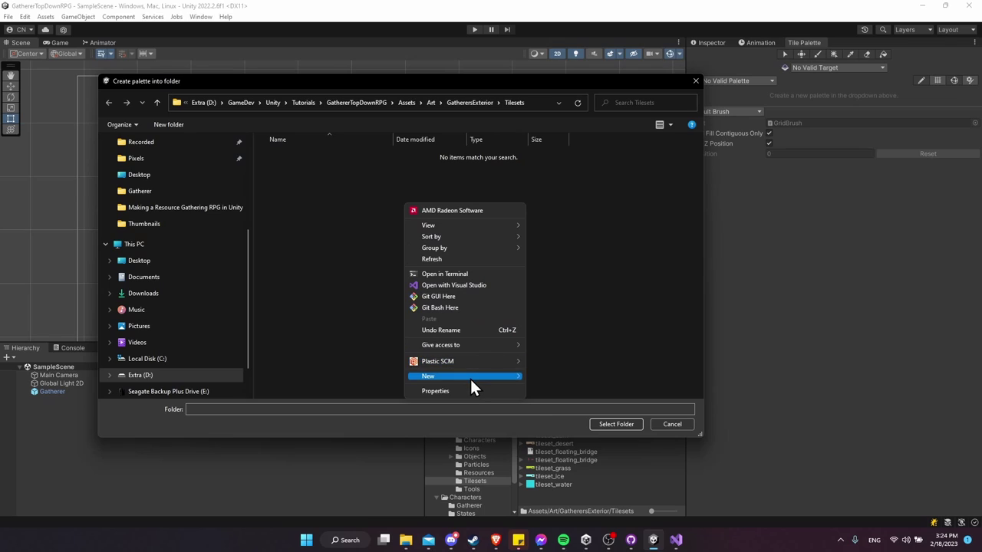
mouse_move(470, 377)
click(532, 377)
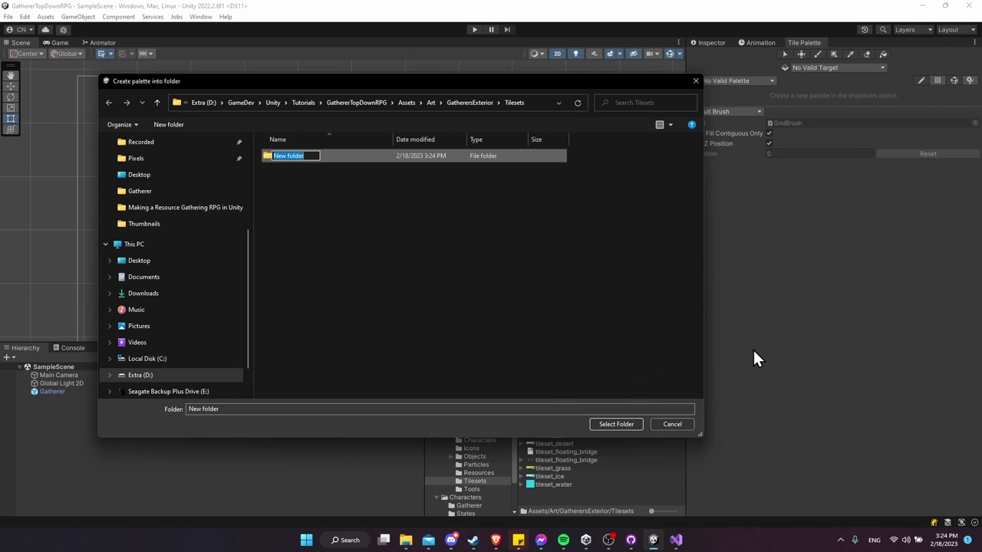
text(Palettes)
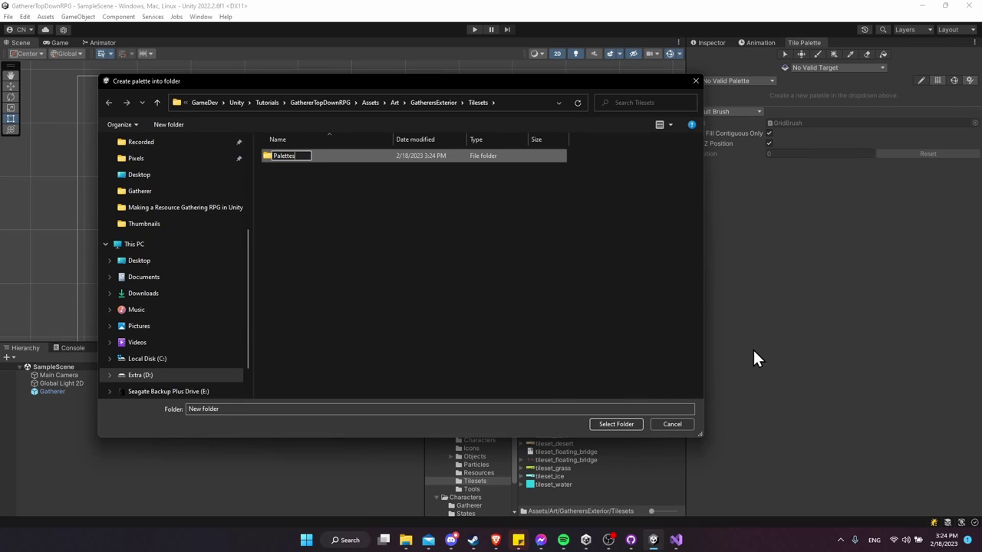
key(Return)
key(Return)
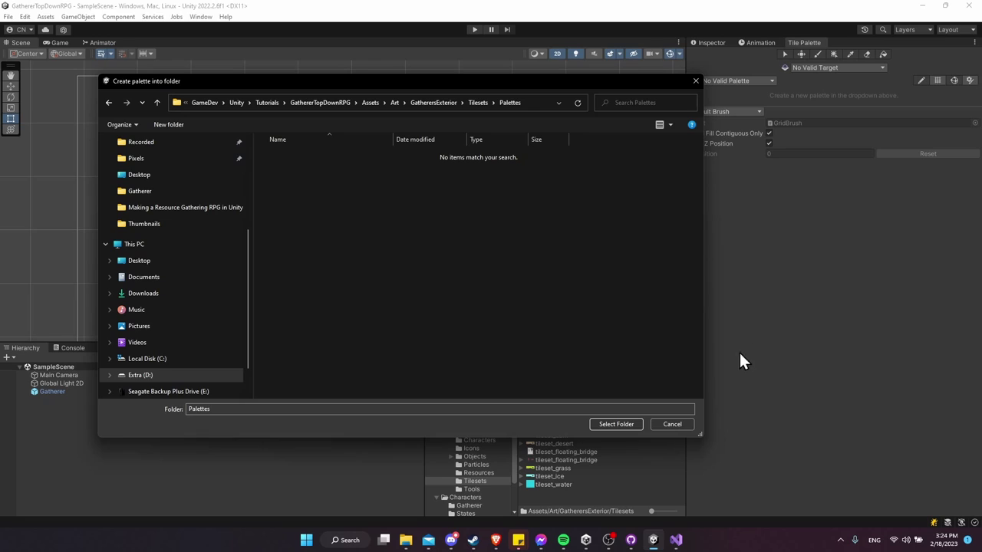
click(616, 425)
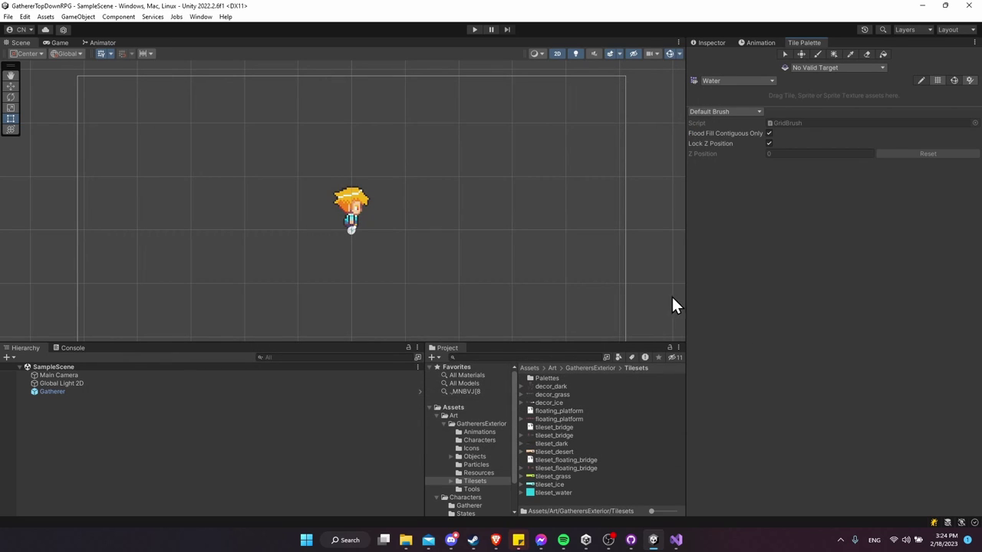
Check the new Palettes folder, enlarge the project browser's height and return to the Tilesets folder
double_click(553, 378)
drag(567, 344, 599, 277)
click(634, 300)
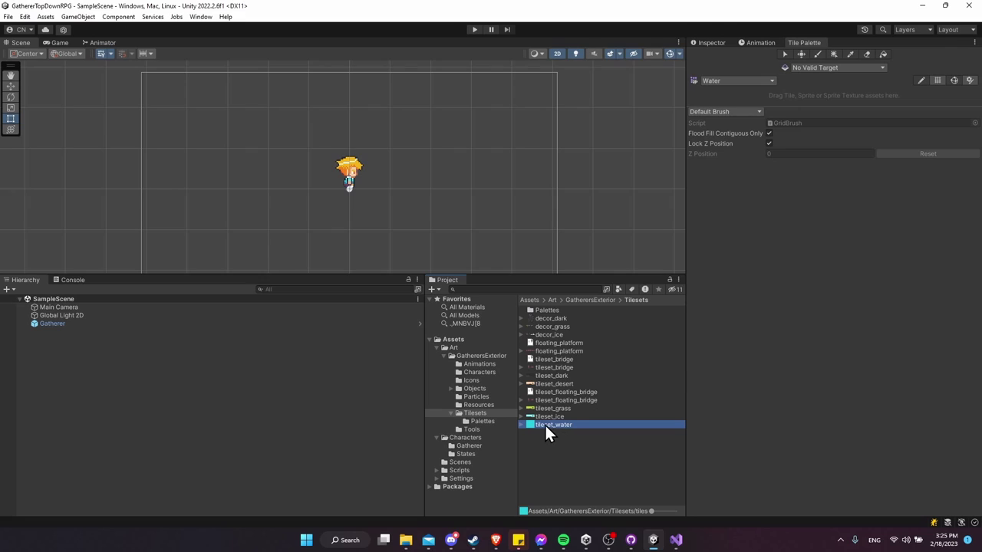
Examine the import settings of tileset_water and view its sprite in the Sprite Editor
click(720, 44)
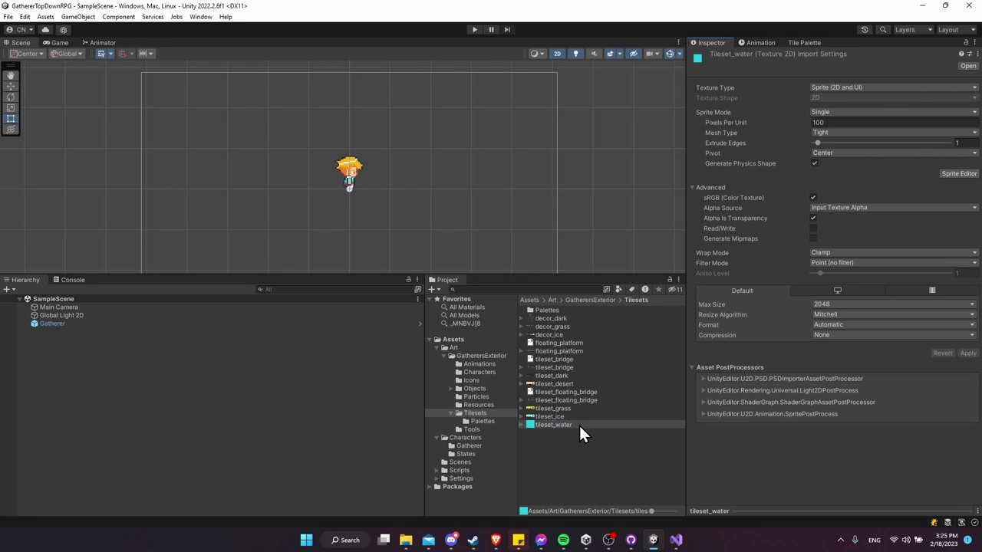
click(959, 173)
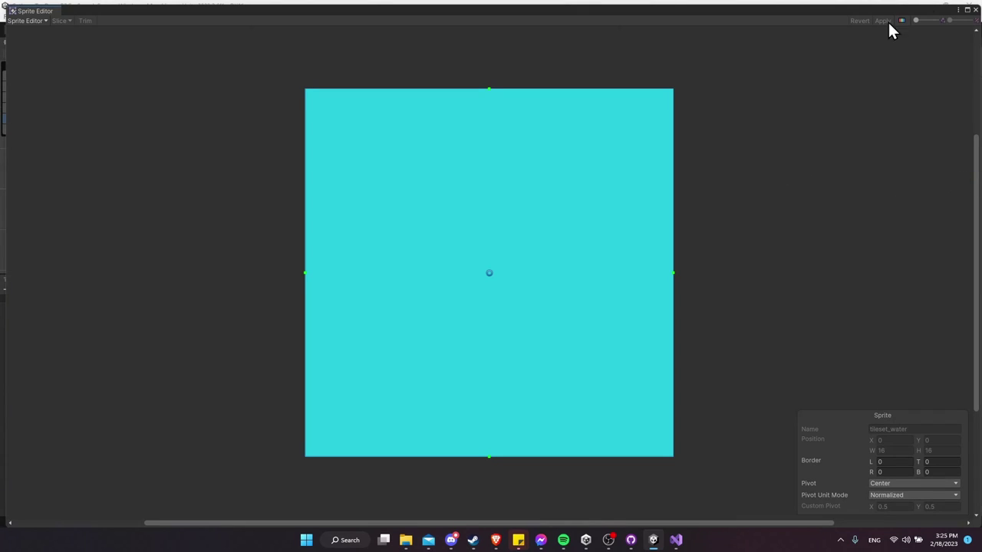
click(977, 10)
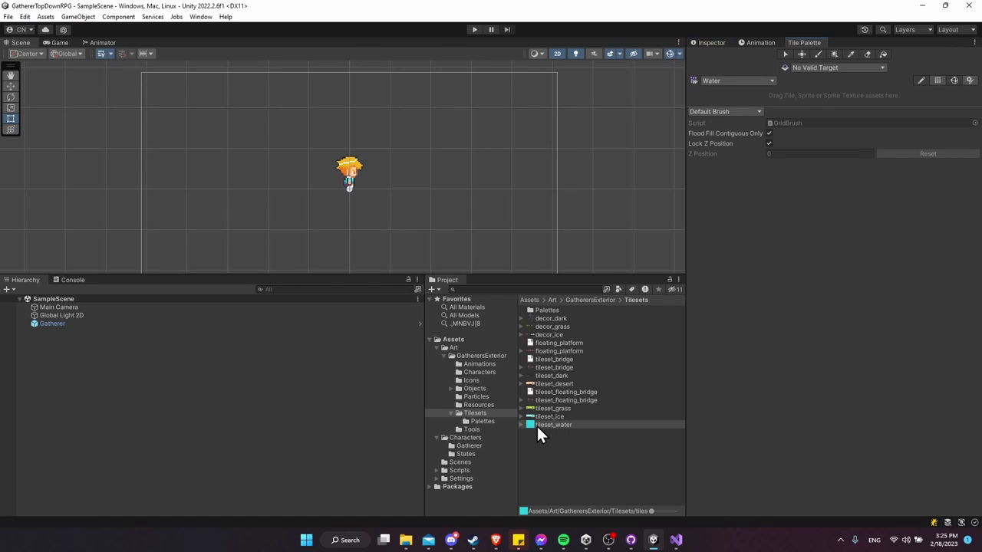
Place the tileset_water sprite in a cell of the Water palette to generate a tile from it
mouse_move(537, 432)
mouse_down()
mouse_move(620, 432)
mouse_move(742, 149)
mouse_move(778, 96)
mouse_move(798, 154)
mouse_move(809, 381)
mouse_up()
scroll(819, 292, down, 2)
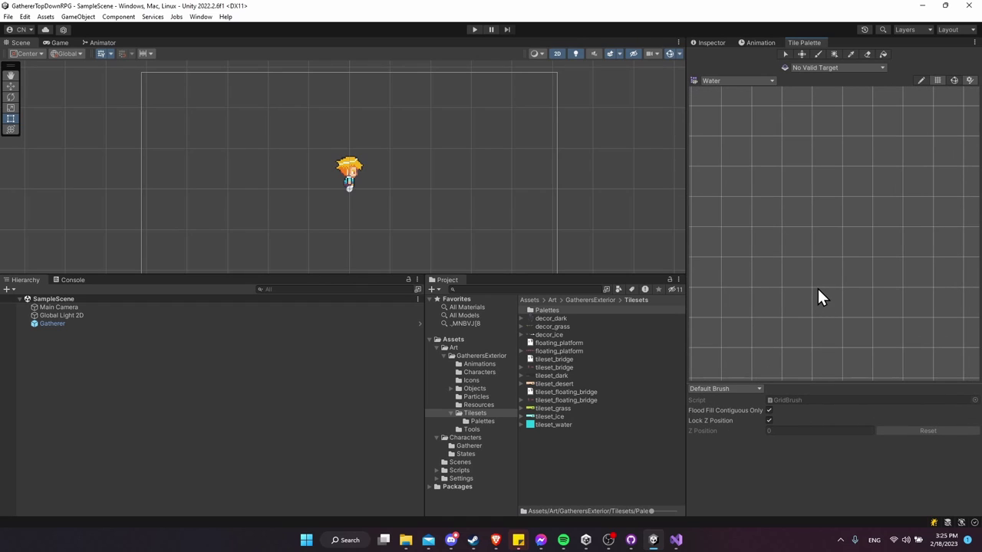
middle_drag(817, 287, 787, 287)
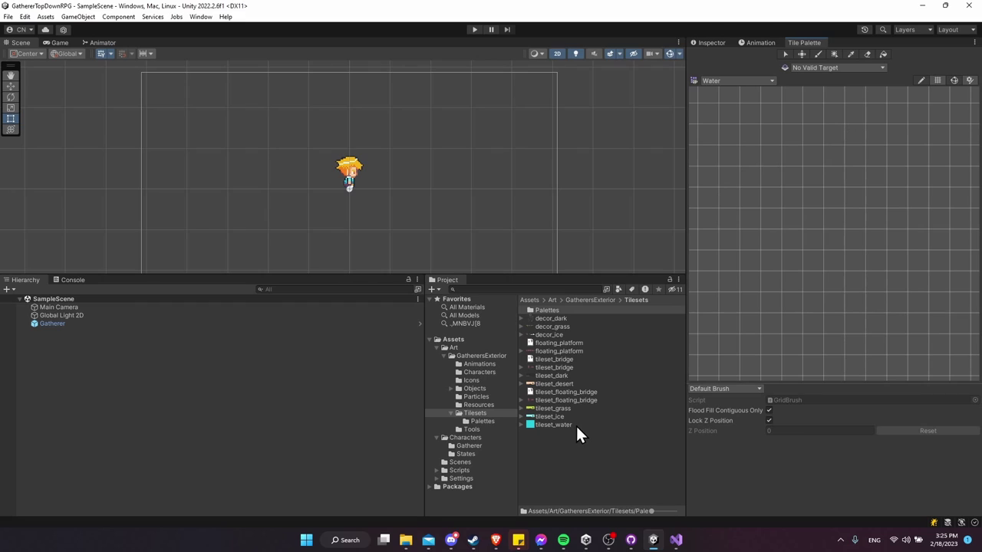
drag(576, 425, 789, 163)
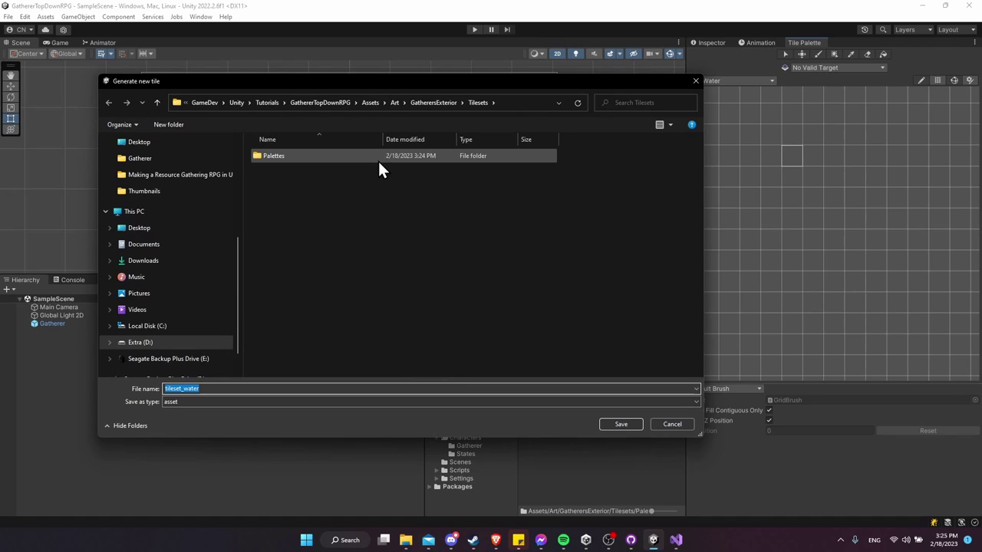
Create a folder named Tiles inside Tilesets and open it as the save location for the new tile
right_click(277, 170)
mouse_move(332, 343)
click(412, 345)
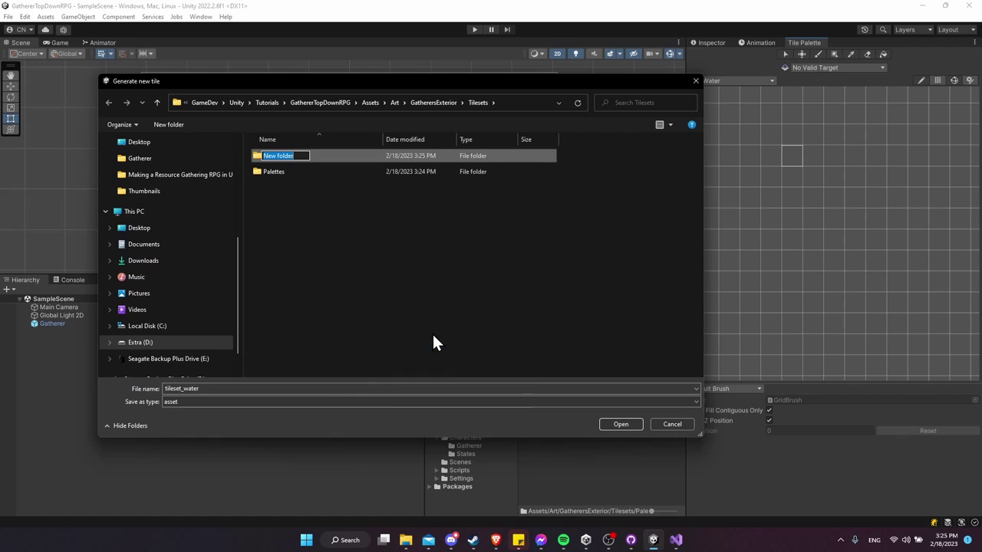
text(Tiles)
key(Return)
key(Return)
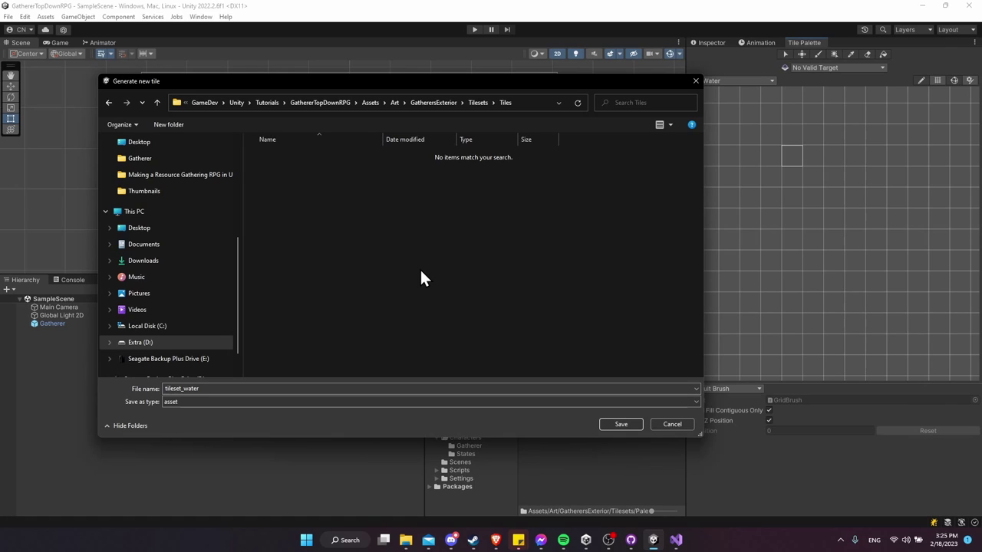
Create a Water folder inside Tiles and save the generated tile there as tileset_water
right_click(338, 231)
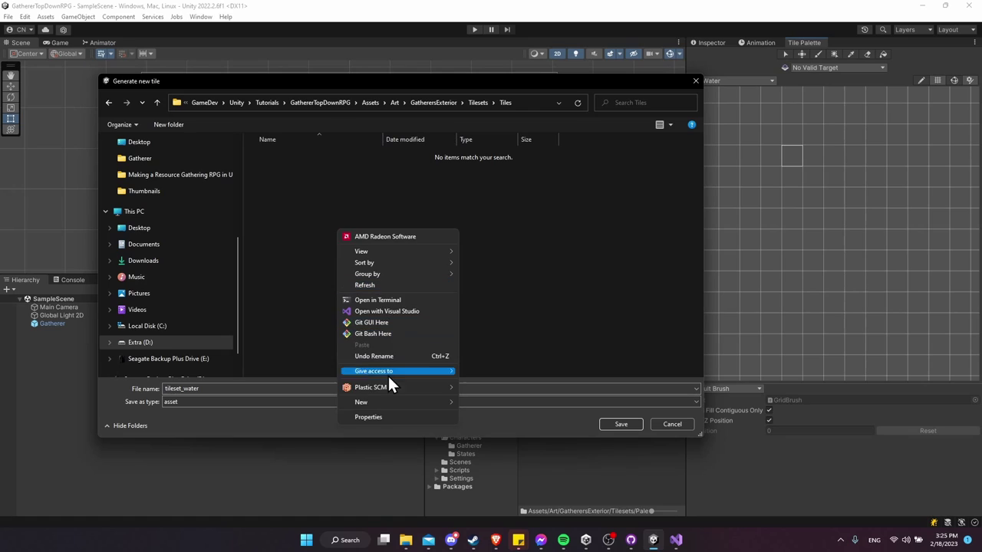
mouse_move(389, 401)
click(479, 400)
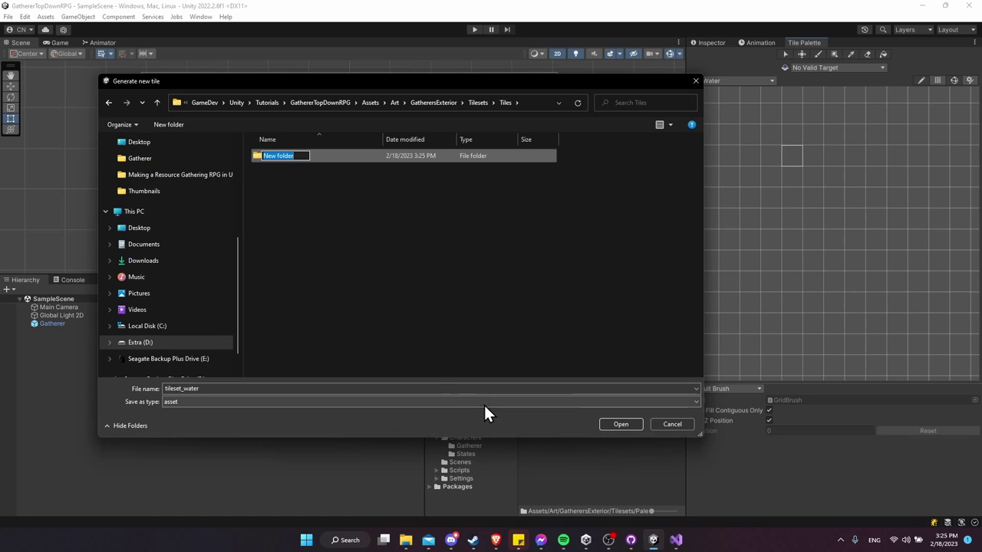
text(Water)
key(Return)
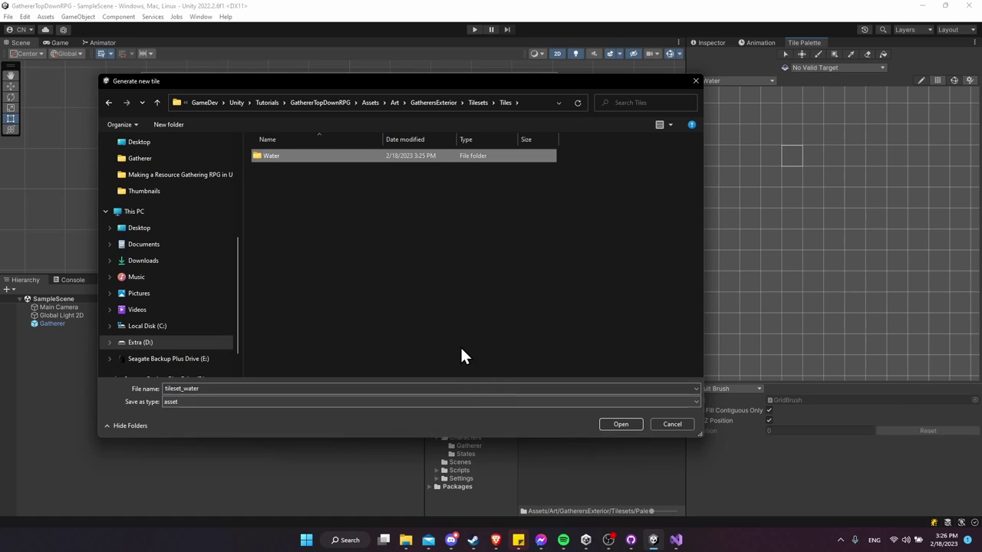
double_click(335, 162)
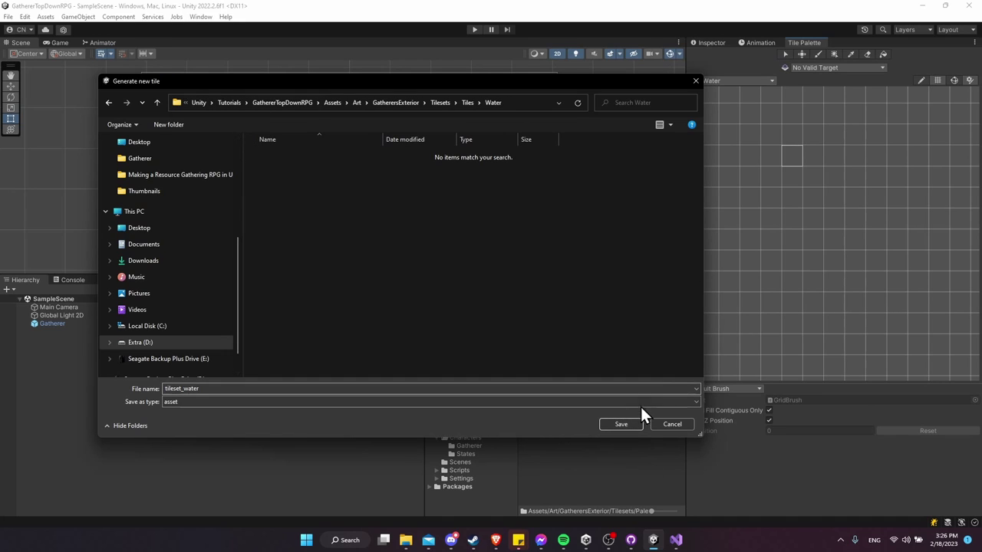
click(628, 424)
middle_drag(911, 207, 801, 192)
scroll(801, 192, up, 1)
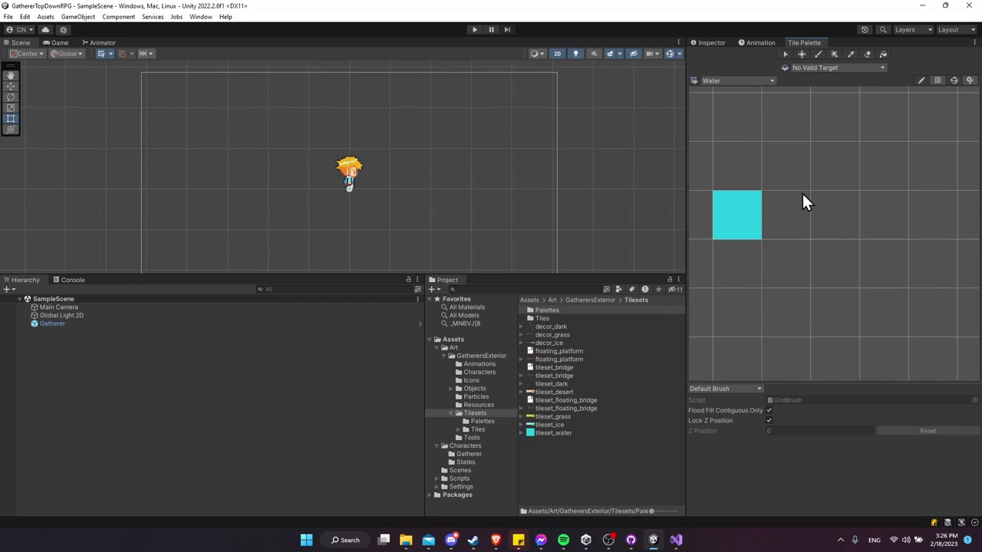
middle_drag(717, 205, 794, 224)
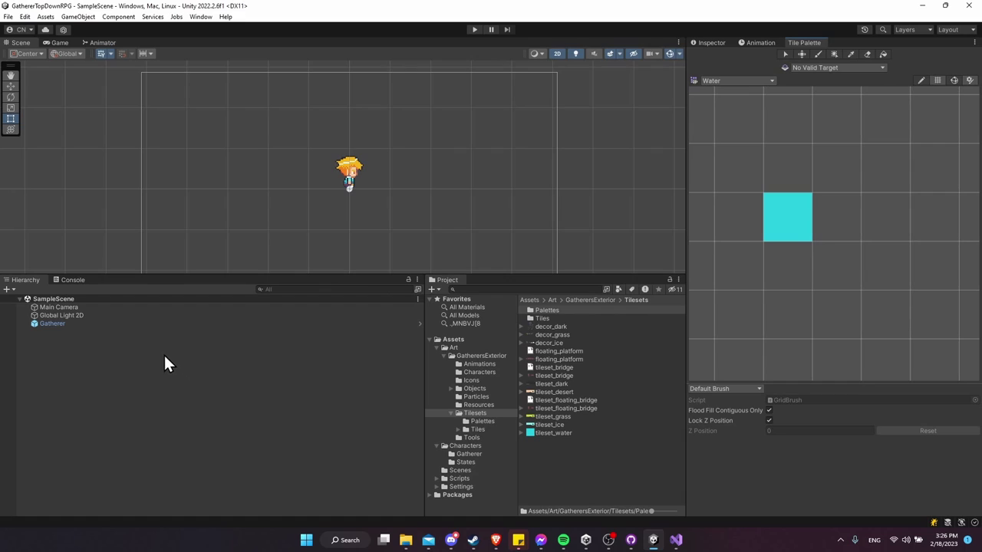
Add a rectangular tilemap to SampleScene and select the new Tilemap object under its Grid
click(56, 300)
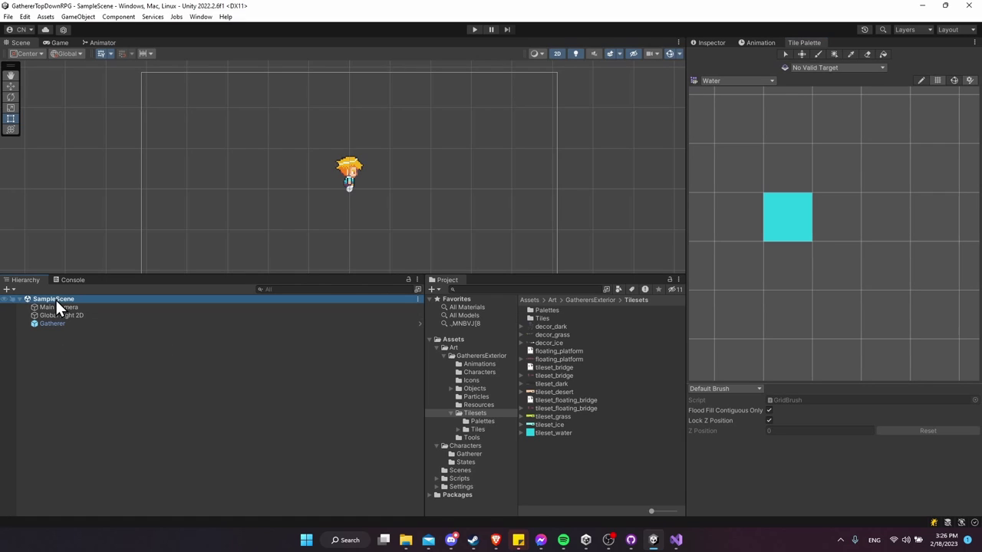
right_click(59, 350)
mouse_move(105, 219)
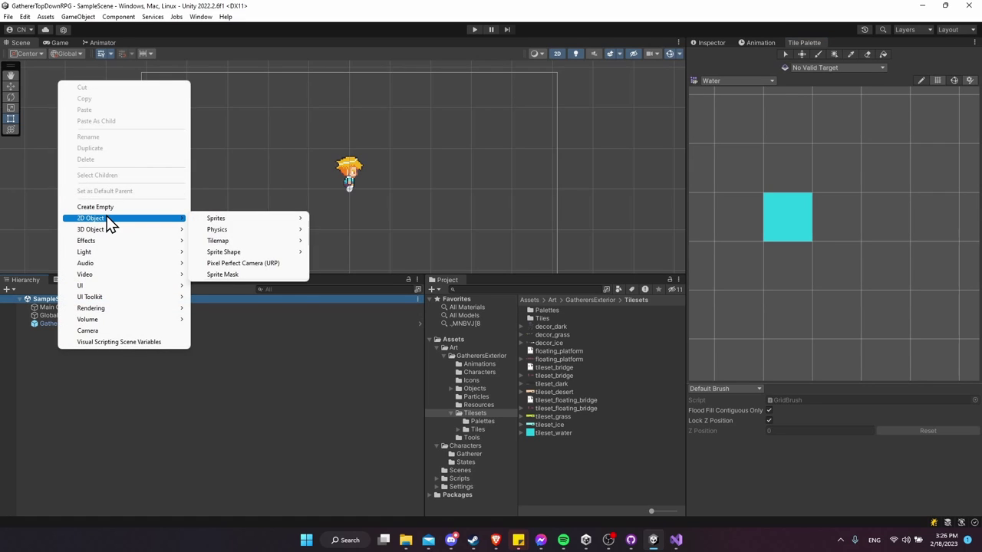
mouse_move(257, 241)
click(327, 240)
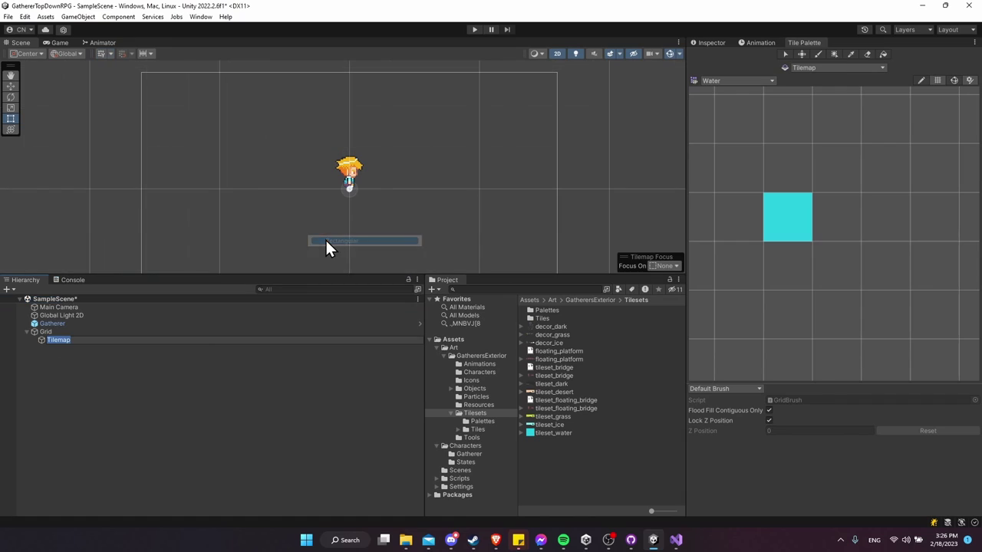
click(86, 340)
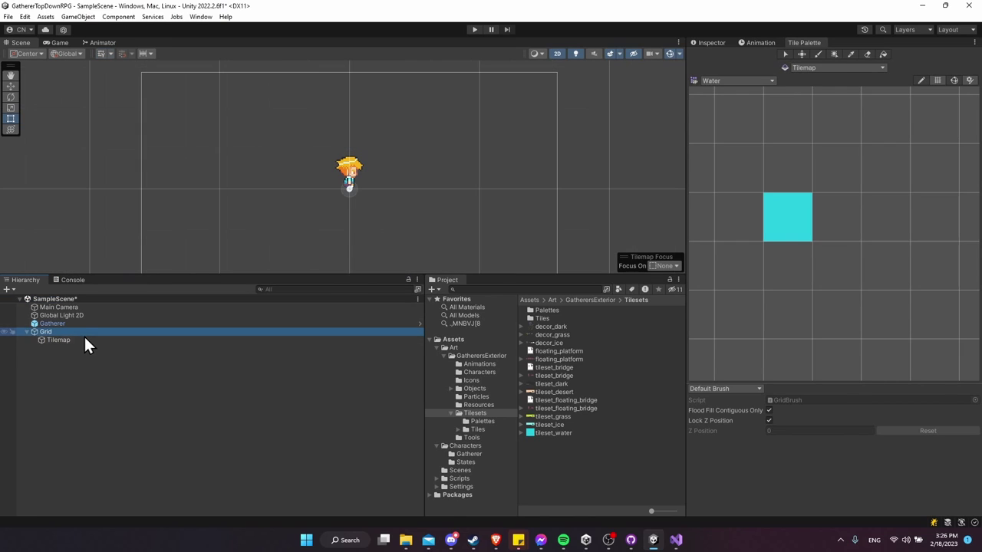
click(68, 370)
double_click(61, 339)
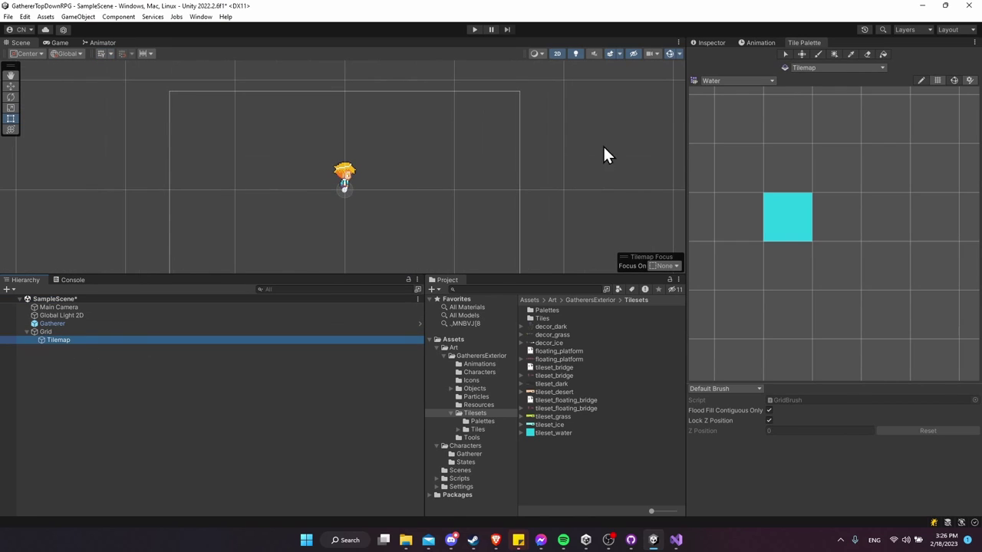
Set the Grid object's cell size to 0.16 in both X and Y
click(712, 43)
click(40, 331)
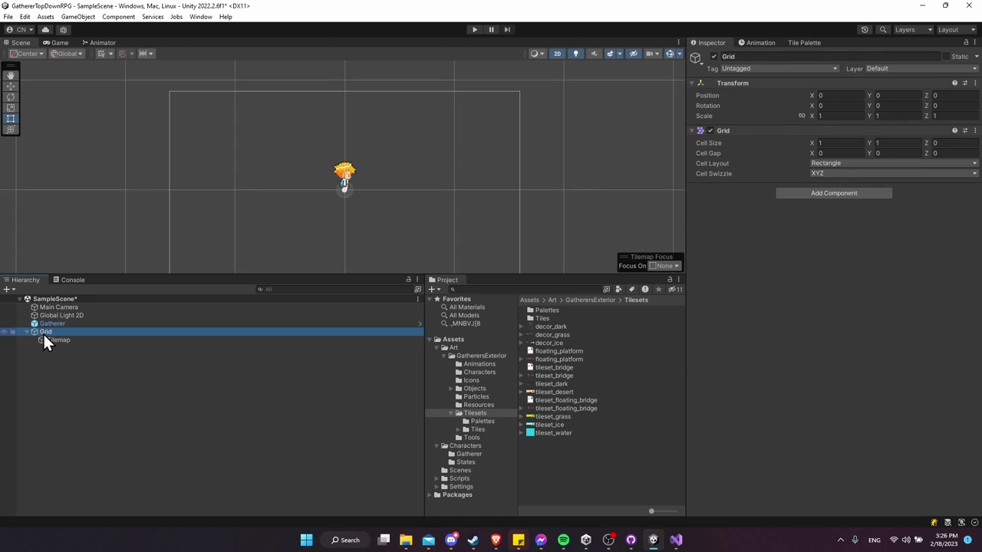
scroll(309, 205, down, 2)
mouse_move(311, 212)
middle_down()
mouse_move(298, 174)
mouse_move(328, 217)
middle_up()
scroll(297, 175, up, 2)
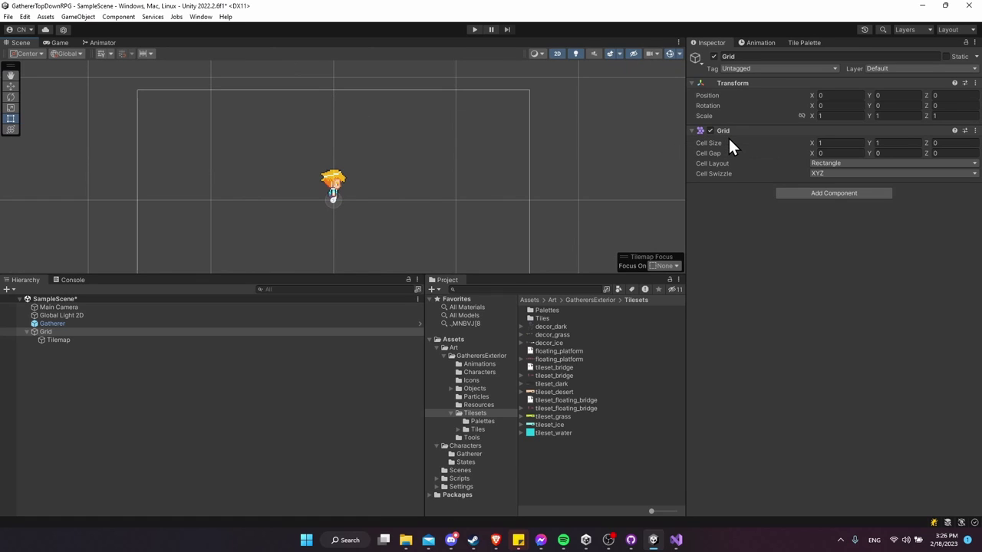
click(800, 42)
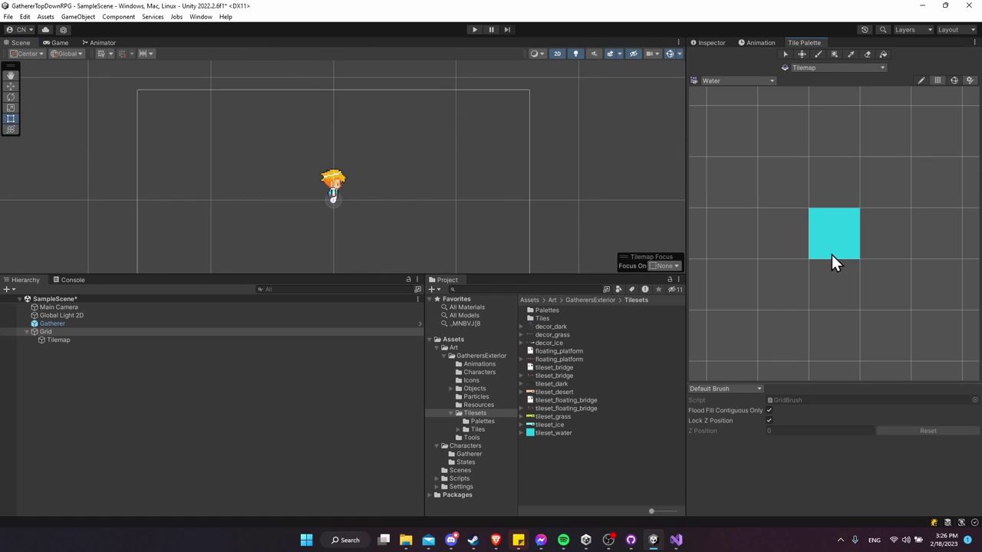
click(710, 41)
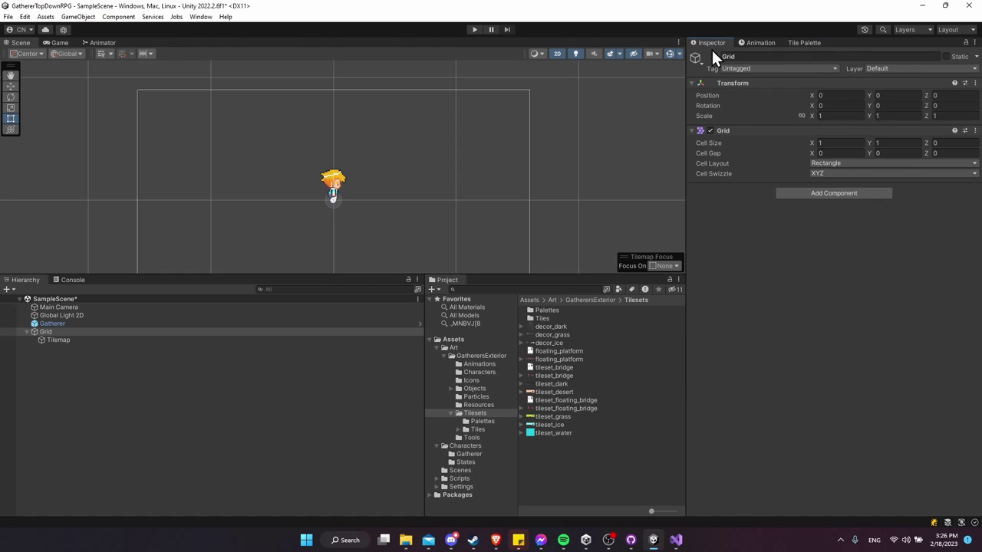
click(821, 143)
text(0.16)
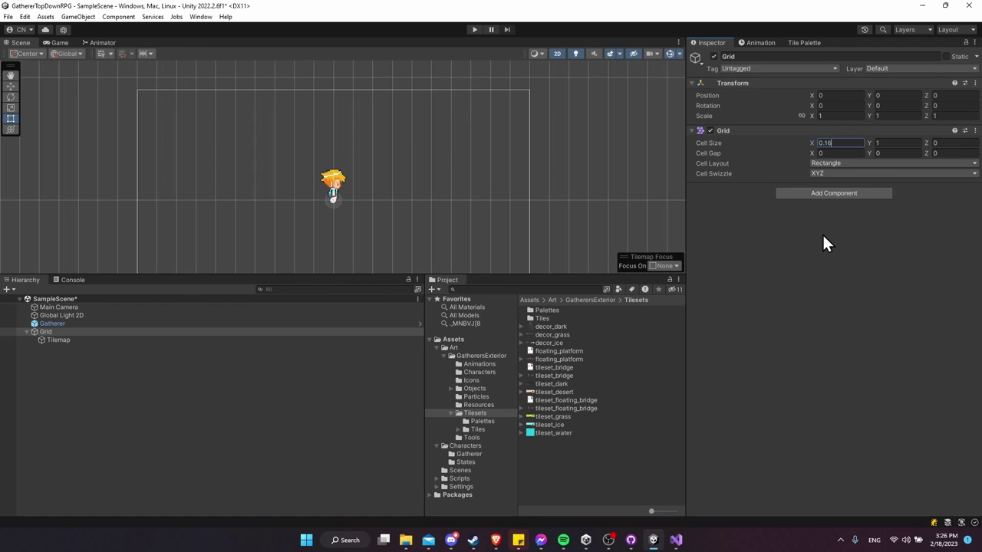
key(Tab)
text(0)
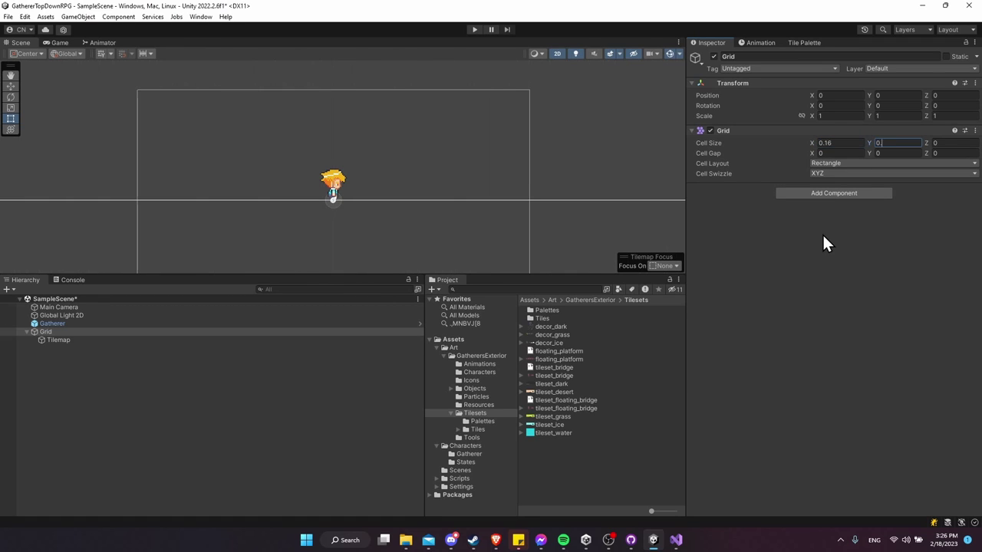
text(.16)
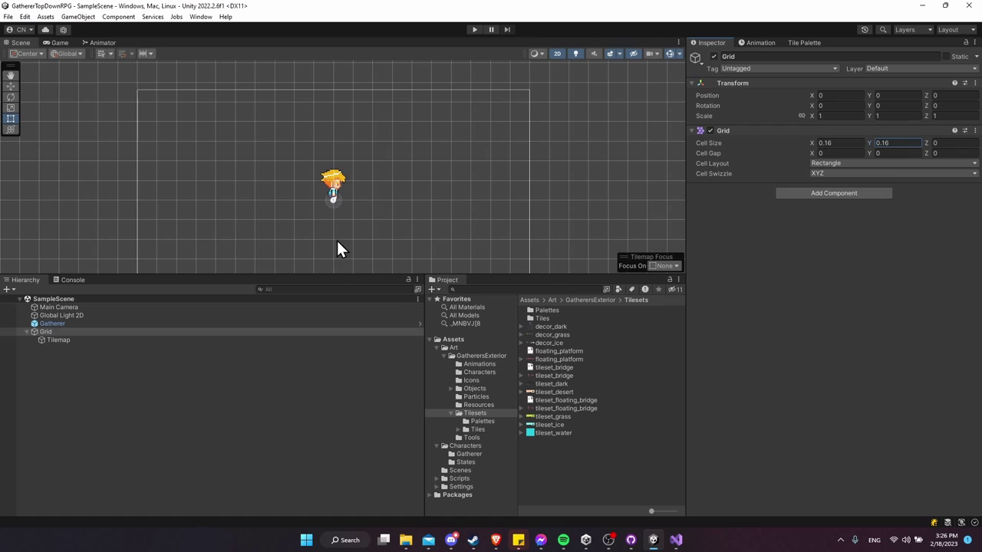
scroll(331, 230, up, 1)
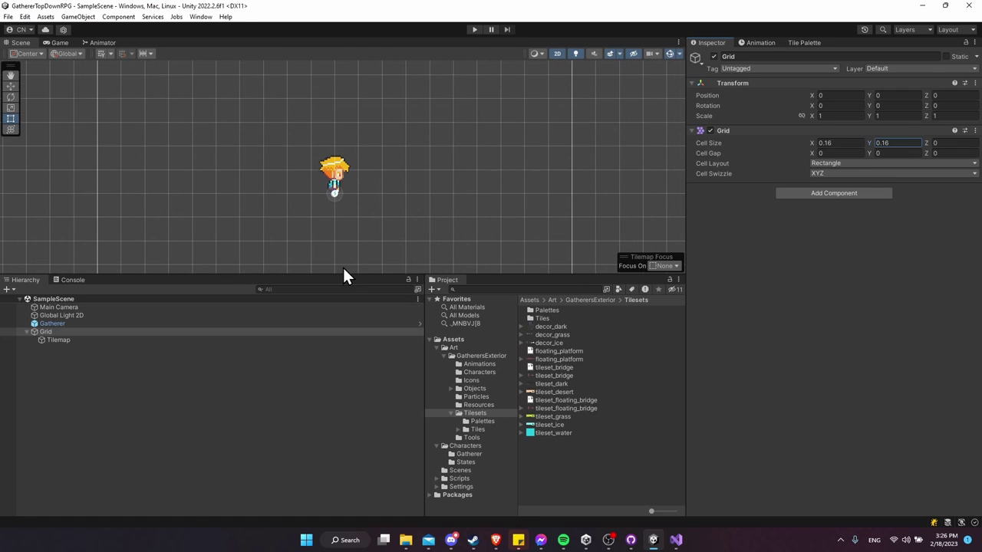
Enlarge the scene view slightly and rename the tilemap under Grid as Water
drag(349, 274, 349, 285)
click(135, 350)
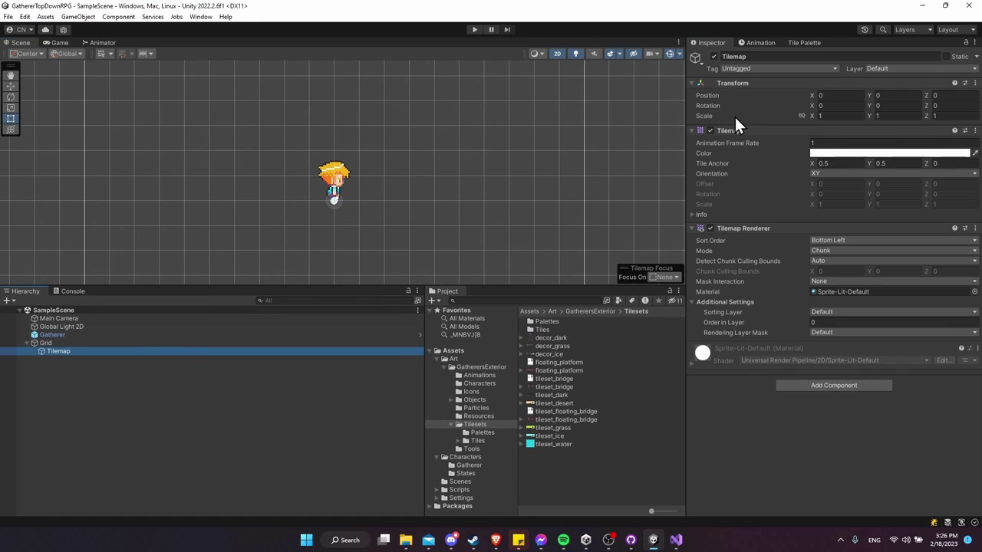
key(F2)
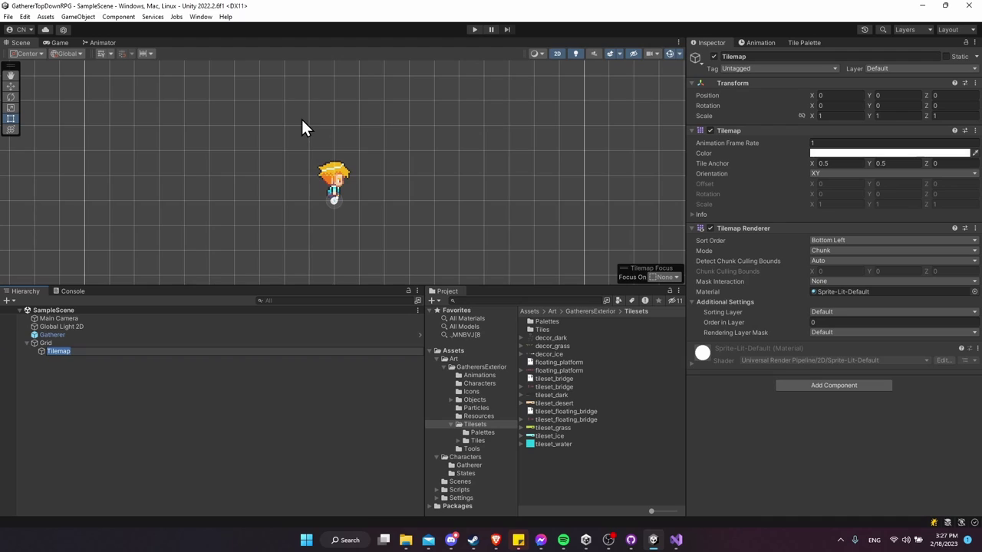
text(Water)
key(Return)
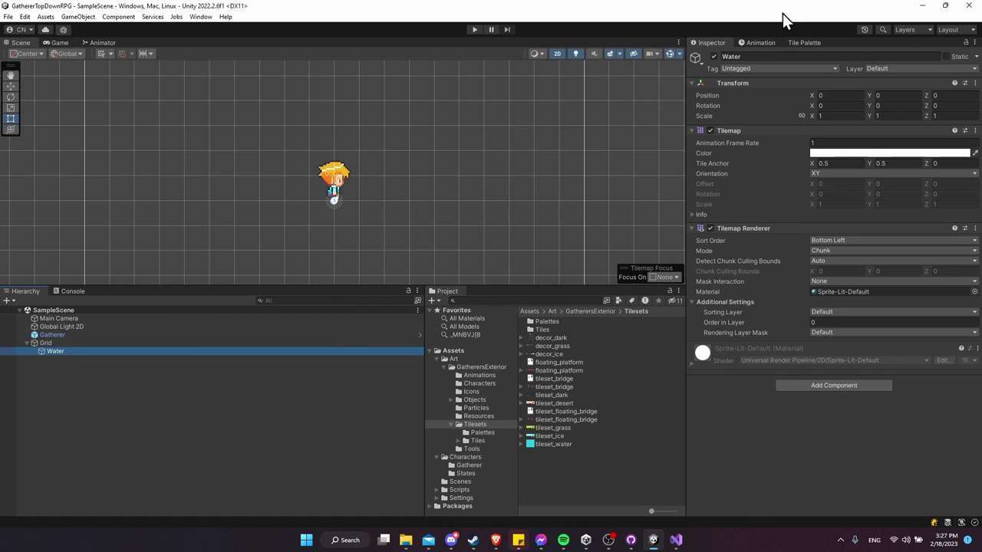
Enlarge the scene view and paint a solid patch of water tiles over and around the Gatherer
click(803, 43)
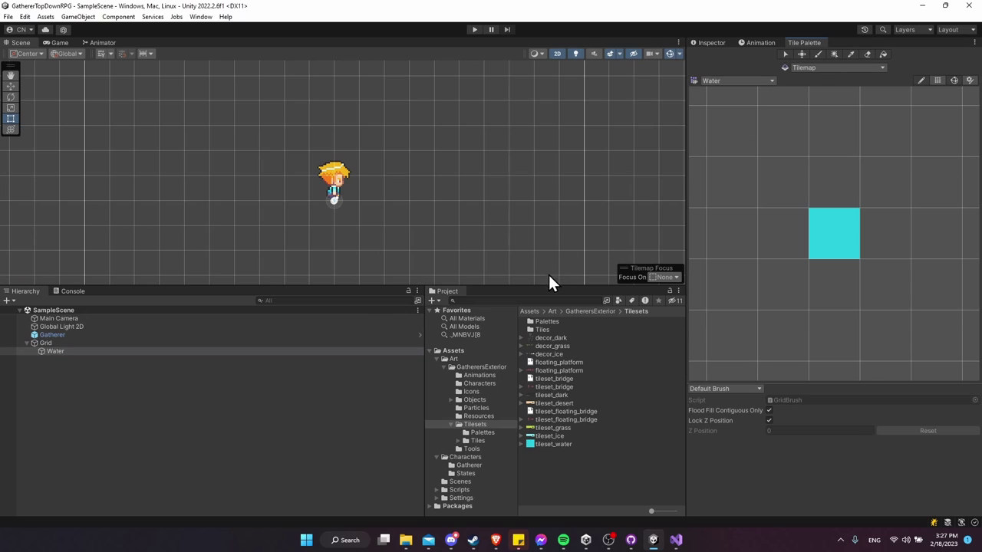
drag(544, 286, 551, 352)
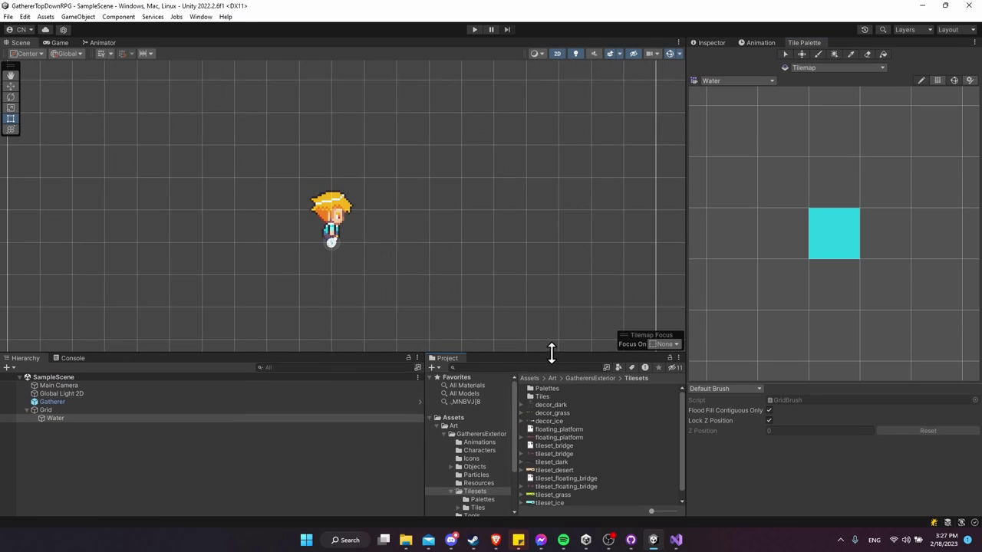
click(832, 244)
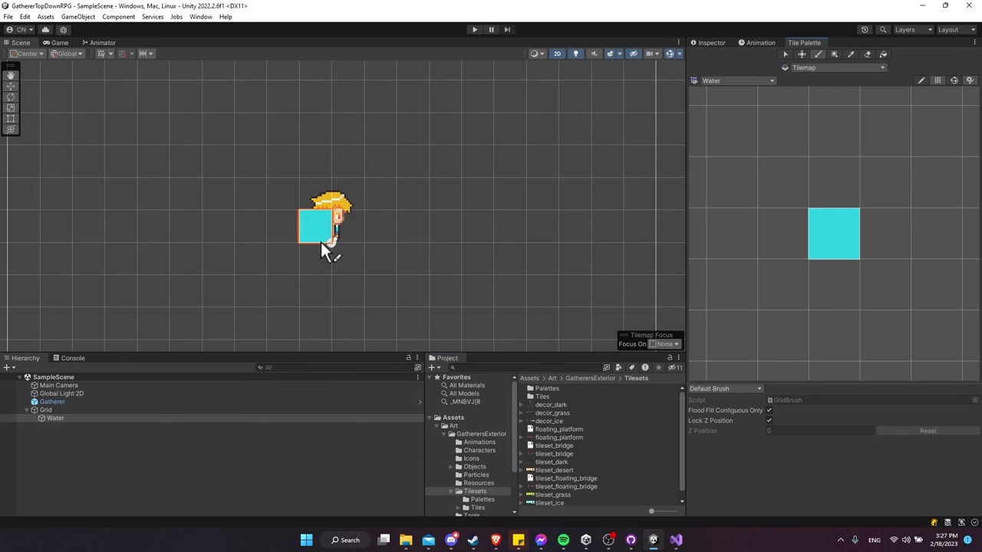
mouse_move(323, 244)
mouse_down()
mouse_move(361, 242)
mouse_move(324, 286)
mouse_move(335, 274)
mouse_move(415, 259)
mouse_up()
scroll(495, 253, down, 2)
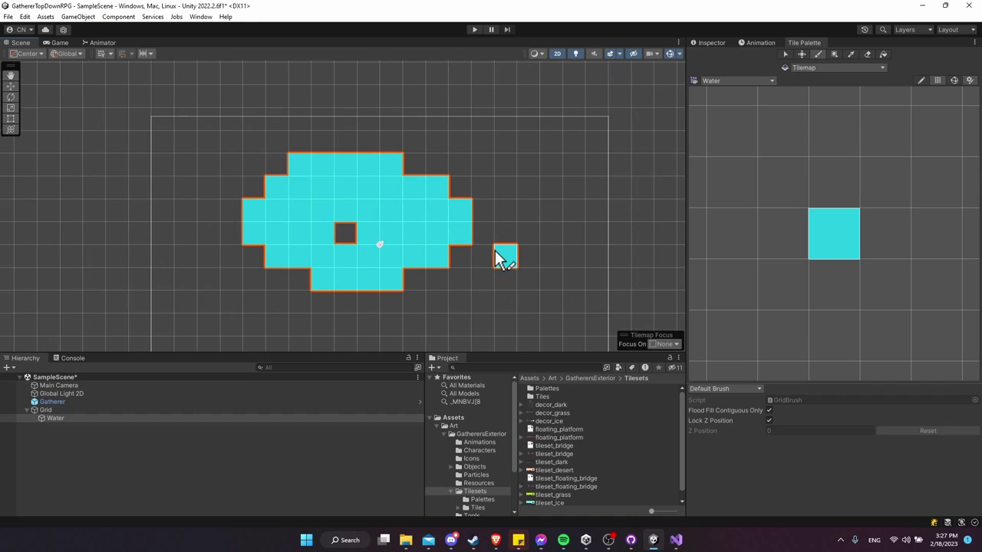
middle_drag(471, 275, 445, 269)
shift+click(436, 272)
drag(321, 201, 409, 271)
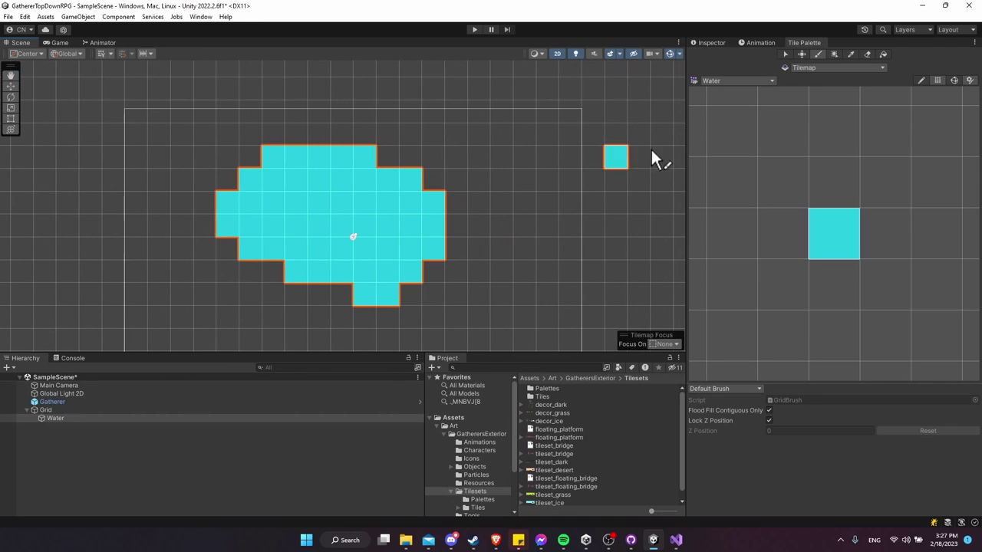
Examine the Sorting Layer and Order in Layer settings of the Water tilemap's renderer
click(709, 43)
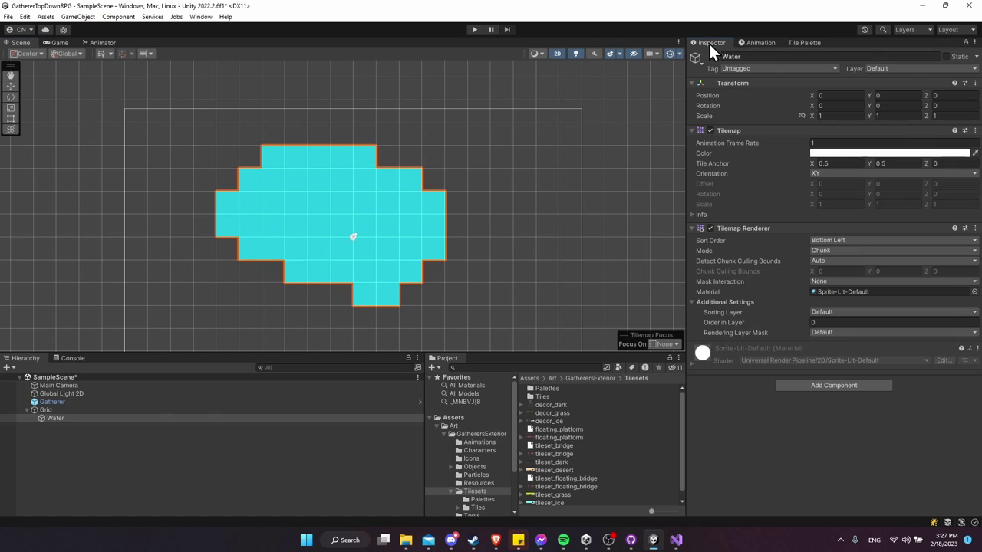
click(63, 418)
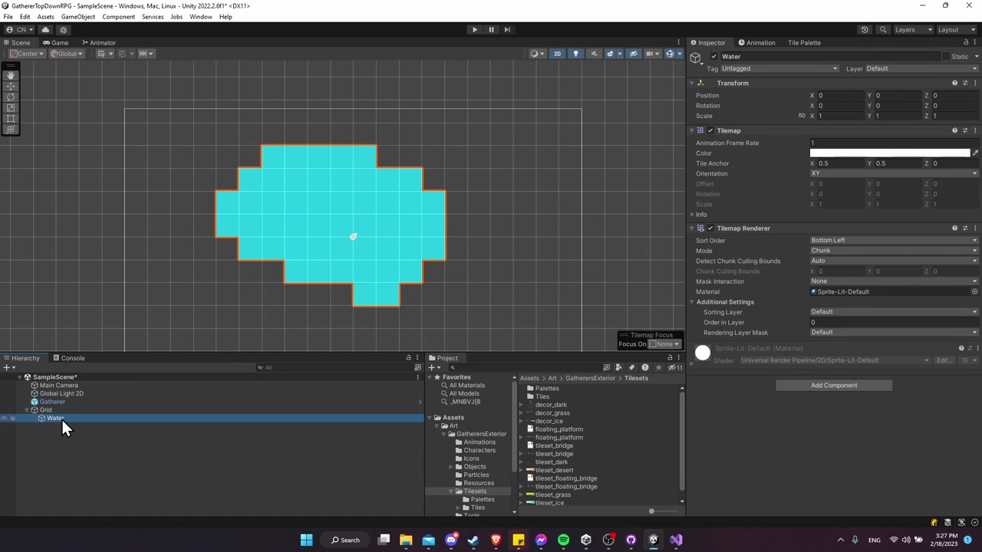
click(825, 313)
click(787, 321)
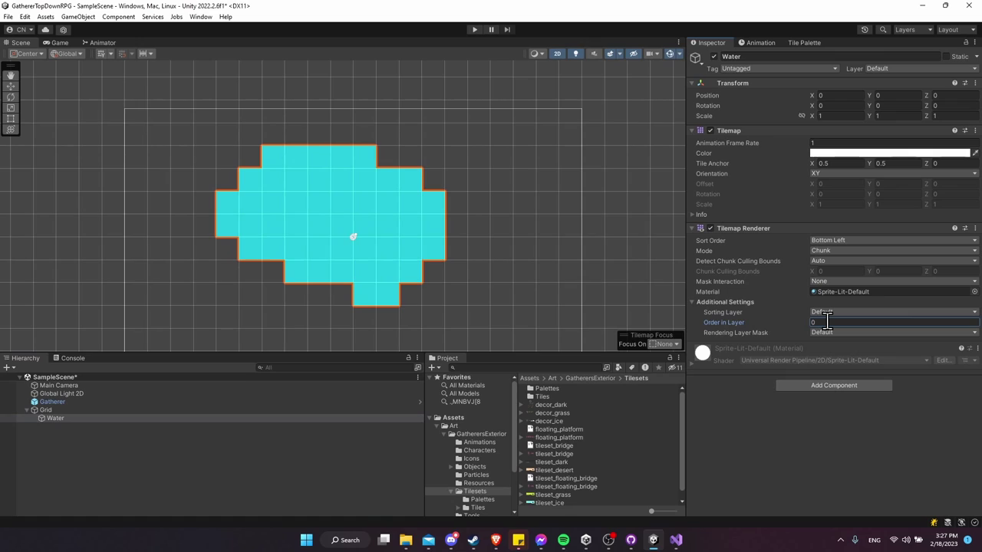
click(799, 312)
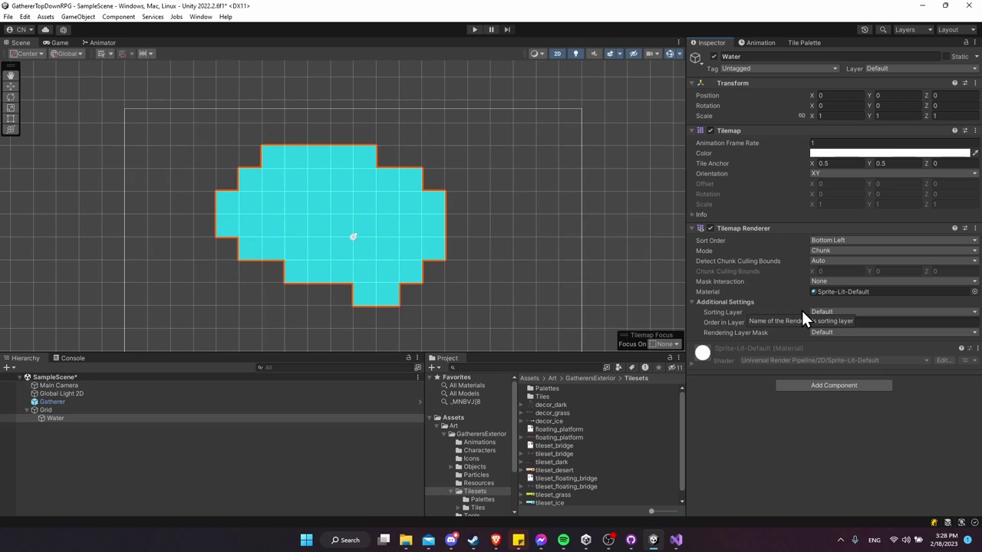
click(786, 322)
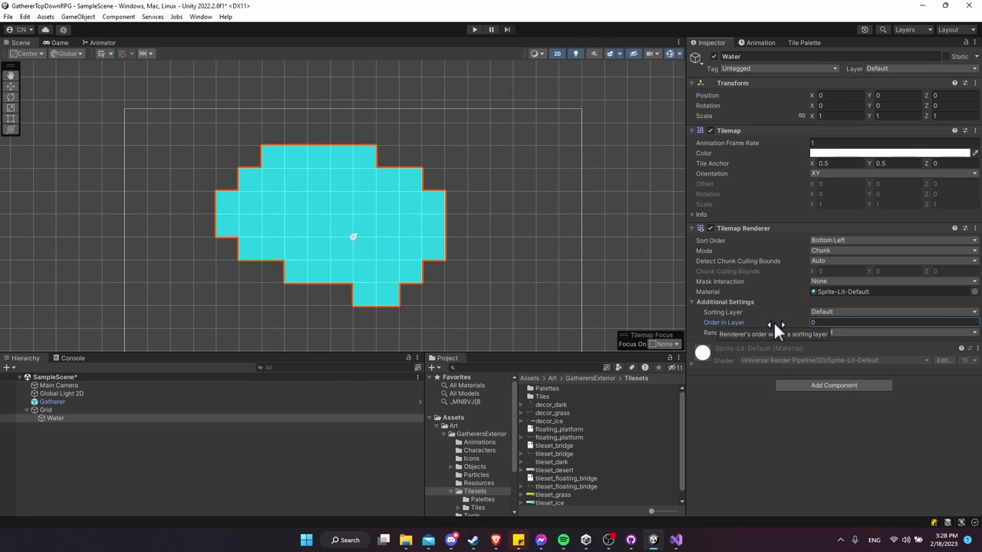
Add a sorting layer named Water and move it ahead of Default in the sorting layer order
click(830, 312)
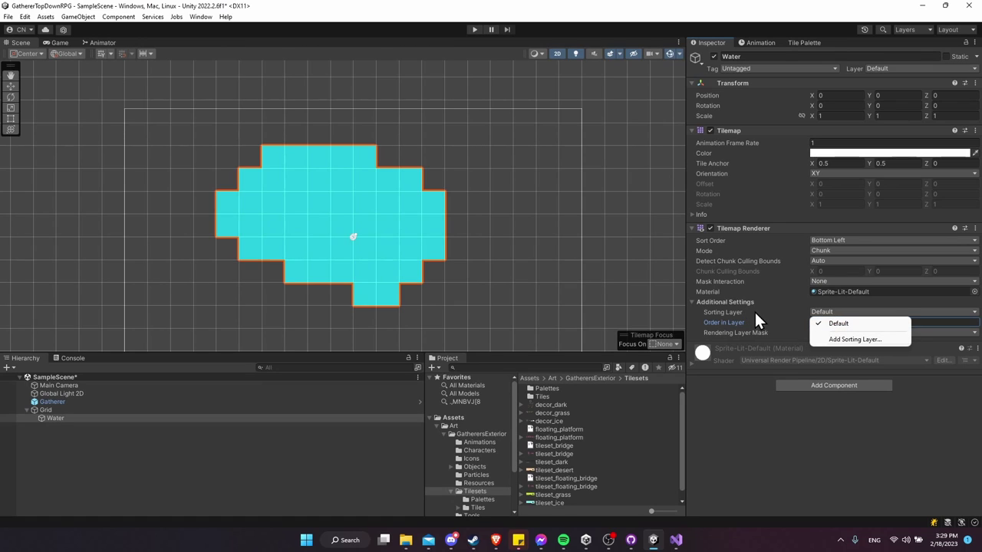
click(847, 339)
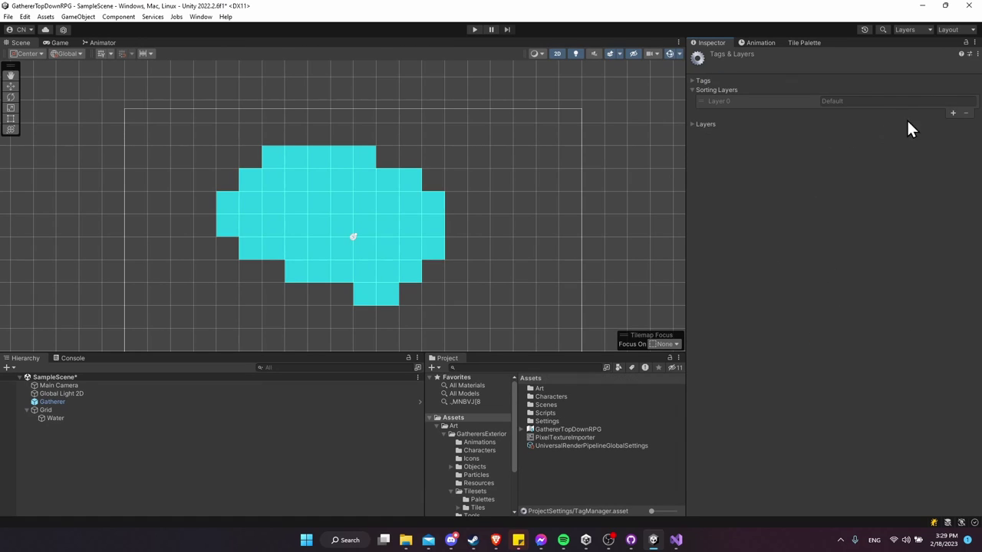
click(954, 119)
click(947, 112)
text(Esy)
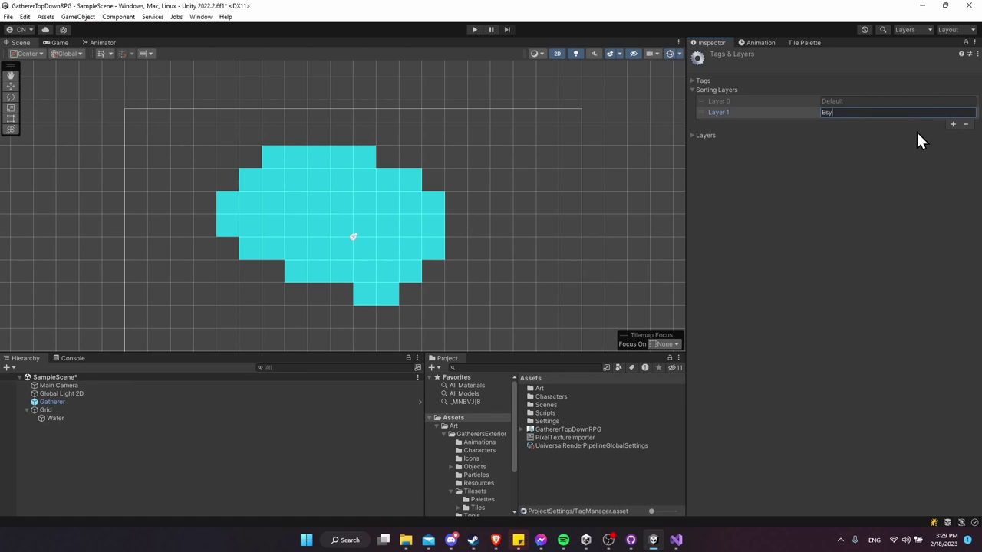
key(BackSpace)
key(BackSpace)
key(BackSpace)
text(Water)
drag(701, 112, 703, 98)
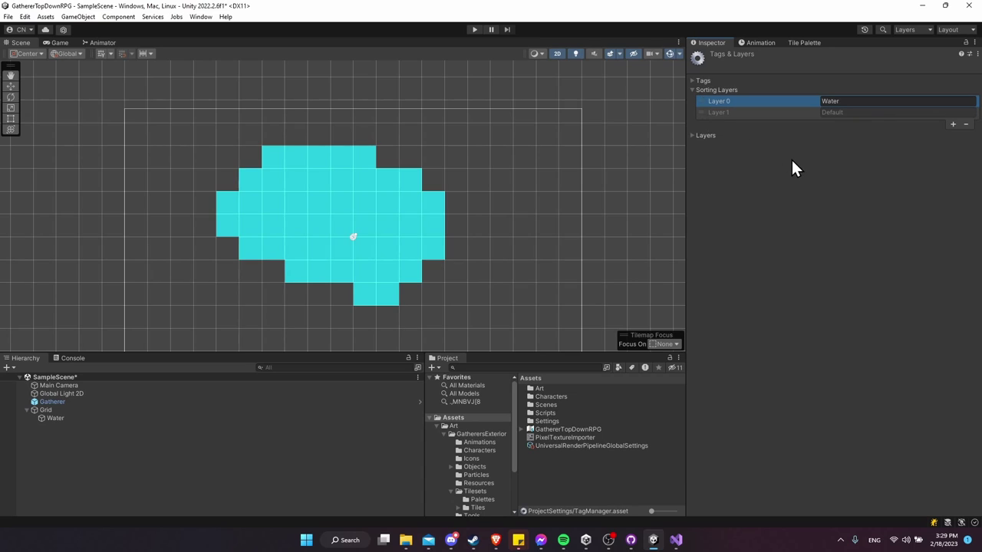
Assign the Water tilemap's renderer to the Water sorting layer and check the available sorting layers
click(110, 419)
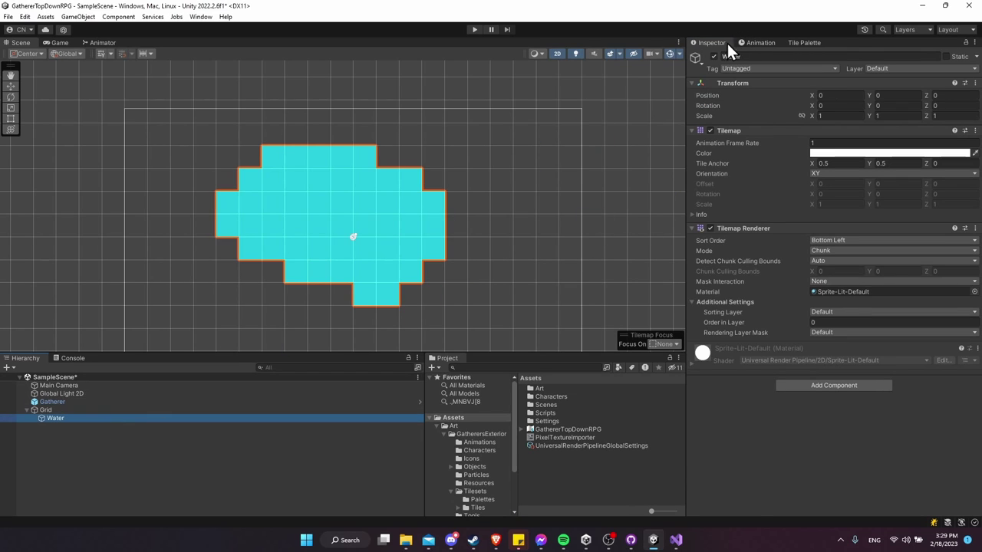
click(850, 313)
click(858, 323)
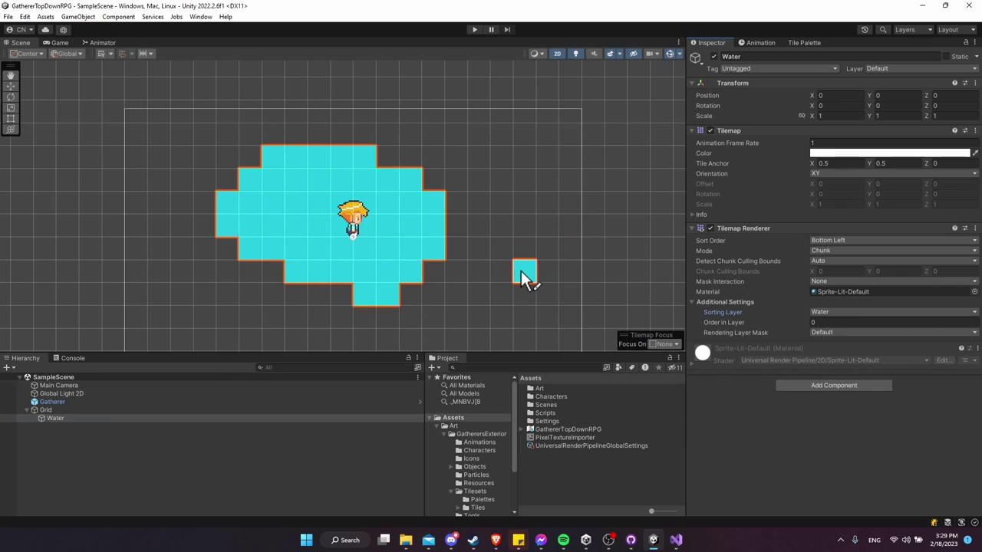
click(817, 312)
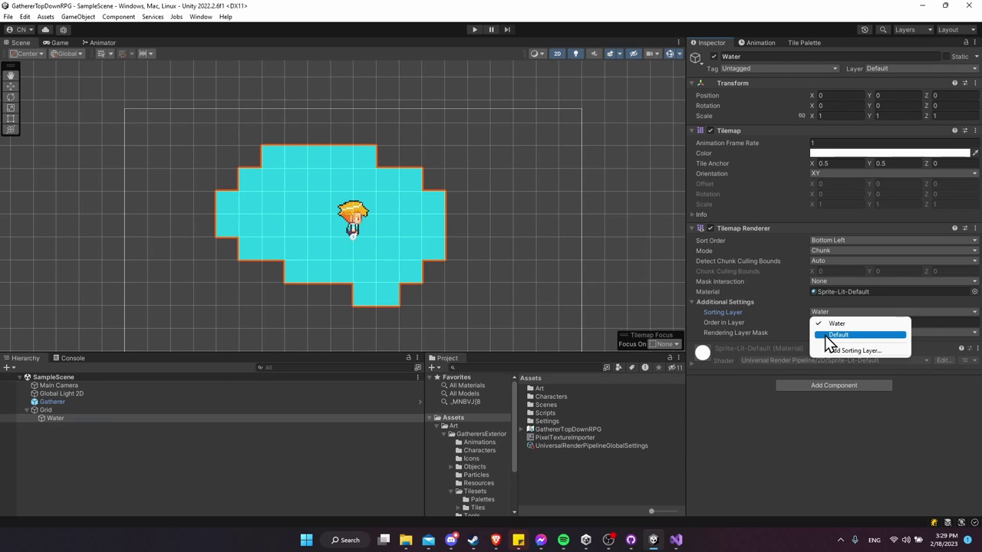
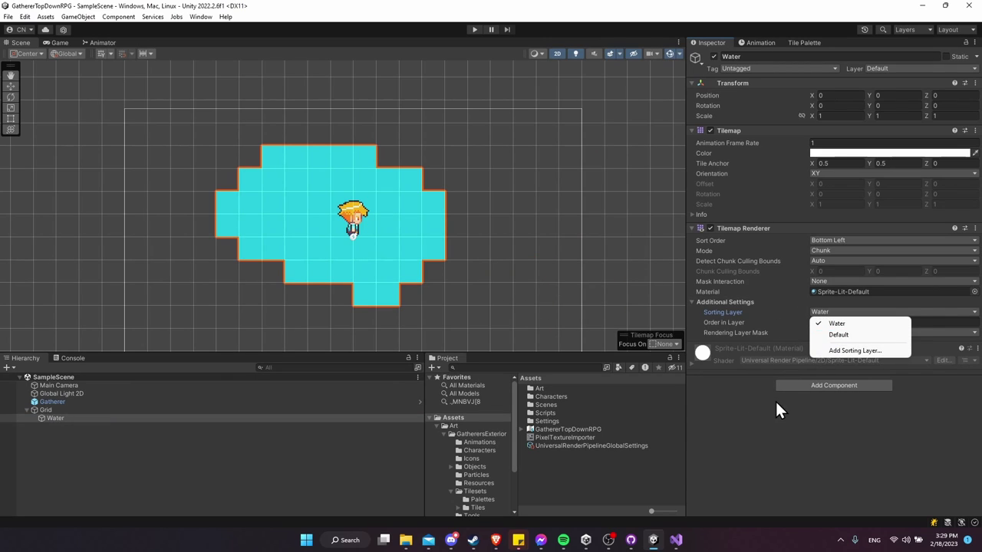
Extend the water patch around the Gatherer with freehand brush strokes of the water tile
click(792, 44)
scroll(786, 216, down, 2)
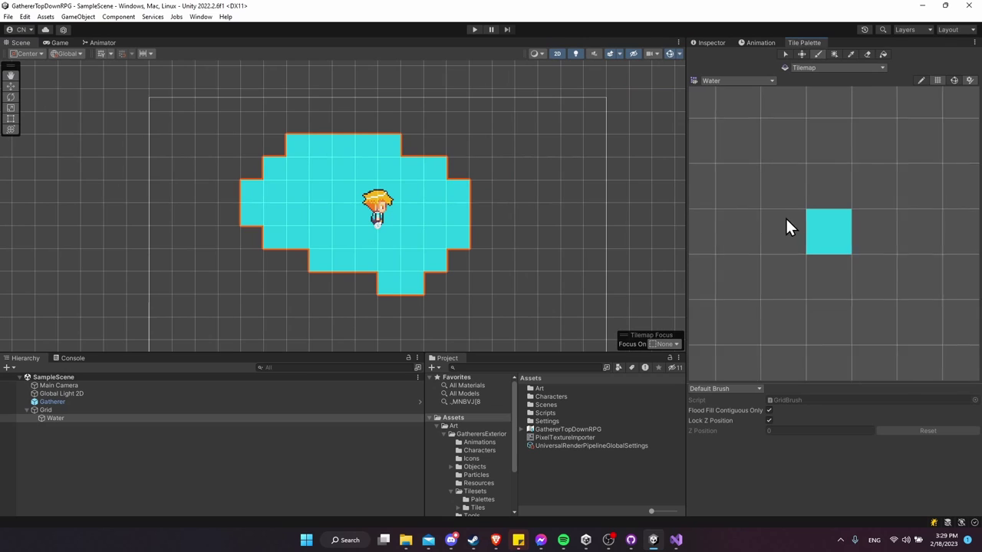
scroll(455, 215, down, 2)
middle_drag(455, 215, 479, 165)
scroll(537, 204, down, 2)
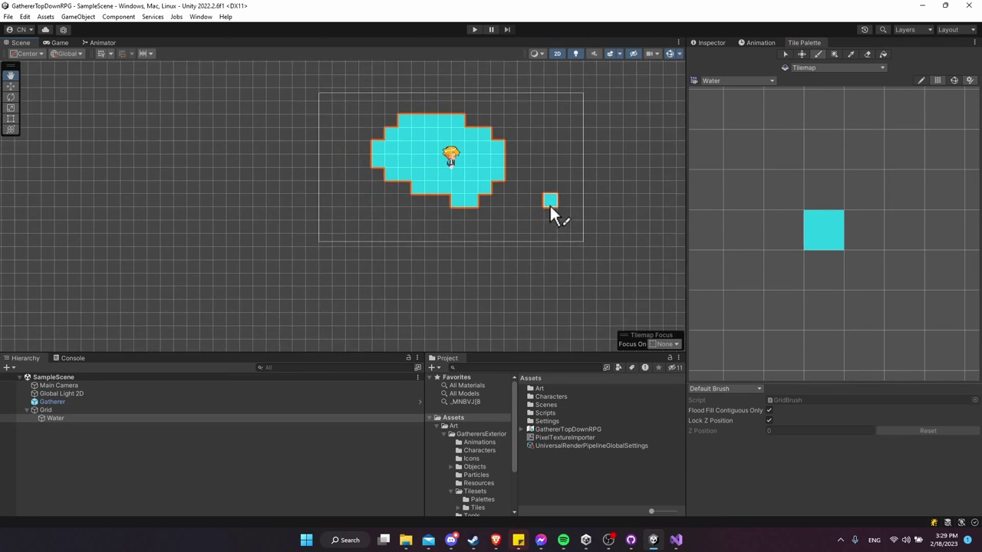
scroll(412, 157, up, 3)
mouse_move(311, 181)
mouse_down()
mouse_move(363, 289)
mouse_move(300, 240)
mouse_move(270, 250)
mouse_move(252, 218)
mouse_move(274, 113)
mouse_move(309, 121)
mouse_move(314, 139)
mouse_move(253, 169)
mouse_move(229, 227)
mouse_move(289, 210)
mouse_move(281, 268)
mouse_move(287, 187)
mouse_move(505, 205)
mouse_up()
scroll(545, 263, down, 1)
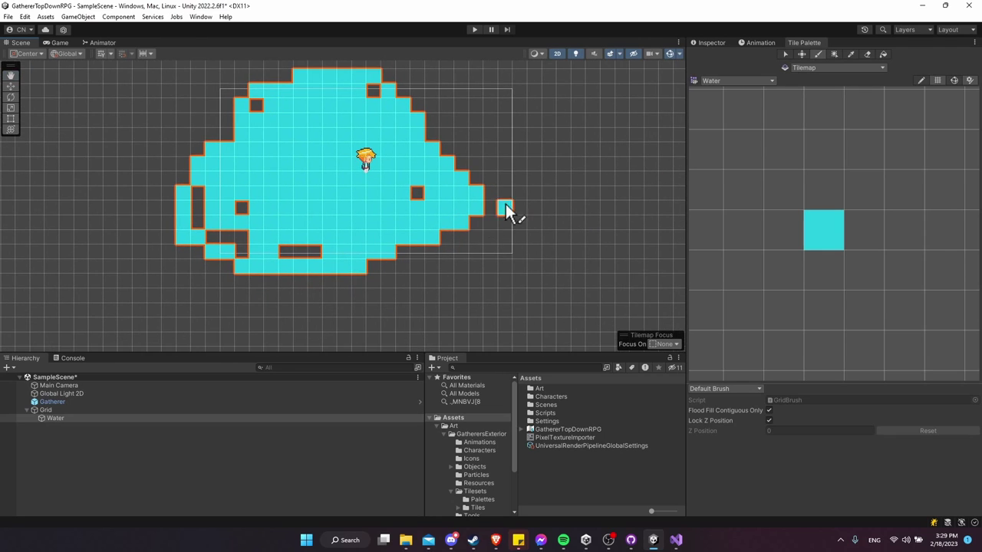
Fill a large rectangular area reaching far beyond the camera frame with water tiles using the filled box brush
click(836, 54)
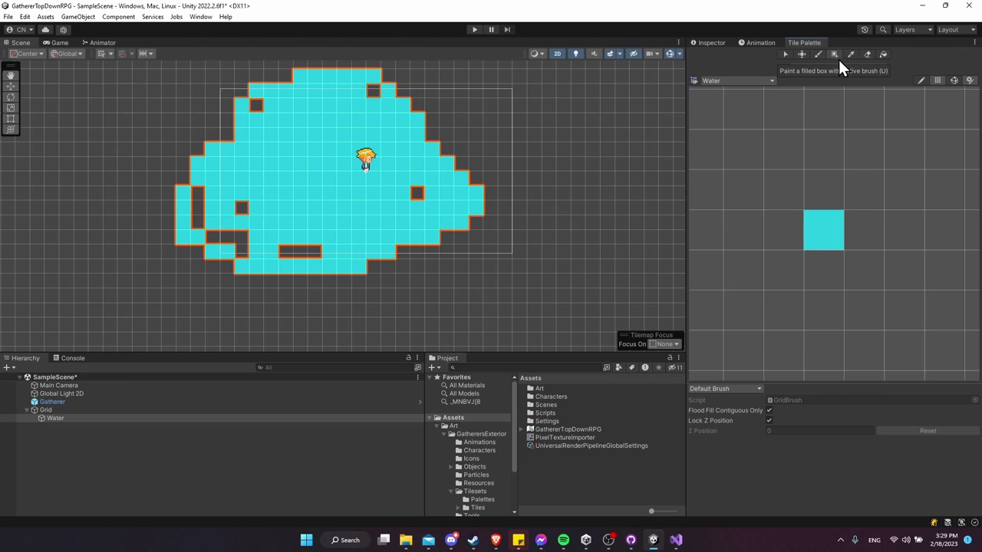
scroll(618, 142, down, 8)
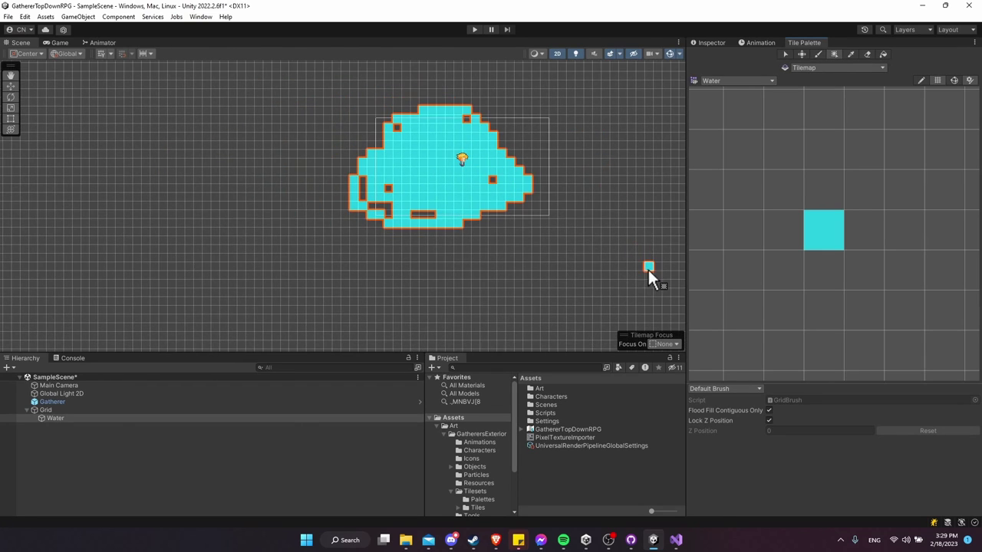
scroll(504, 277, down, 2)
middle_drag(548, 333, 460, 274)
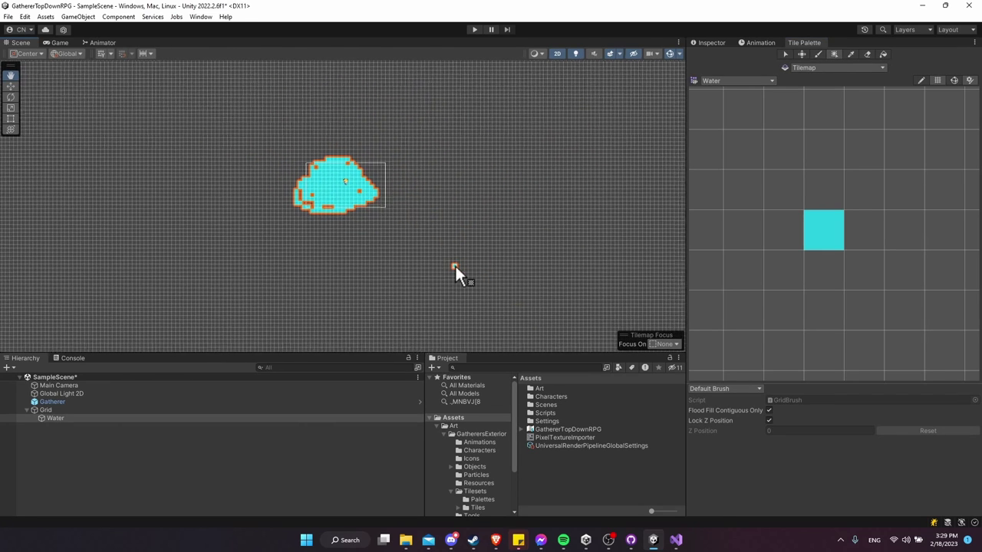
mouse_move(198, 158)
middle_down()
mouse_move(213, 251)
mouse_move(232, 191)
middle_up()
mouse_move(139, 104)
mouse_down()
mouse_move(570, 331)
mouse_move(543, 331)
mouse_up()
scroll(341, 208, up, 8)
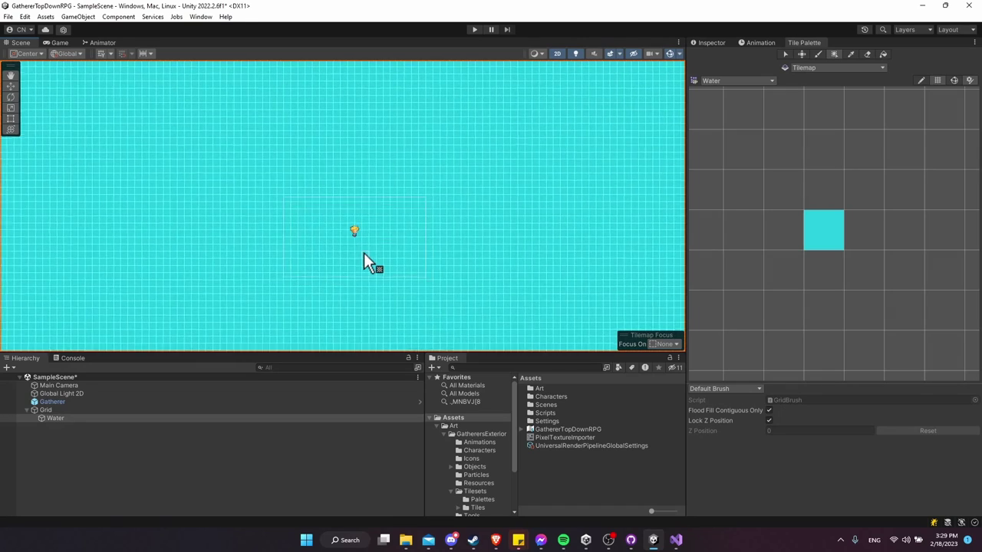
scroll(352, 221, up, 2)
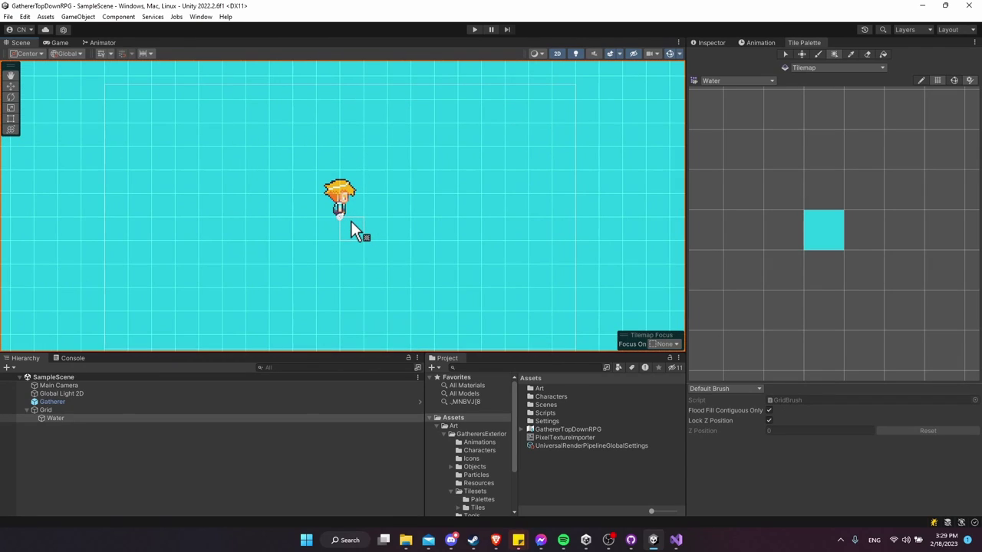
scroll(391, 216, down, 2)
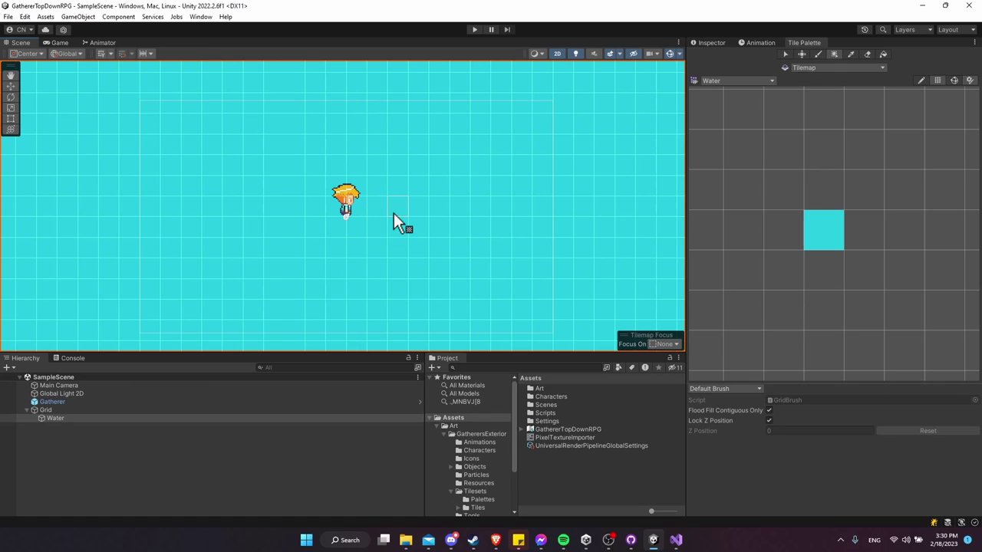
Create a new rectangular tile palette named Grass and store it in Art/GatherersExterior/Tilesets/Palettes
click(756, 82)
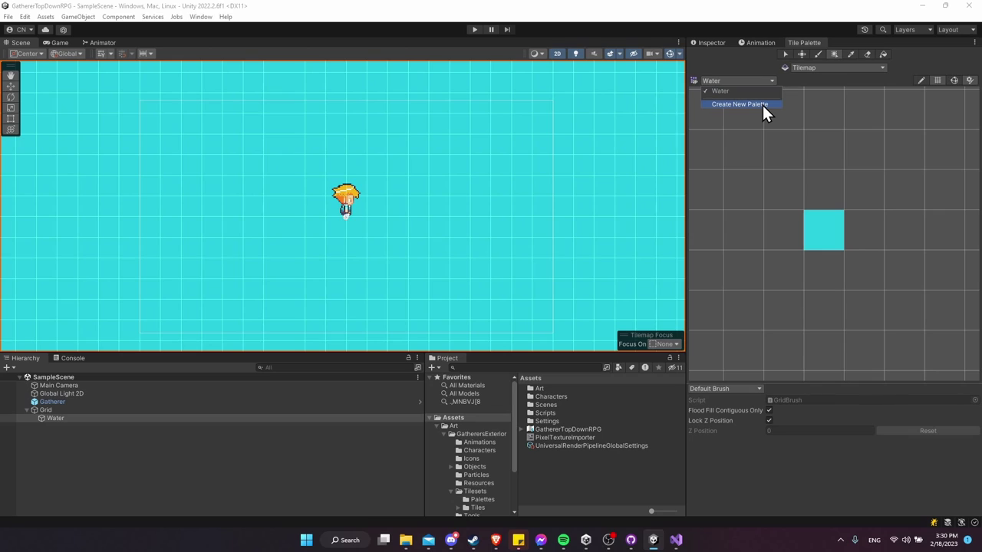
click(763, 106)
click(811, 107)
text(Grass)
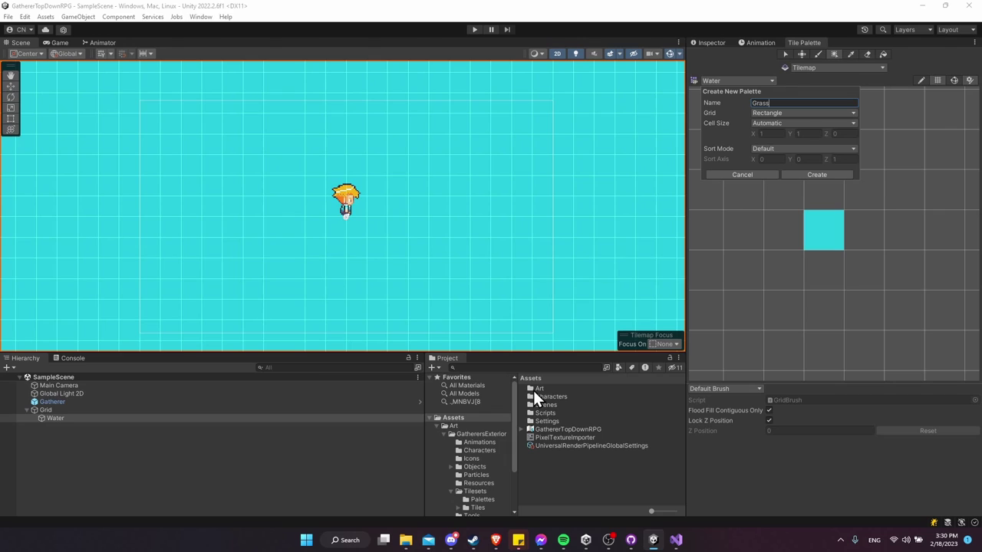
click(819, 174)
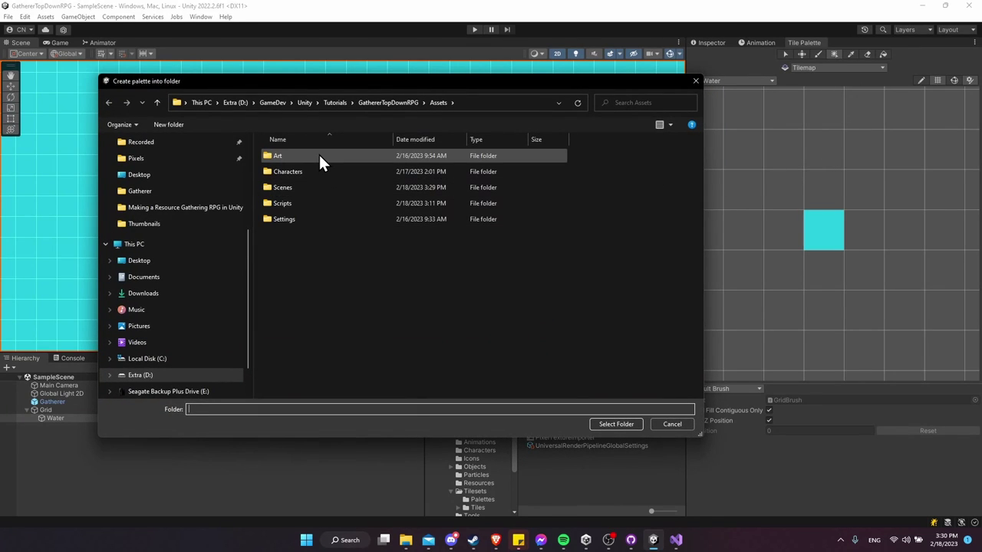
double_click(319, 156)
click(301, 158)
double_click(299, 156)
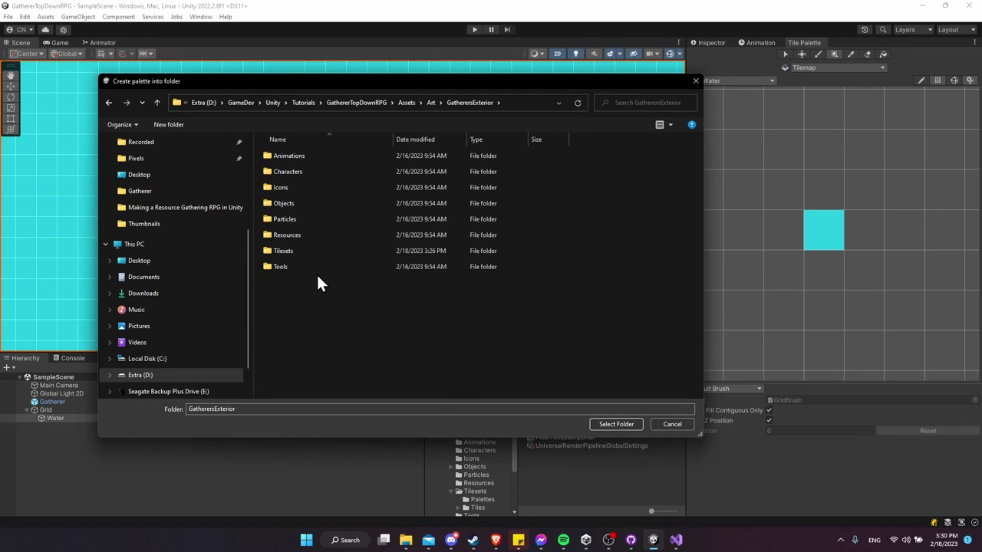
double_click(317, 251)
double_click(284, 157)
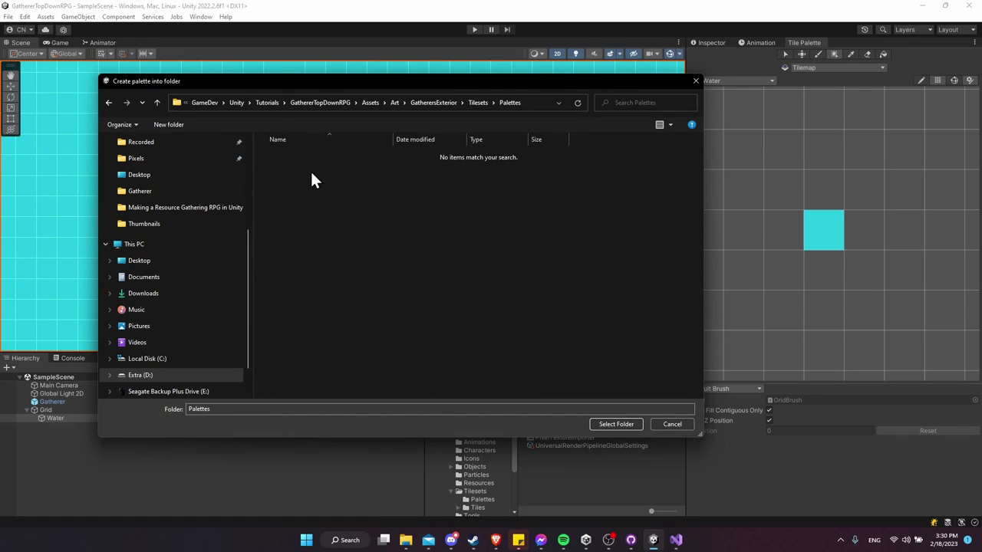
click(618, 423)
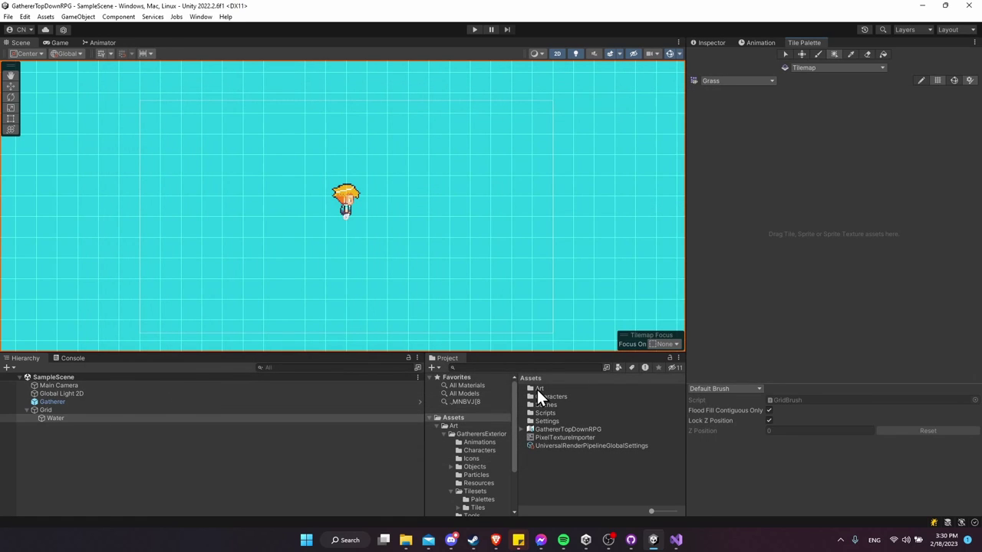
Check the Palettes folder, return to the Tilesets folder and widen the project browser
scroll(482, 436, down, 3)
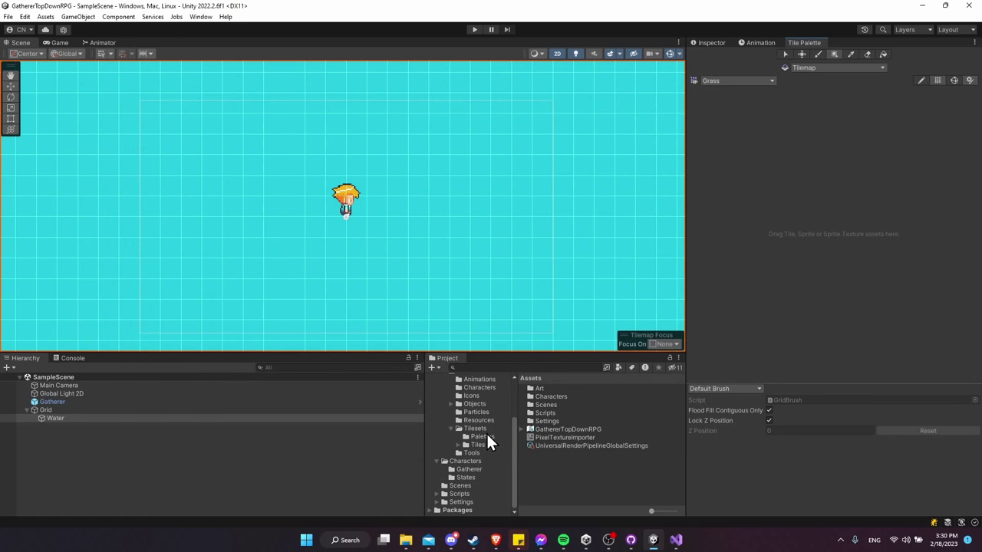
click(483, 436)
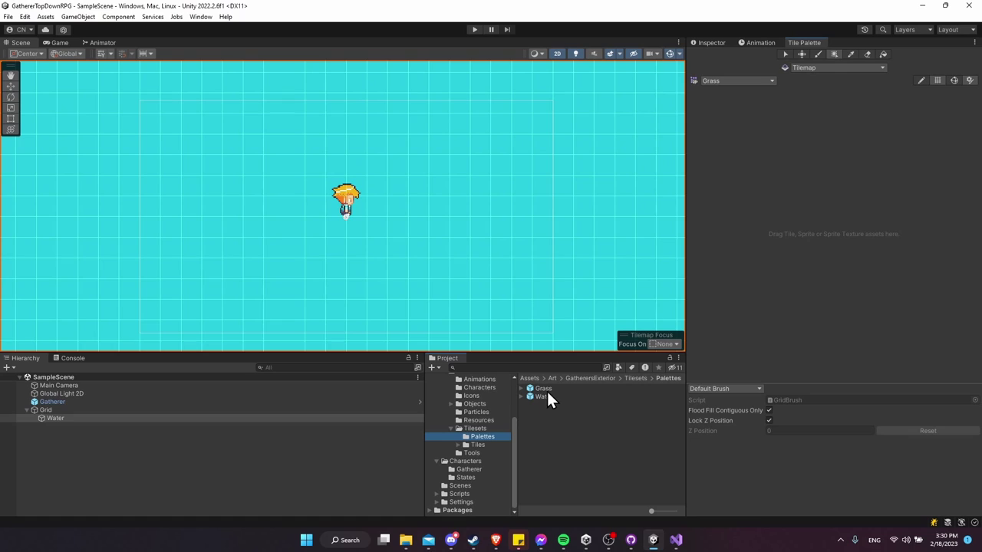
click(485, 428)
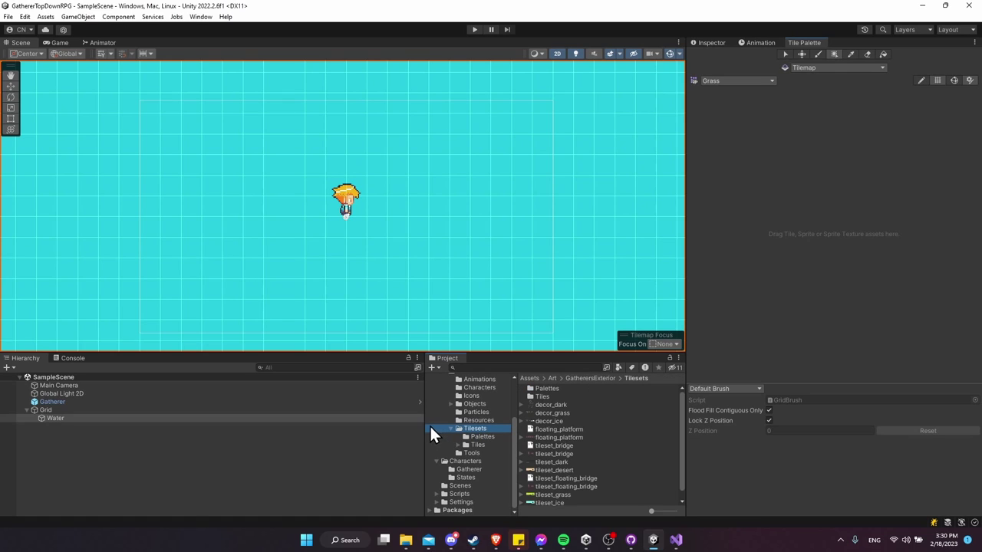
drag(426, 428, 268, 428)
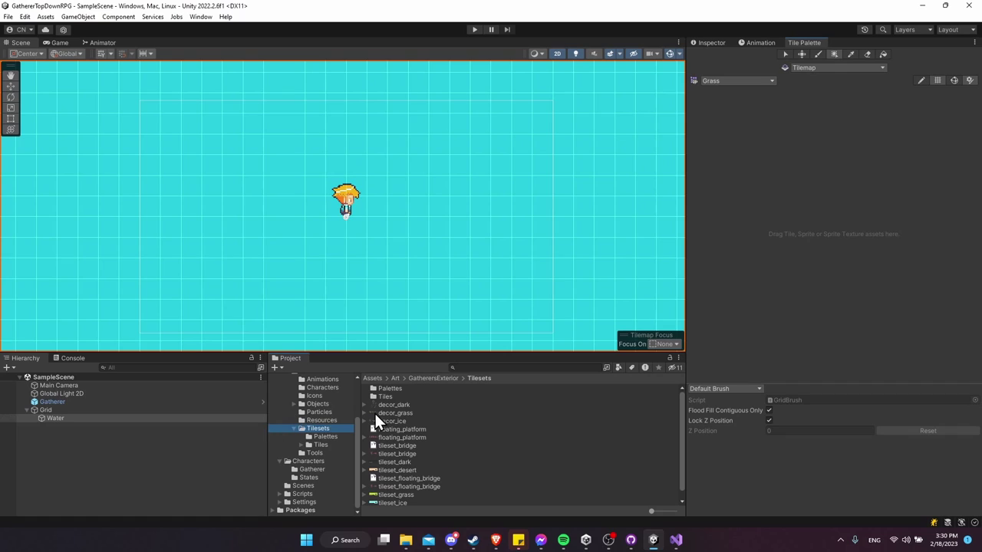
Inspect the import settings of the tileset_grass texture and open it in the Sprite Editor
click(390, 495)
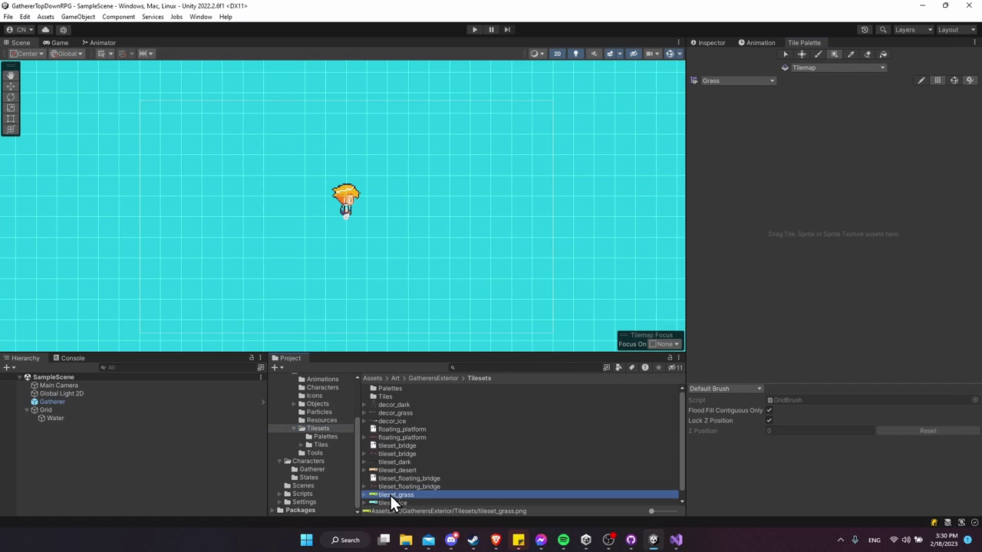
click(697, 44)
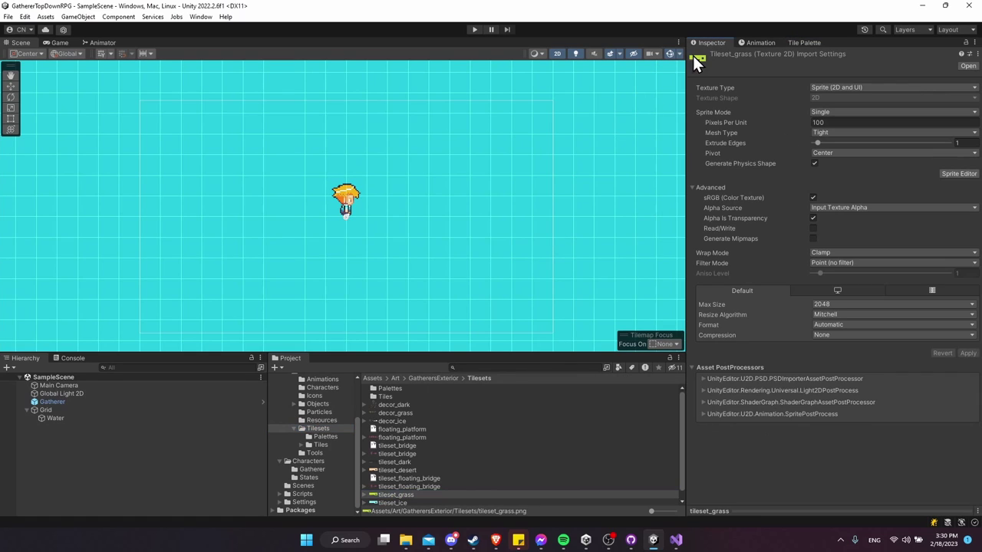
click(384, 496)
click(957, 174)
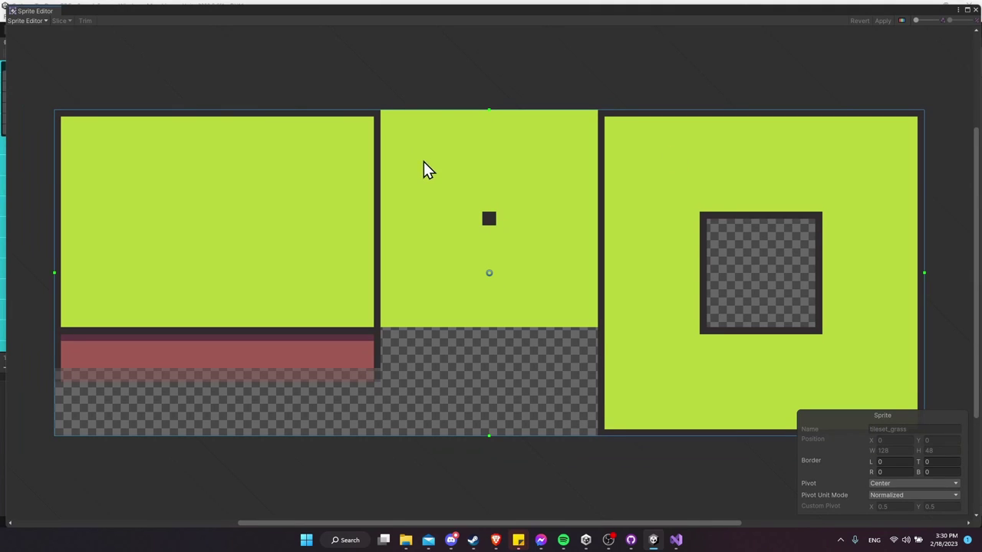
Set the tileset_grass texture's sprite mode to Multiple, apply the import settings and reopen it in the Sprite Editor
click(975, 10)
click(438, 497)
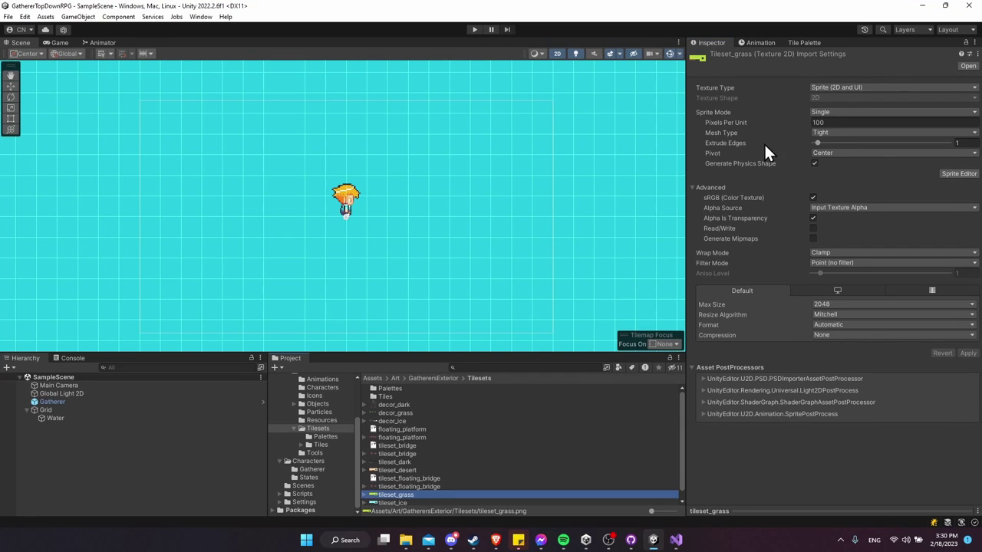
click(820, 112)
click(823, 132)
click(963, 165)
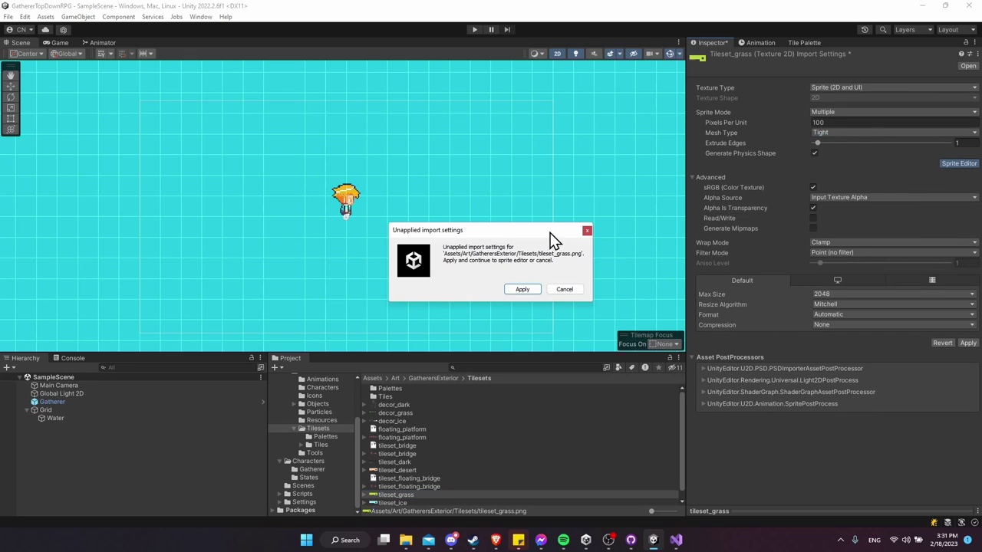
click(523, 289)
Slice the grass tileset by cell size into 16 x 16 pixel sprites, apply the slicing and close the Sprite Editor
click(60, 21)
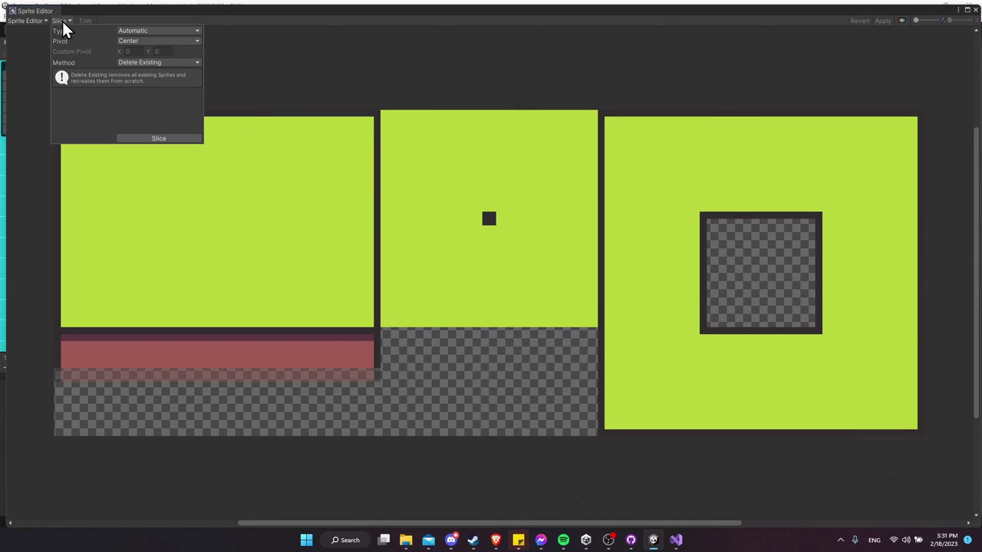
click(137, 31)
click(153, 54)
click(142, 41)
text(16)
key(Tab)
text(16)
click(163, 138)
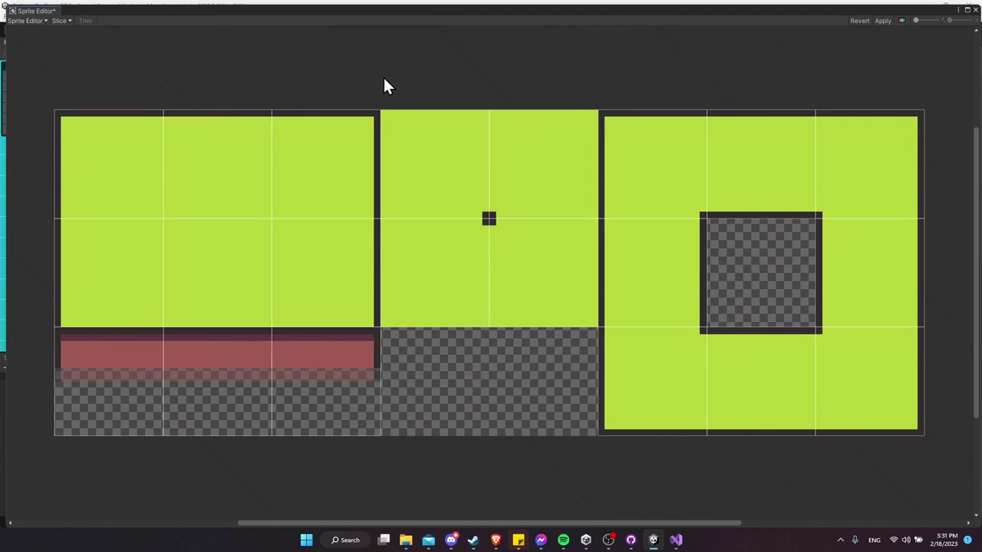
click(884, 21)
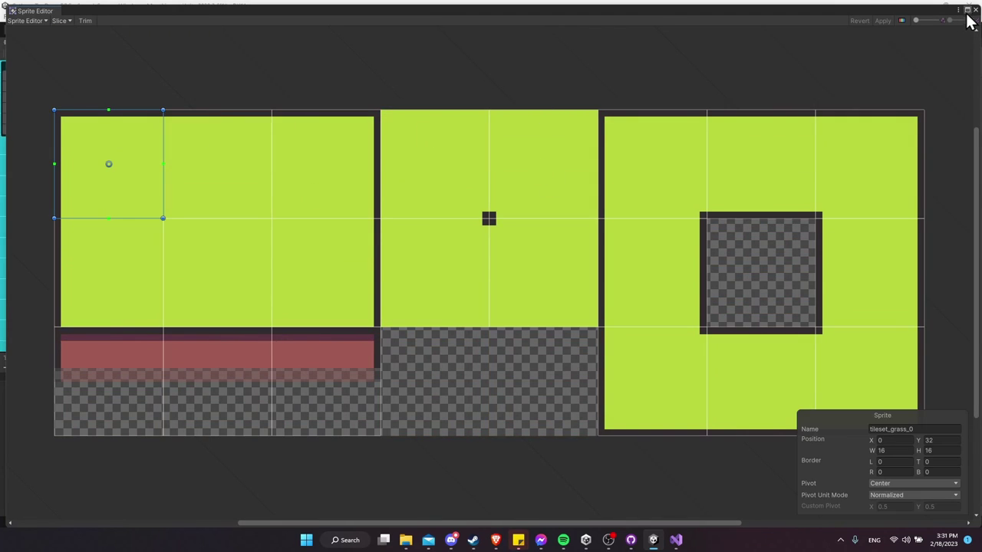
click(975, 10)
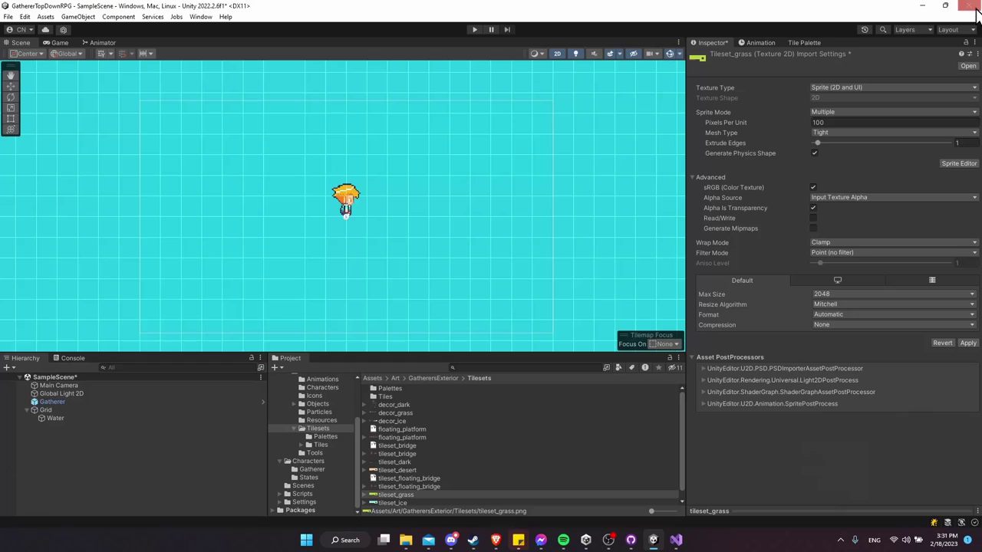
Add the sliced tileset_grass texture to the empty Grass tile palette
click(792, 42)
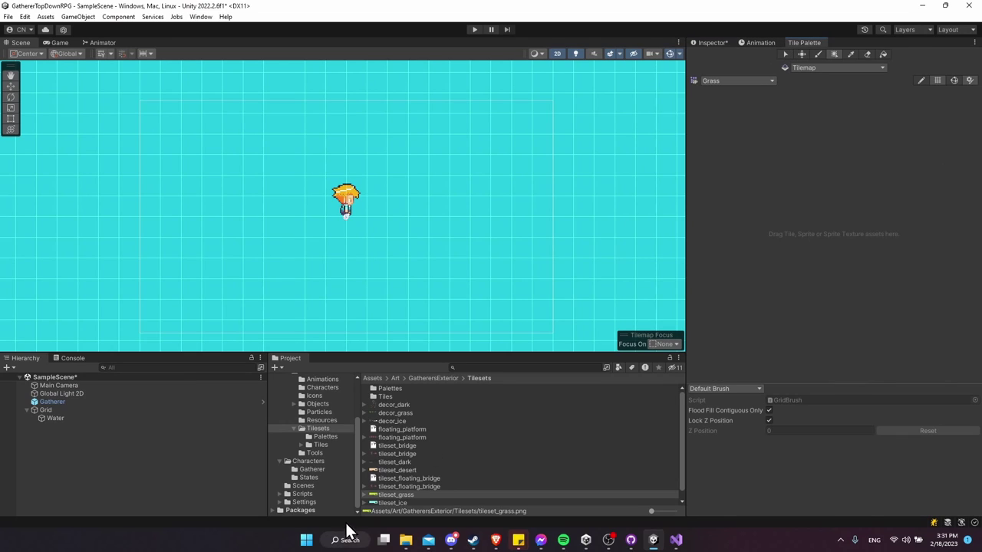
scroll(369, 495, down, 1)
click(363, 485)
scroll(382, 476, down, 5)
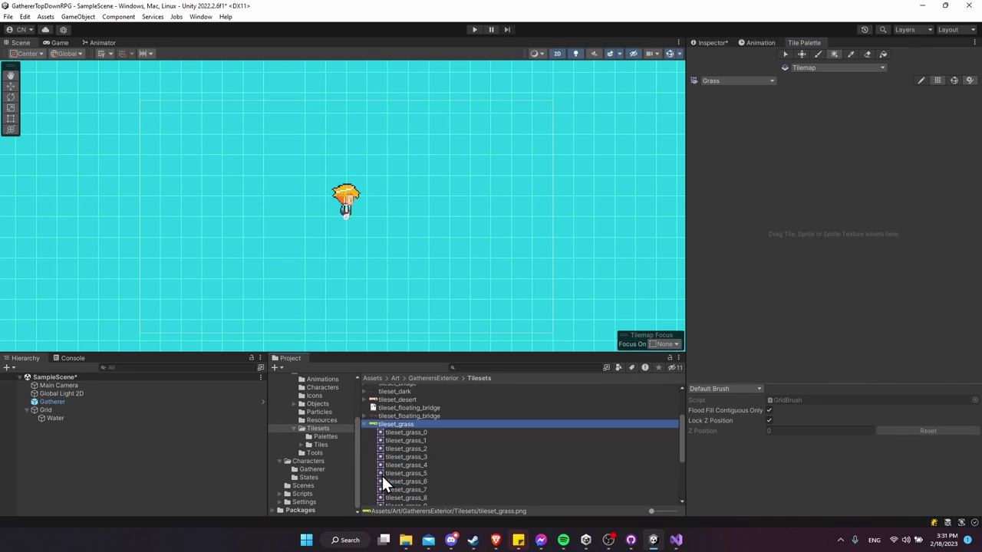
scroll(399, 449, up, 3)
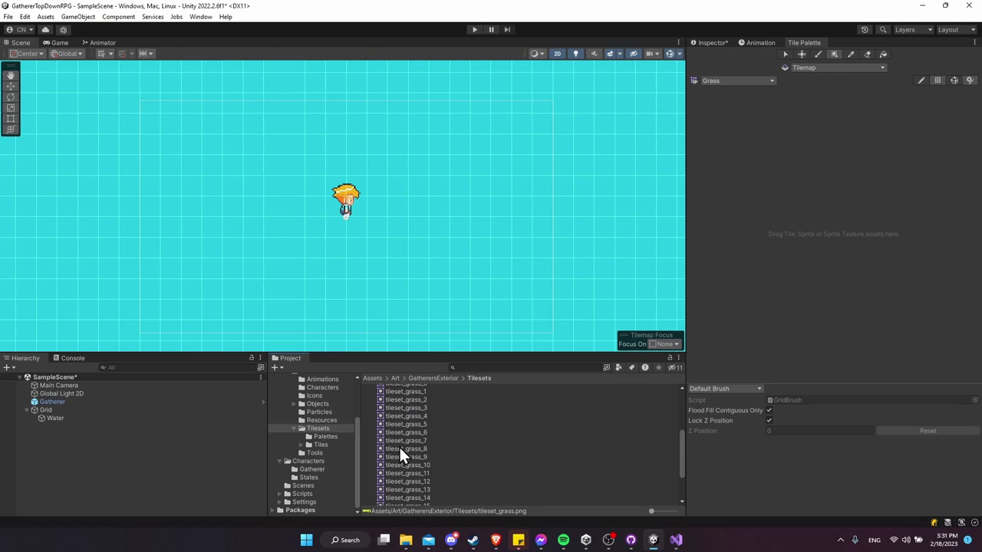
scroll(419, 489, up, 5)
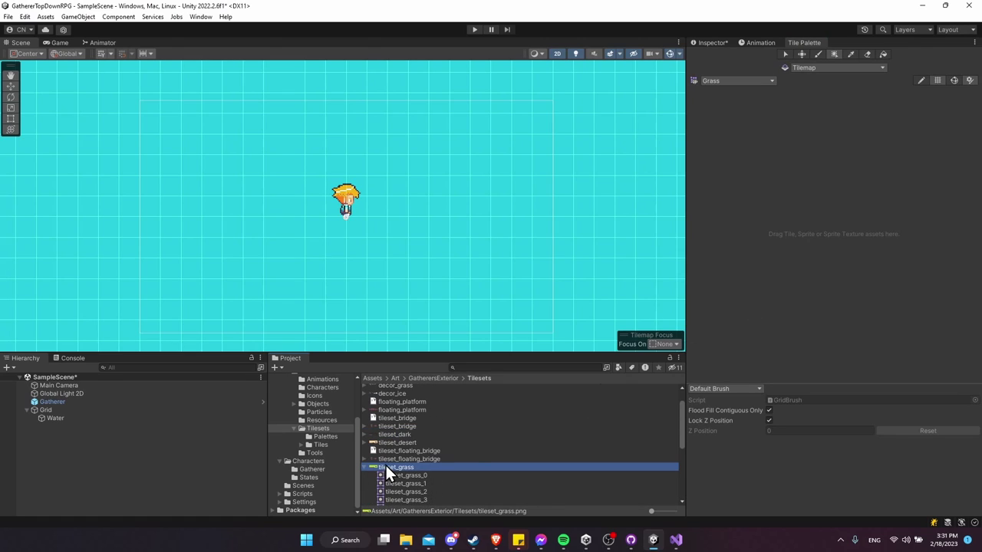
drag(405, 466, 768, 199)
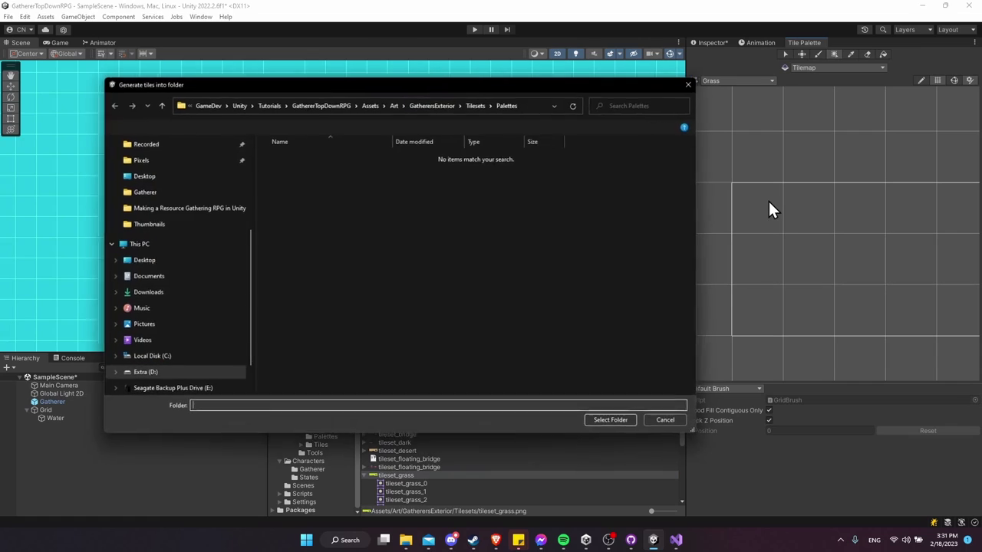
Create a folder named Grass inside Tilesets/Tiles and generate the palette's tile assets into it
click(479, 106)
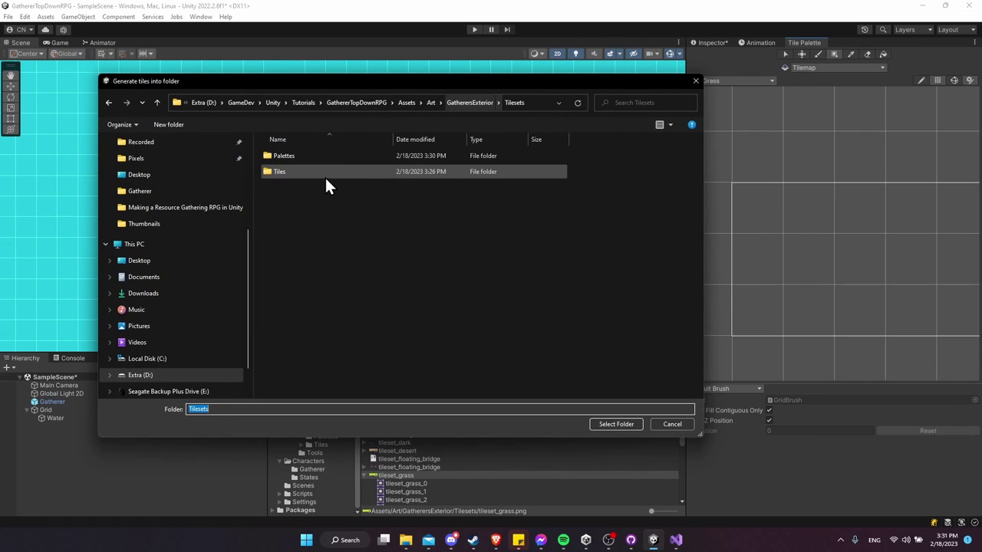
double_click(315, 175)
right_click(328, 215)
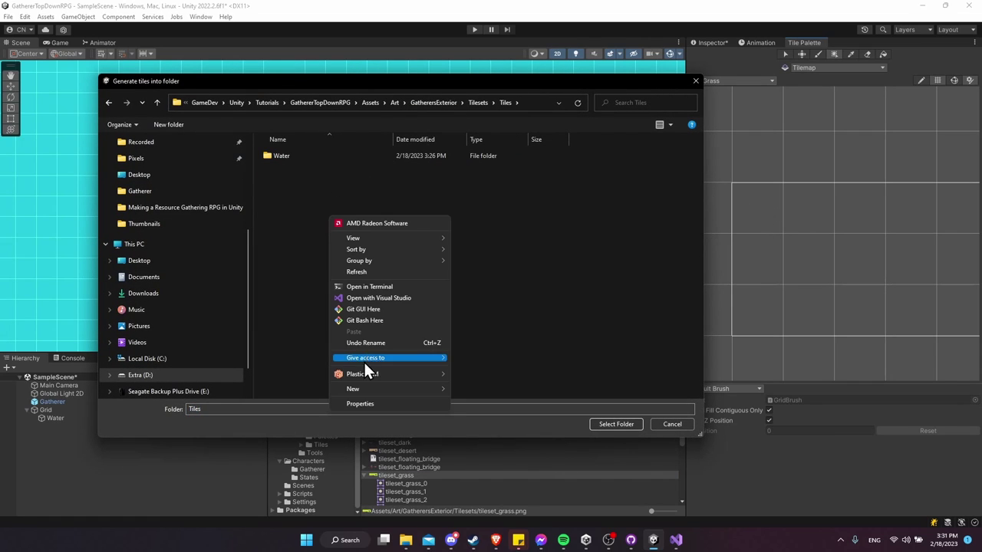
mouse_move(373, 390)
click(495, 388)
text(Grass)
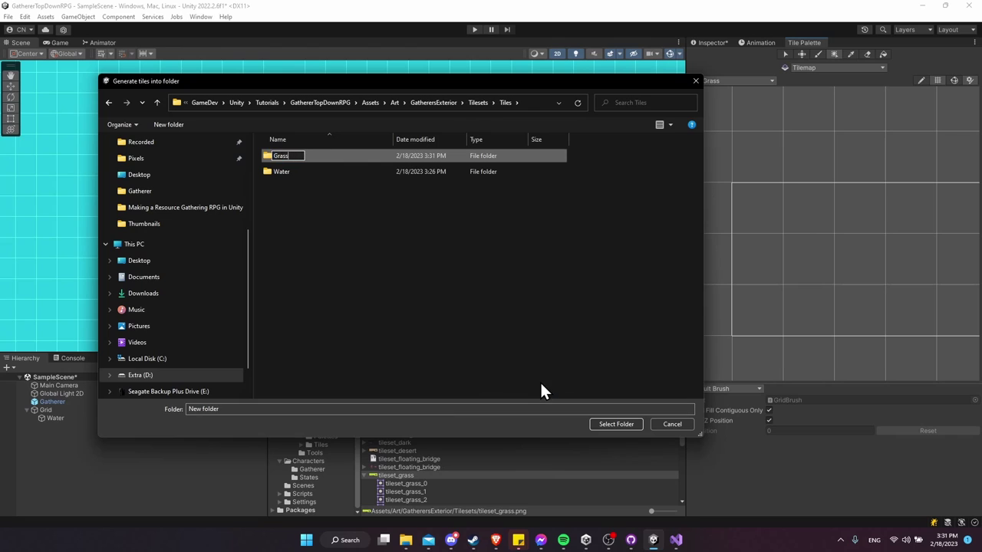
key(Return)
double_click(367, 154)
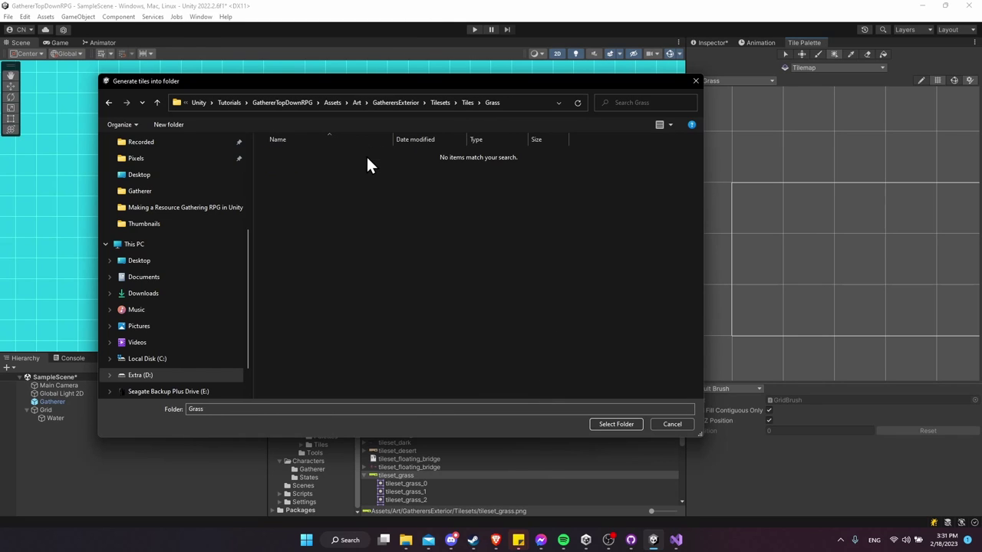
click(626, 426)
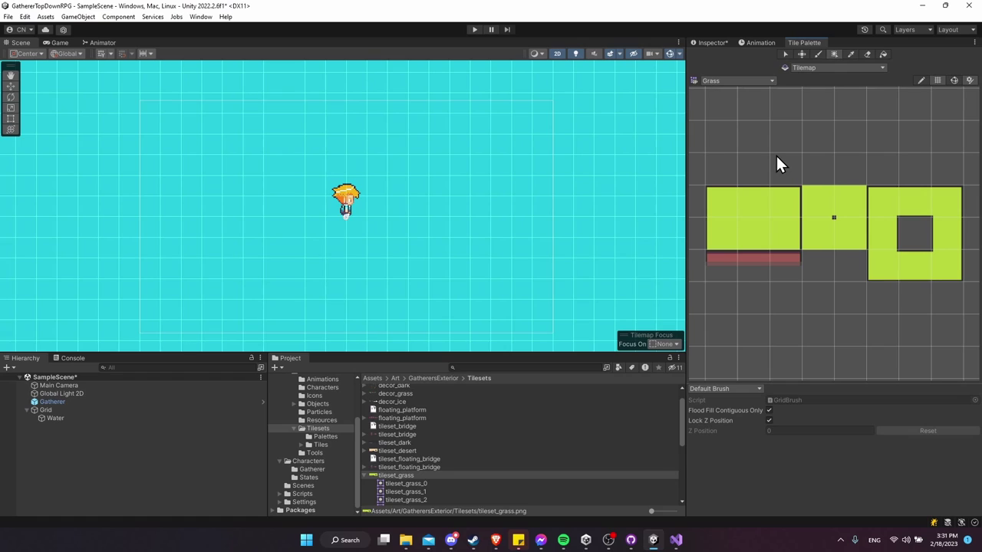
Save the pending tileset_grass import settings and add a rectangular tilemap named Ground under the Grid object
click(44, 410)
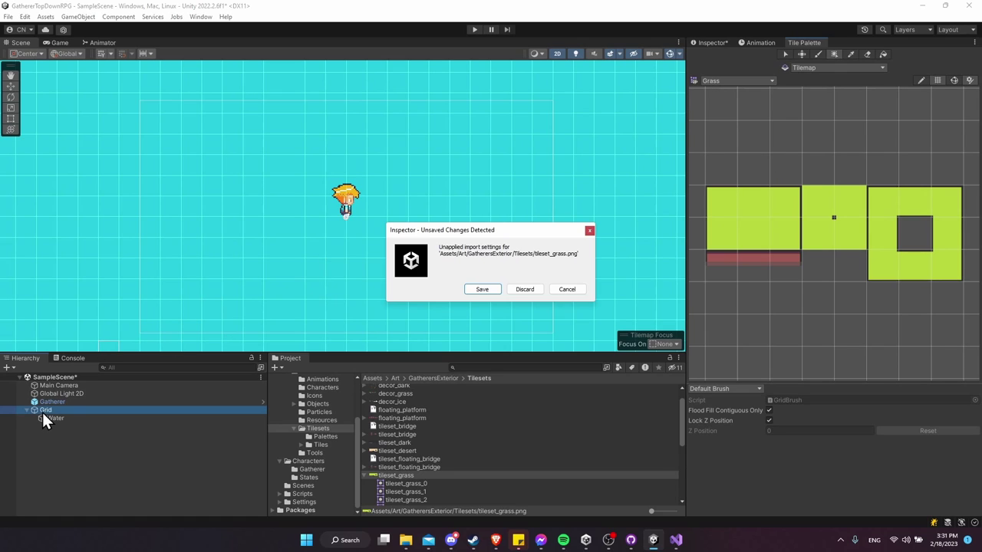
click(482, 290)
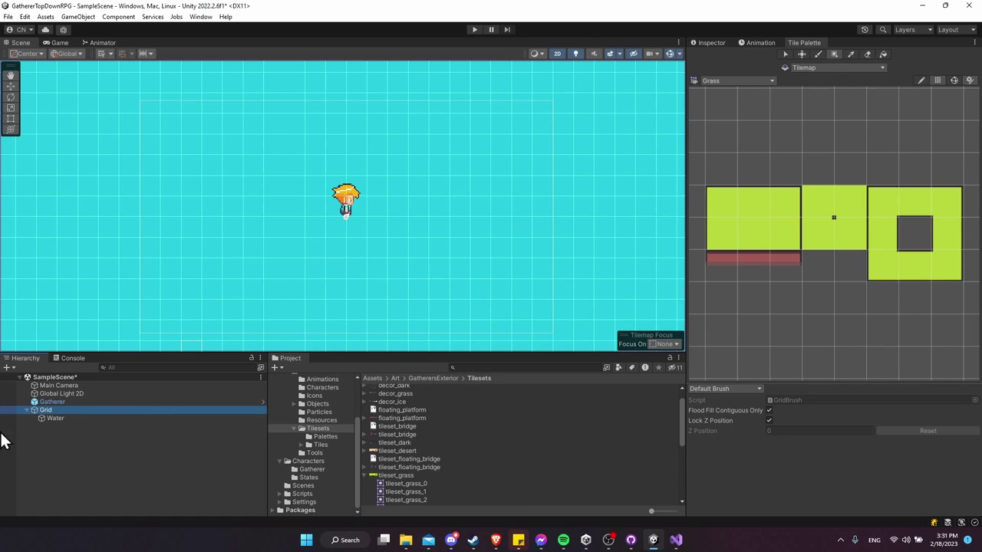
right_click(63, 413)
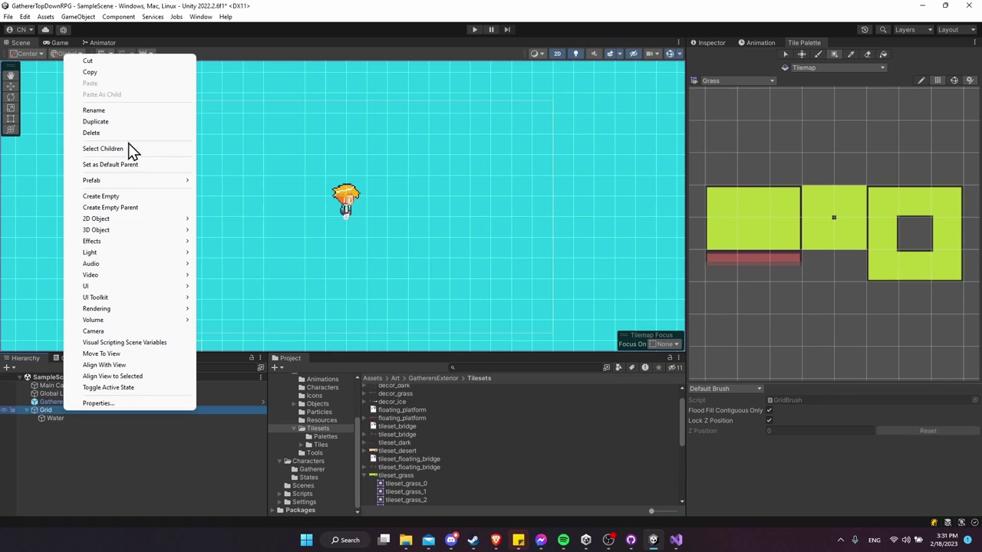
mouse_move(115, 222)
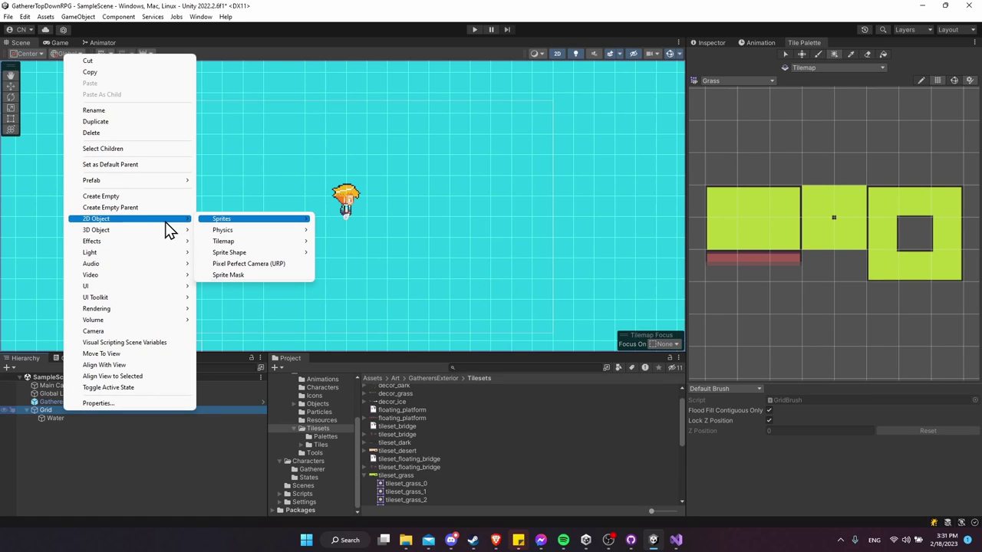
mouse_move(228, 222)
mouse_move(240, 241)
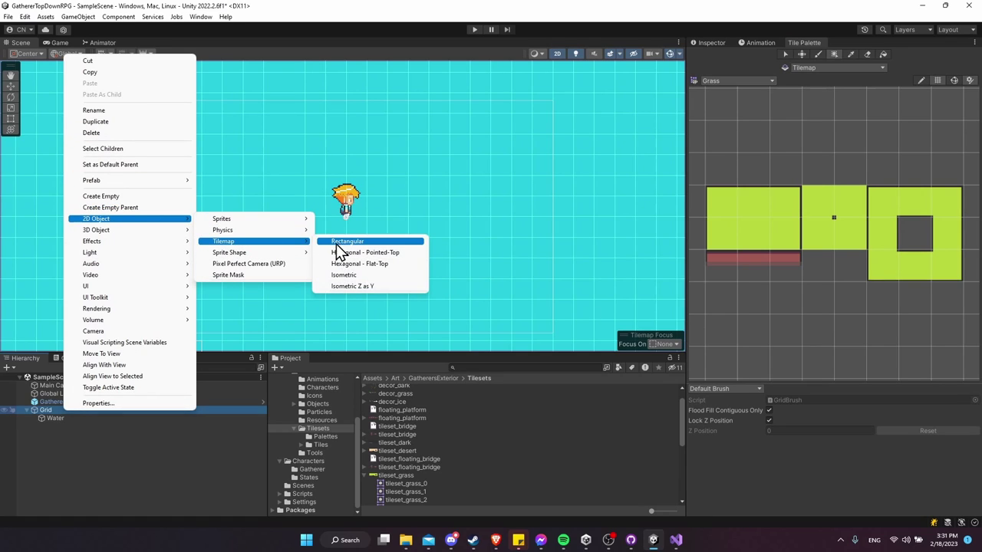
click(344, 242)
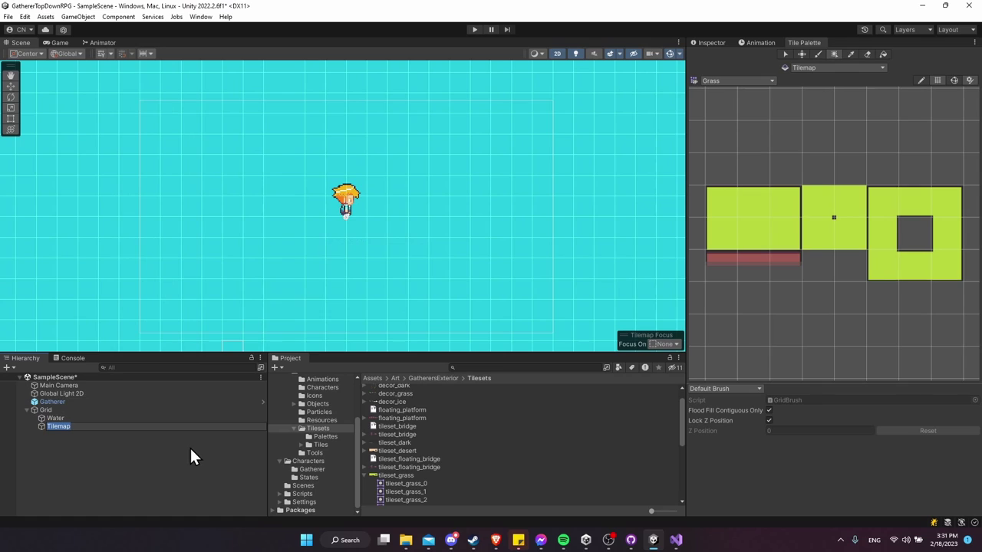
text(Ground)
key(Return)
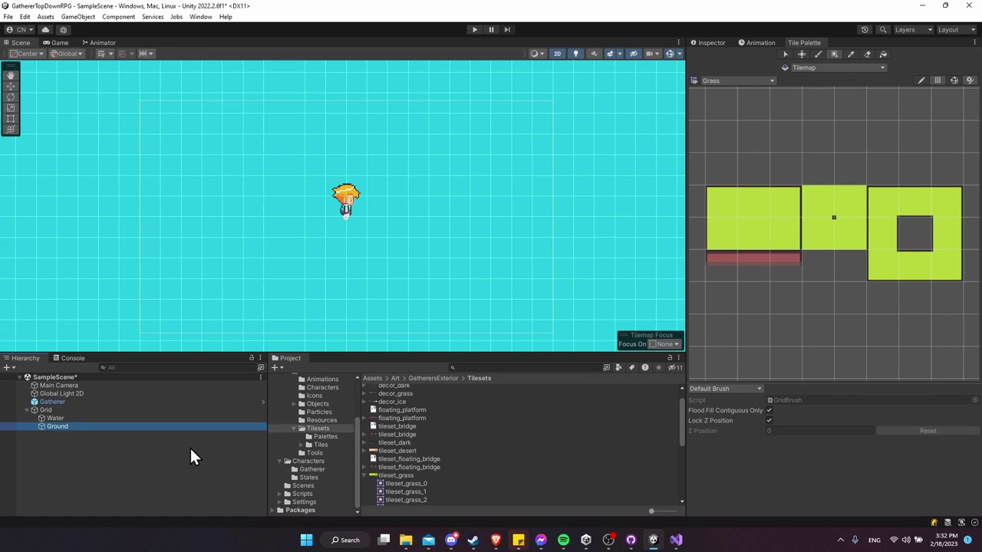
Make the Ground tilemap the active painting target of the tile palette
click(72, 426)
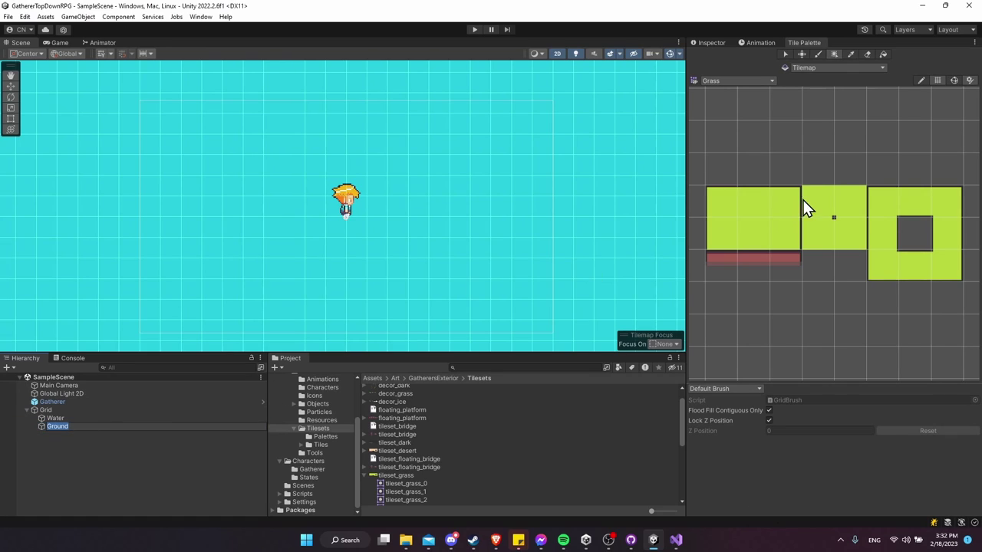
click(61, 428)
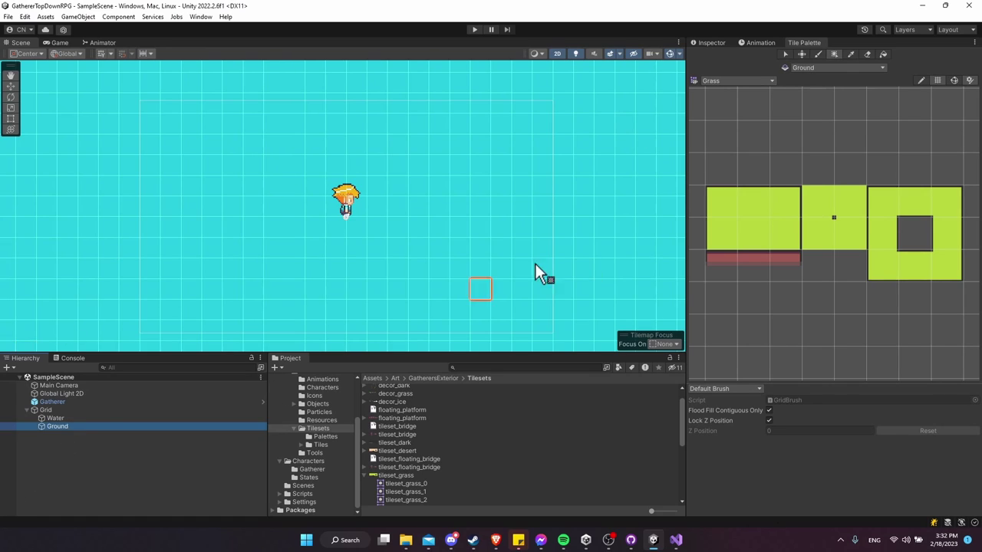
click(815, 67)
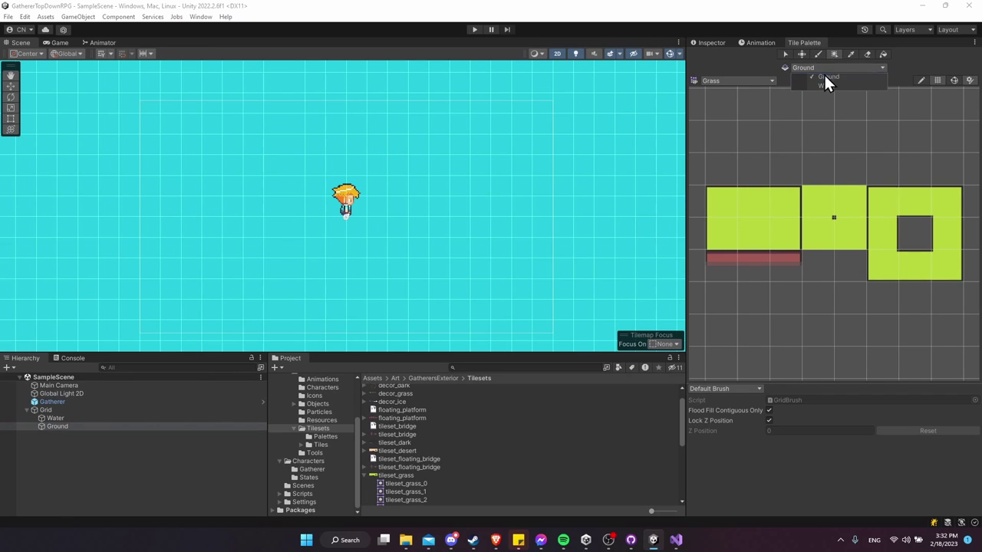
click(834, 75)
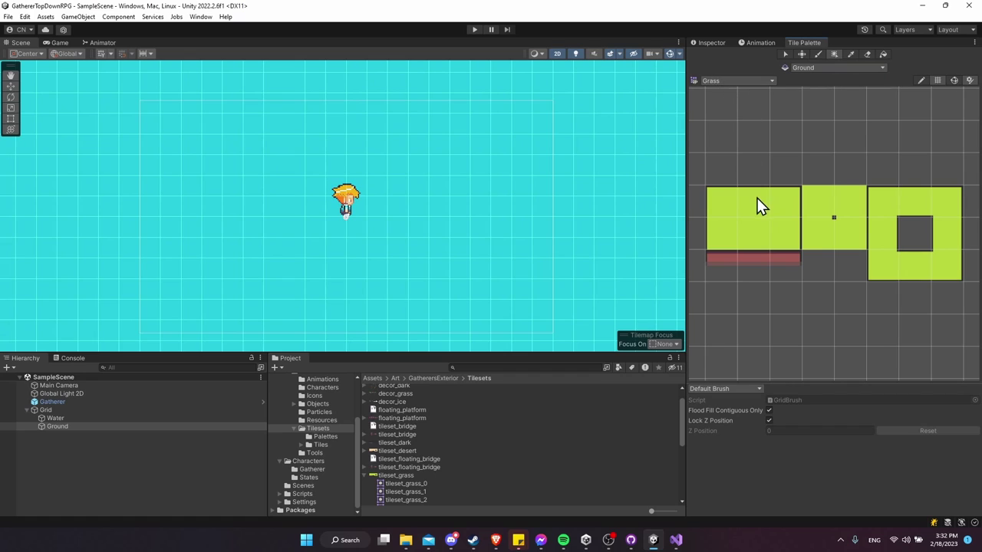
Paint a filled rectangle of plain grass tiles, about 21 by 10 tiles, around the Gatherer on the Ground tilemap with the filled box brush
click(755, 230)
mouse_move(502, 225)
middle_down()
mouse_move(469, 244)
mouse_move(511, 220)
middle_up()
scroll(511, 220, down, 1)
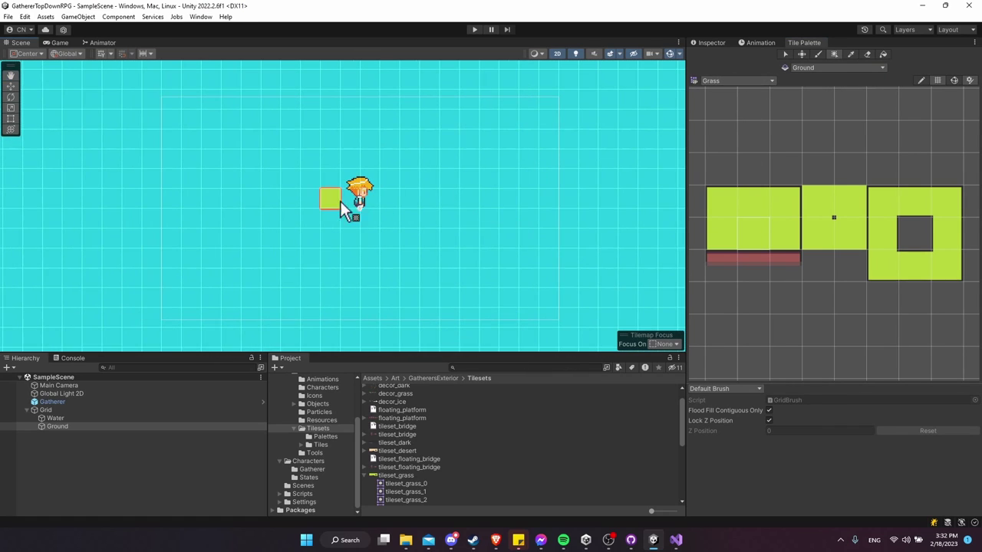
click(834, 55)
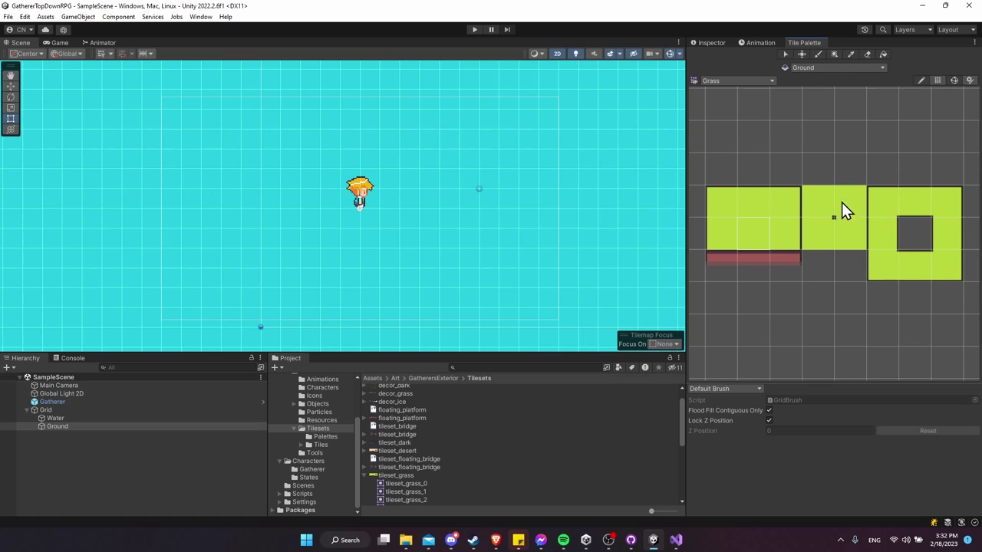
click(732, 242)
mouse_move(173, 119)
mouse_down()
mouse_move(514, 301)
mouse_move(551, 299)
mouse_up()
click(835, 54)
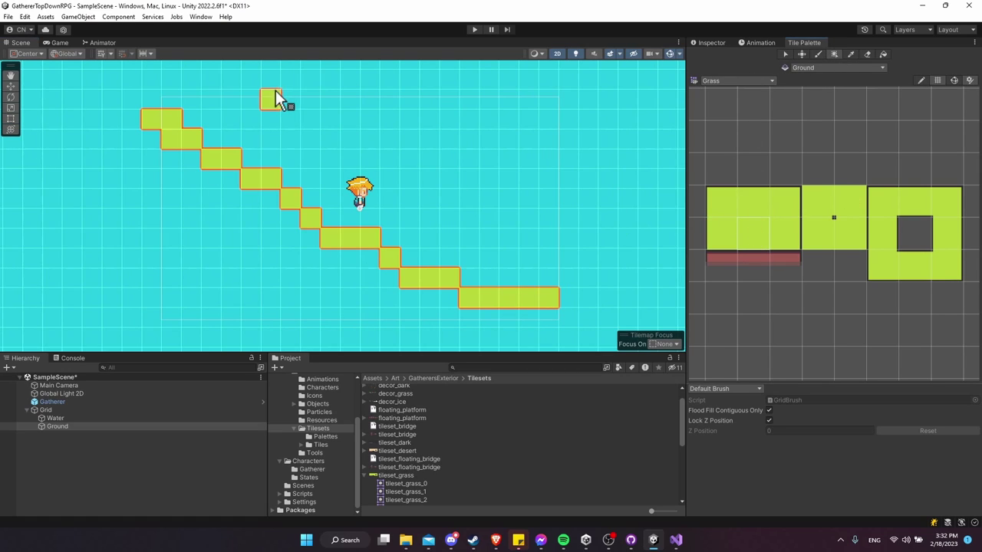
drag(149, 115, 547, 290)
middle_drag(591, 299, 577, 278)
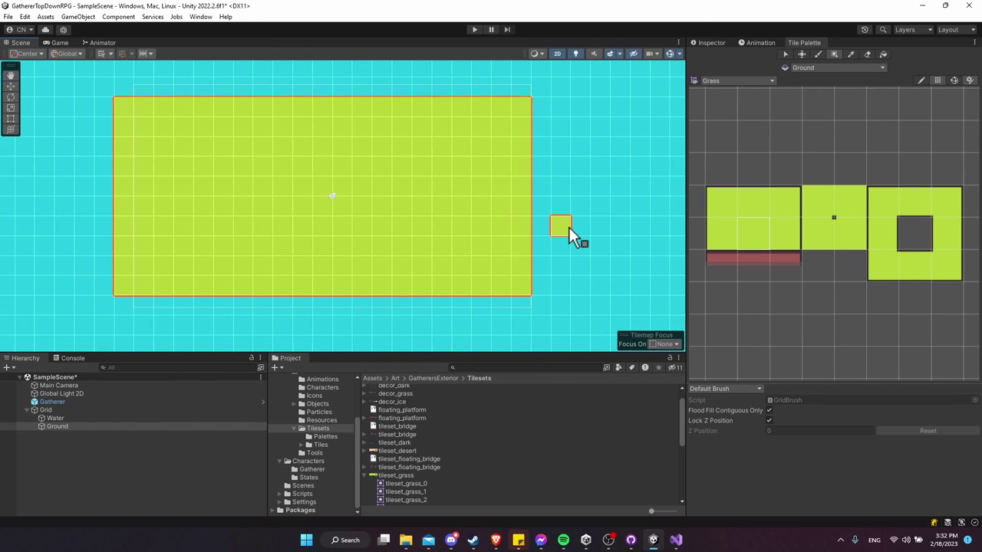
Add a sorting layer named Ground and place it between the Water and Default layers
click(708, 43)
click(821, 312)
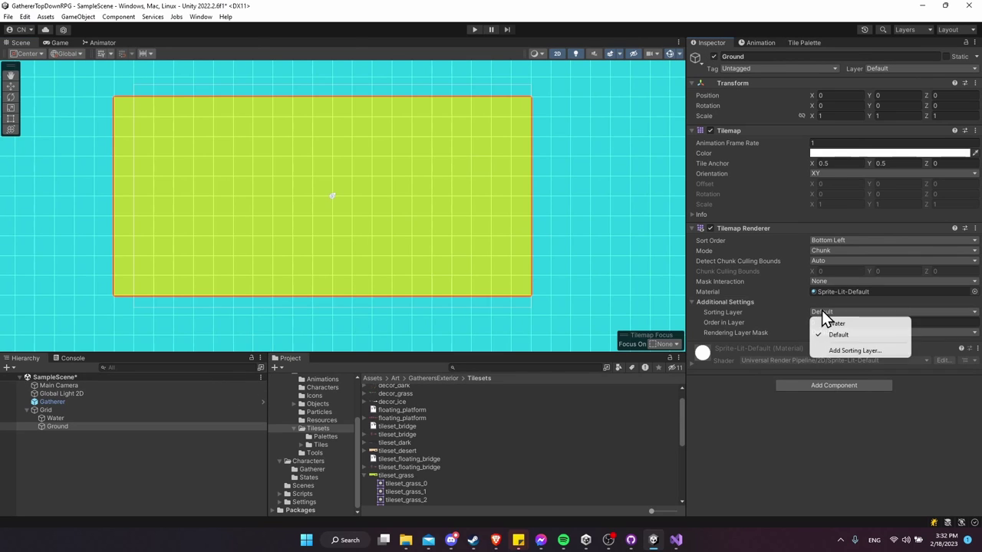
click(851, 351)
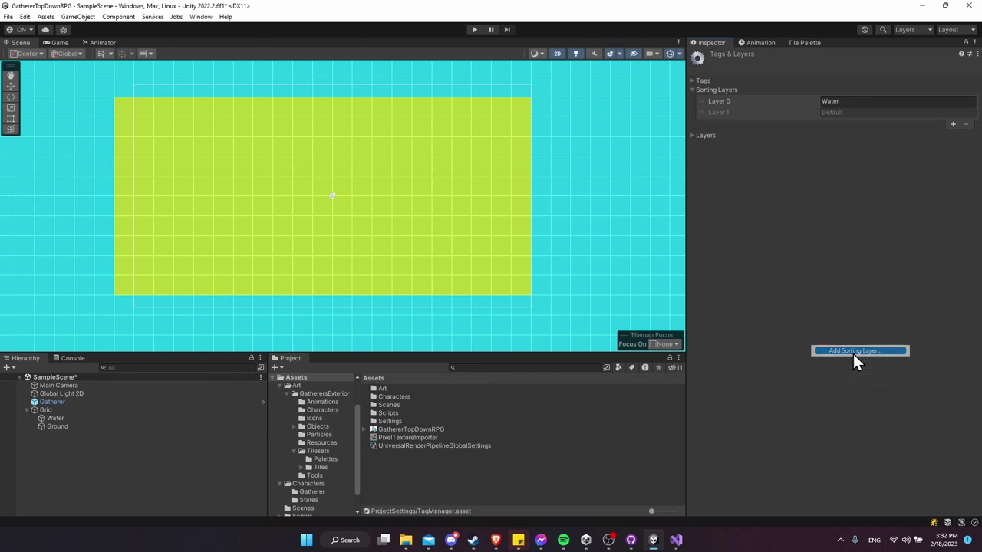
click(953, 135)
click(878, 124)
key(ctrl+a)
text(Ground)
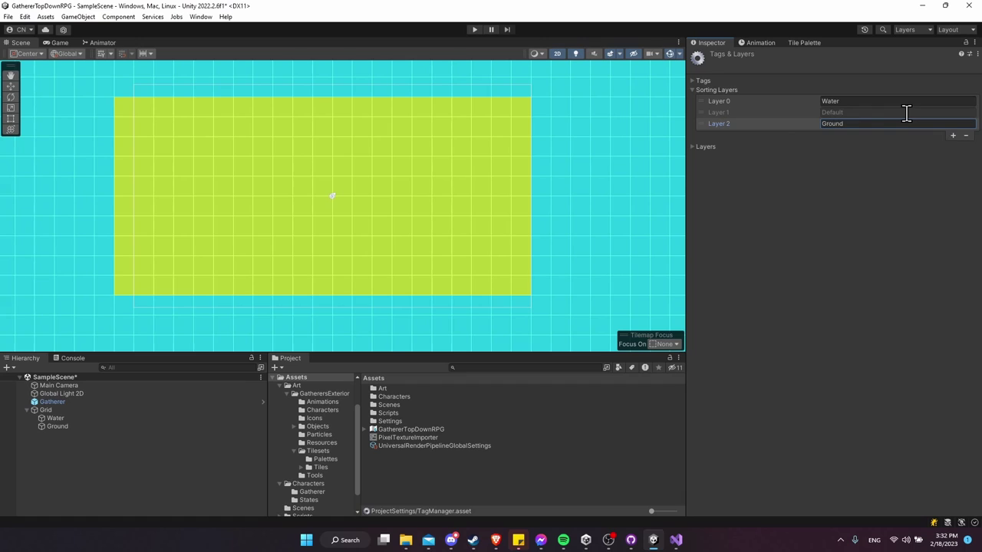
drag(736, 122, 732, 112)
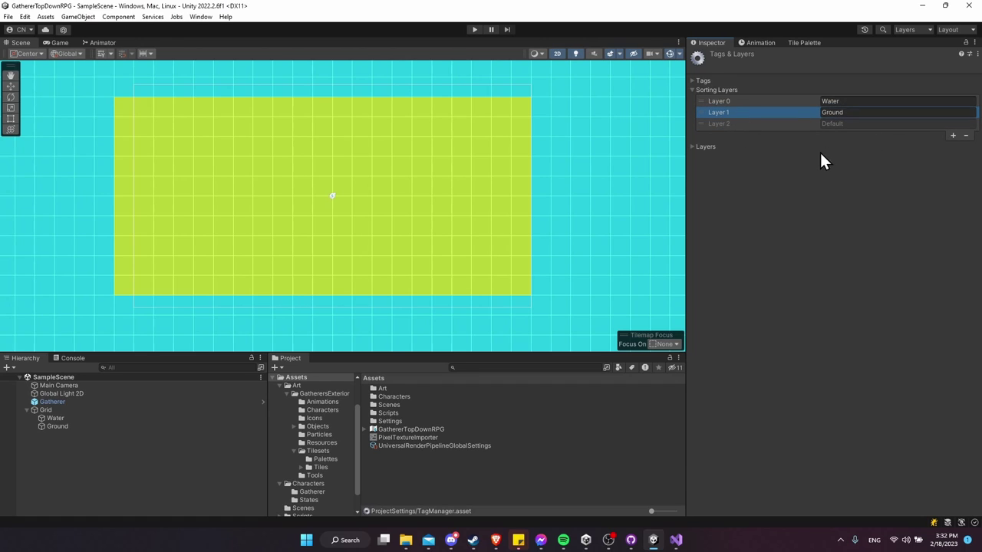
Assign the Ground tilemap's renderer to the Ground sorting layer
click(151, 427)
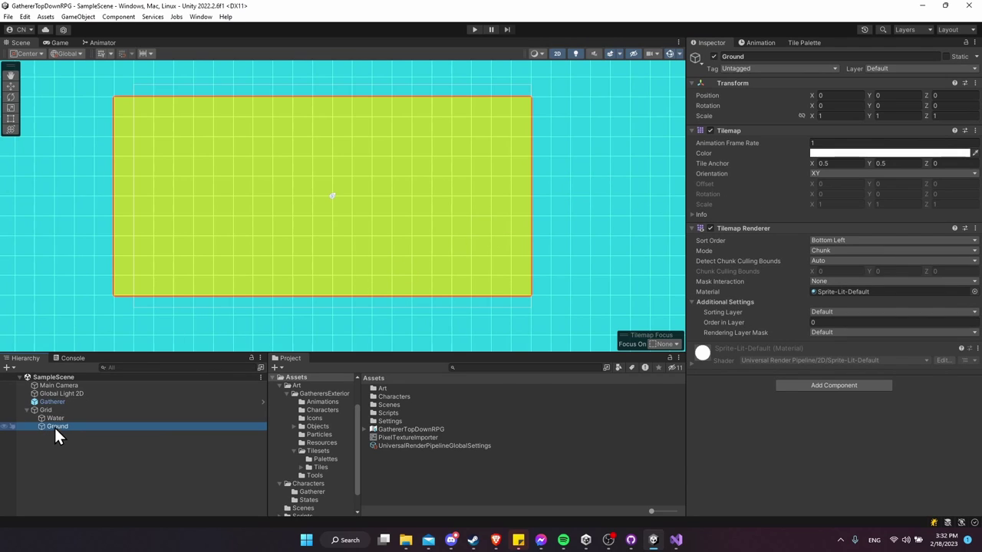
click(819, 312)
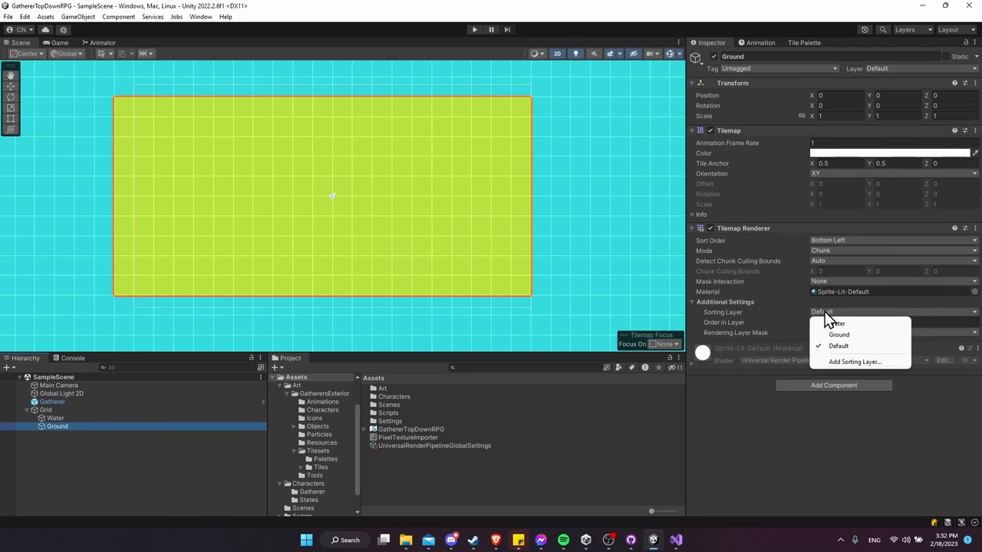
click(839, 336)
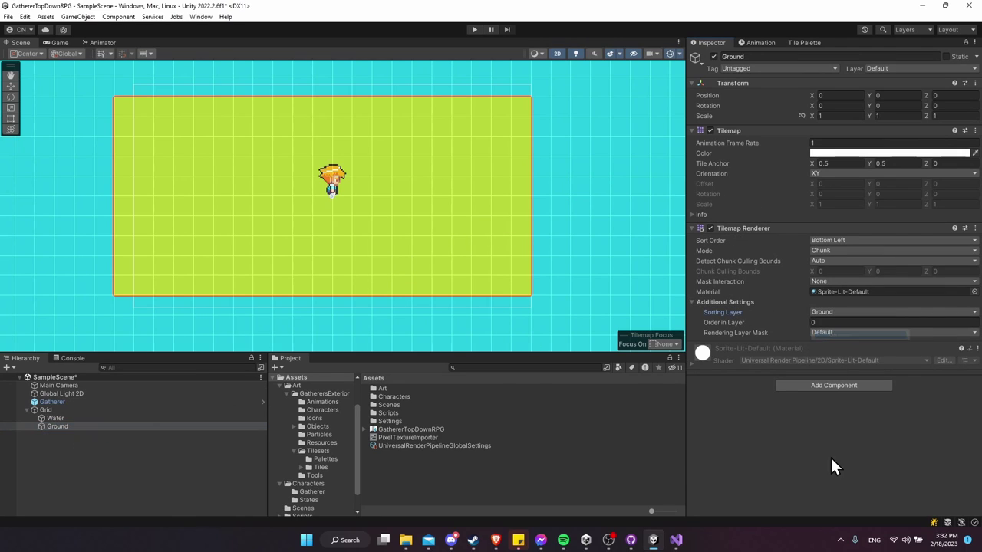
Paint dark-bordered left-edge grass tiles down the left side of the grass rectangle on the Ground tilemap
click(807, 43)
middle_drag(386, 269, 451, 251)
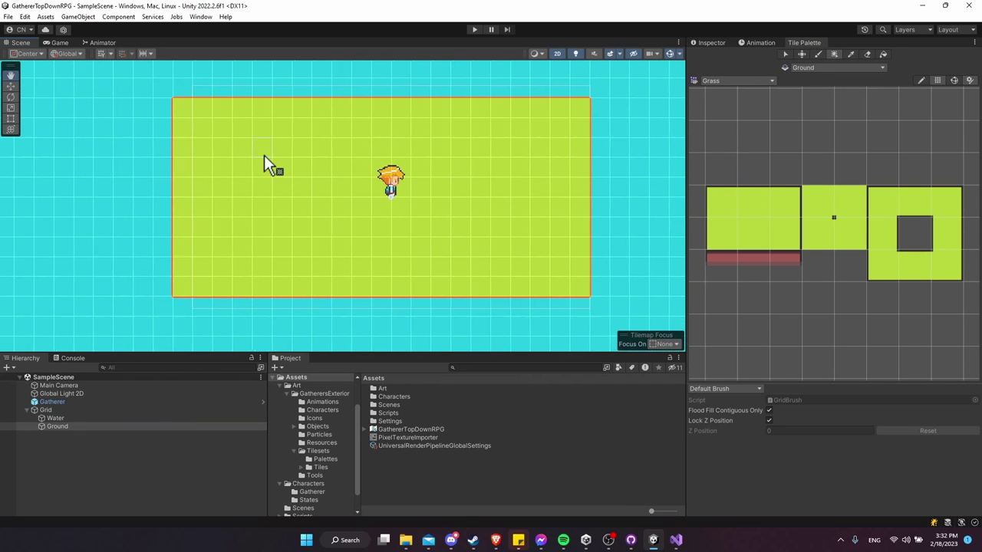
middle_drag(268, 164, 259, 178)
mouse_move(169, 91)
middle_down()
mouse_move(126, 125)
mouse_move(570, 180)
middle_up()
click(718, 224)
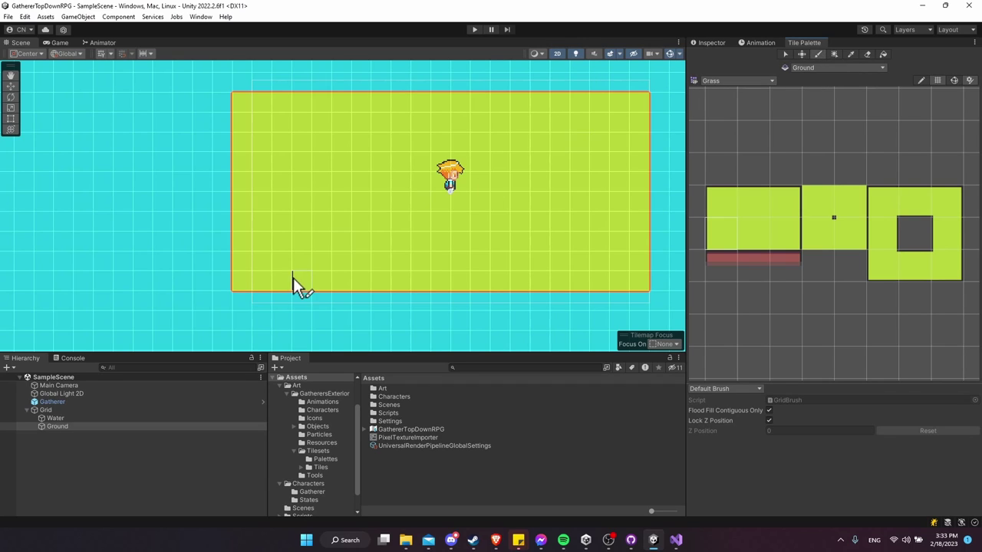
click(245, 277)
Paint the matching border tiles along the grass rectangle's upper edge, both upper corners and right side
click(768, 205)
drag(248, 113, 460, 112)
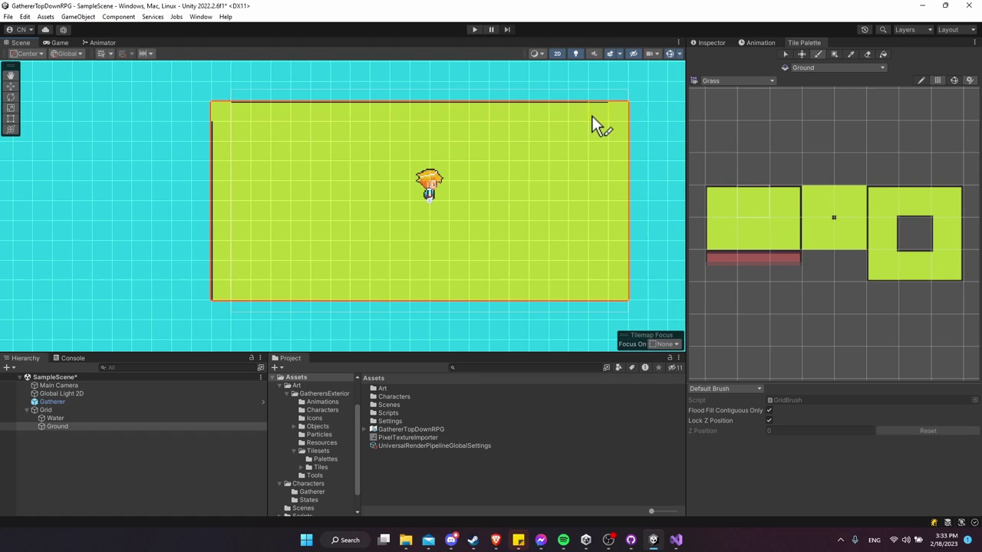
click(620, 112)
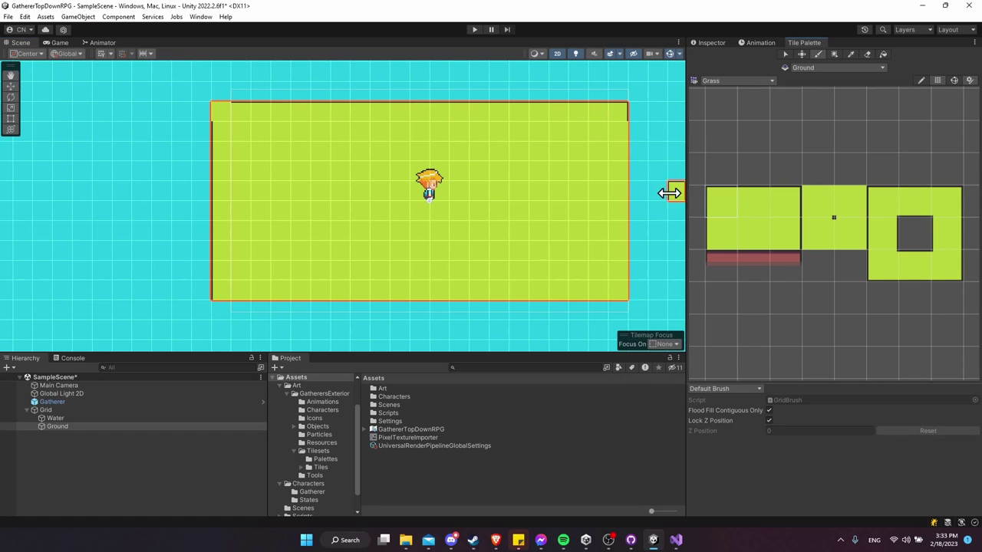
click(761, 239)
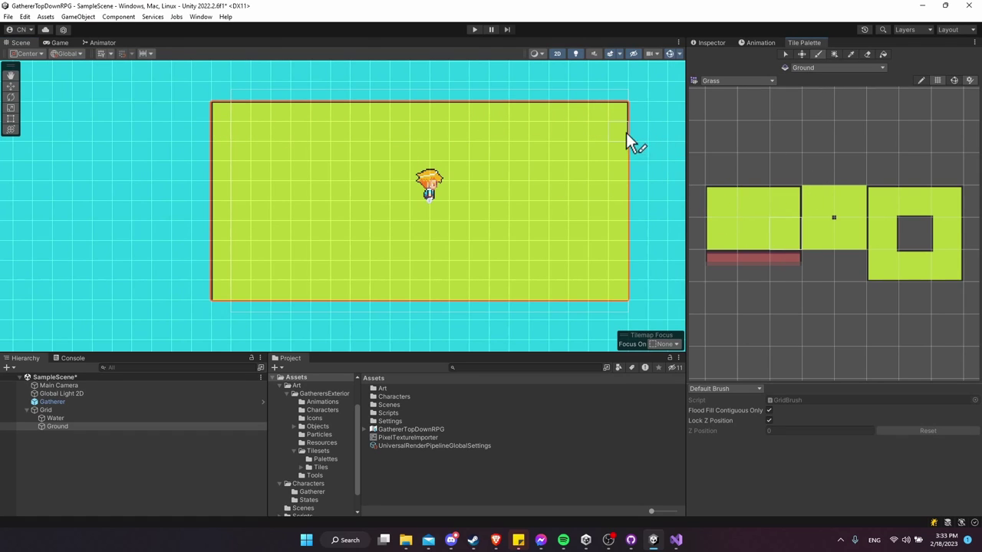
middle_drag(618, 288, 575, 252)
Preview the red cliff tiles against the lower edge of the grass rectangle
click(743, 265)
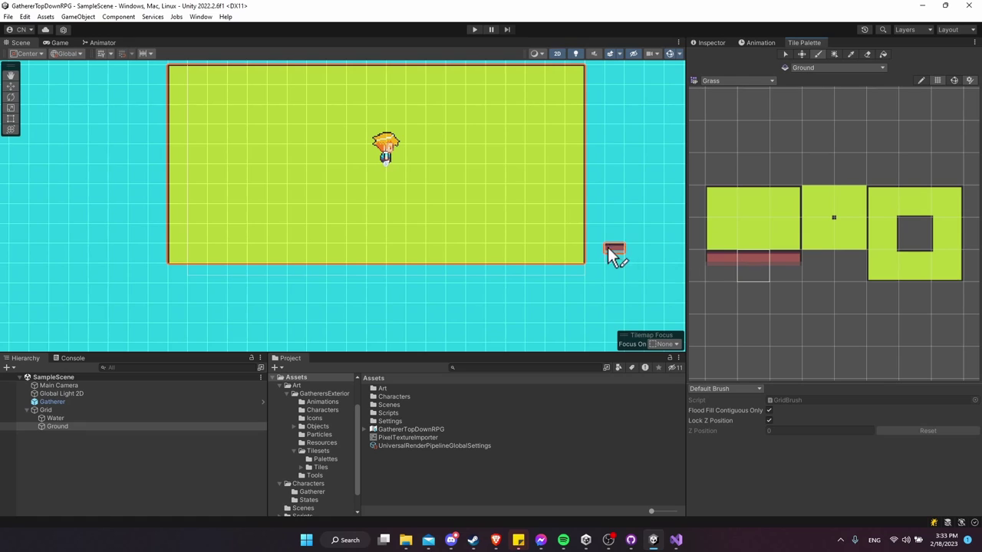
scroll(614, 252, up, 3)
scroll(583, 280, down, 3)
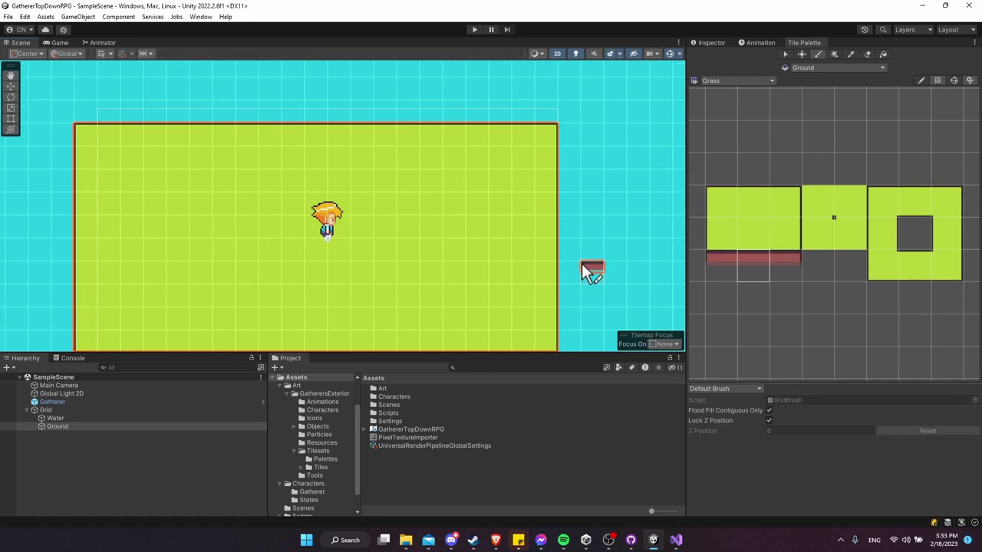
click(784, 267)
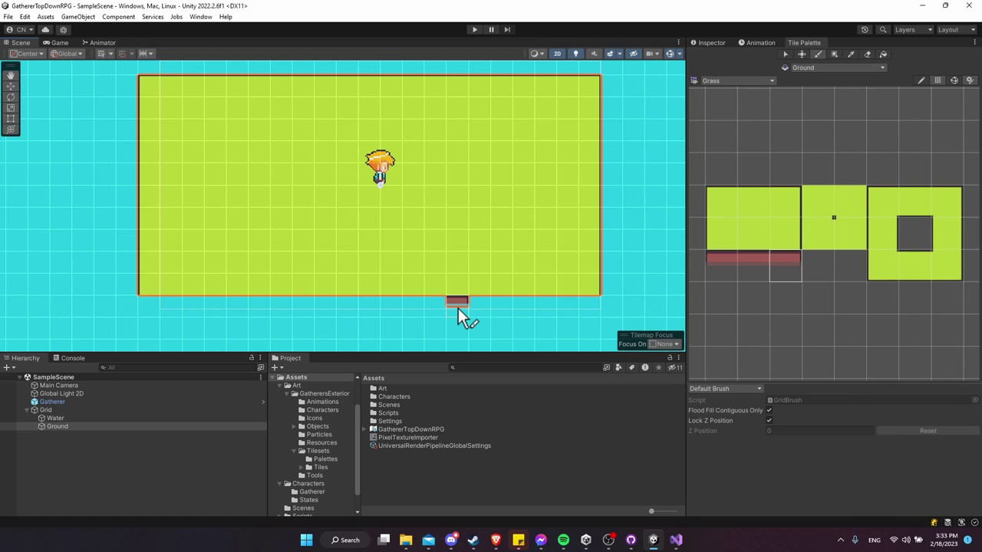
Add a rectangular tilemap named Ground2 under the Grid object
right_click(130, 411)
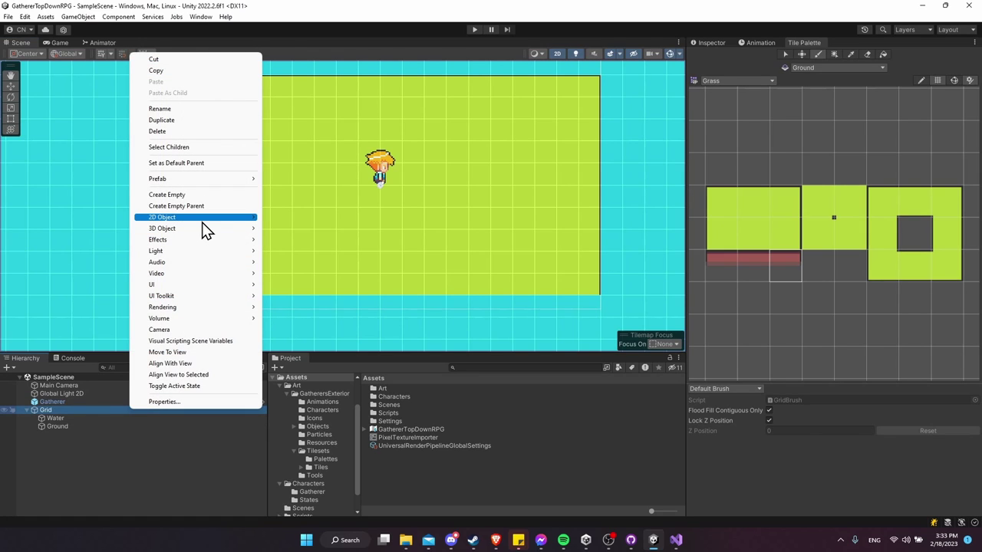
mouse_move(204, 222)
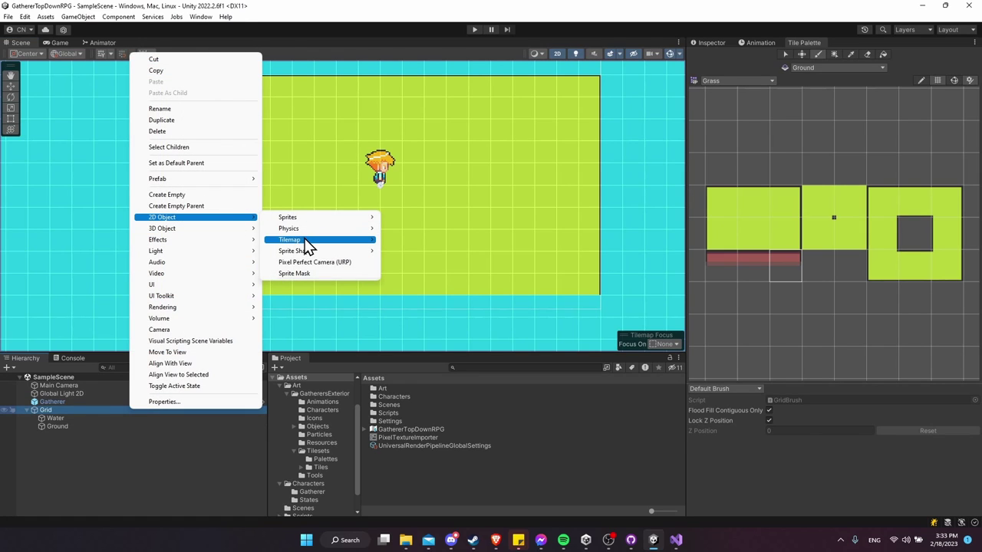
mouse_move(351, 242)
click(406, 240)
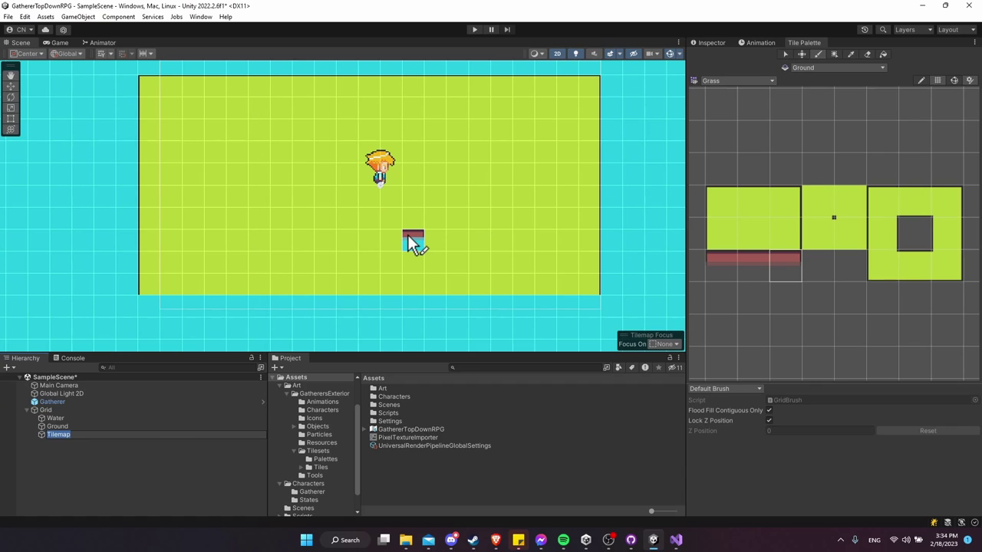
text(Ground2)
key(Return)
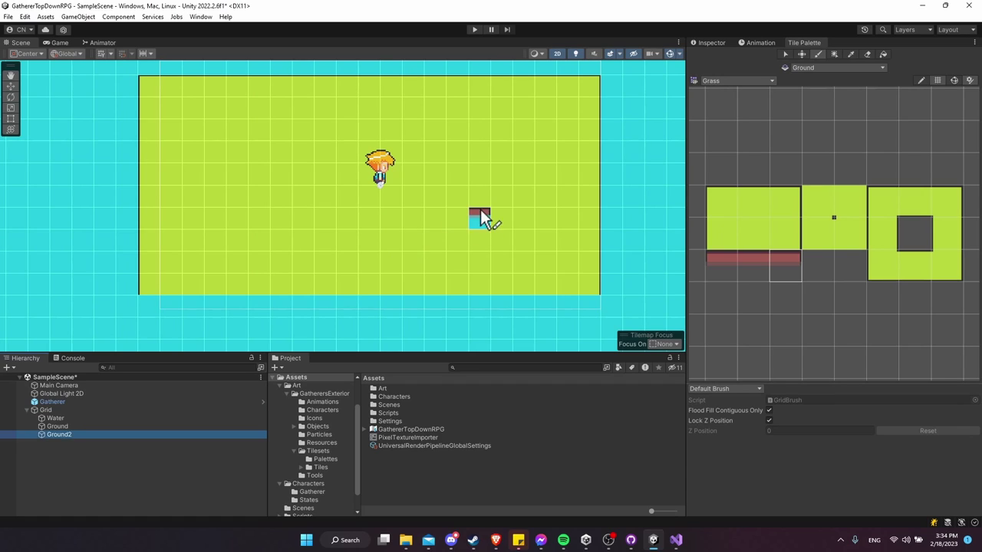
Make Ground2 the painting target and paint a row of red cliff tiles, with end pieces, directly below the grass rectangle
click(815, 67)
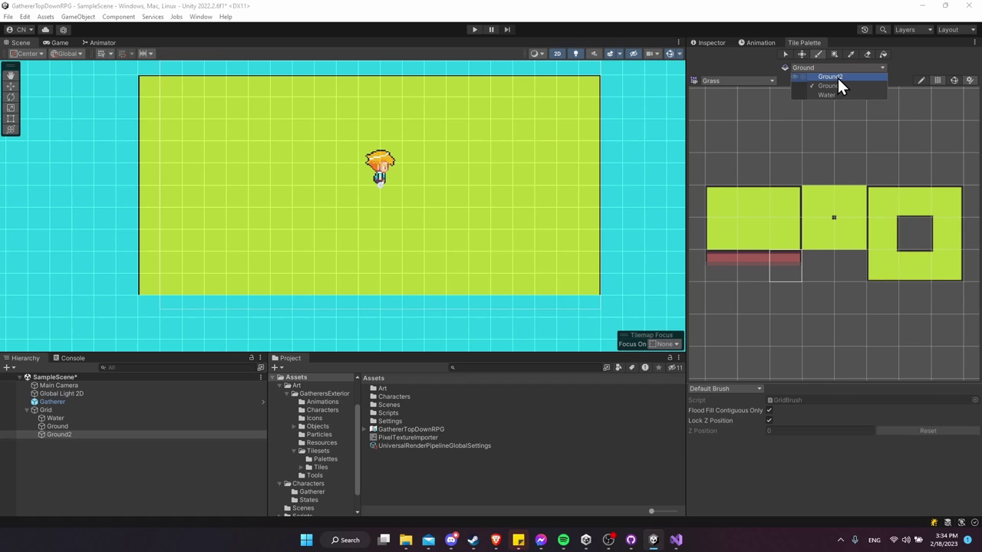
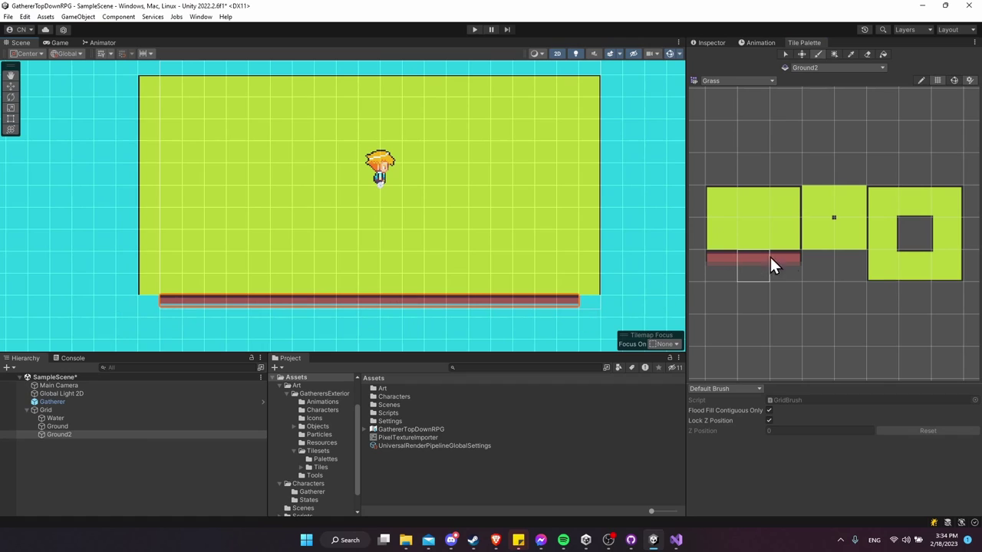
click(595, 306)
click(719, 265)
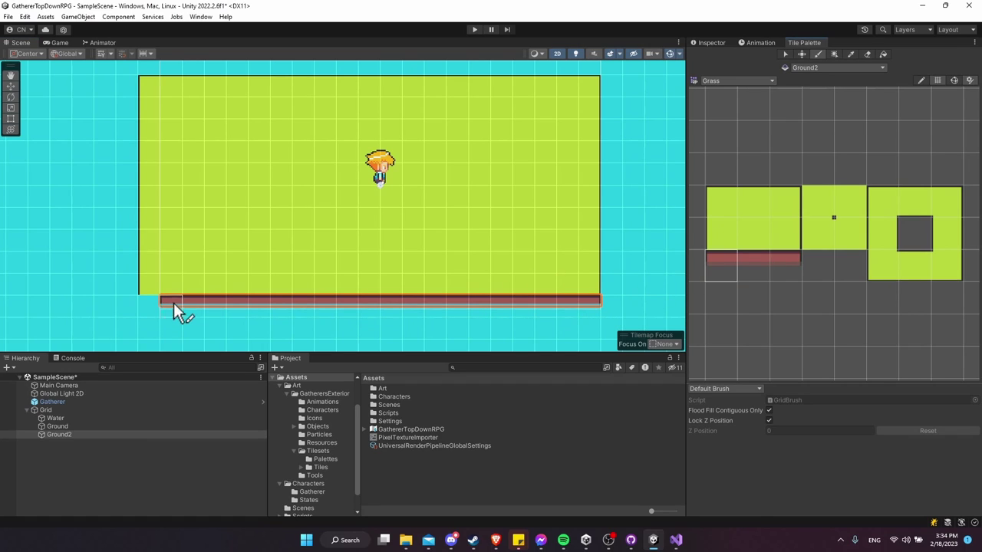
click(89, 425)
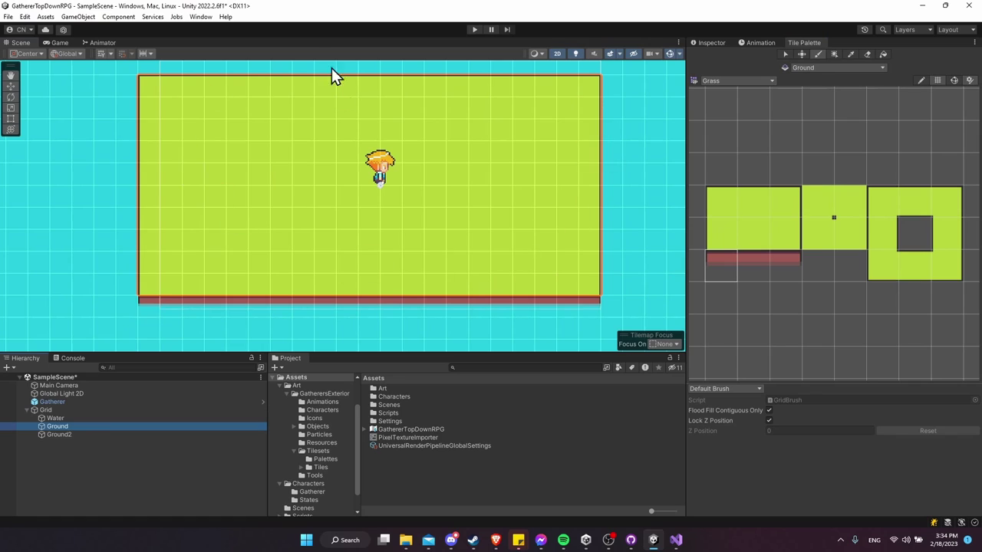
click(120, 435)
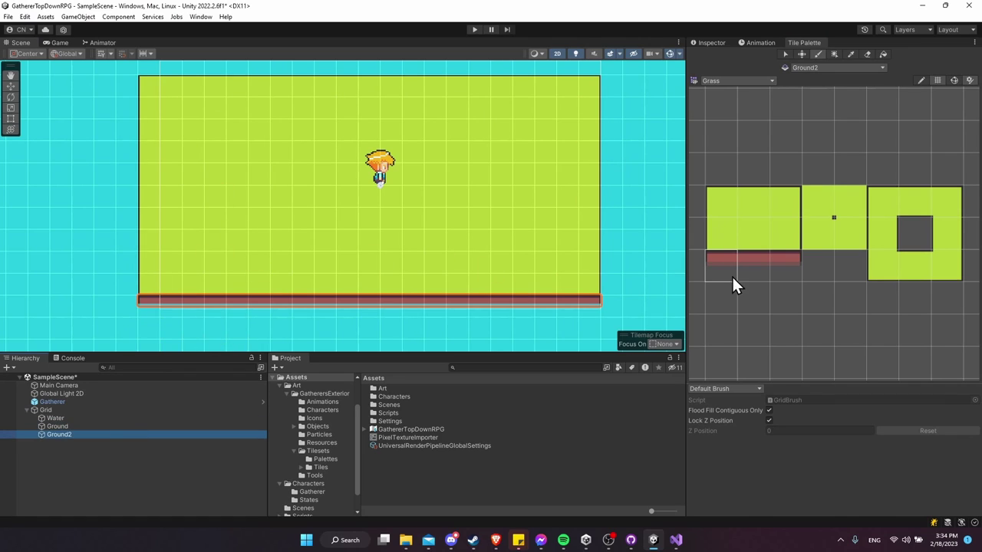
Add a Tilemap Collider 2D component to the Ground tilemap
click(62, 426)
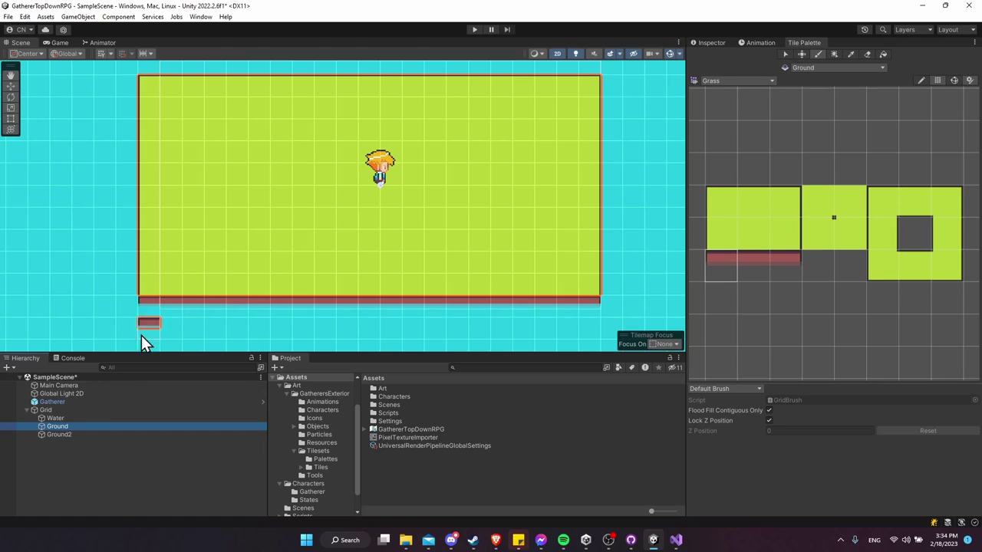
click(718, 46)
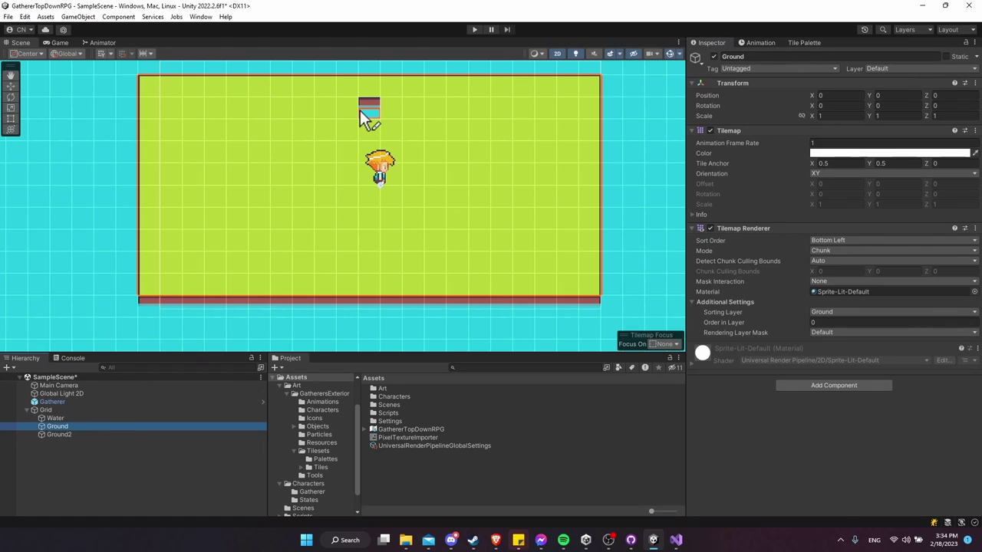
click(873, 387)
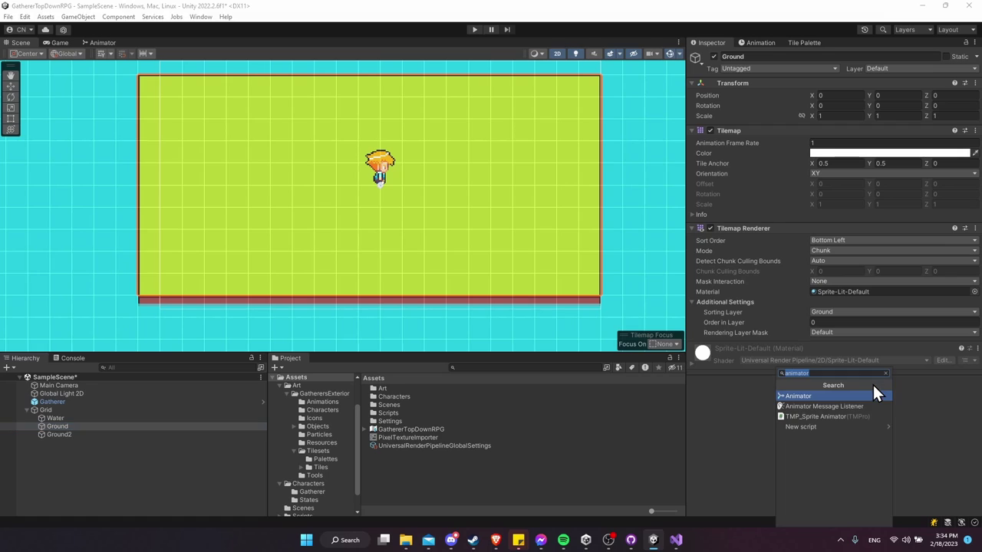
text(tilemap)
key(Down)
key(Return)
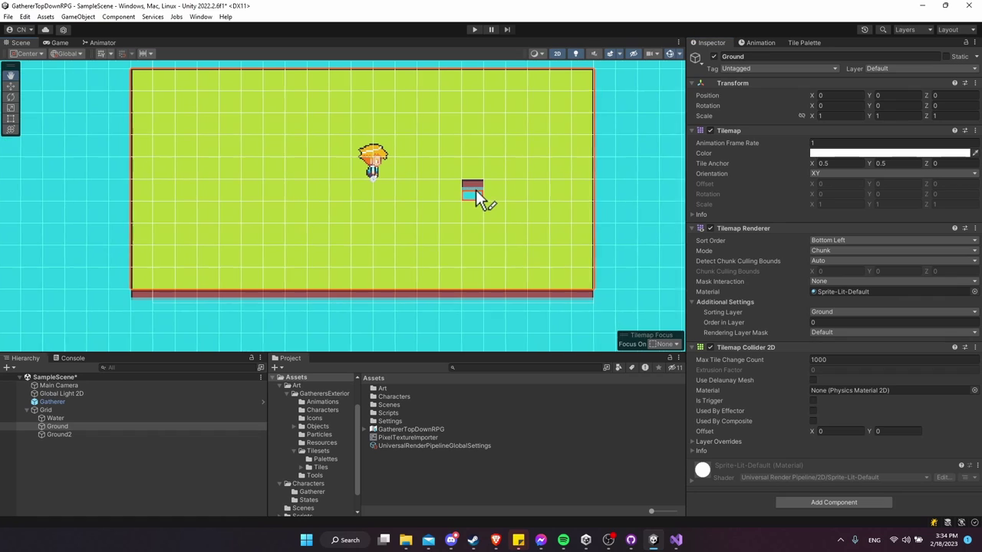
Add a Composite Collider 2D component to the Ground tilemap
middle_drag(475, 190, 497, 224)
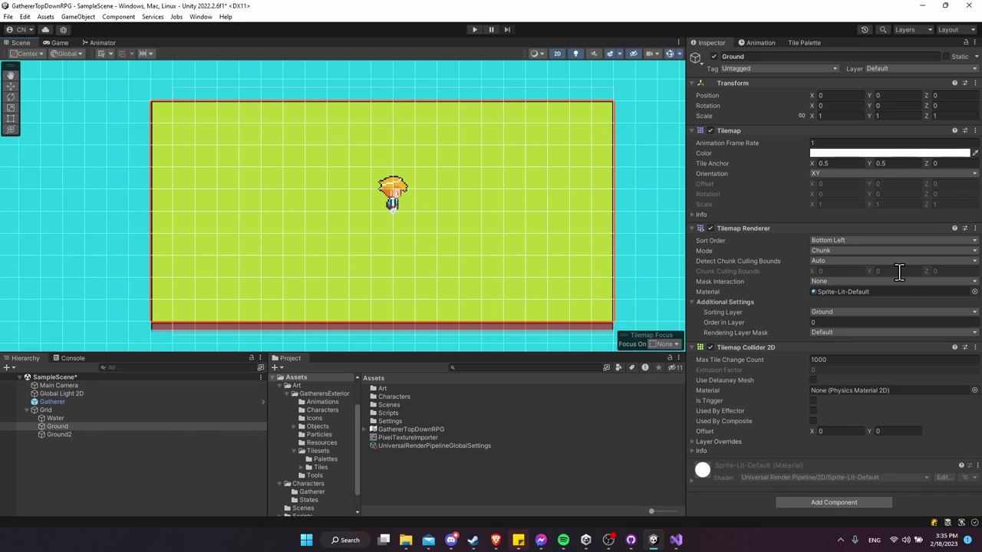
click(834, 502)
text(comp)
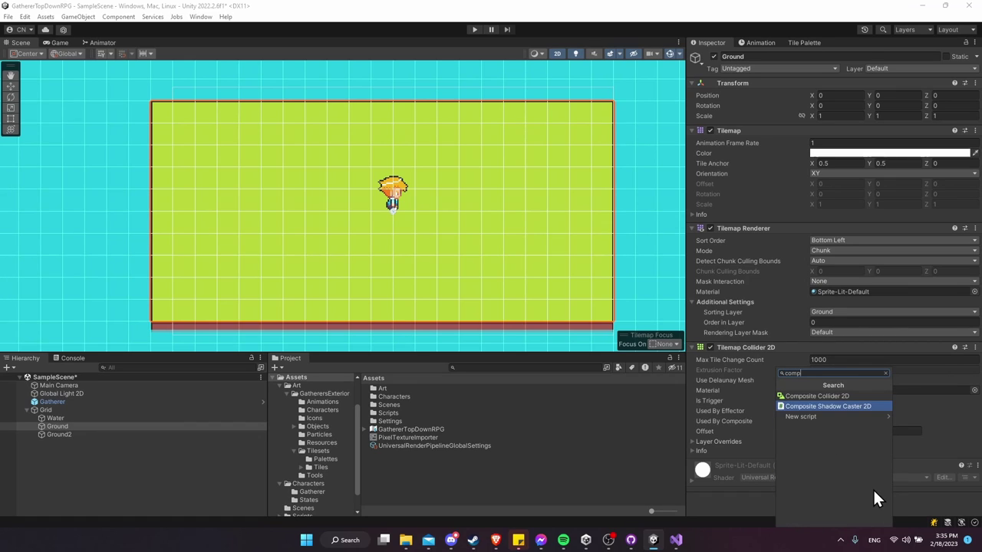
key(Up)
key(Return)
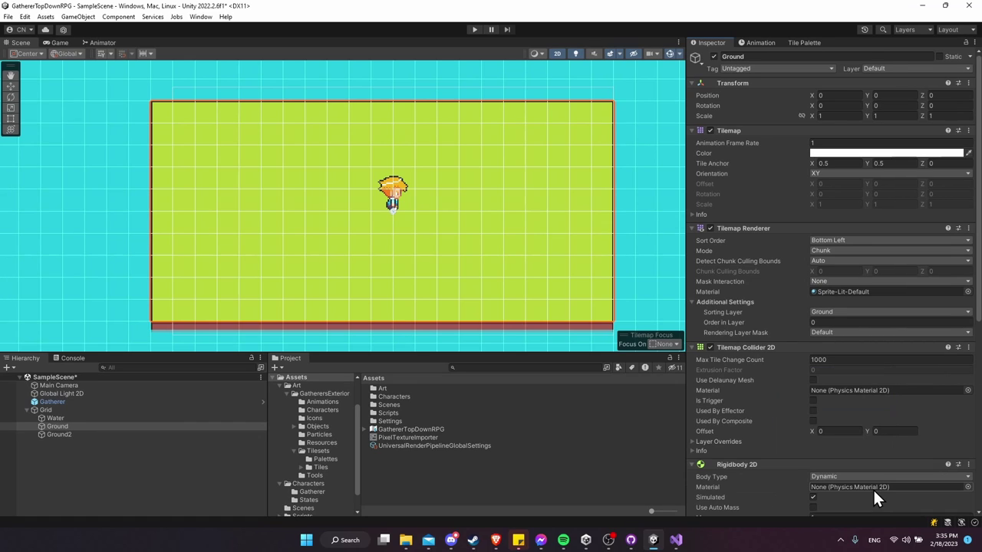
Set the Ground tilemap's Rigidbody 2D body type to Static and enable Used By Composite on its Tilemap Collider 2D
scroll(875, 491, down, 5)
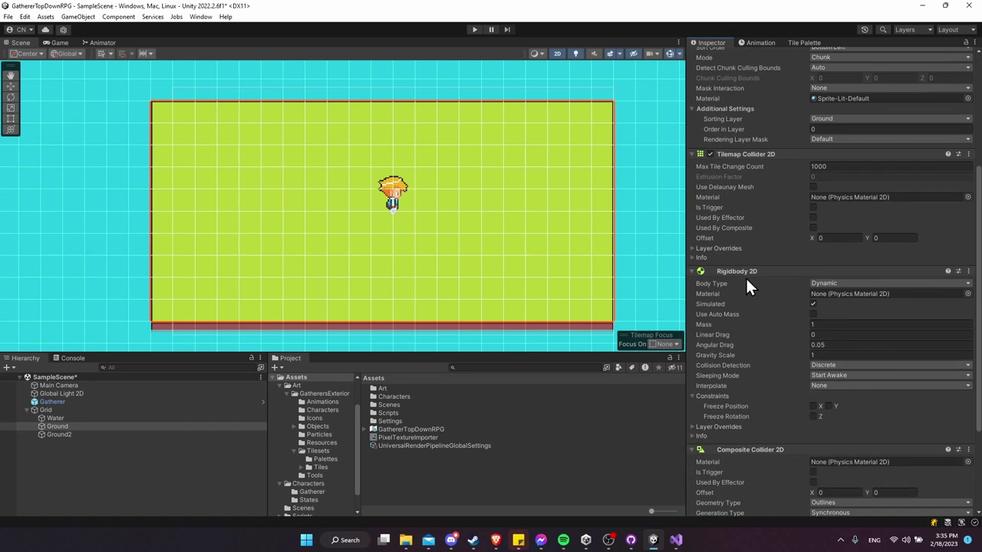
scroll(782, 261, down, 2)
click(825, 230)
click(840, 263)
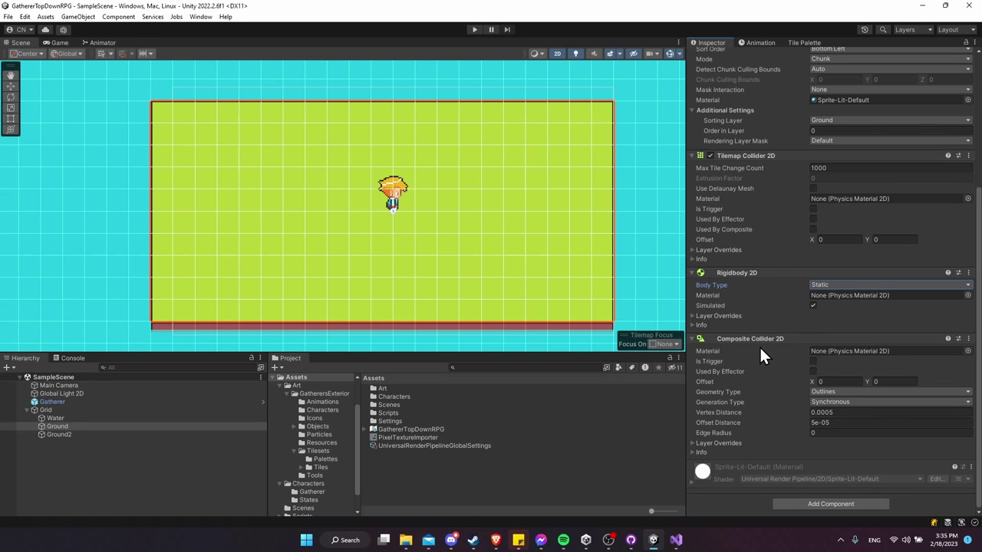
click(813, 230)
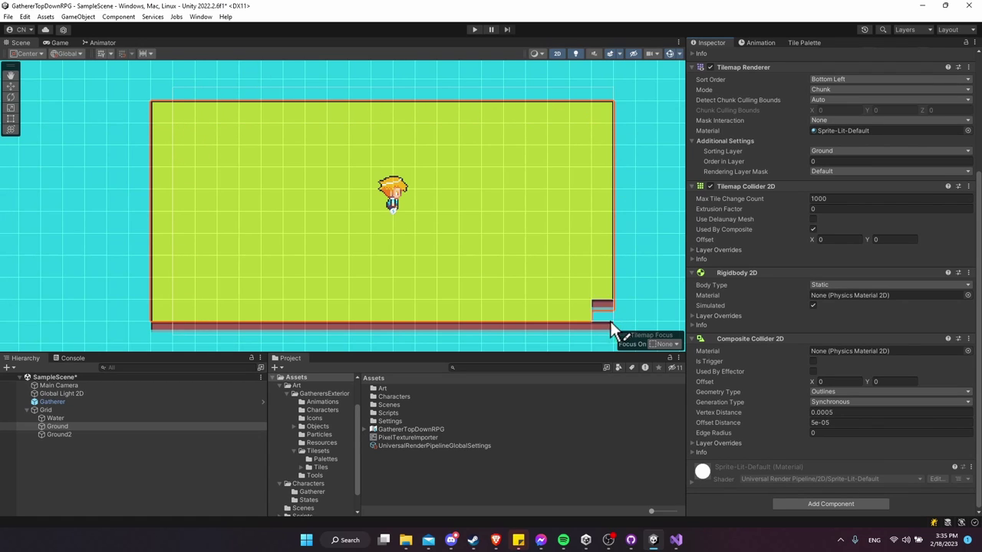
middle_drag(559, 109, 520, 105)
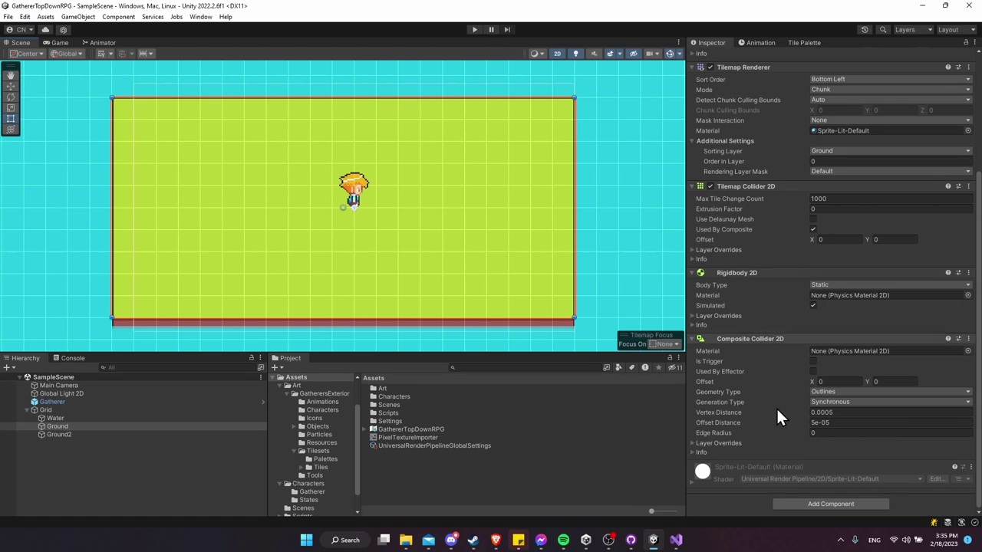
Play-test the scene by walking the Gatherer around the grass in all directions, and stop play mode
click(477, 29)
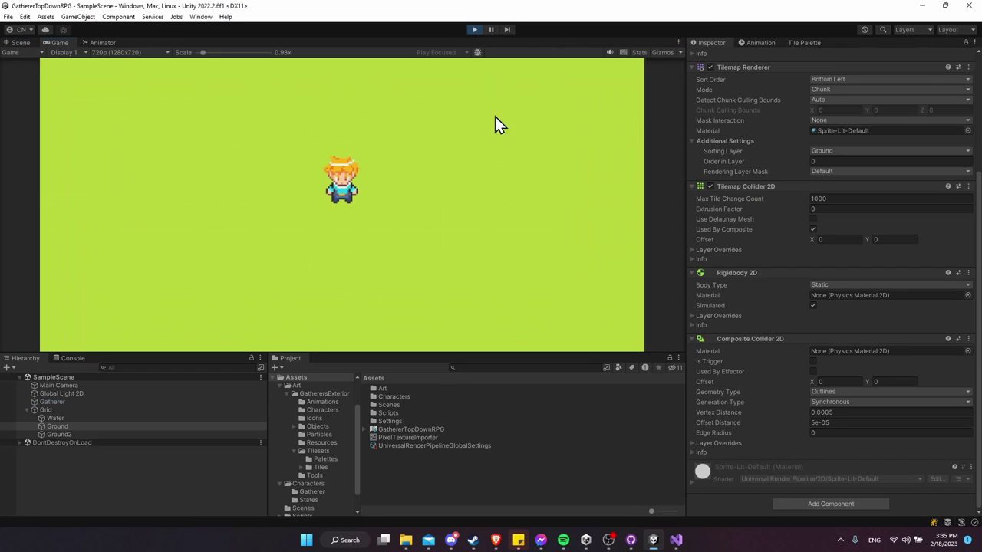
key(s)
key(a)
key(d)
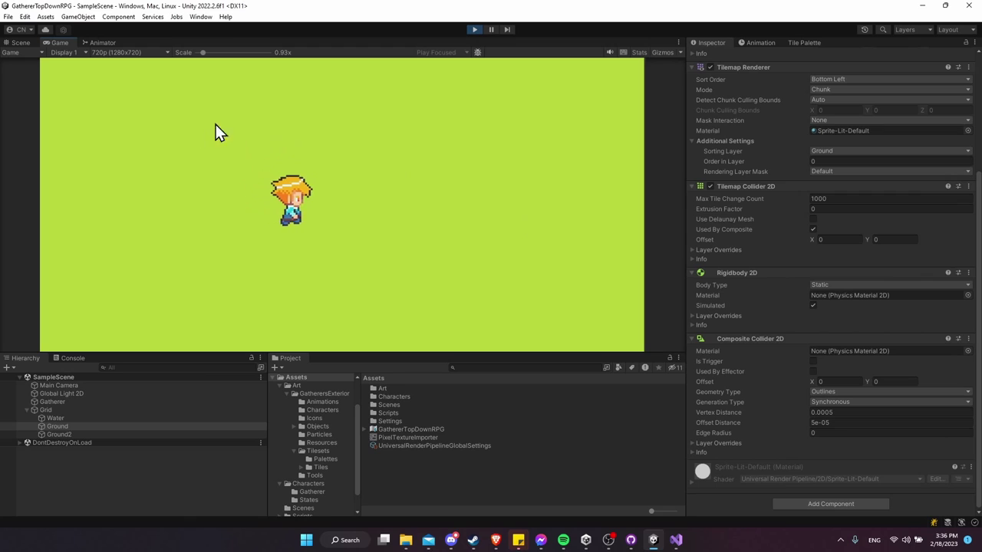
key(w)
key(d)
key(a)
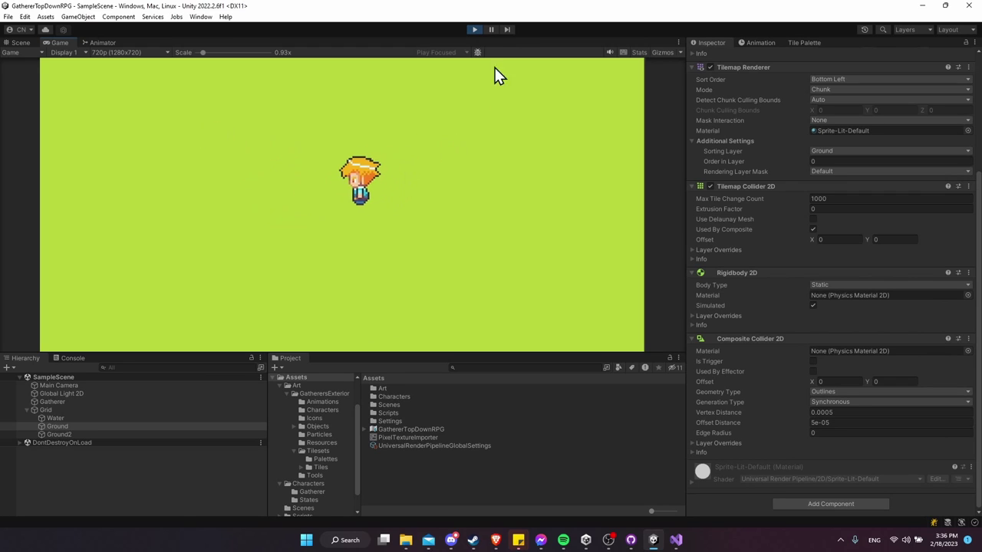
key(s)
click(474, 30)
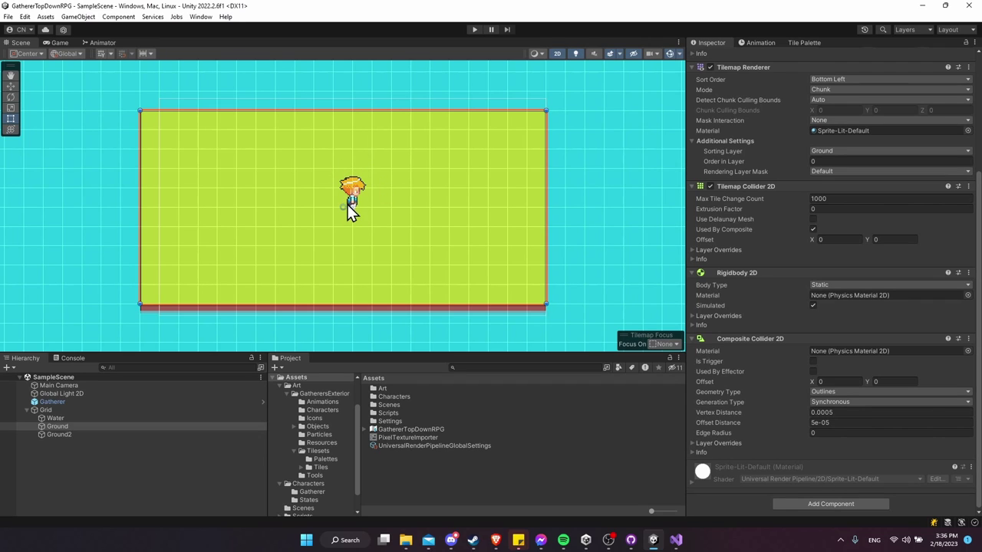
Find the Cinemachine package in the Unity Registry and install it in the project
mouse_move(349, 211)
middle_down()
mouse_move(347, 234)
mouse_move(347, 223)
middle_up()
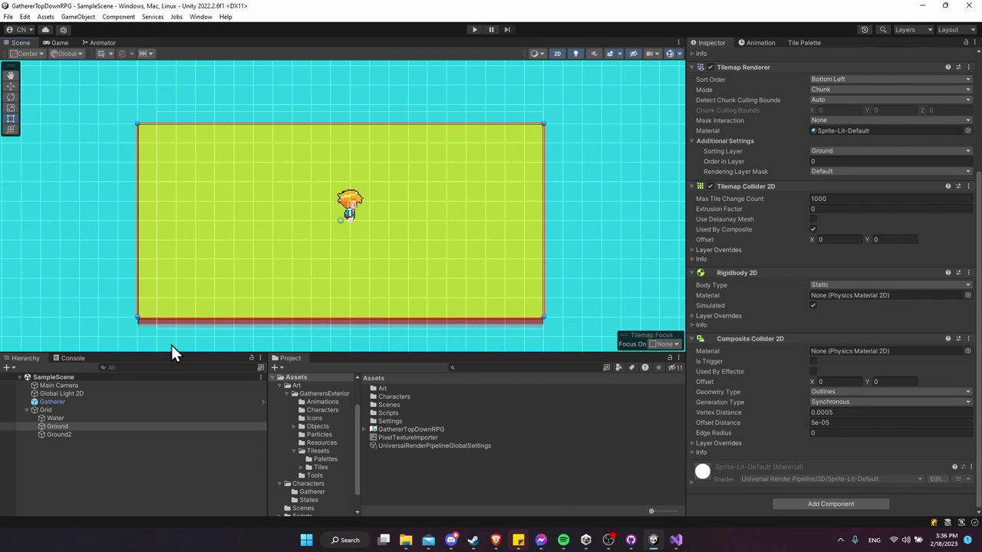
click(104, 386)
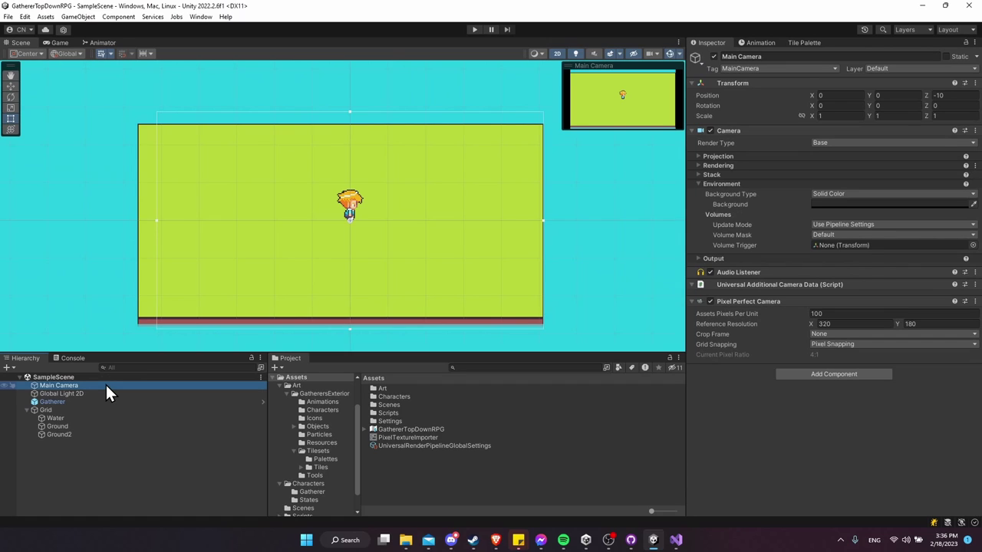
click(196, 17)
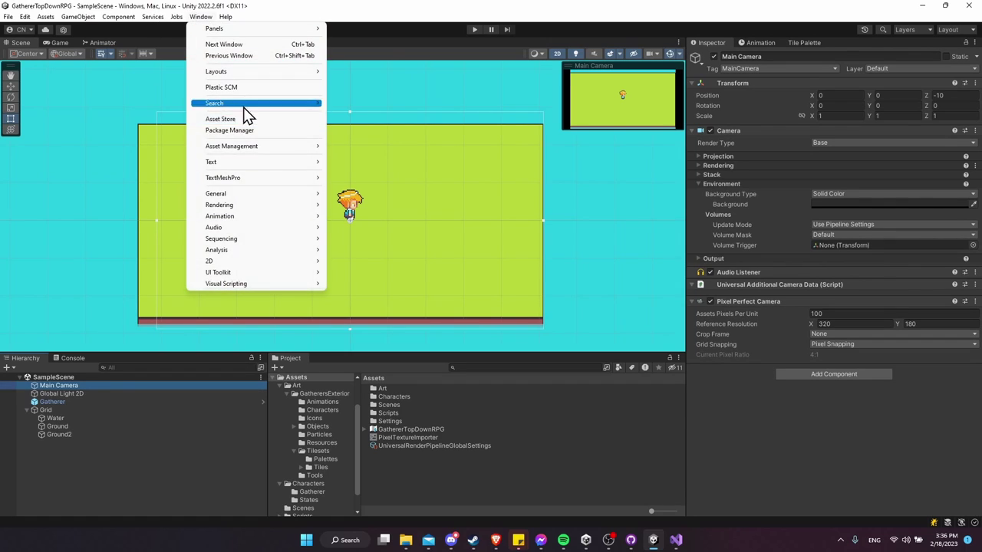
click(269, 130)
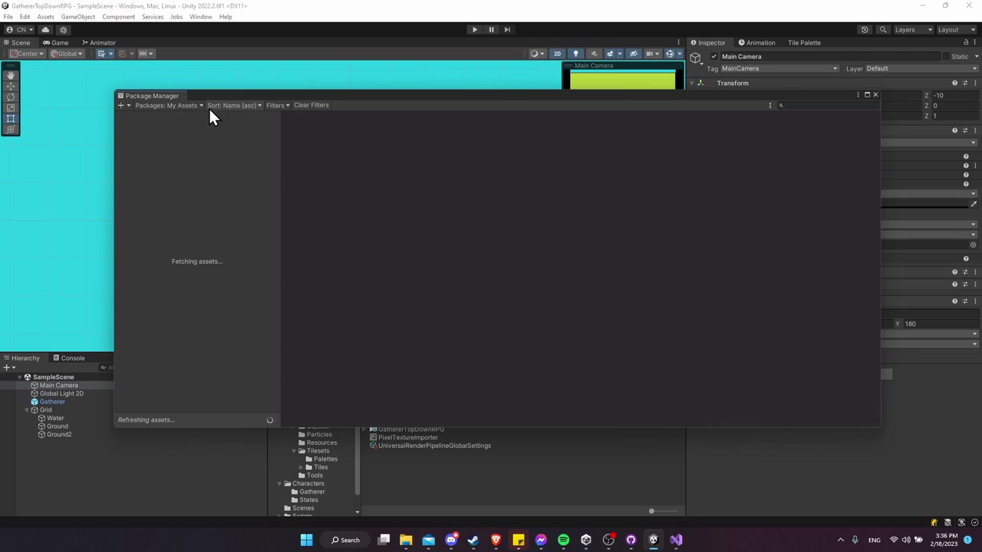
click(184, 107)
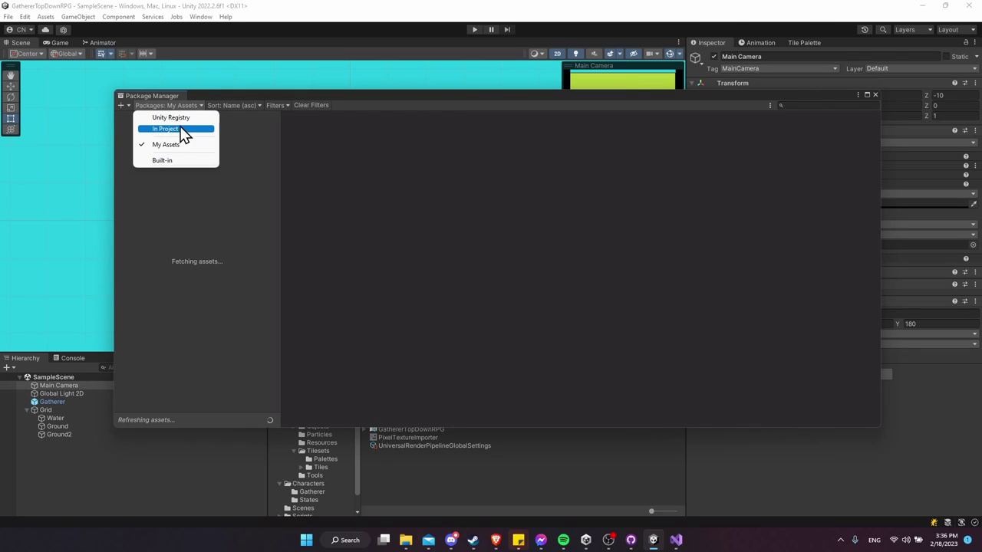
click(181, 118)
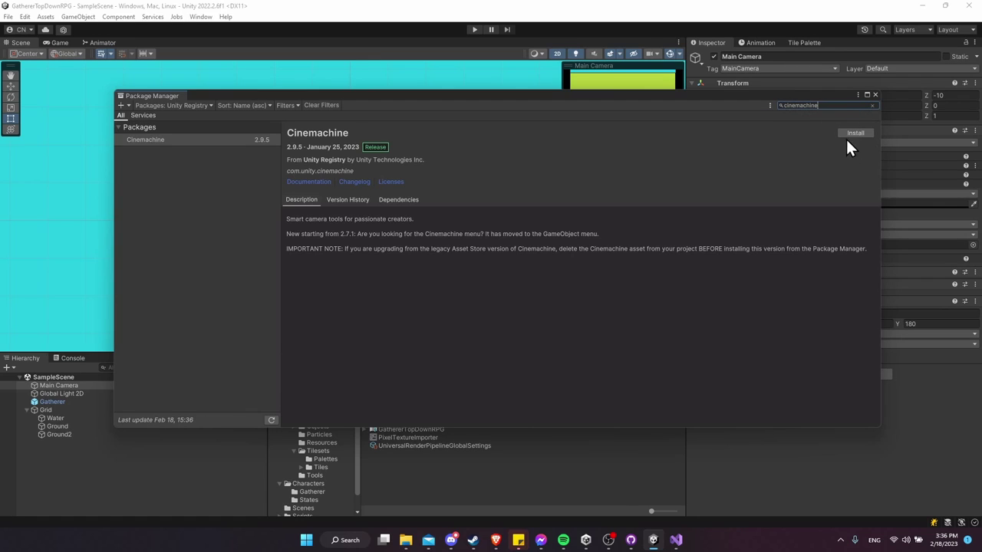
click(855, 133)
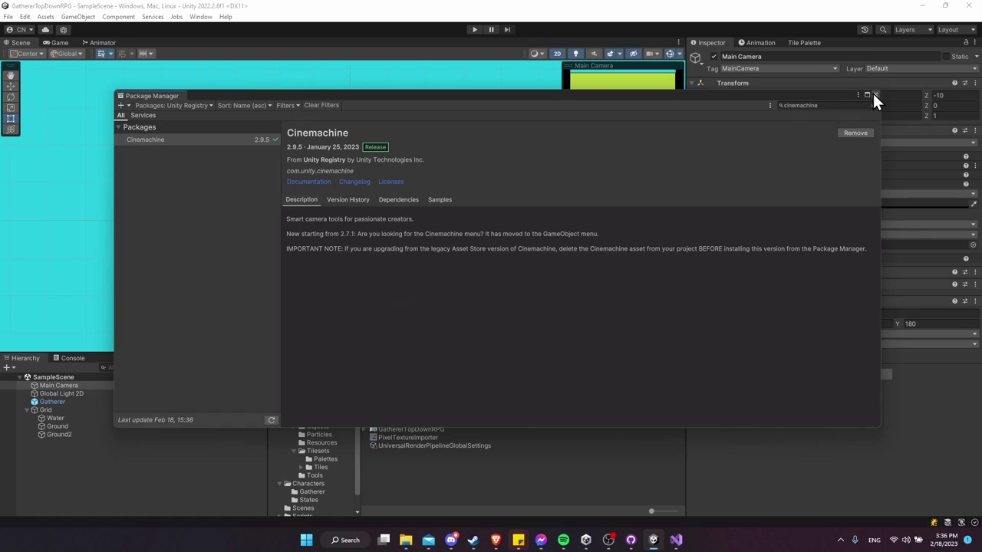
click(874, 96)
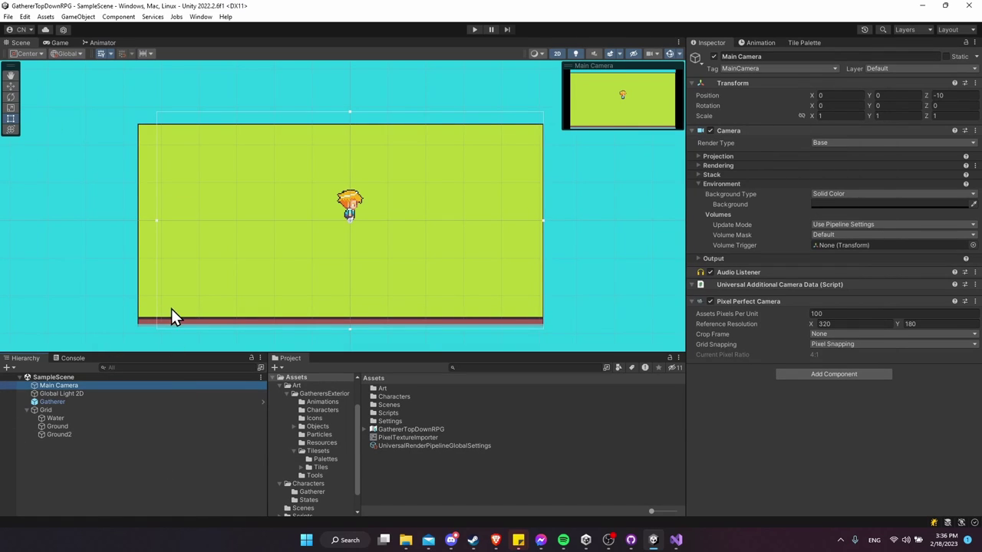
Add a Cinemachine 2D Camera to the scene root, keeping the name Virtual Camera
click(66, 447)
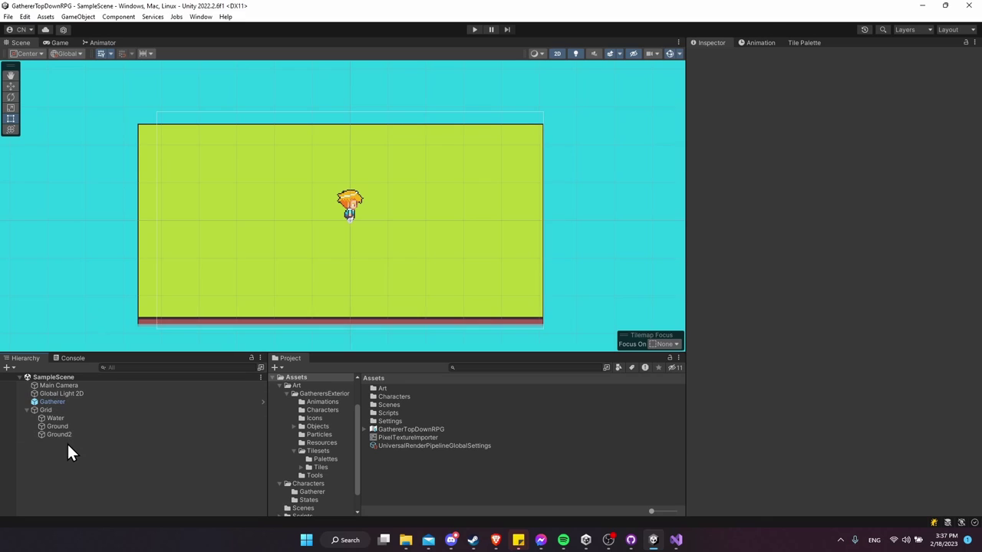
right_click(61, 449)
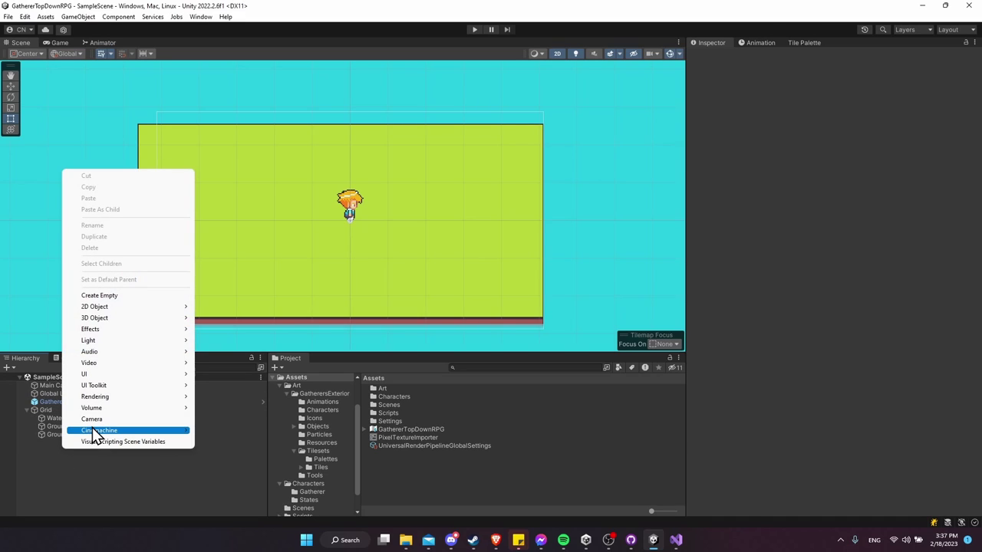
mouse_move(92, 429)
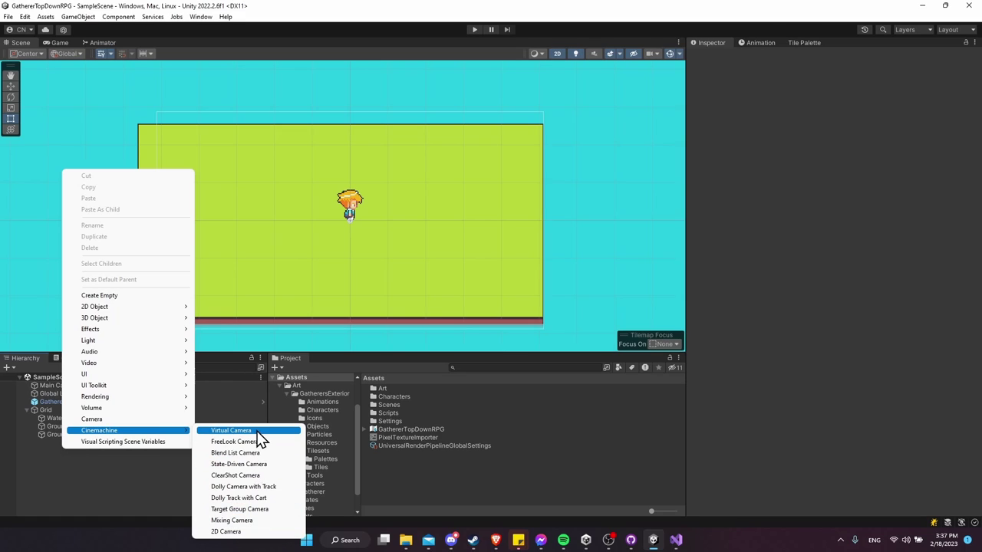
click(273, 533)
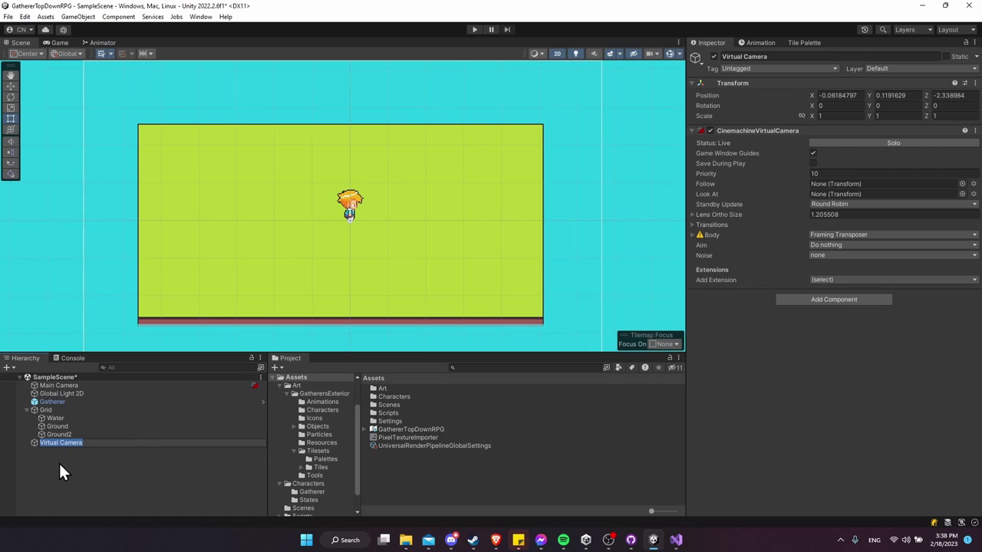
click(35, 449)
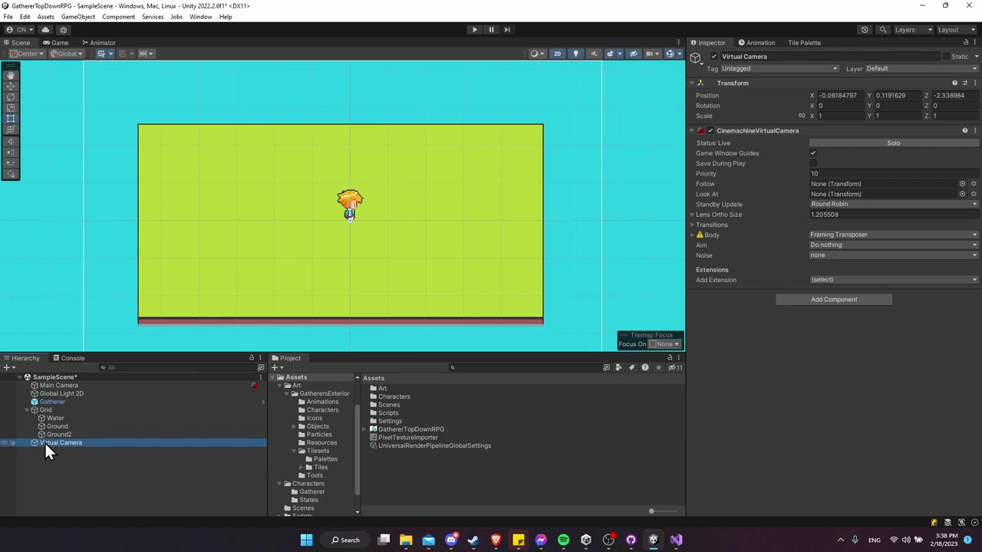
Check the Main Camera's CinemachineBrain component and set the Virtual Camera's Follow target to Gatherer
click(116, 386)
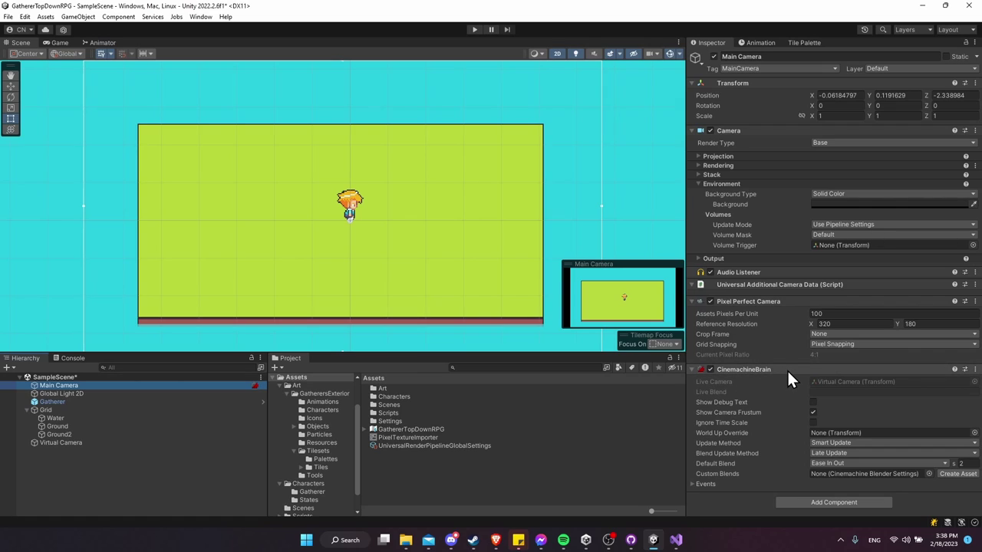
click(80, 442)
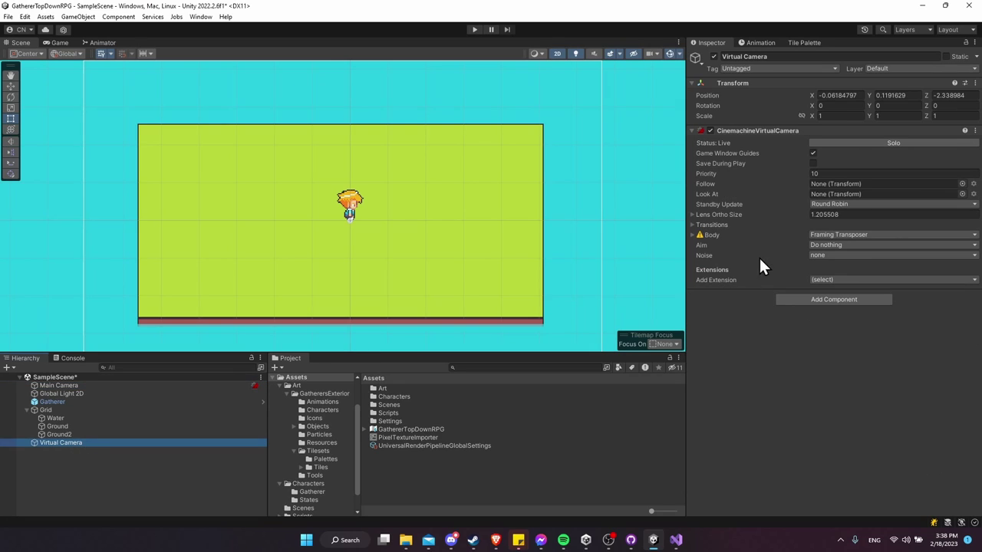
click(964, 185)
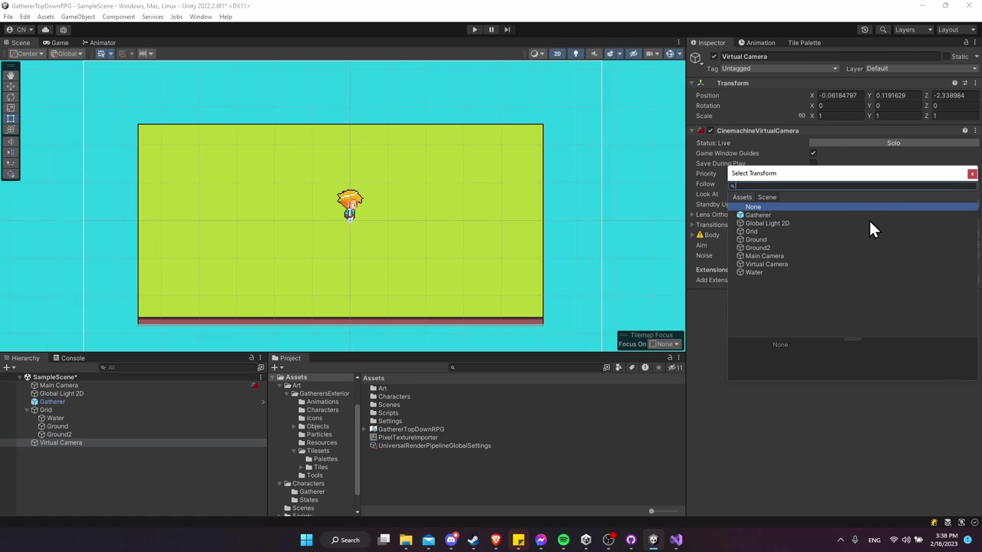
double_click(759, 215)
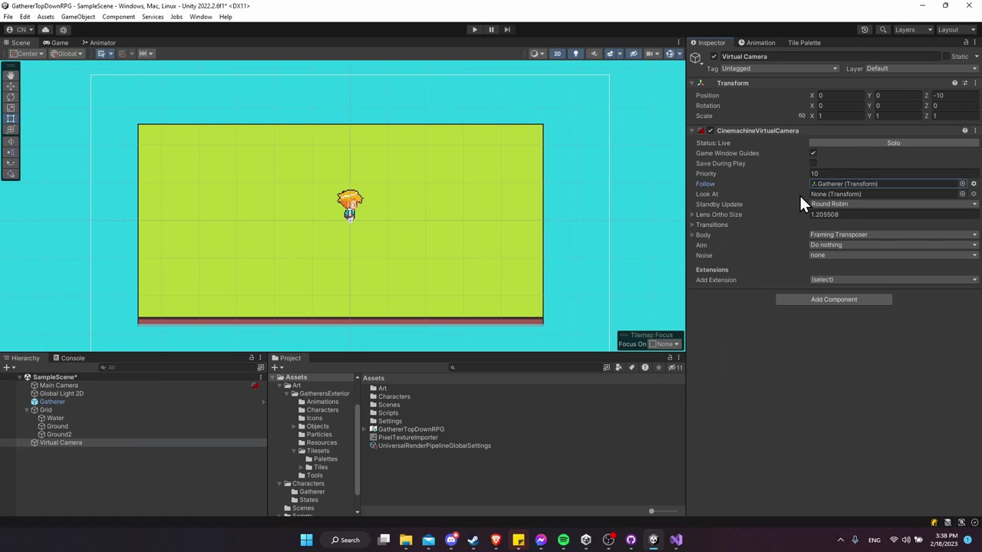
Play-test the camera follow by walking the Gatherer around all edges of the grass ground, and stop play mode
click(473, 29)
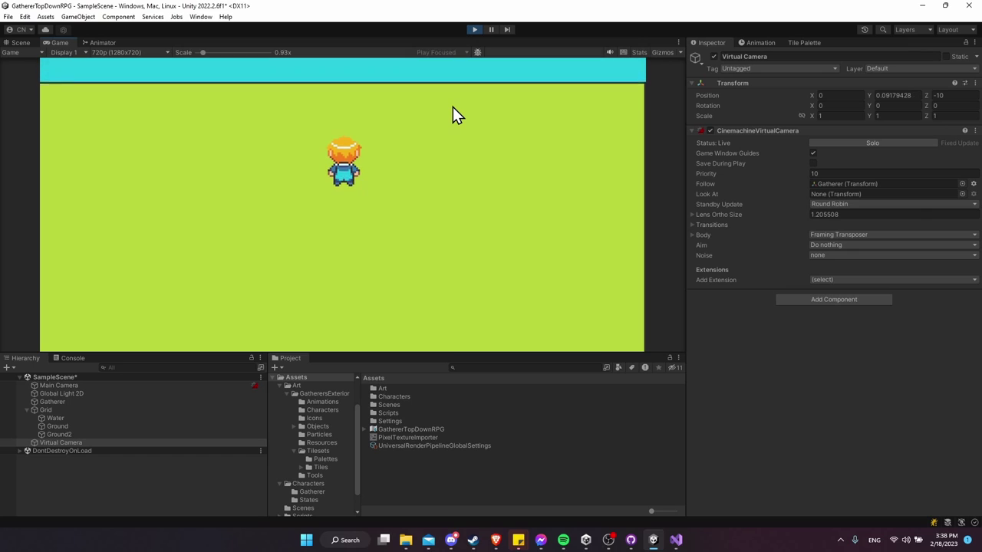
key(a)
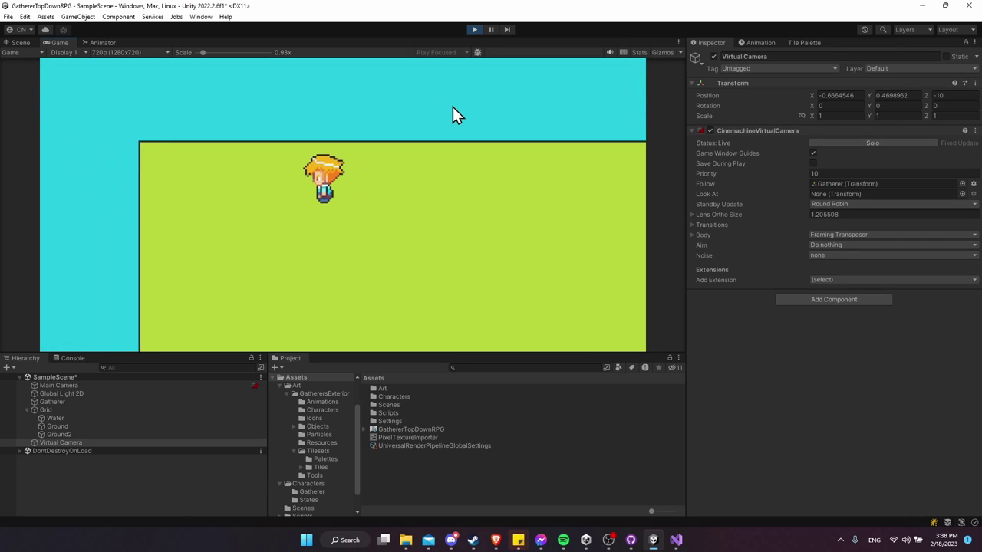
key(w)
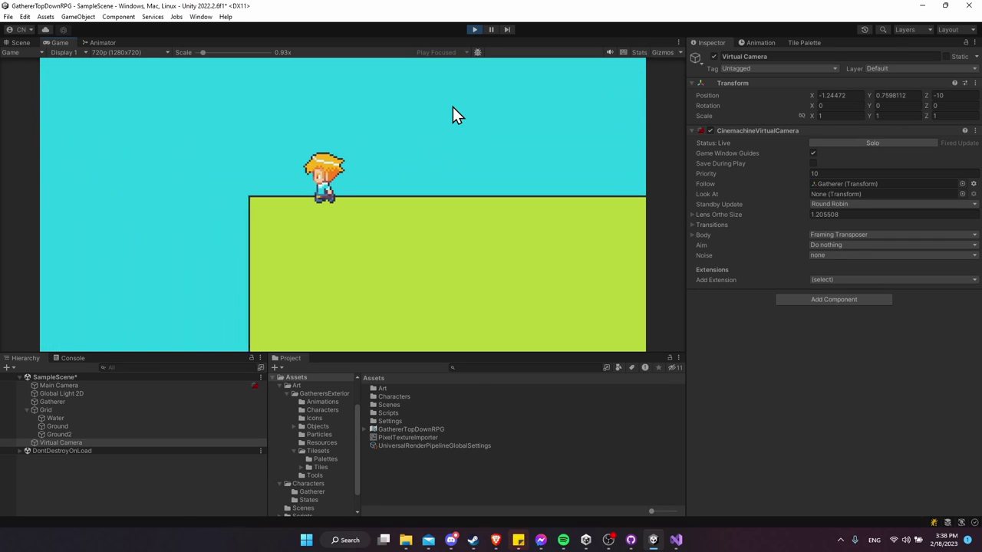
key(s)
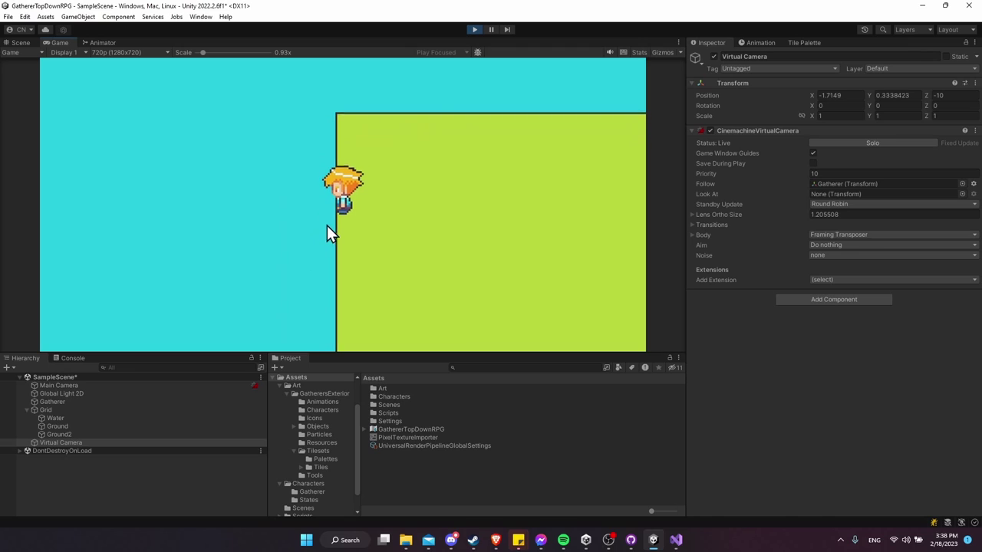
key(s)
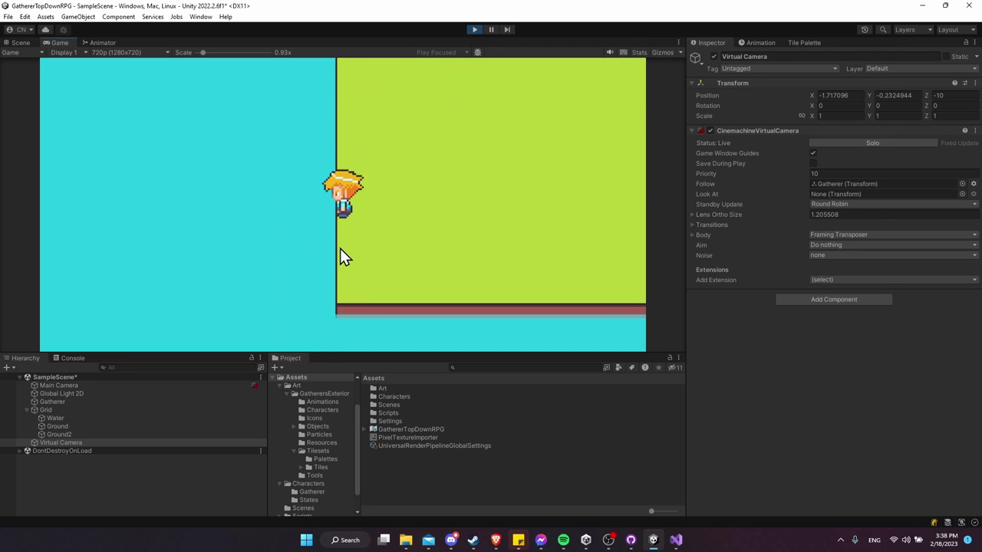
key(s)
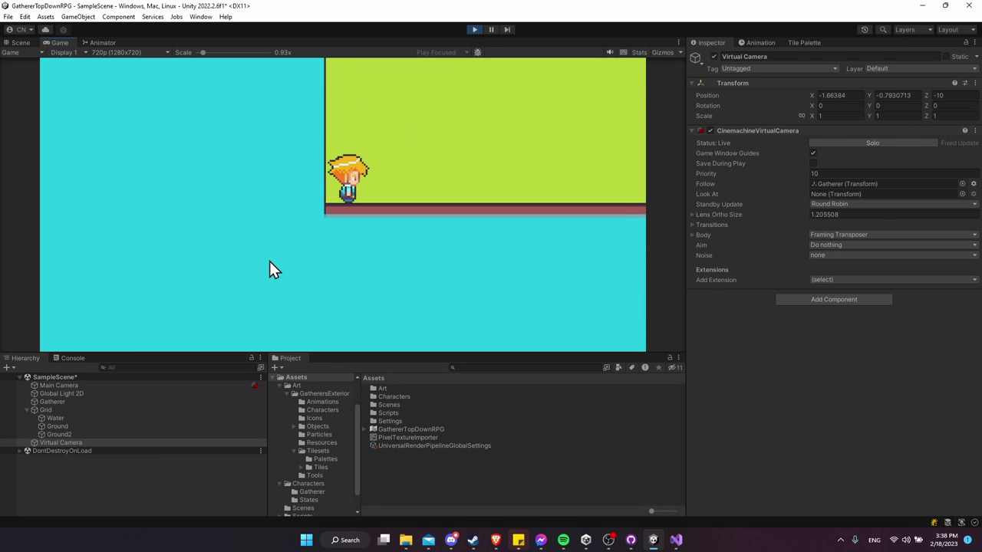
key(d)
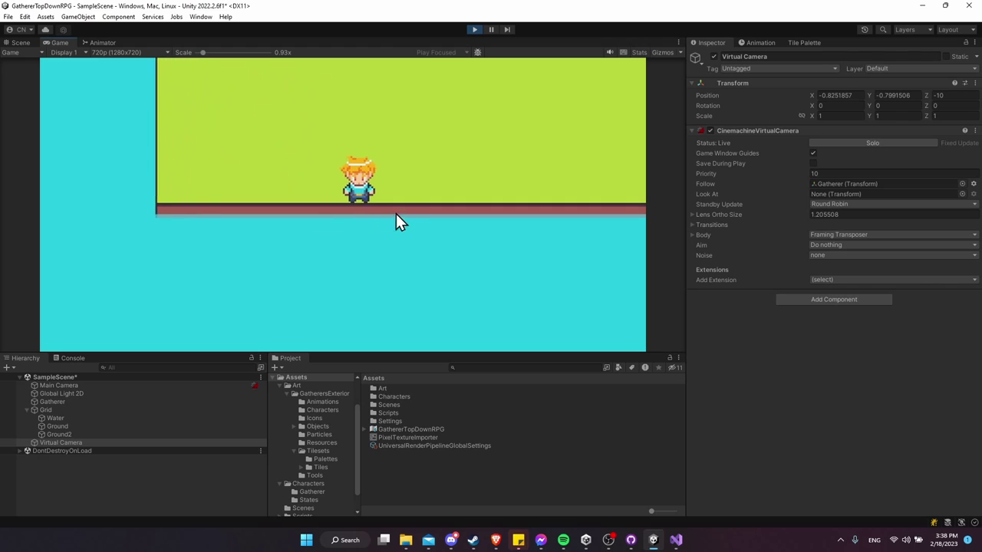
key(d)
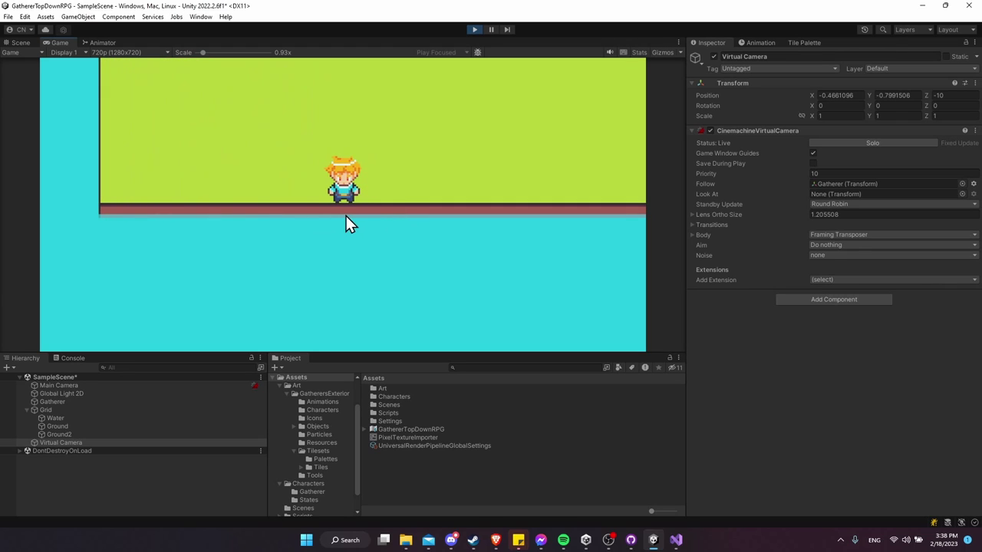
key(d)
key(d)
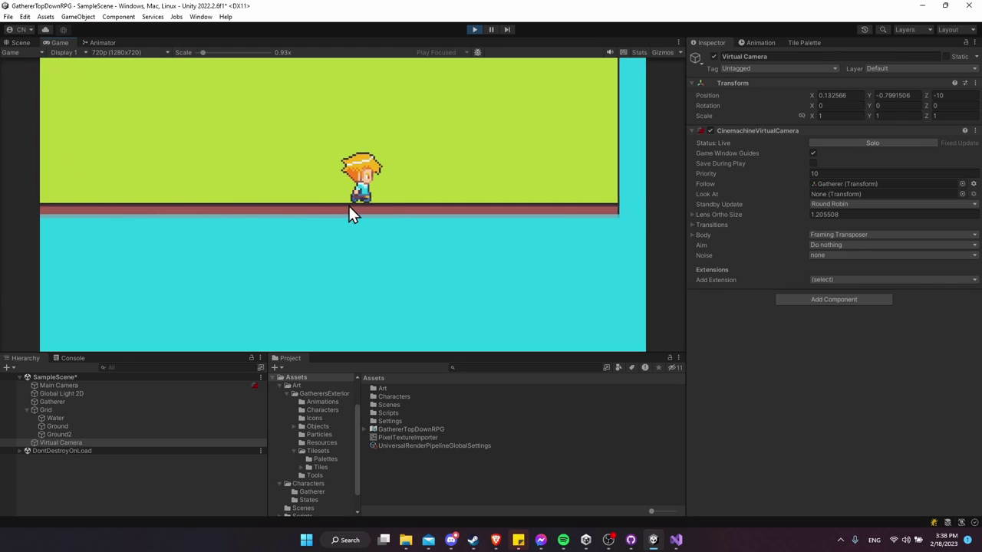
key(d)
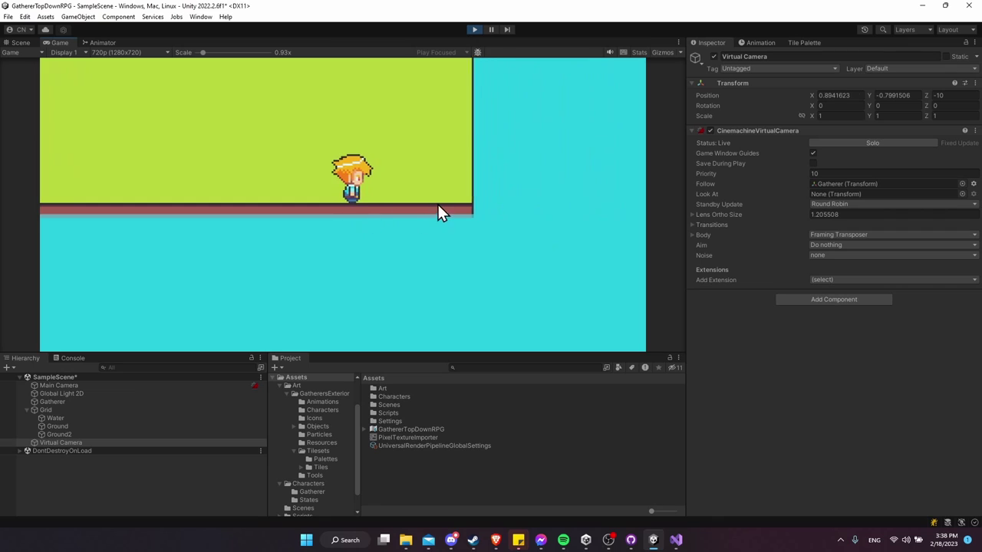
key(d)
key(w)
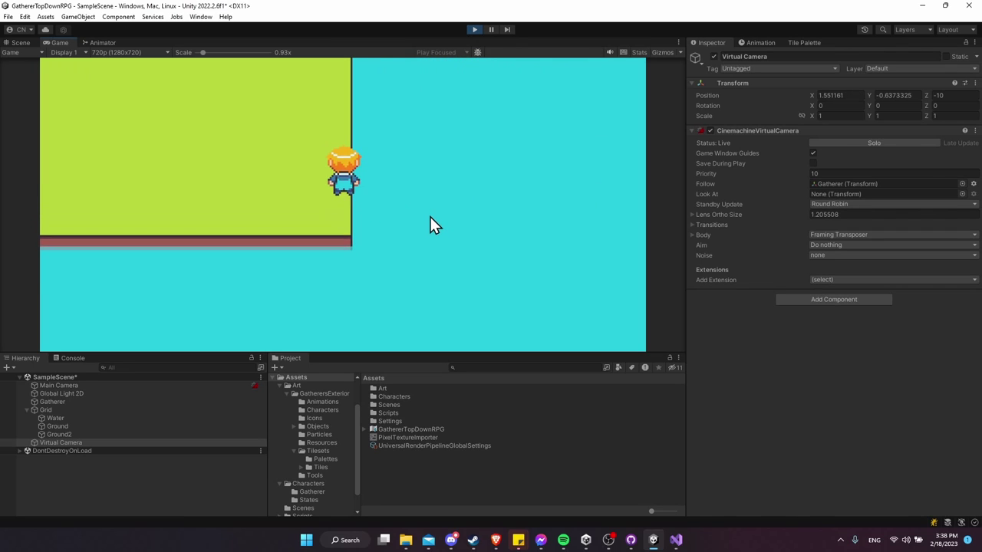
key(w)
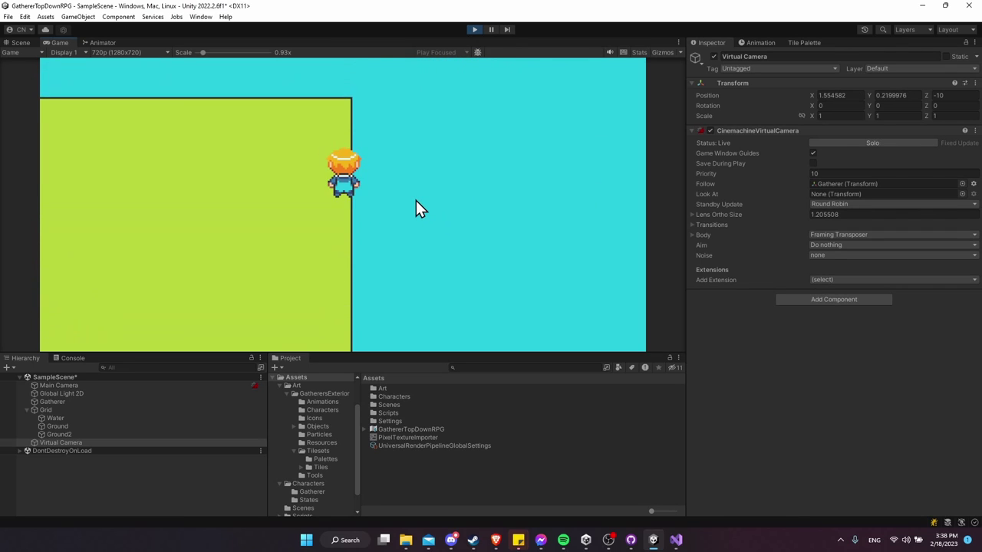
key(w)
key(a)
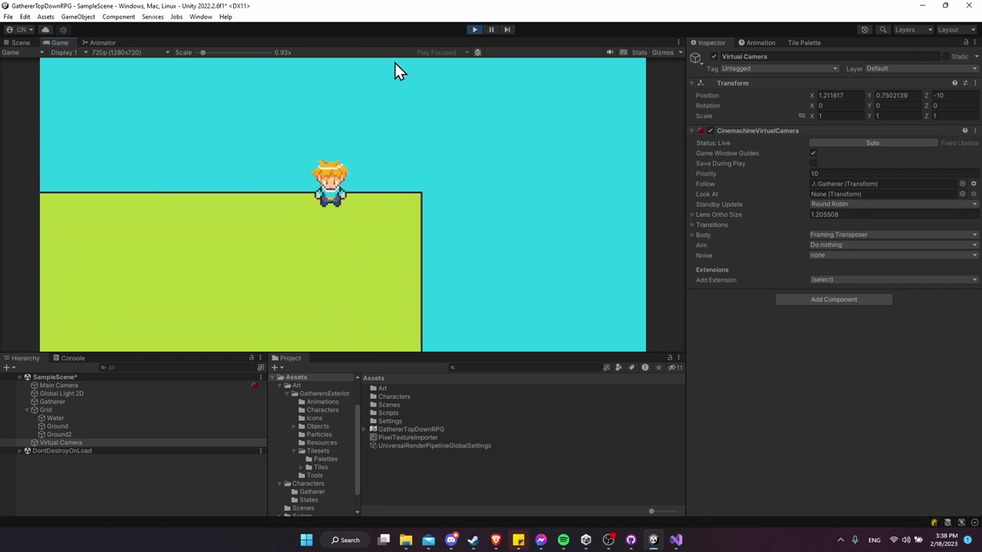
key(a)
key(s)
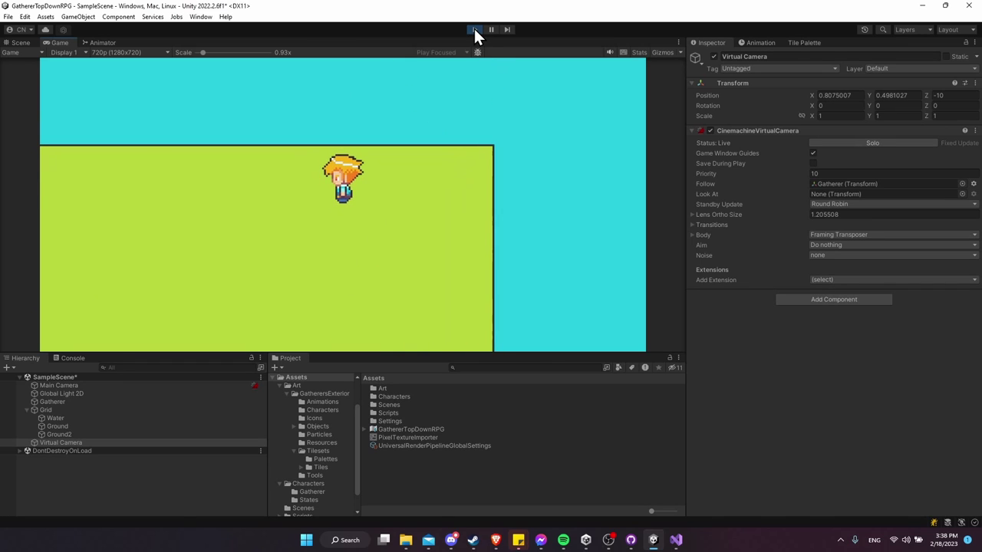
click(475, 30)
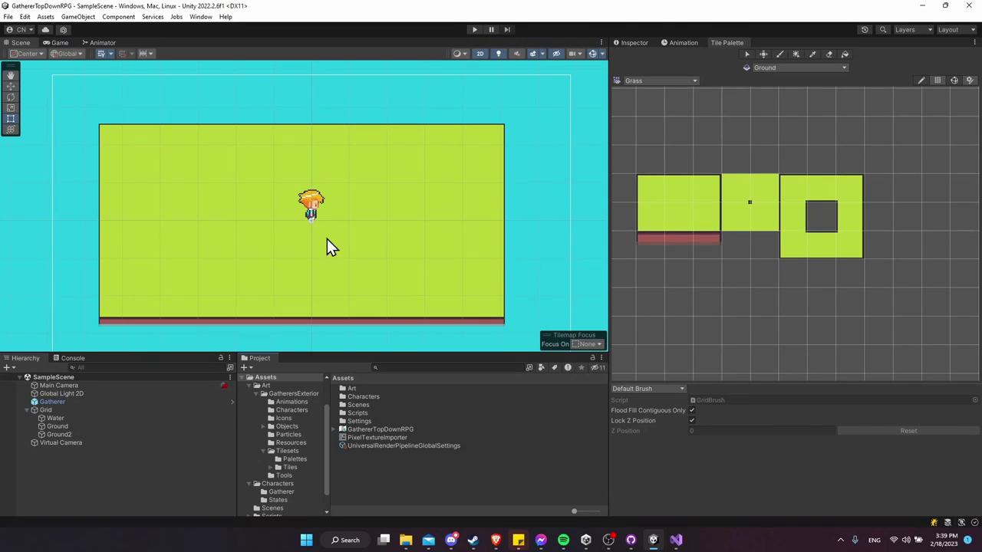
Find the decor_grass texture in the Tilesets folder and open its import settings
click(291, 451)
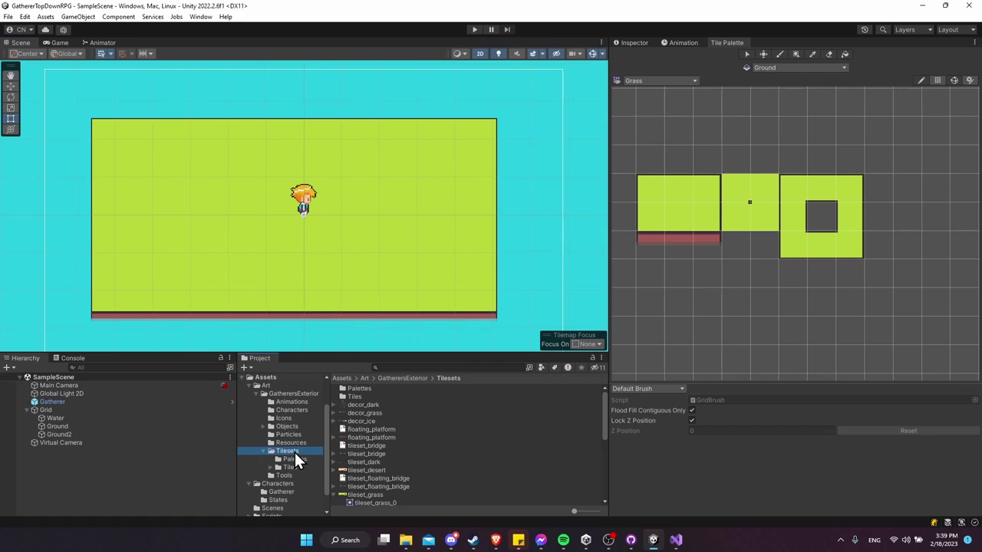
scroll(365, 460, down, 2)
scroll(365, 453, up, 3)
click(331, 413)
click(333, 413)
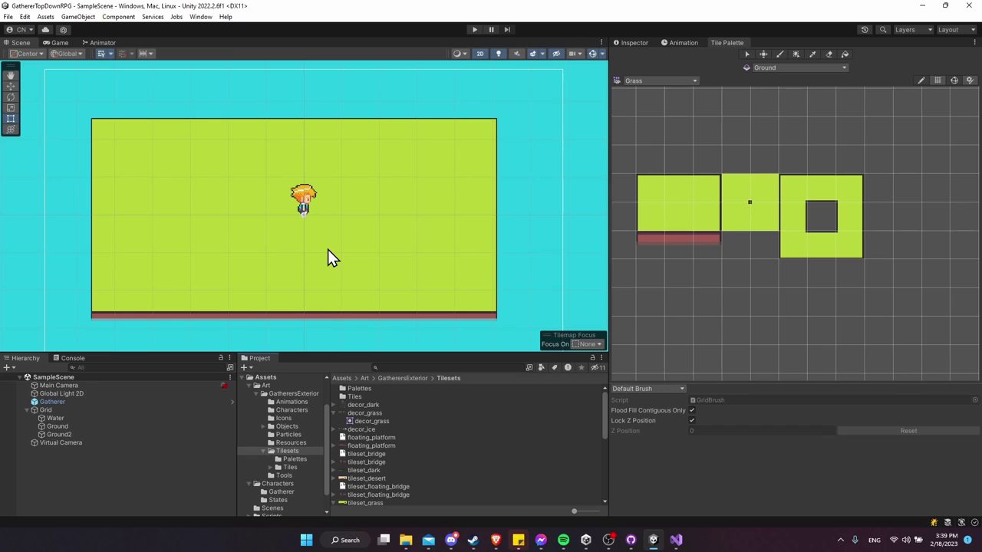
click(631, 43)
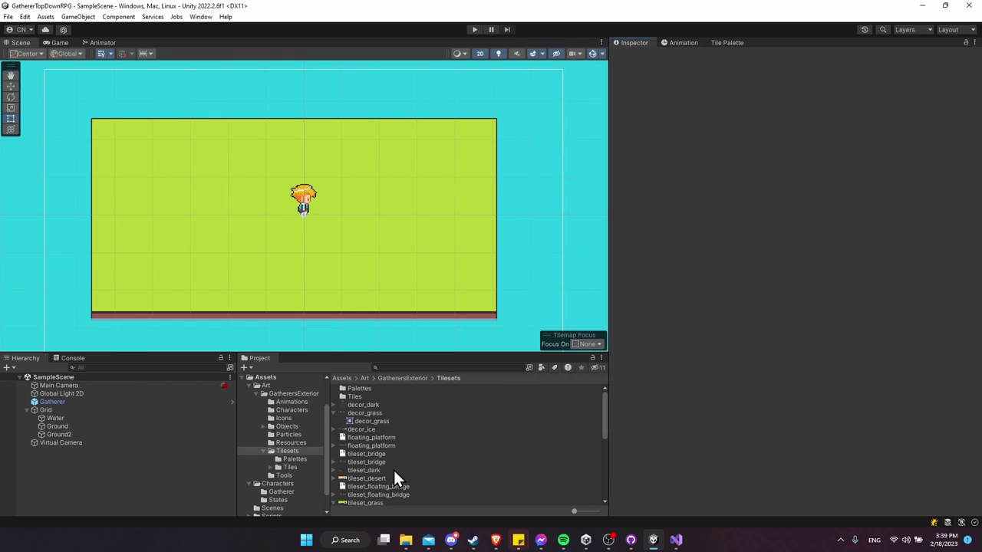
scroll(395, 477, down, 2)
scroll(362, 415, up, 2)
click(362, 413)
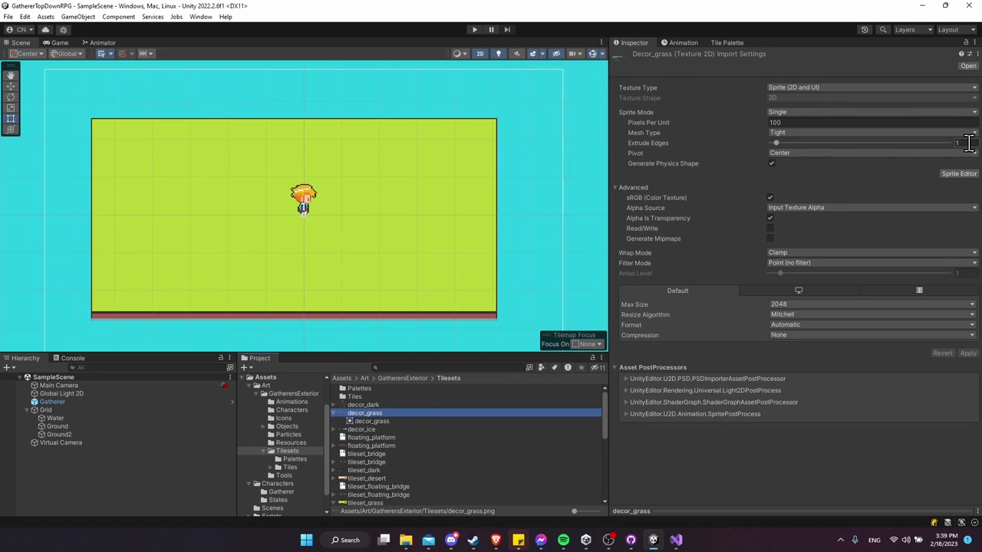
Set the decor_grass Sprite Mode to Multiple and open the texture in the Sprite Editor
click(844, 112)
click(813, 136)
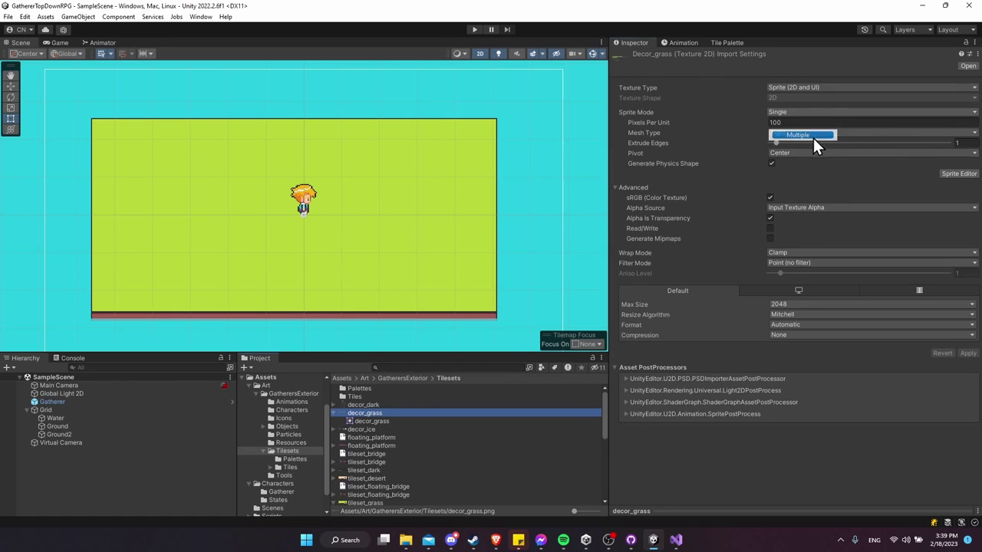
click(968, 174)
click(521, 289)
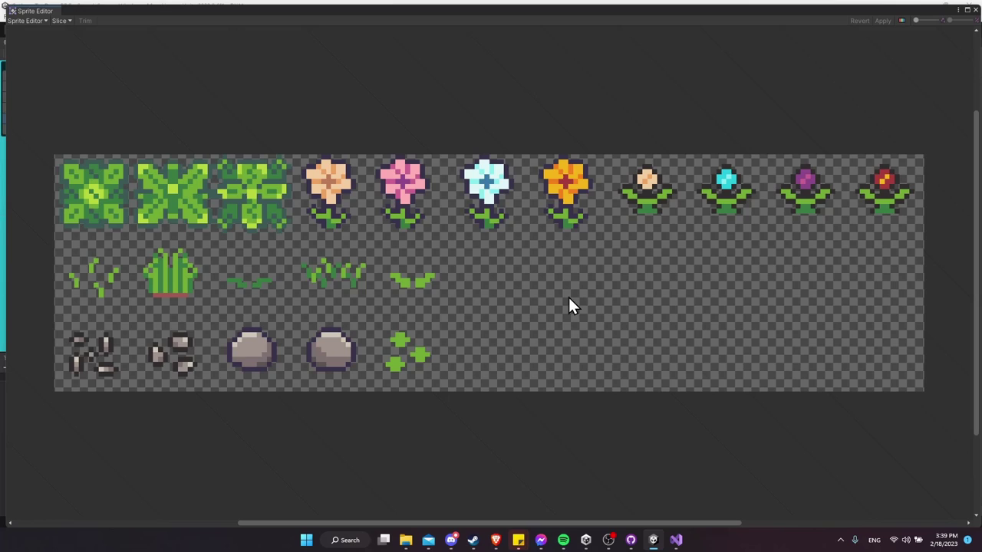
Slice the decor_grass sheet by cell size with a pixel size of 16 x 16, apply it and close the Sprite Editor
click(61, 21)
click(143, 31)
click(145, 51)
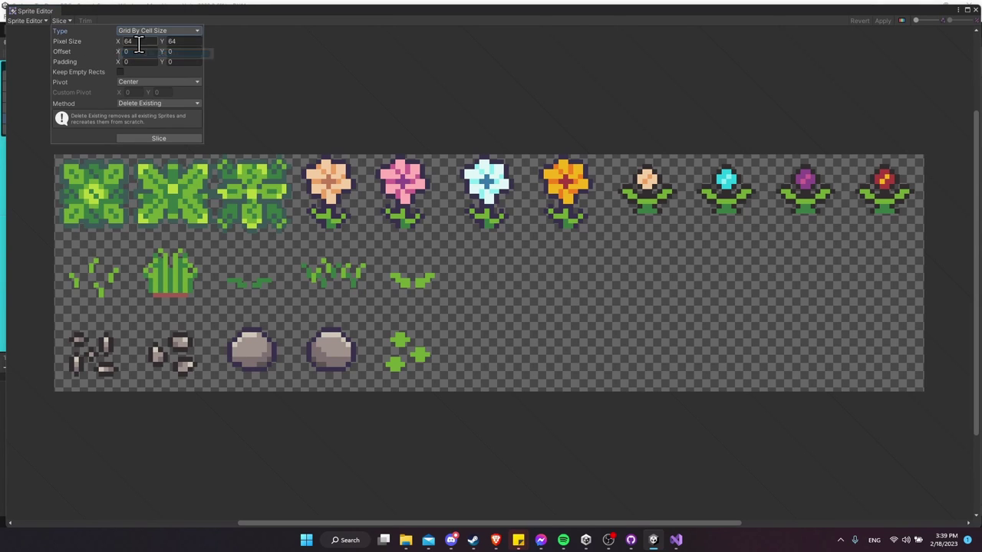
click(138, 43)
text(16)
key(Tab)
text(16)
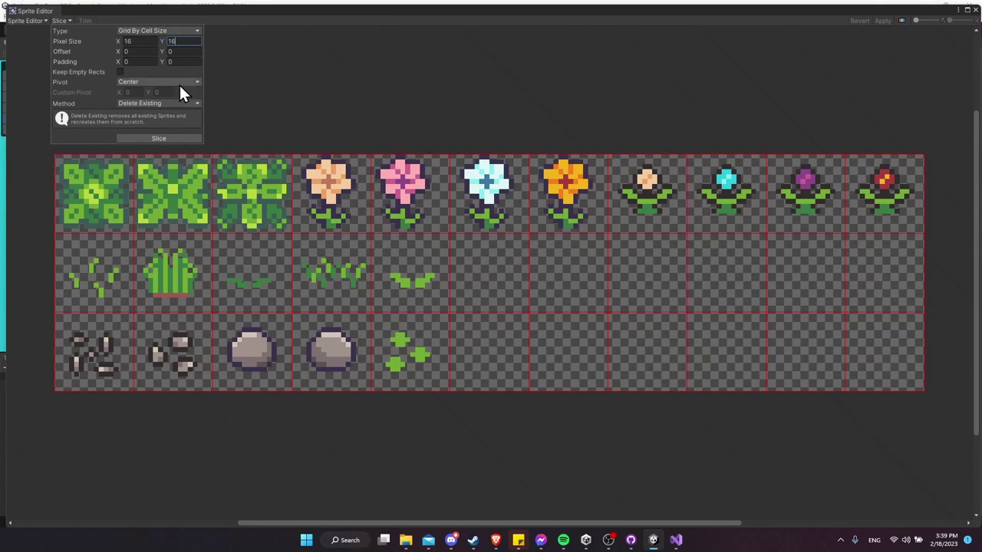
click(178, 140)
click(883, 21)
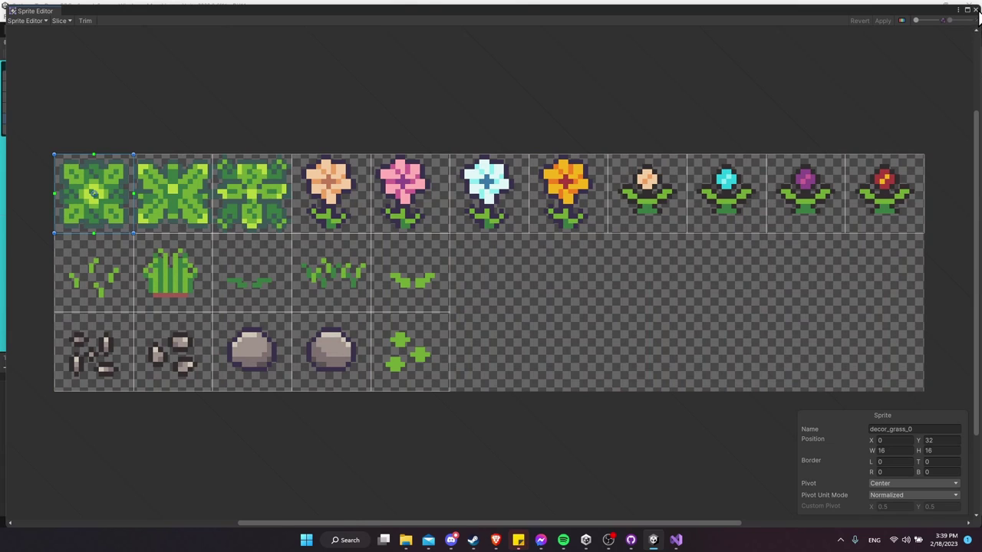
click(975, 10)
Add the sliced decor_grass sprites to the Grass palette beside the ground tiles, generating their tiles in the Tiles/Grass folder
click(725, 42)
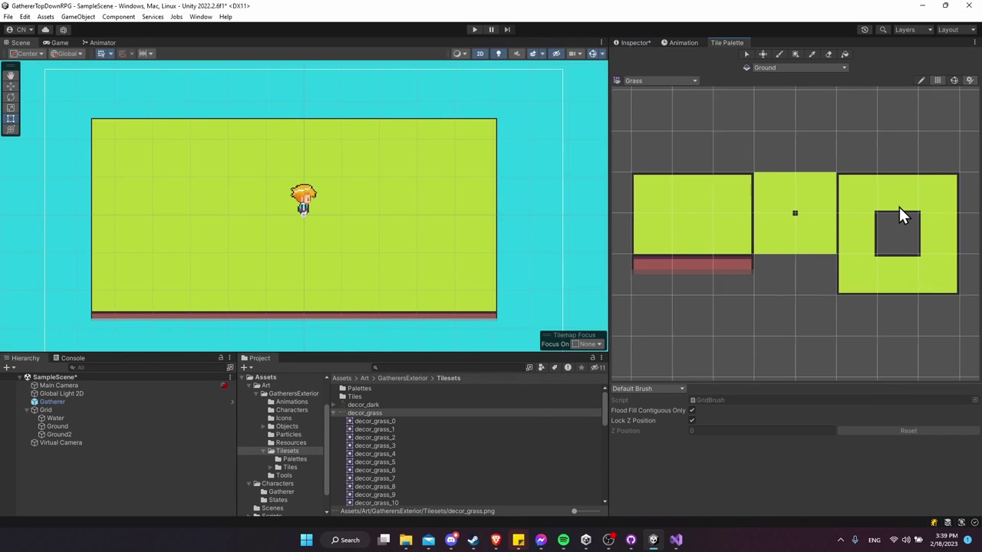
scroll(844, 215, down, 4)
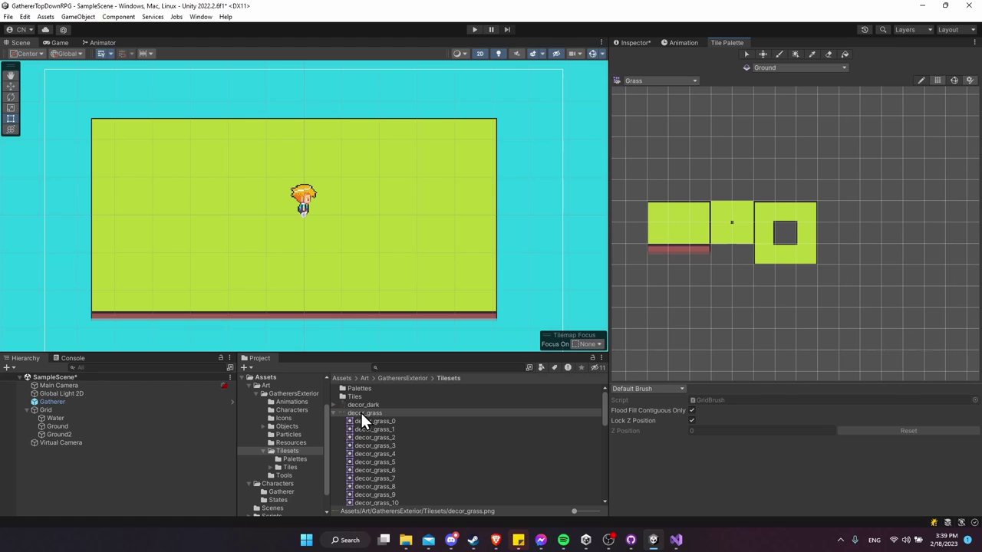
drag(364, 413, 848, 215)
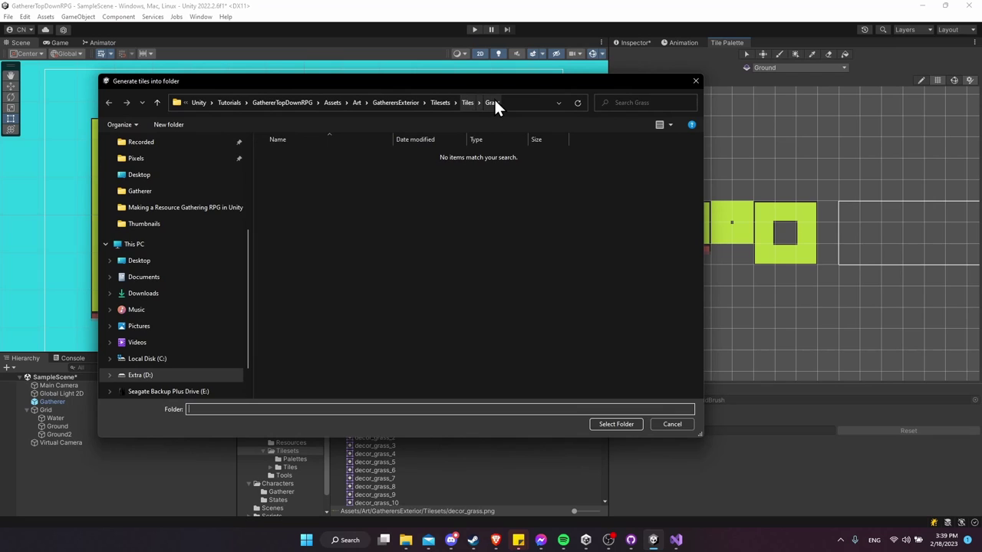
click(606, 423)
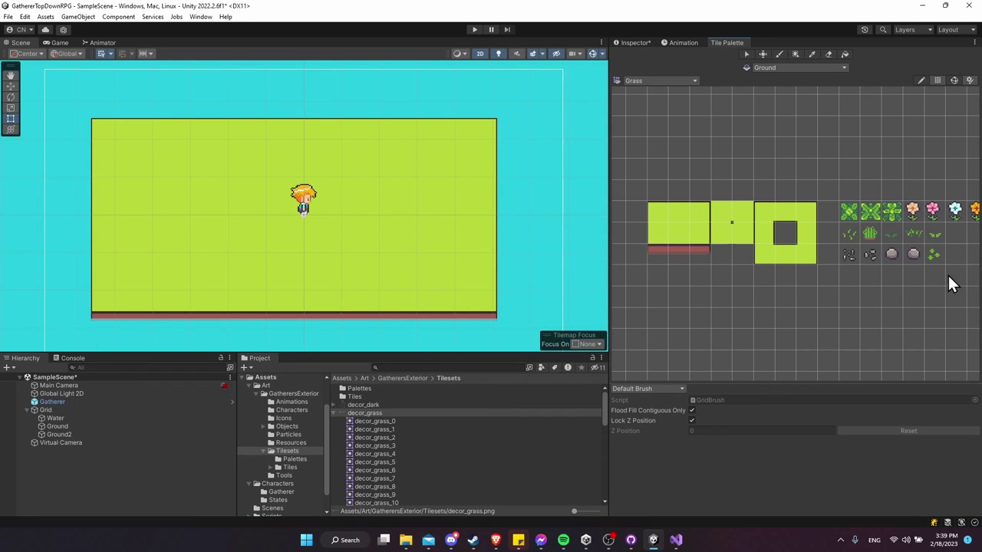
middle_drag(948, 276, 840, 215)
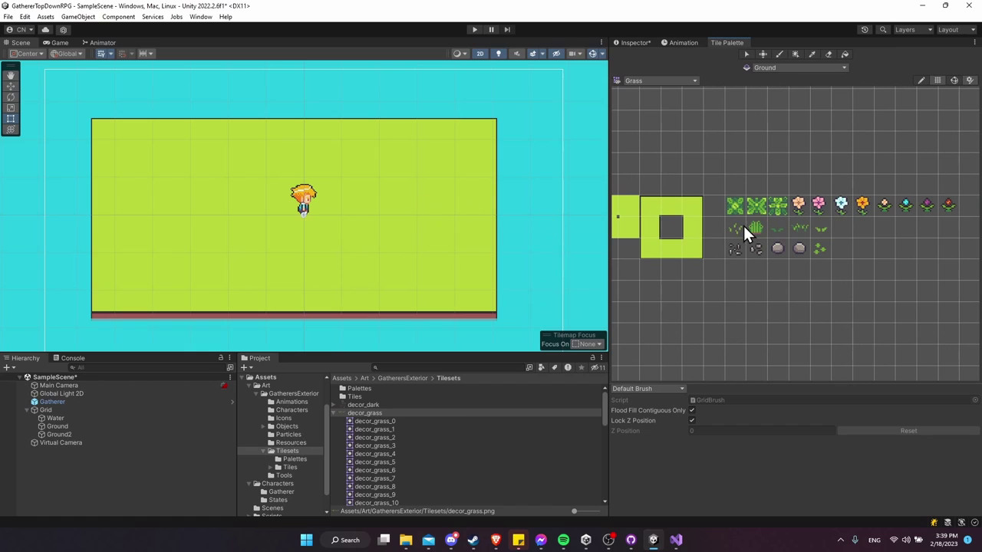
Save the pending decor_grass import settings and create a rectangular tilemap named Doodad under Grid
click(69, 410)
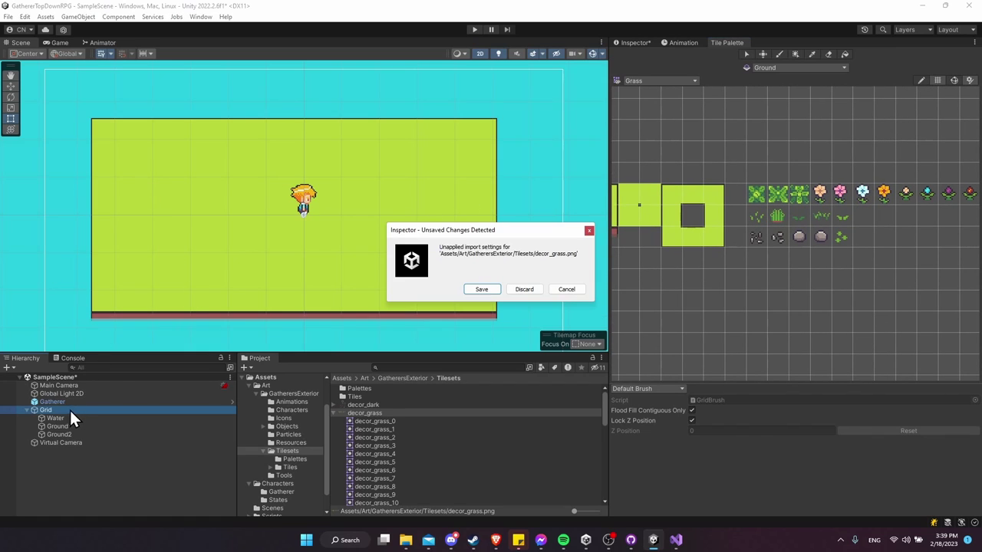
click(481, 290)
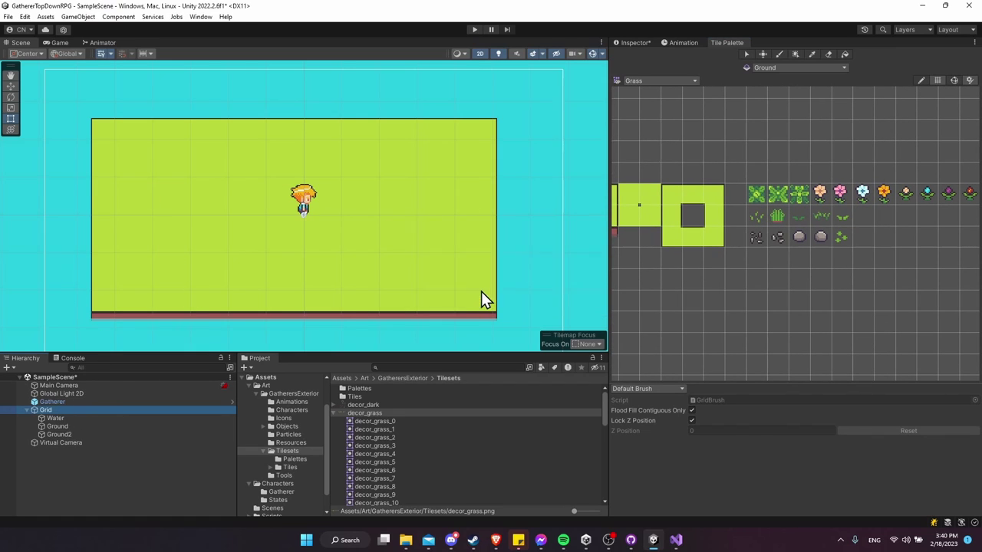
right_click(93, 416)
mouse_move(161, 211)
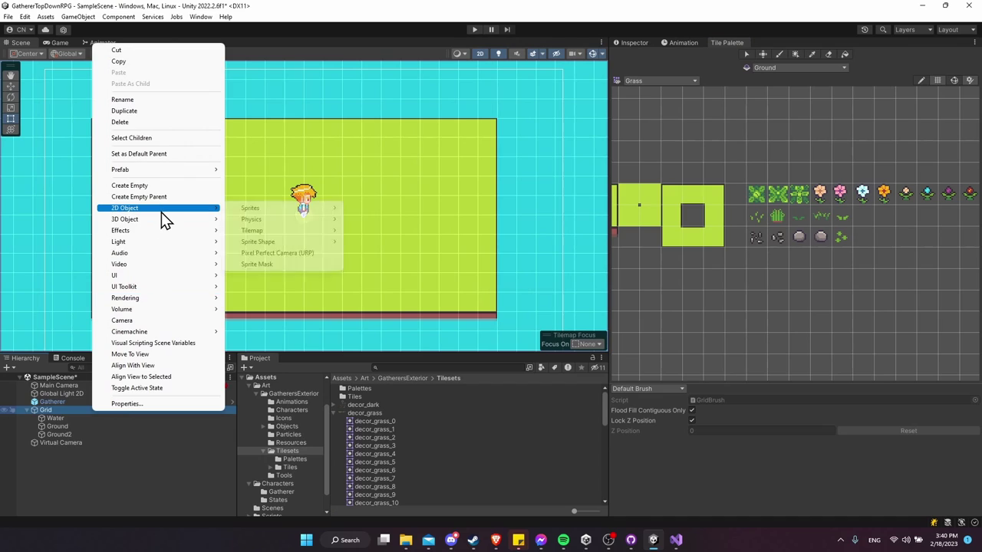
mouse_move(253, 230)
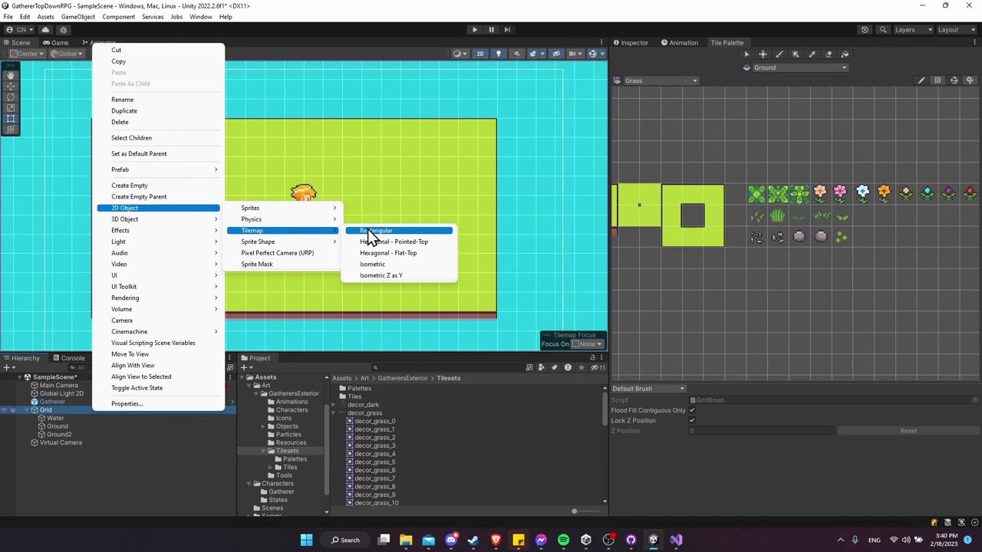
click(368, 228)
text(Doodad)
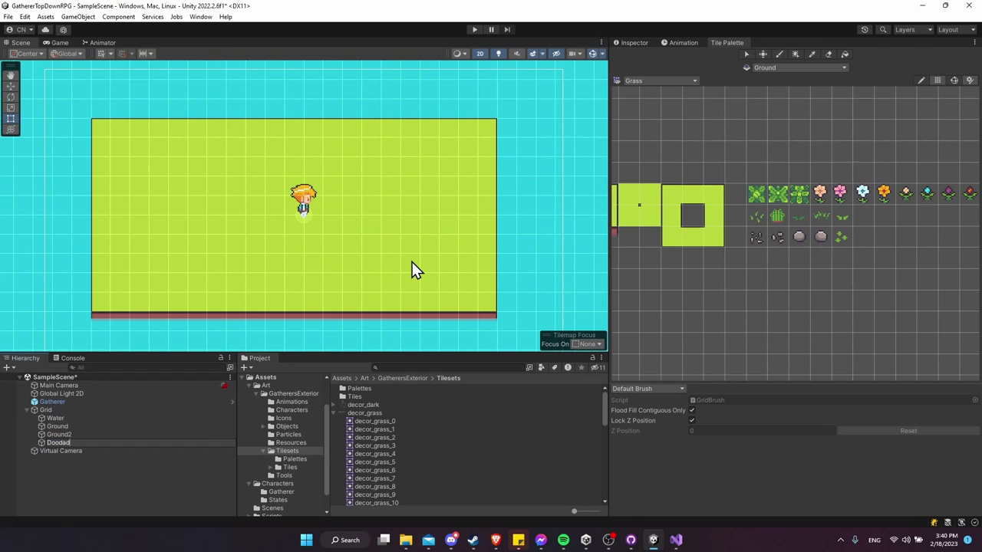
key(Return)
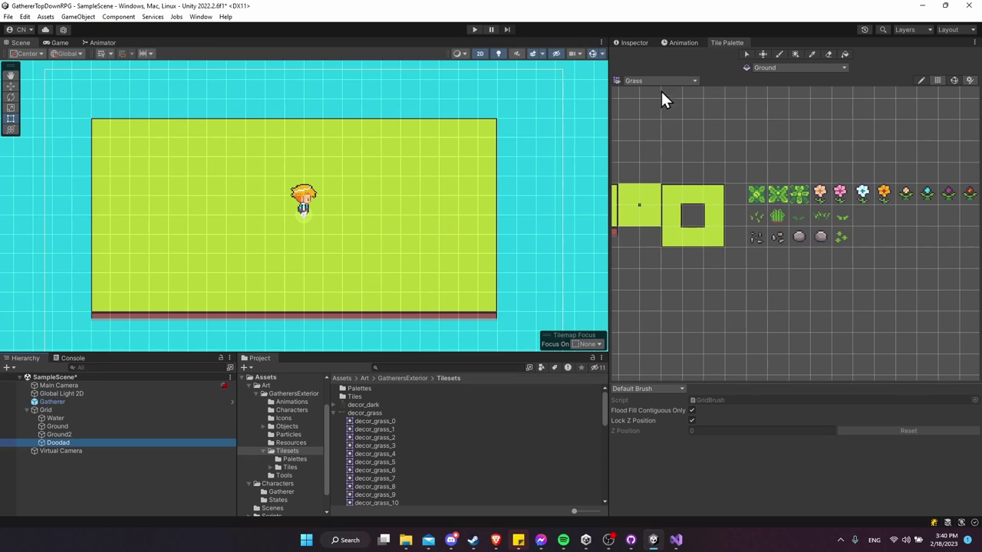
Make Doodad the active tilemap for painting and switch the paint brush type to Random Brush
click(766, 66)
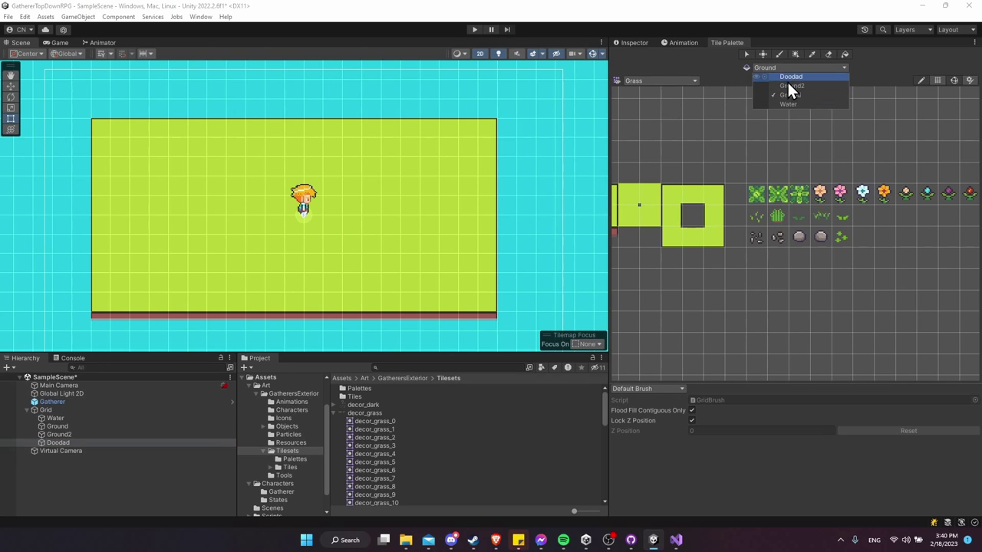
click(789, 78)
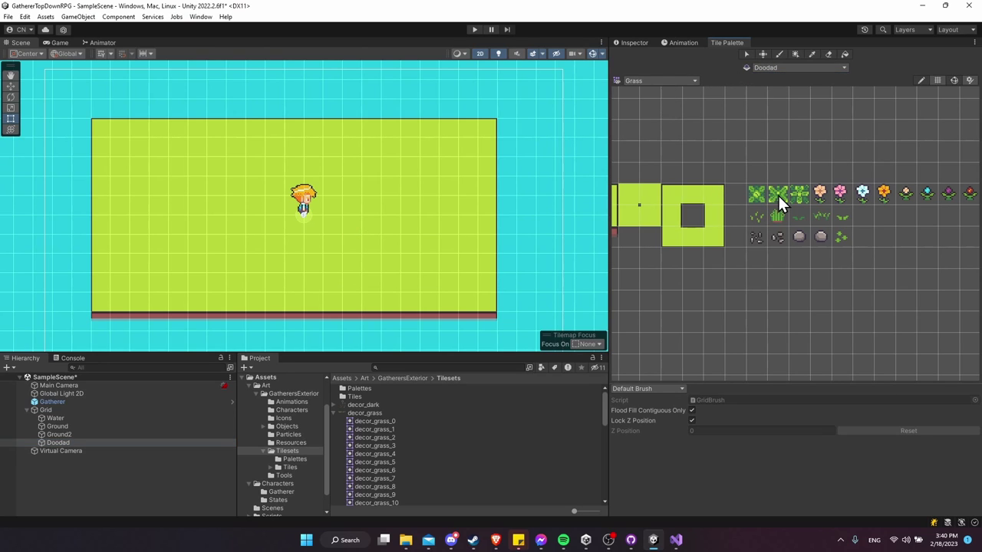
middle_drag(784, 149, 694, 153)
key(b)
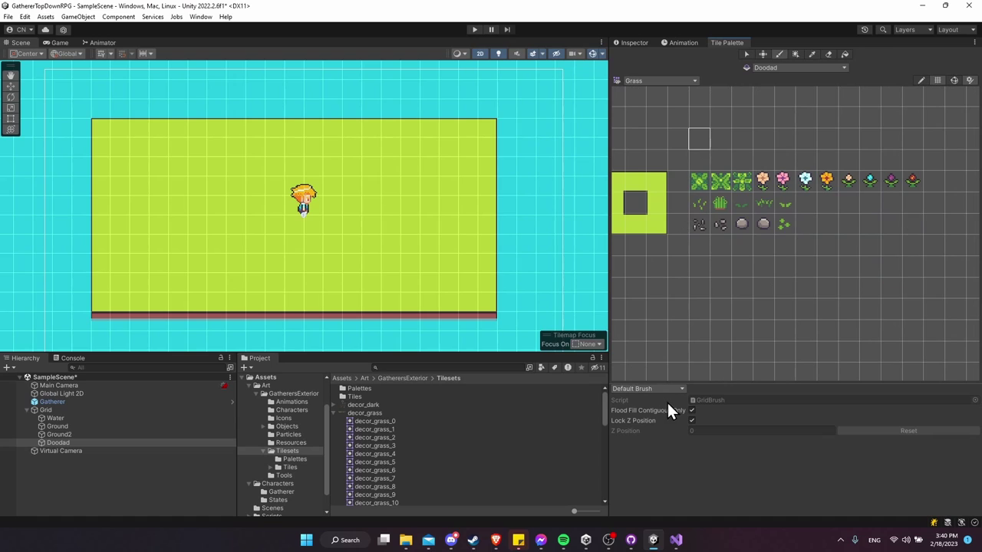
click(670, 389)
click(644, 434)
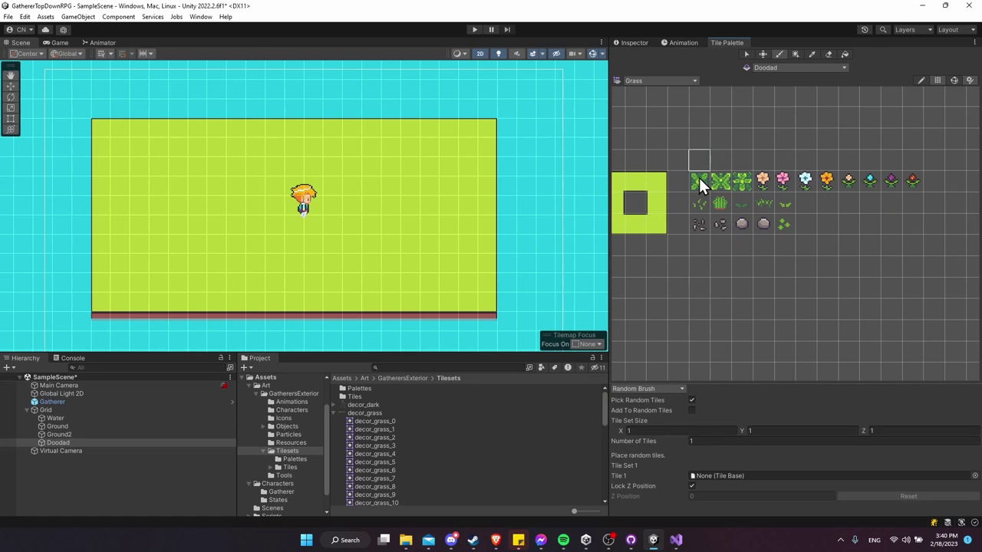
Load all decor_grass tiles into the Random Brush using Add To Random Tiles, and turn off Pick Random Tiles
drag(700, 184, 783, 224)
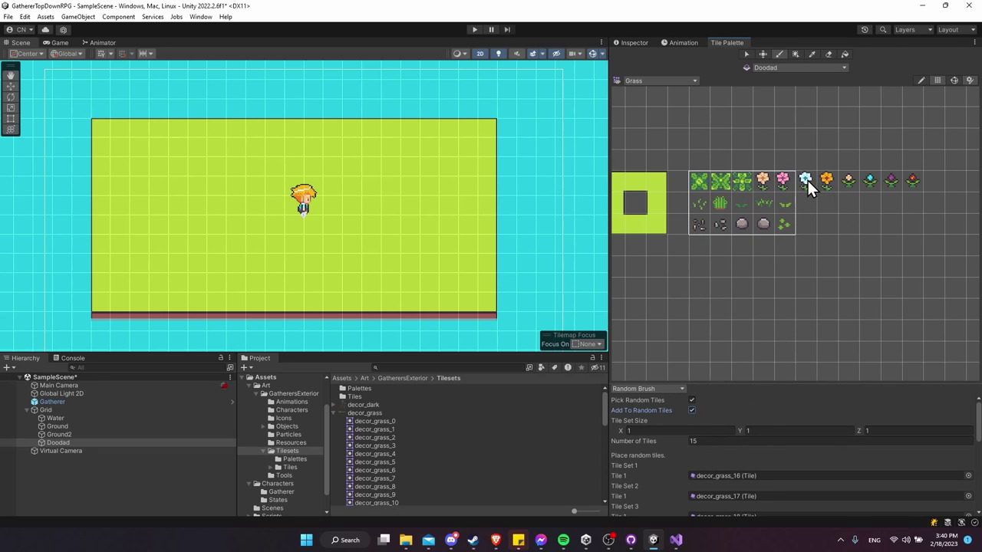
drag(807, 181, 909, 178)
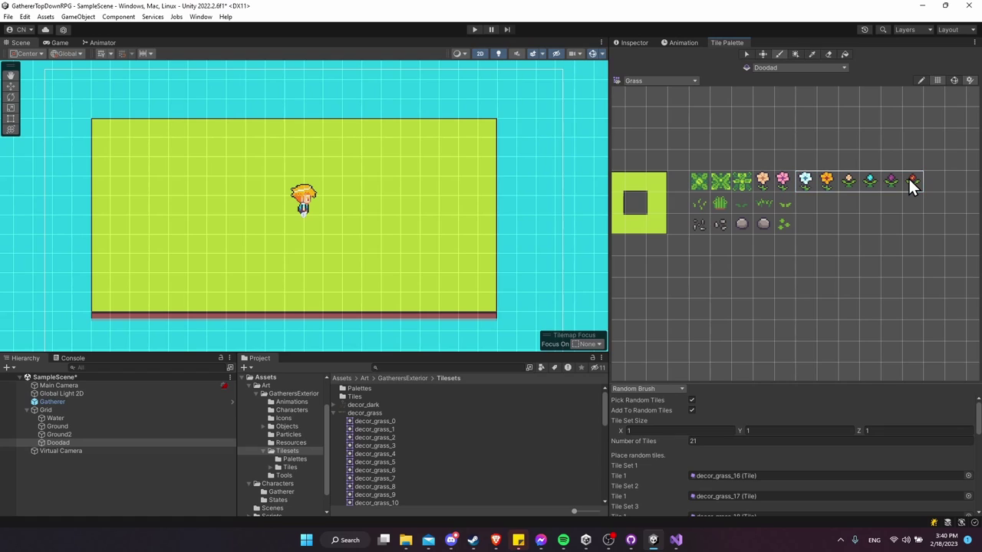
click(693, 400)
click(779, 53)
click(91, 442)
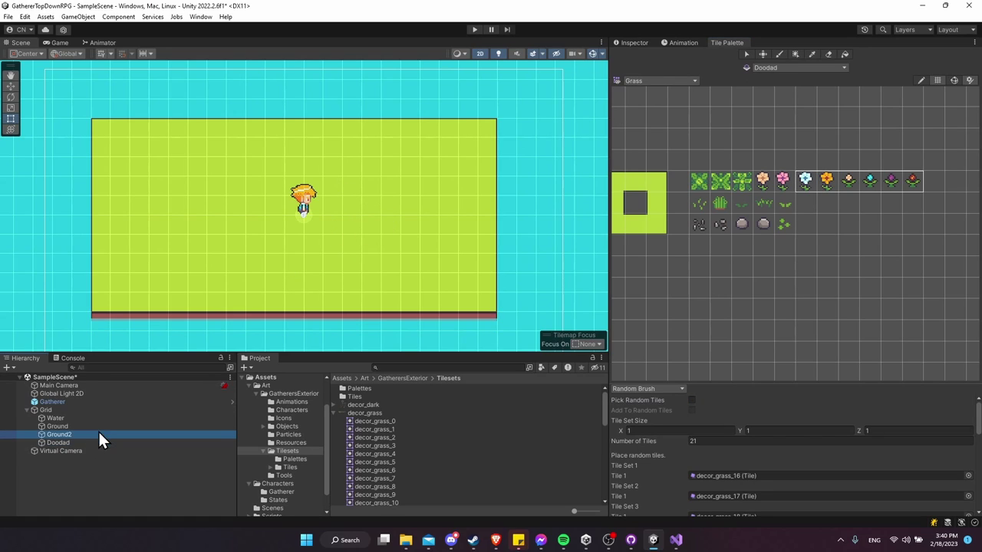
drag(806, 200, 804, 180)
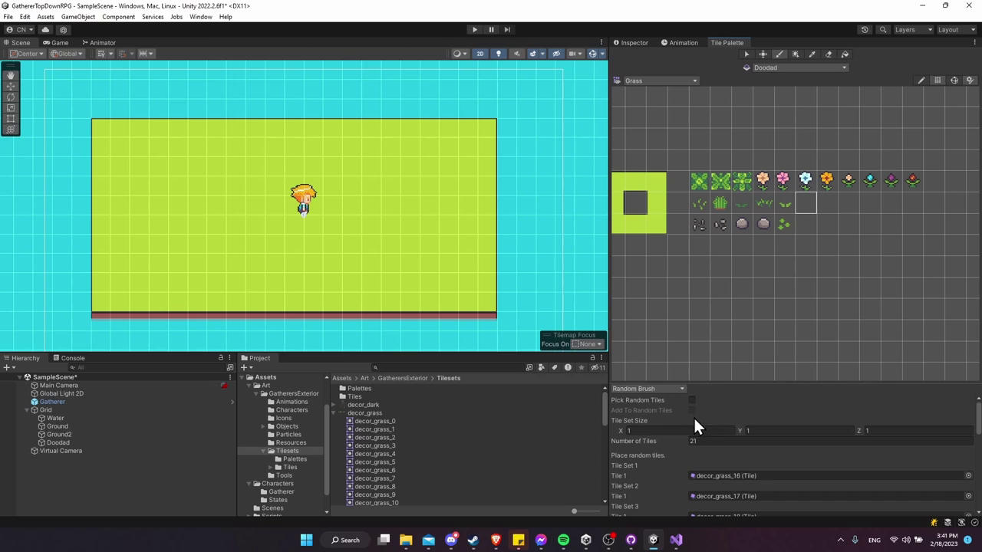
Paint random flowers, grass tufts, bushes and stones scattered over the grass ground on the Doodad tilemap
click(780, 55)
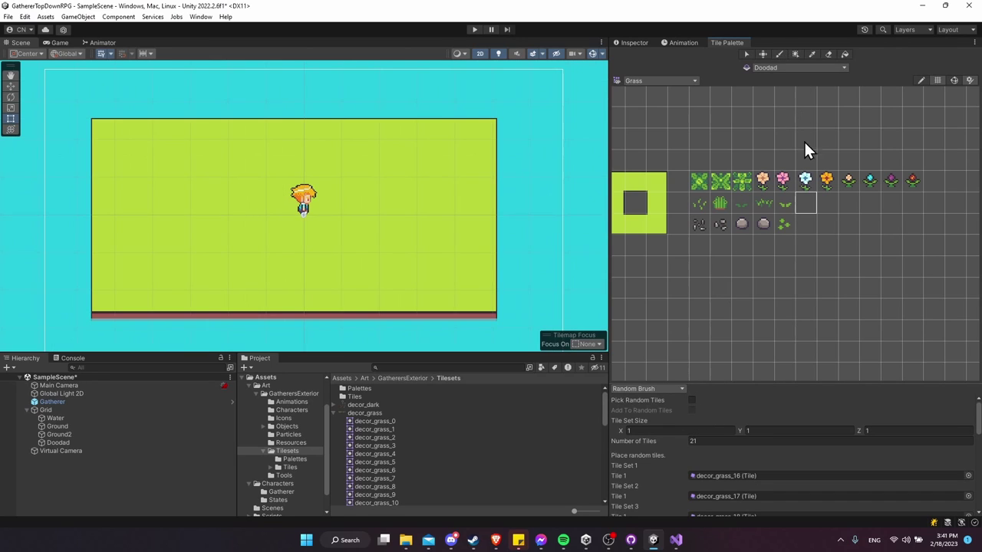
click(810, 221)
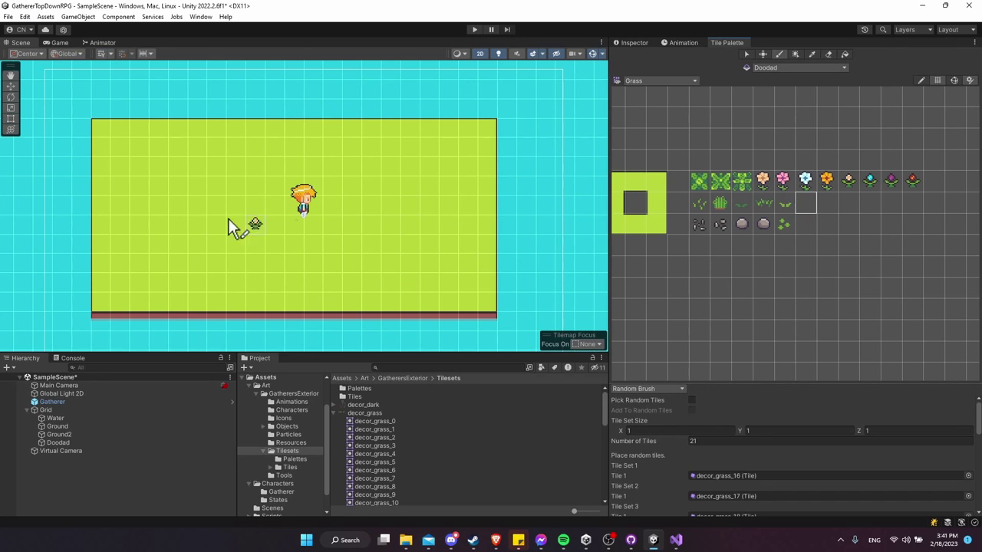
click(151, 152)
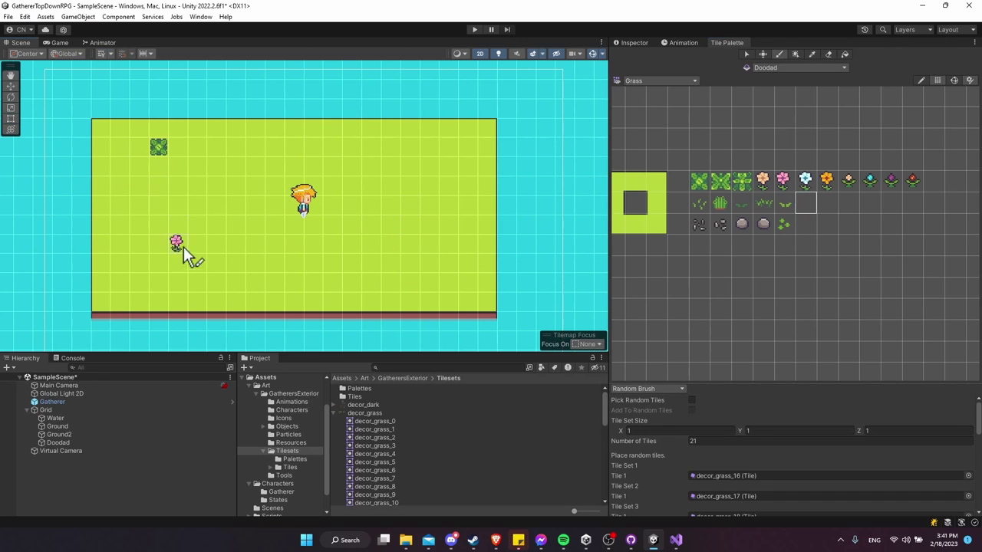
click(270, 270)
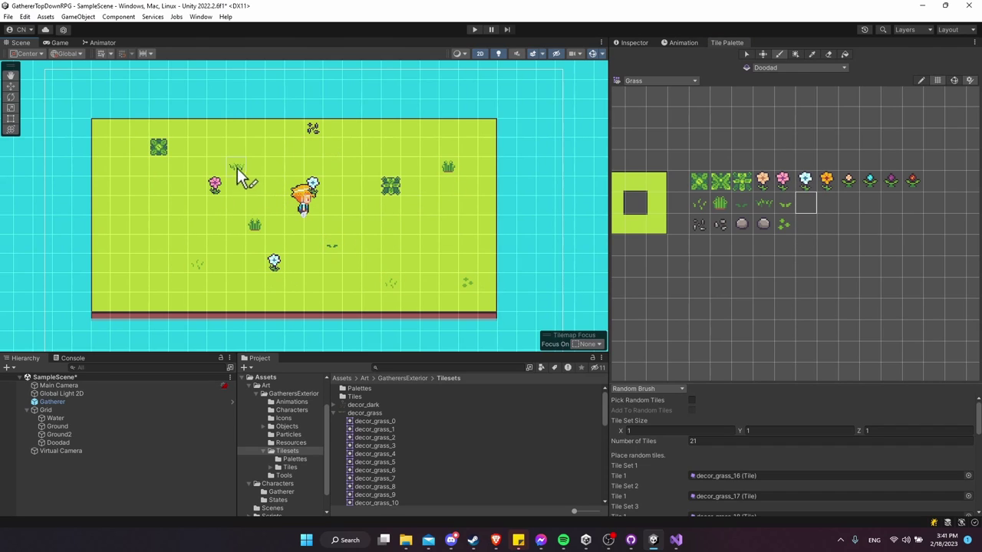
click(171, 216)
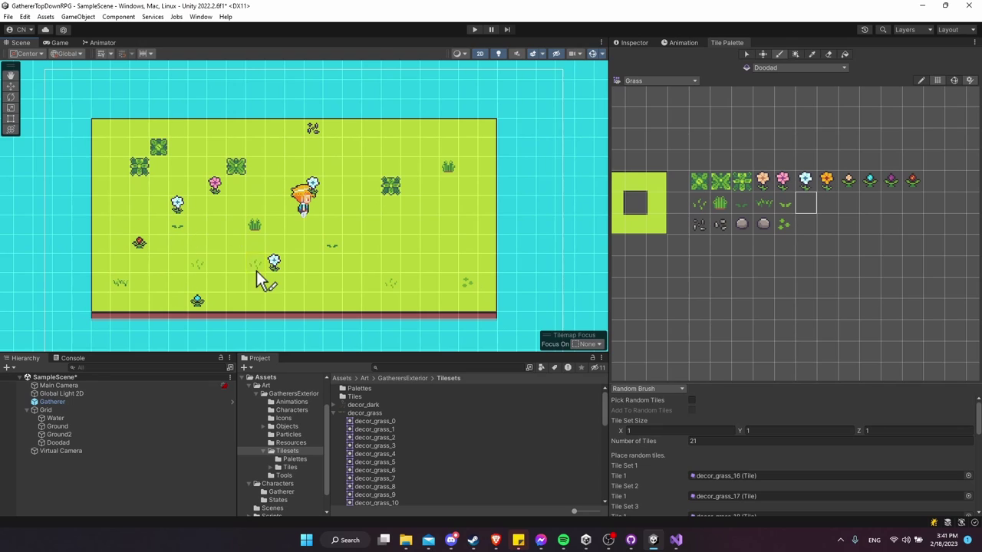
click(368, 145)
click(335, 201)
click(290, 148)
click(198, 127)
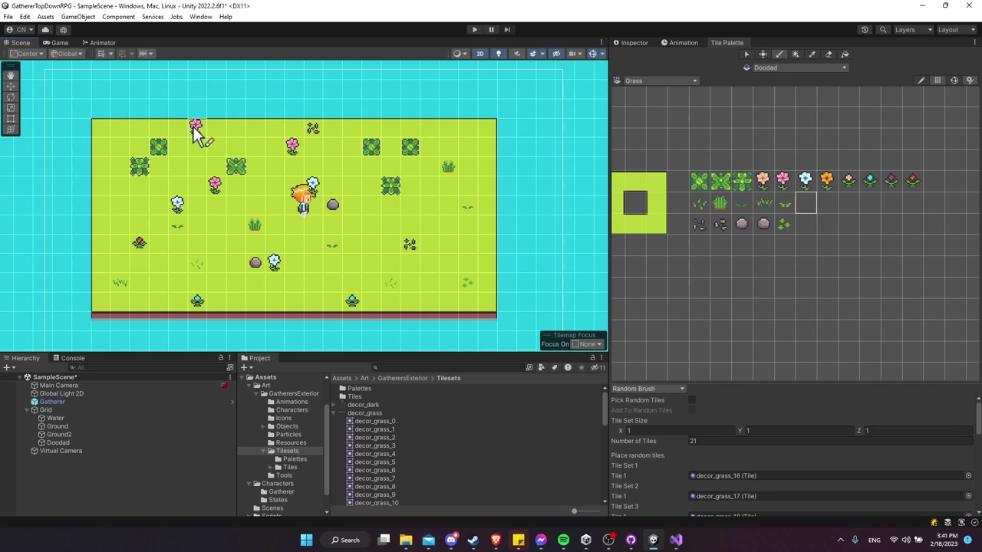
click(99, 148)
click(100, 224)
click(468, 225)
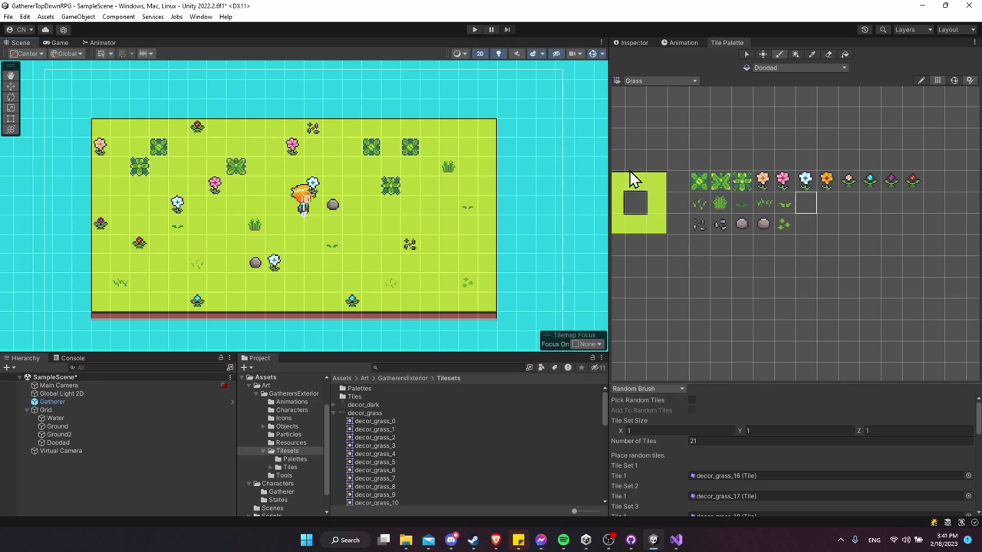
Erase three of the bushes and the white flower near the left side of the field from the Doodad tilemap
click(666, 391)
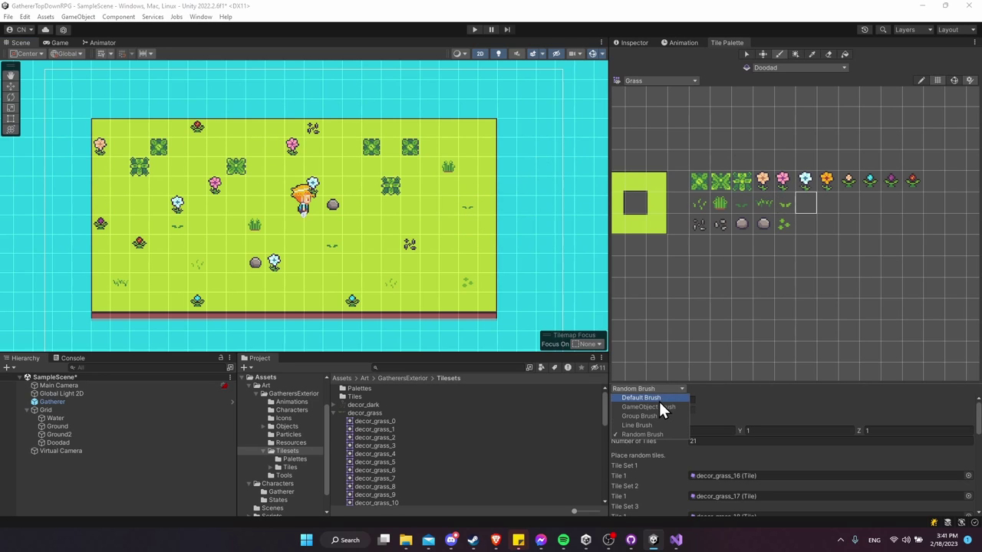
click(674, 392)
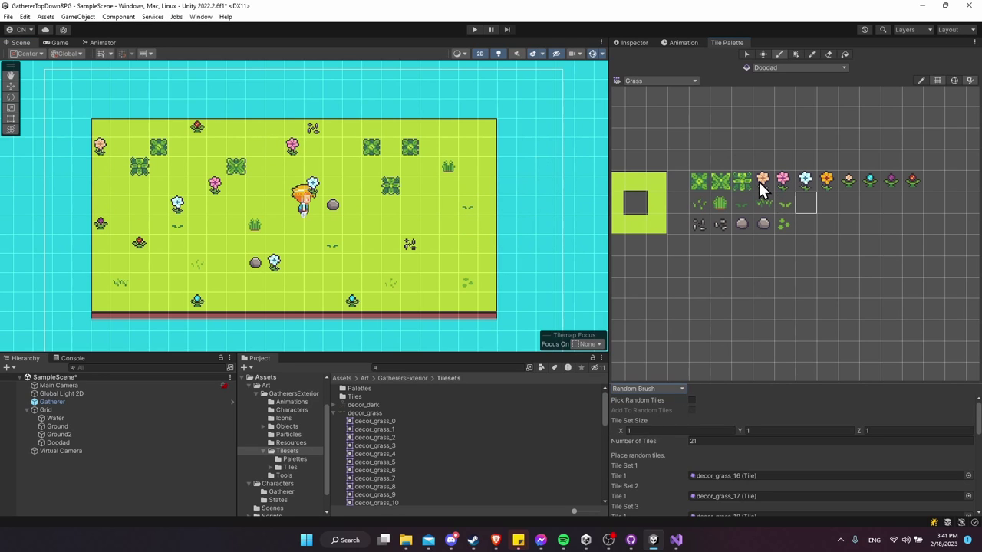
scroll(335, 209, left, 3)
scroll(325, 212, right, 2)
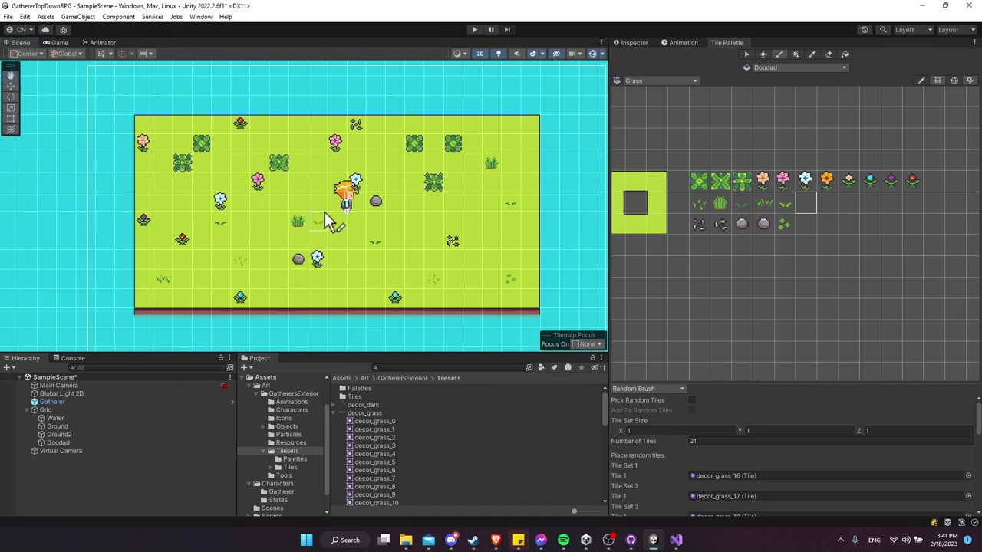
click(828, 54)
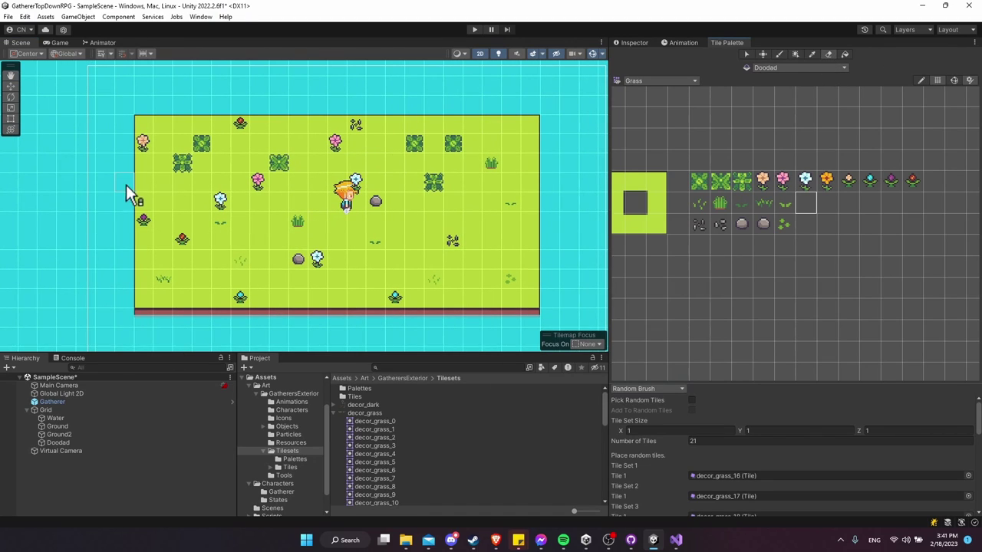
drag(182, 171, 275, 163)
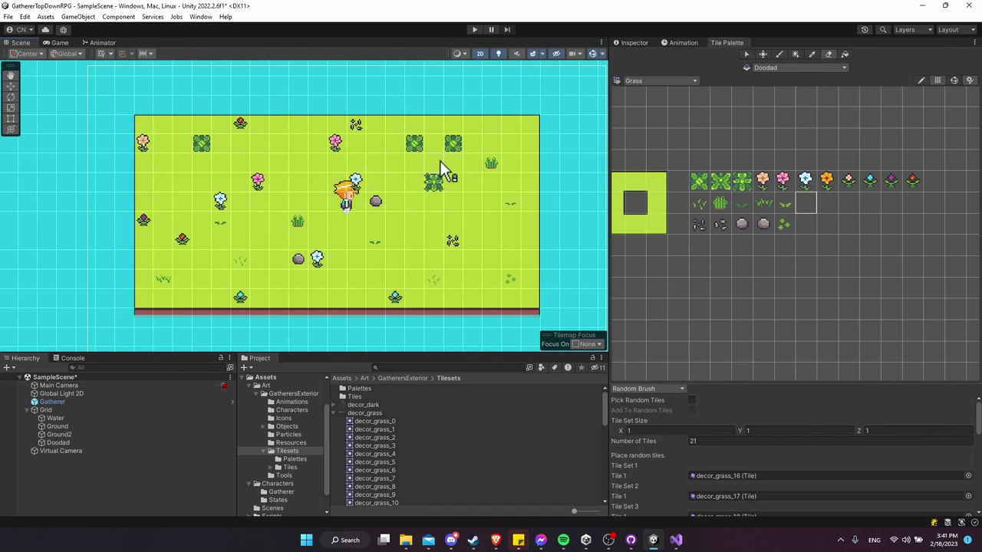
scroll(291, 191, left, 2)
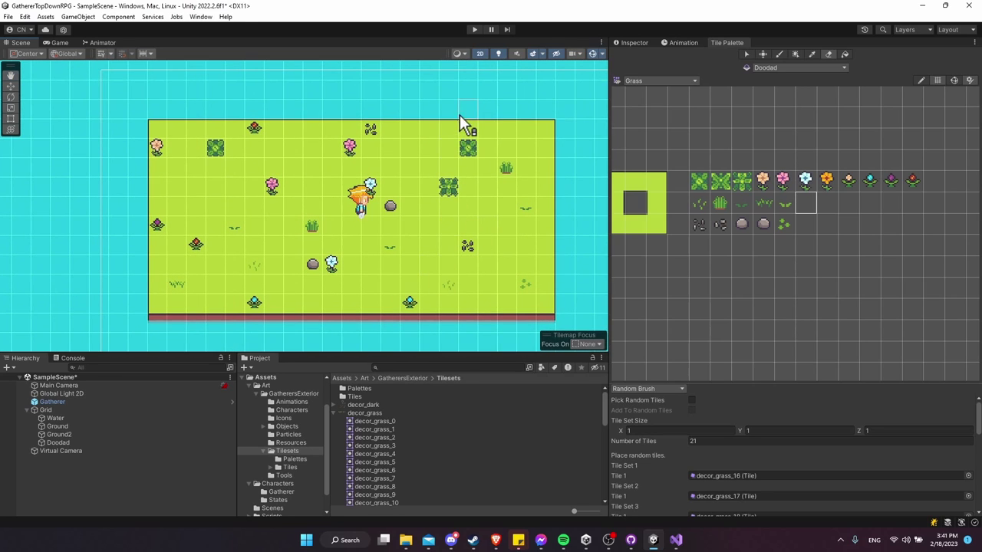
Examine how the Gatherer character overlaps the white flower and the stone beside it
scroll(354, 253, up, 2)
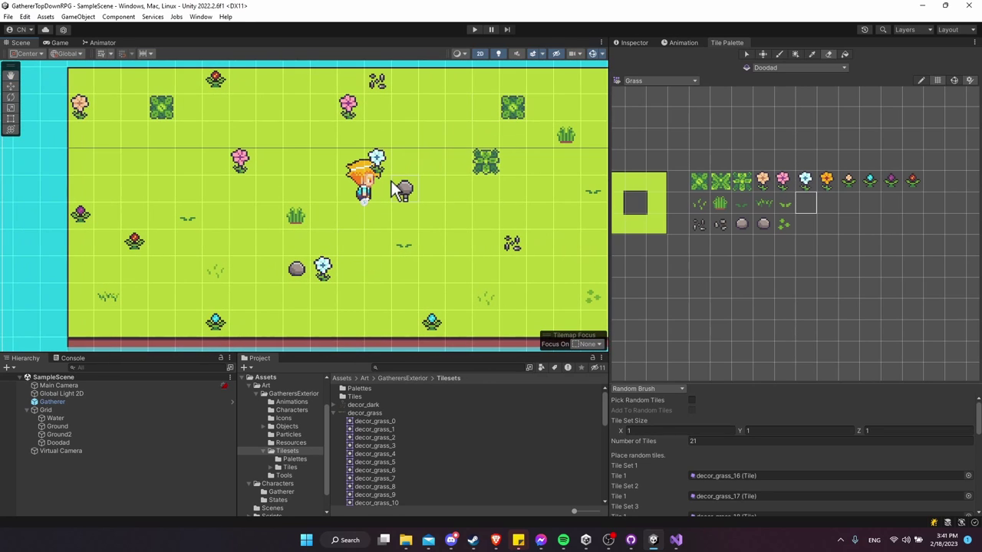
scroll(399, 191, up, 2)
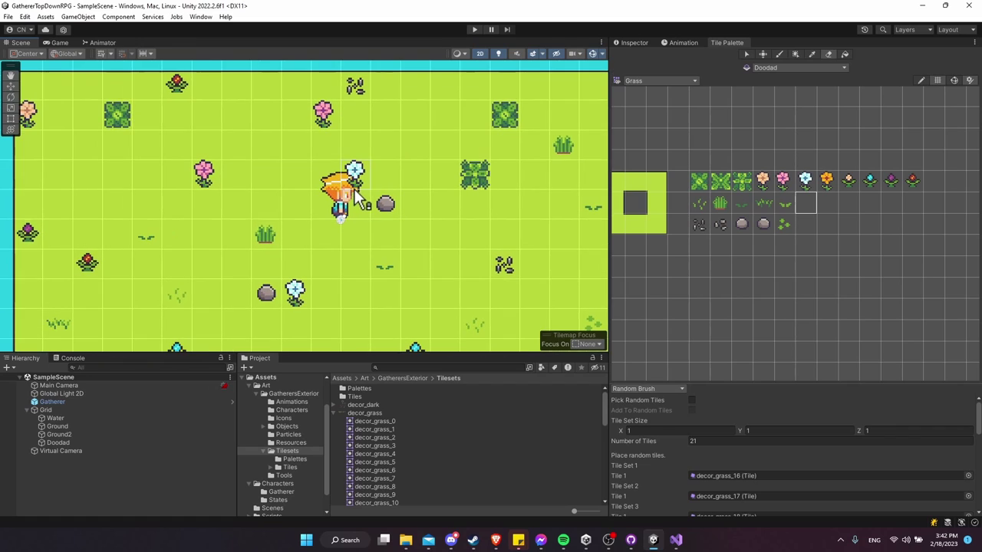
scroll(360, 198, up, 1)
scroll(345, 222, up, 1)
scroll(334, 215, down, 1)
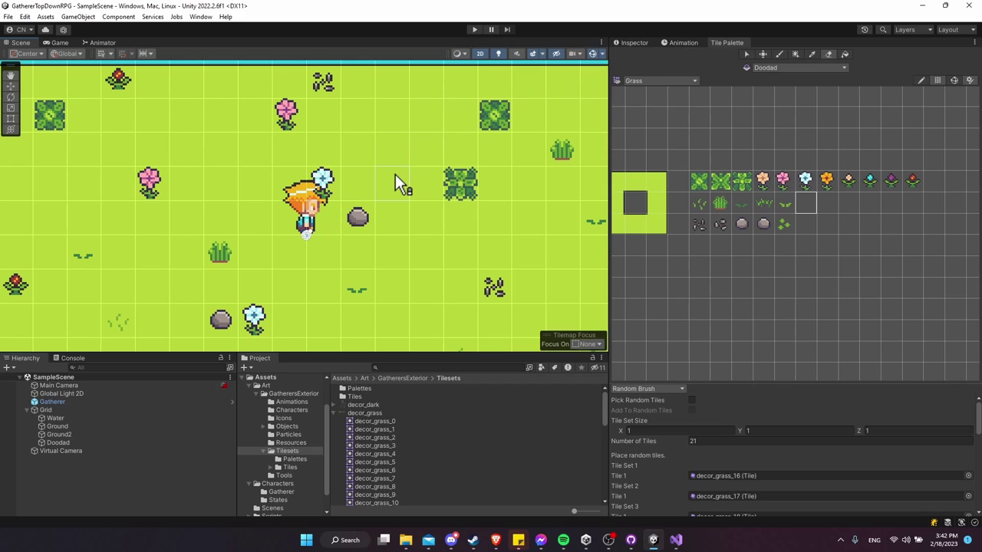
middle_drag(394, 196, 389, 242)
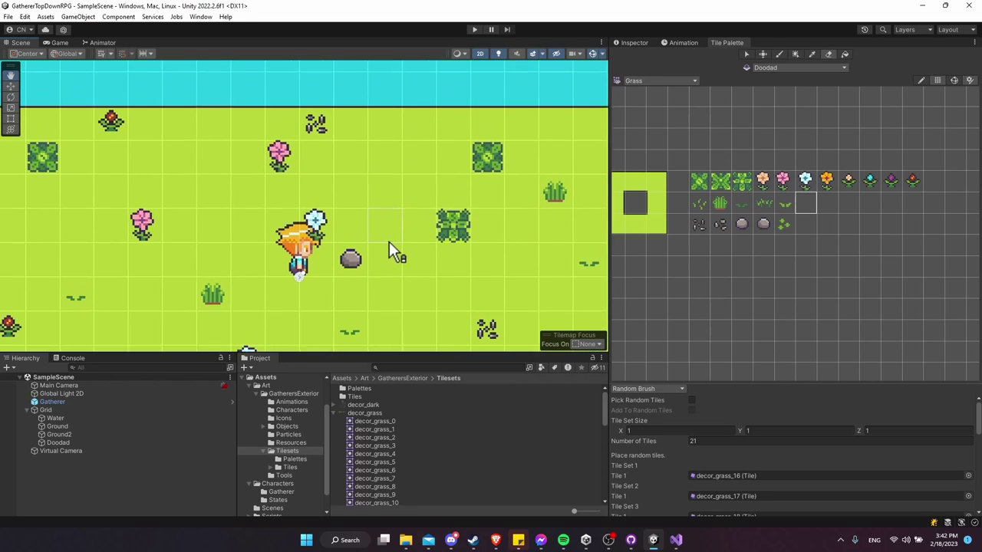
click(350, 265)
middle_drag(322, 233, 333, 185)
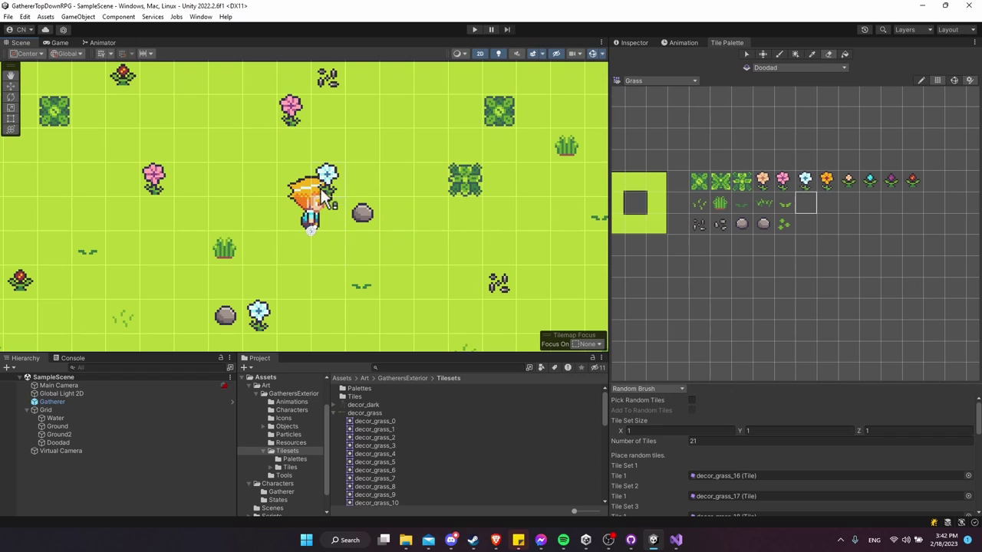
Compare the Sorting Layer and Order in Layer settings of the Doodad tilemap and the Gatherer
click(633, 42)
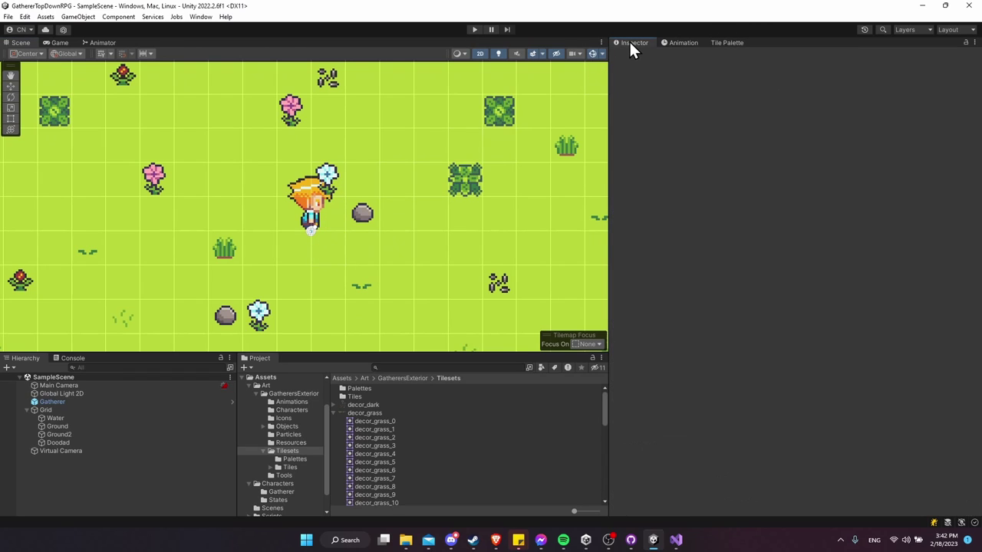
click(67, 443)
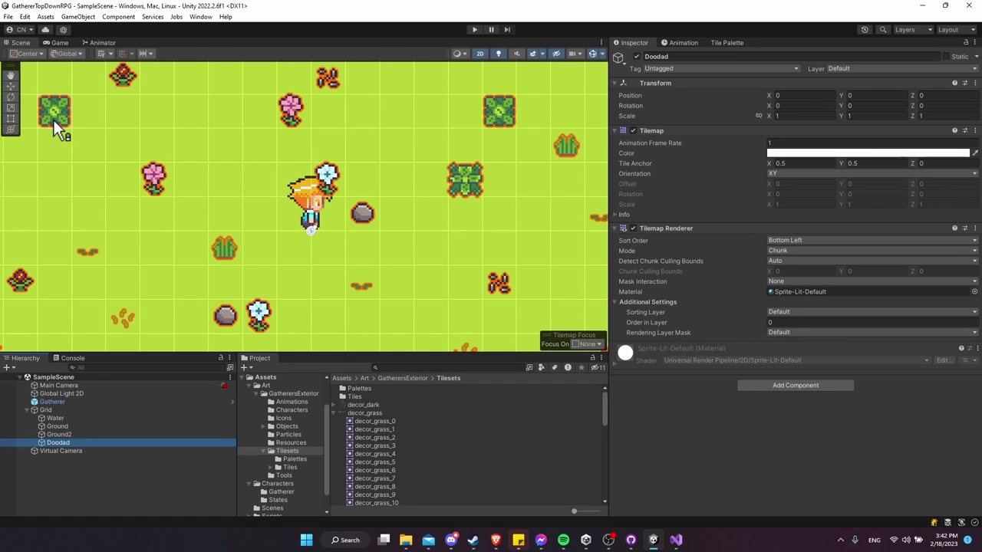
click(112, 410)
click(111, 402)
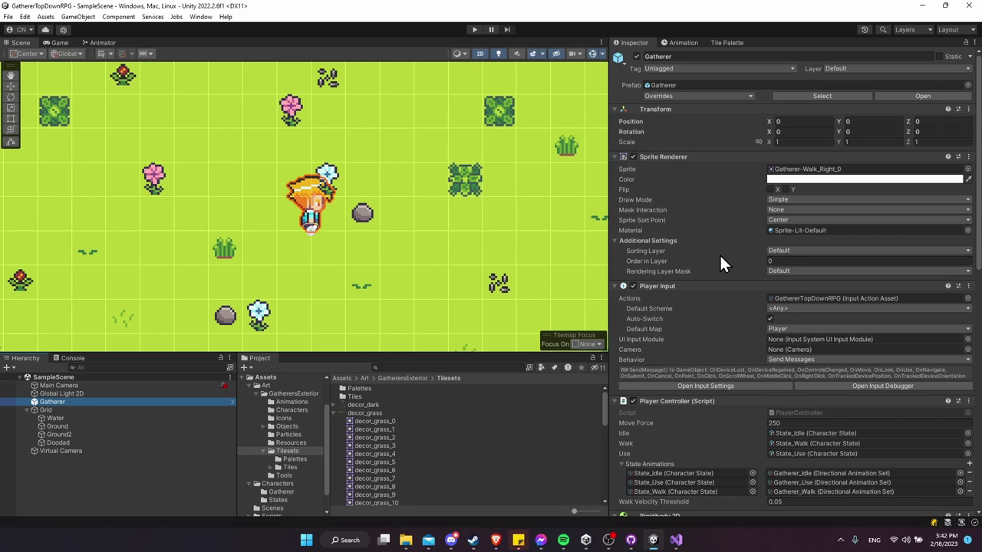
Open the Renderer 2D data asset from the UniversalRP pipeline asset assigned in the project's Graphics settings
click(341, 379)
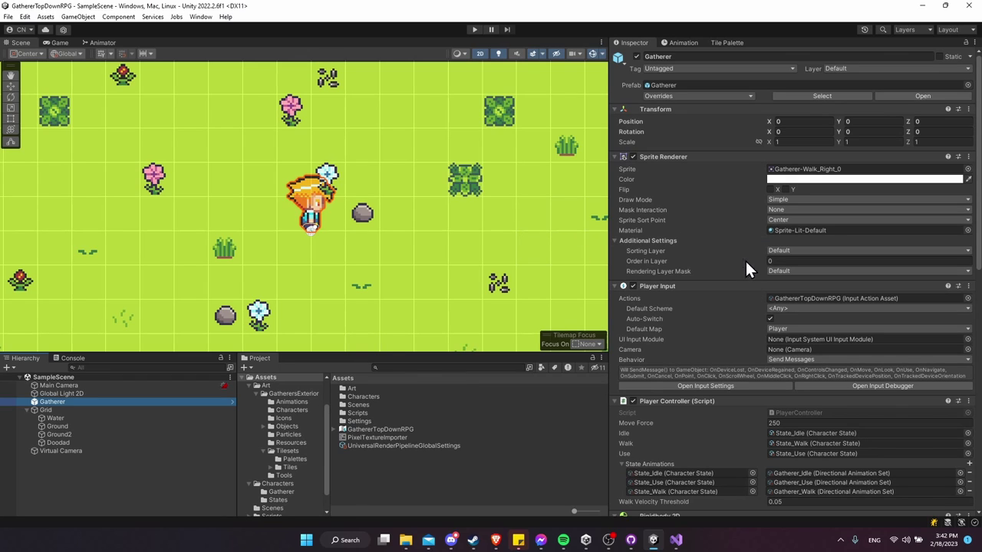
click(23, 16)
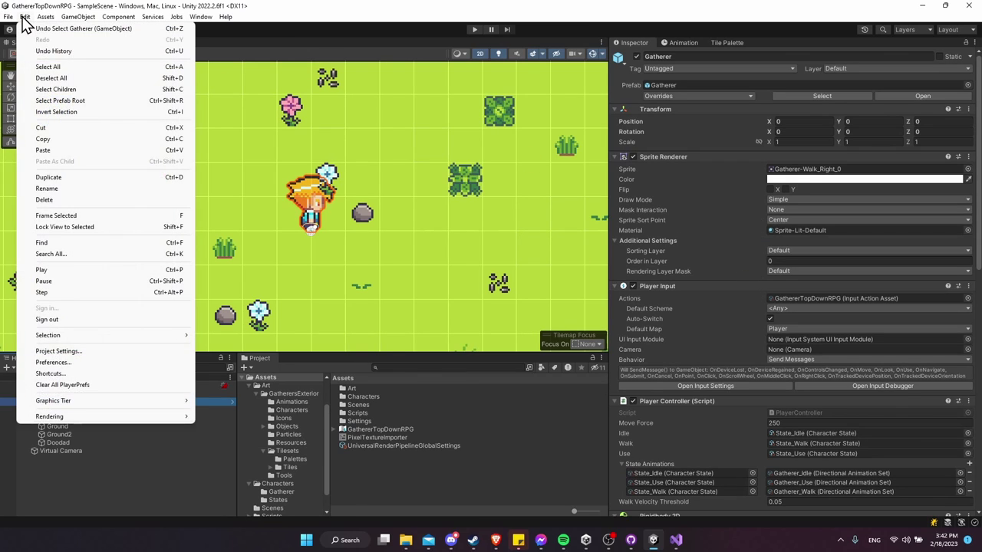
click(72, 353)
click(318, 168)
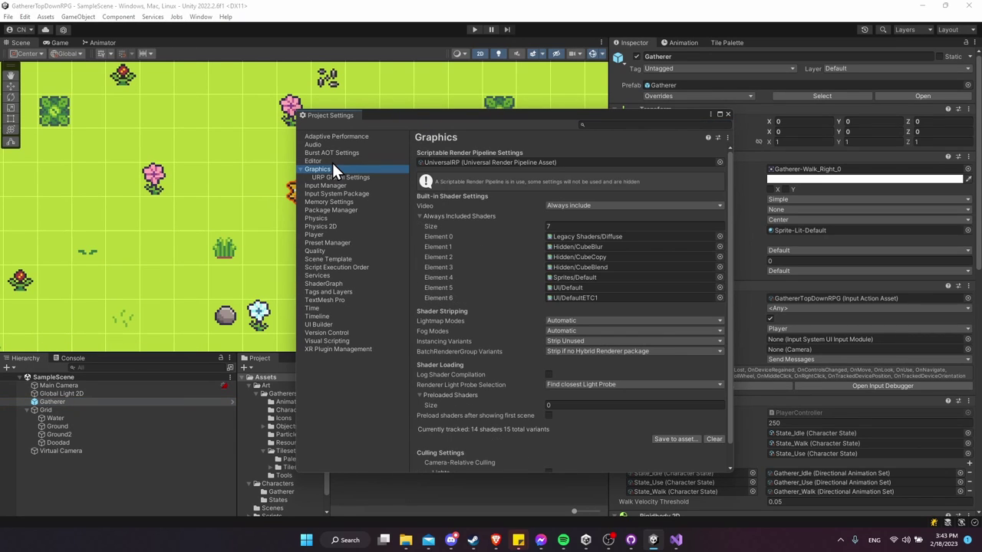
click(434, 163)
double_click(436, 162)
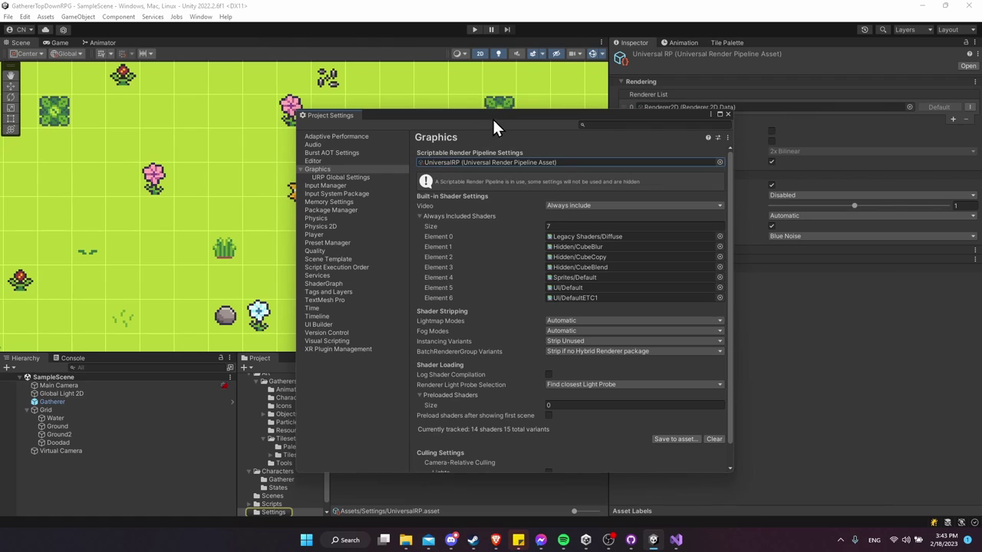
drag(493, 117, 310, 105)
double_click(702, 106)
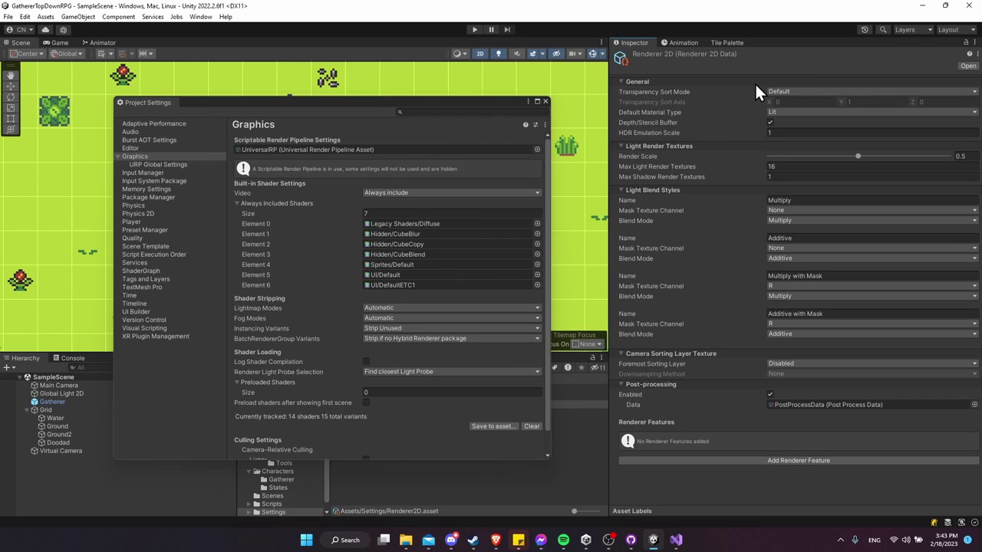
Set the renderer's Transparency Sort Mode to Custom Axis with a Y sort axis of 1, and close Project Settings
click(800, 89)
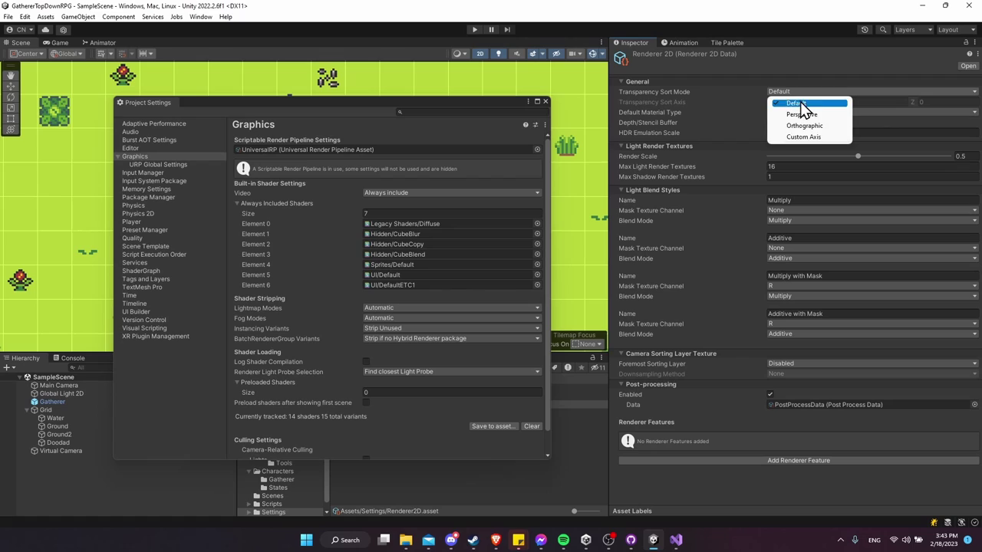
click(813, 142)
click(848, 102)
text(1)
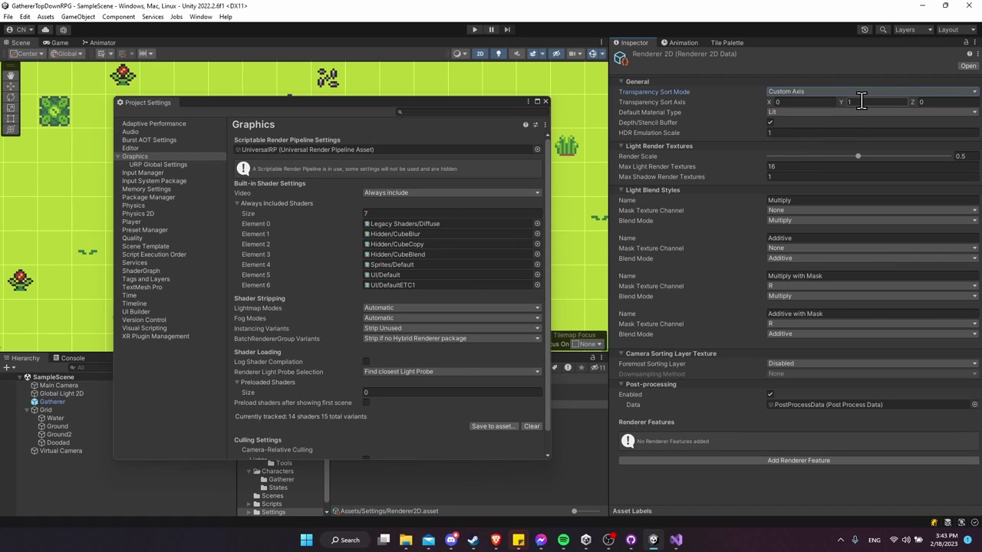
click(512, 135)
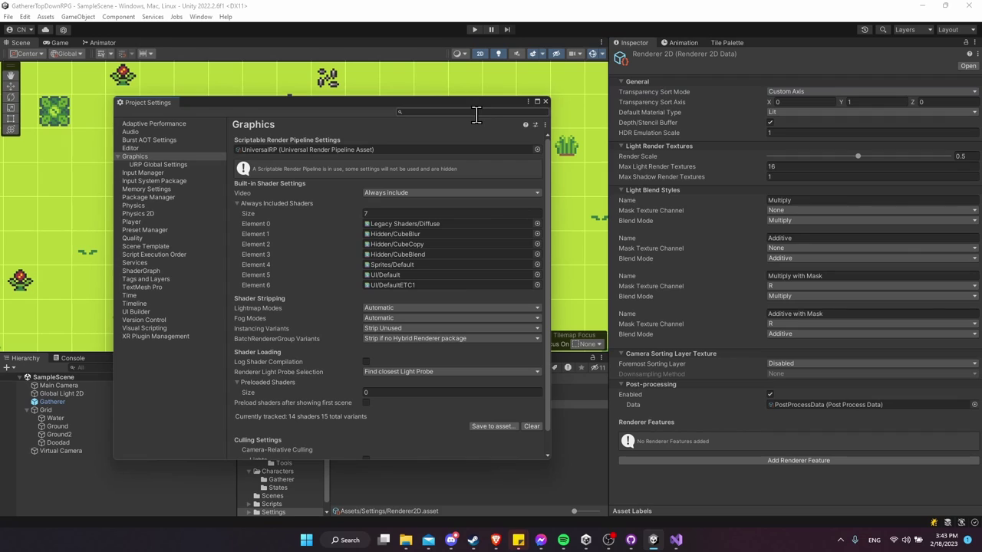
mouse_move(480, 107)
mouse_down()
mouse_move(489, 118)
mouse_move(491, 106)
mouse_up()
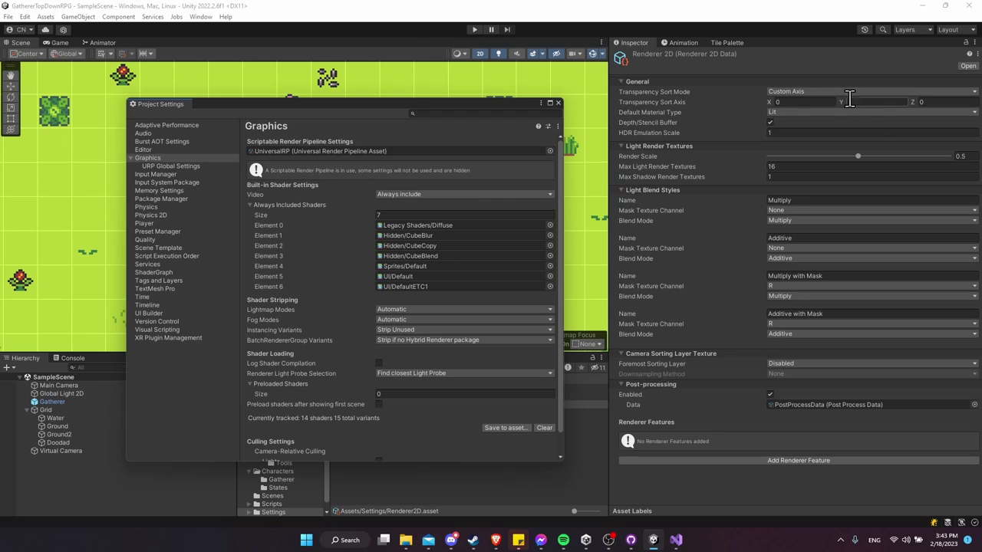
click(558, 103)
Set the Doodad tilemap's Tilemap Renderer mode to Individual
click(364, 212)
scroll(400, 201, down, 1)
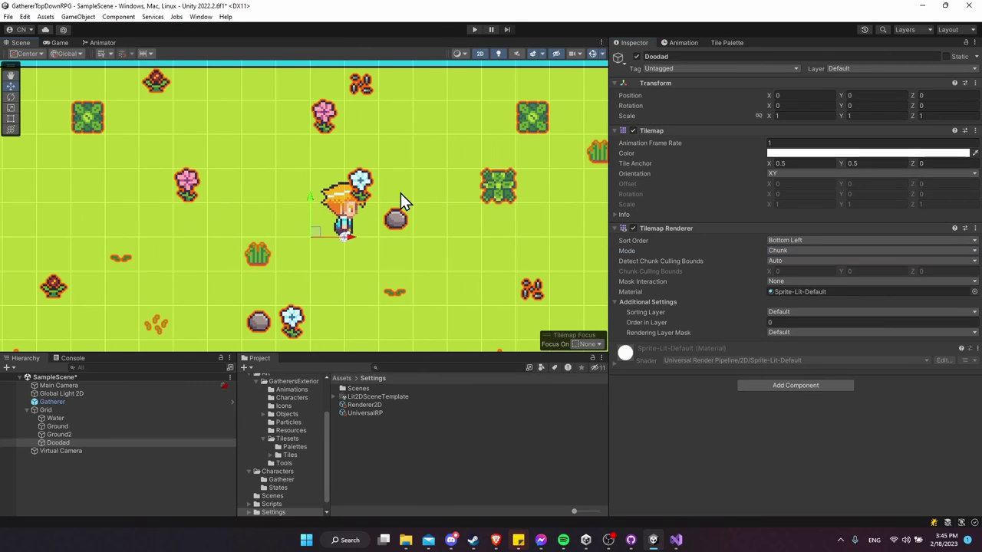
scroll(359, 204, up, 1)
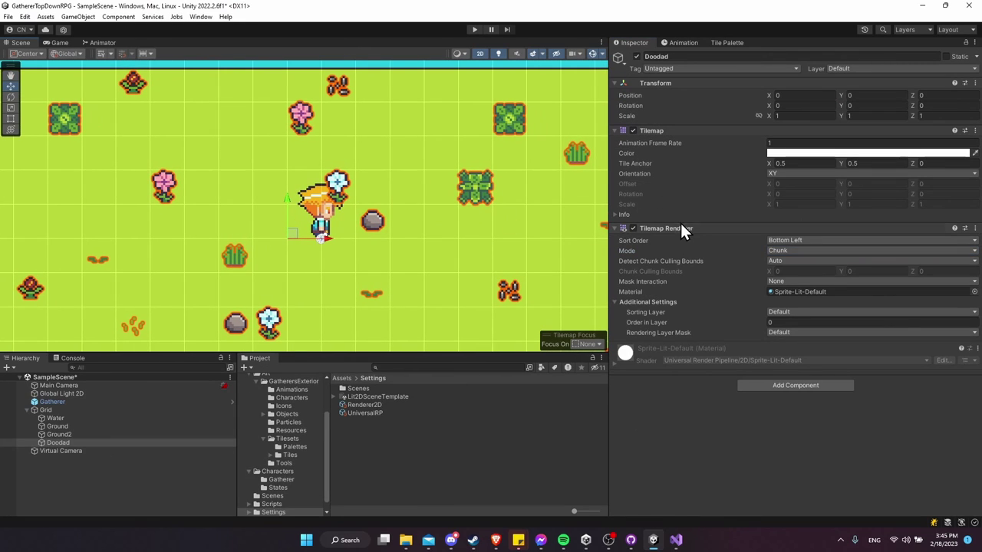
click(773, 250)
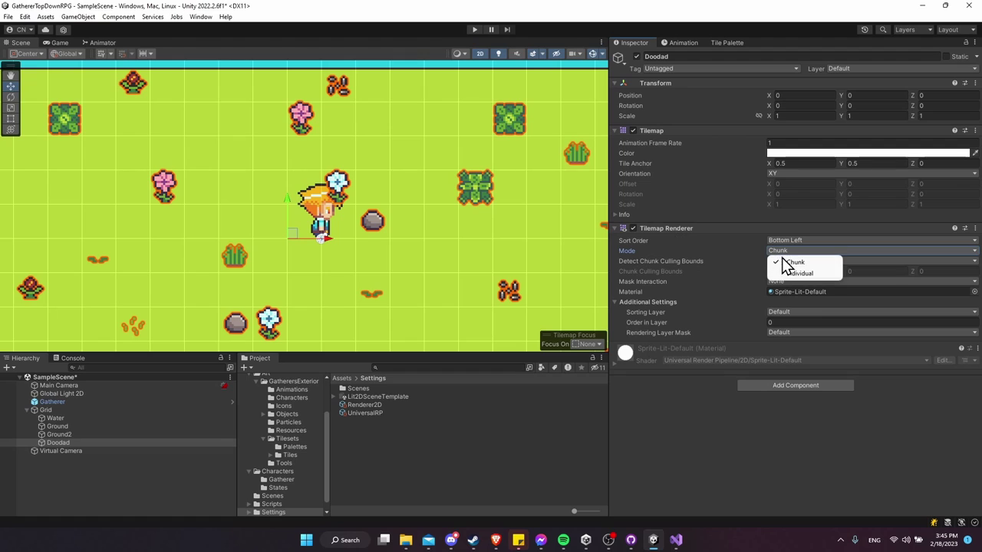
click(793, 276)
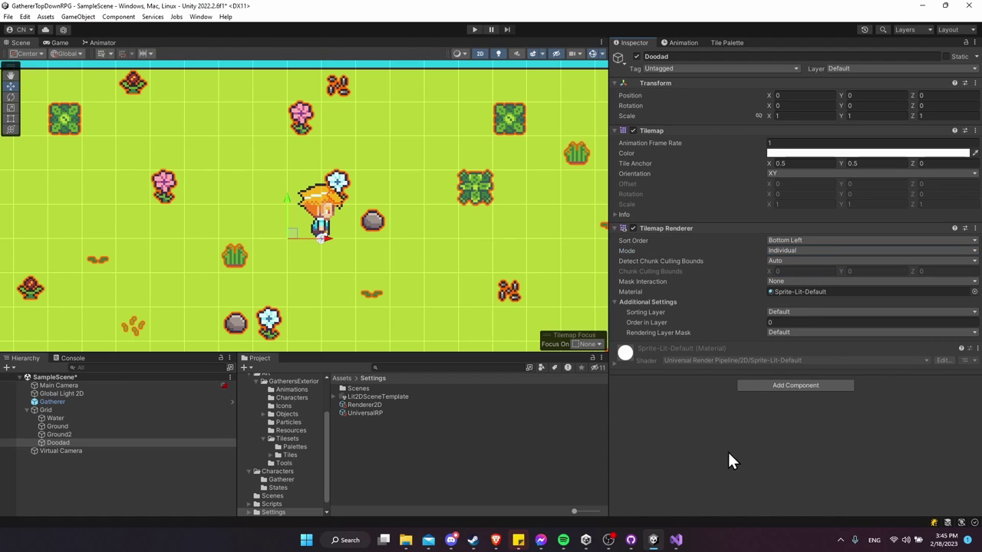
Play-test the scene to check how the Gatherer sorts against the surrounding decorations
middle_drag(505, 202, 439, 210)
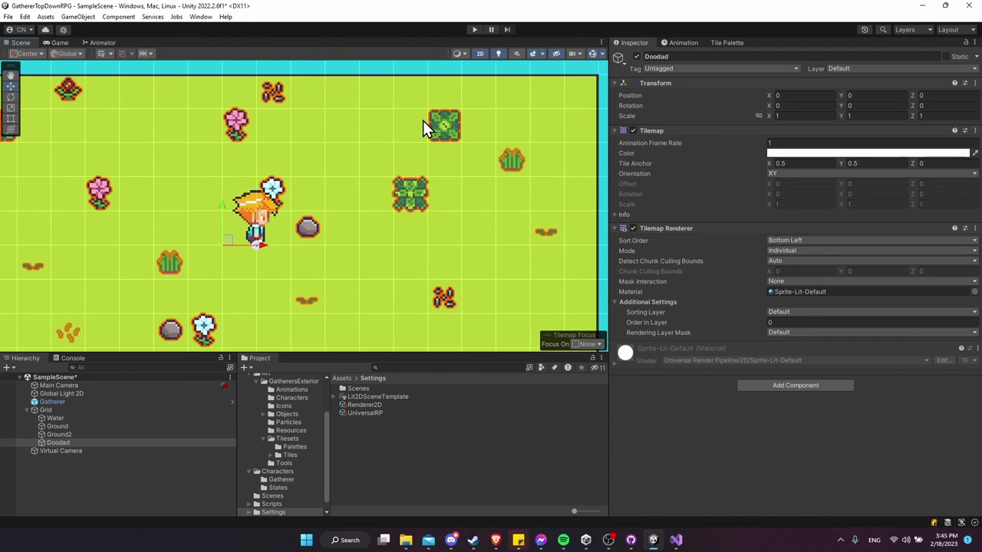
middle_drag(533, 241, 506, 217)
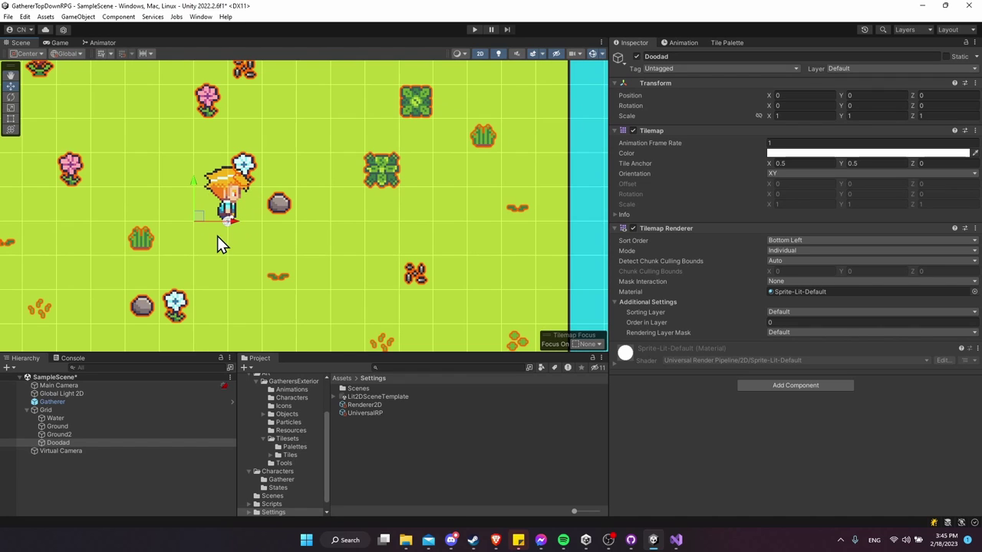
middle_drag(219, 244, 235, 254)
scroll(355, 184, down, 3)
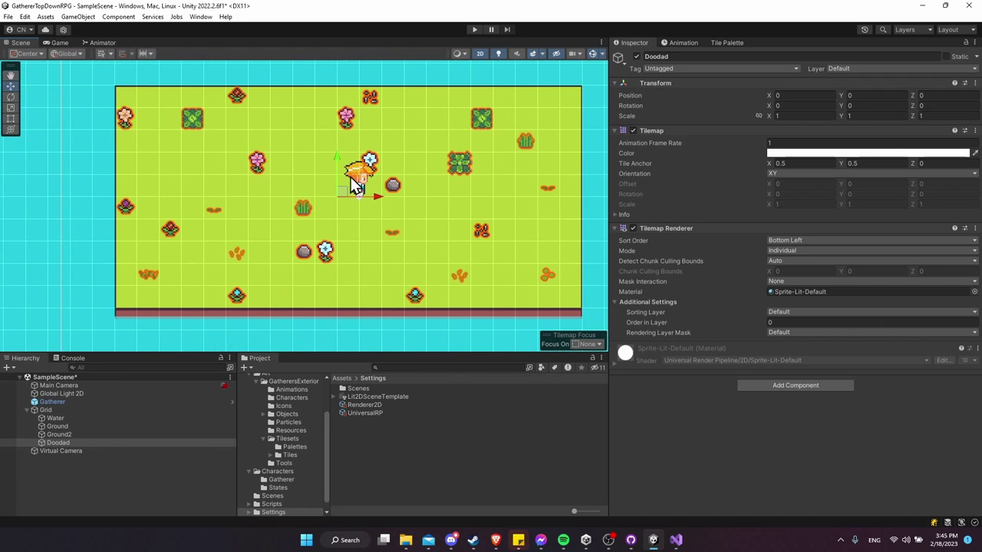
scroll(372, 172, up, 5)
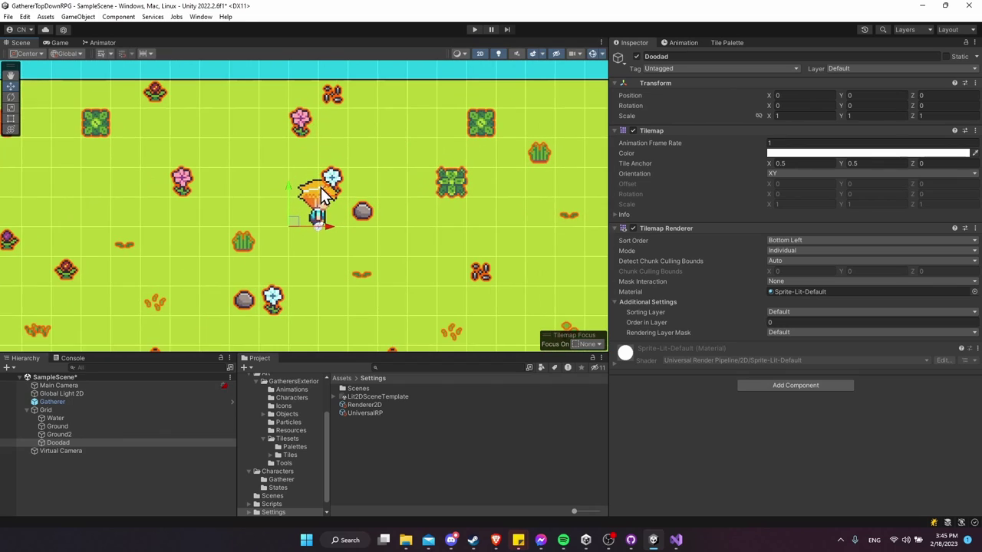
click(473, 29)
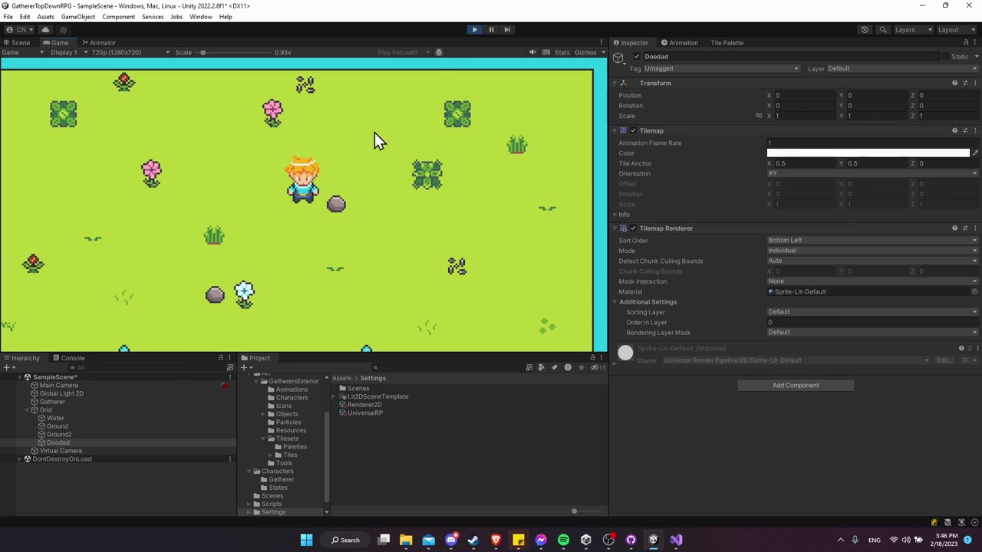
click(474, 29)
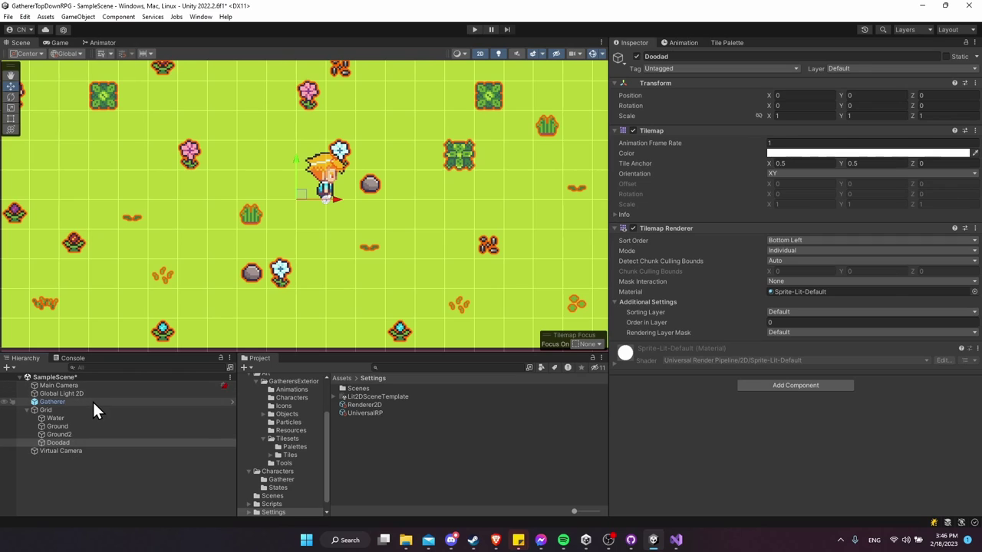
Open the Gatherer prefab and set its Sprite Renderer's Sprite Sort Point to Pivot
click(92, 402)
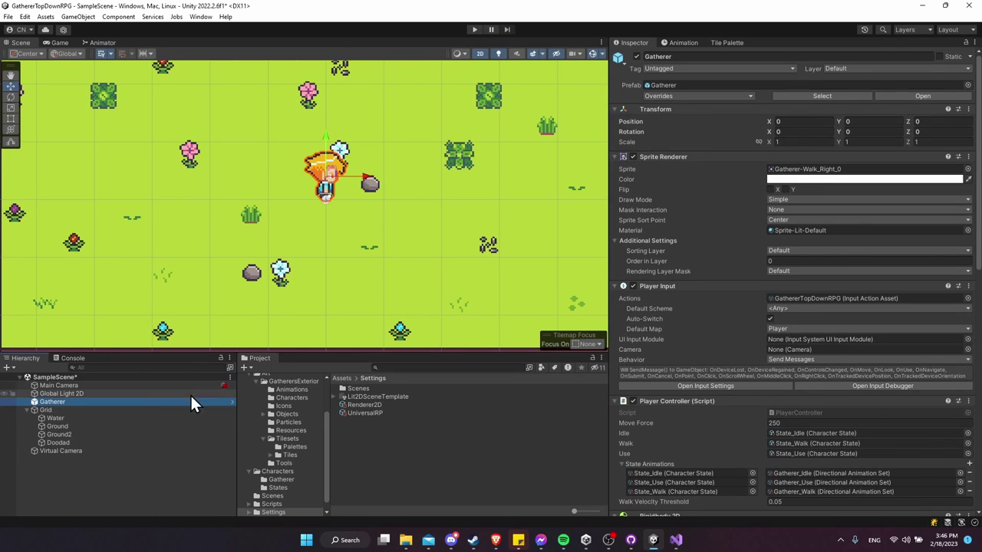
click(231, 402)
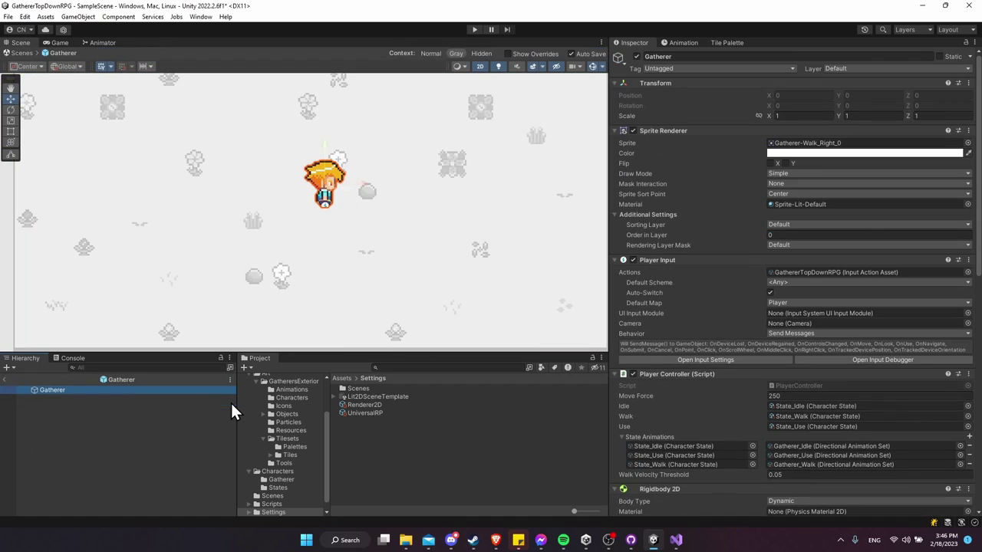
click(779, 195)
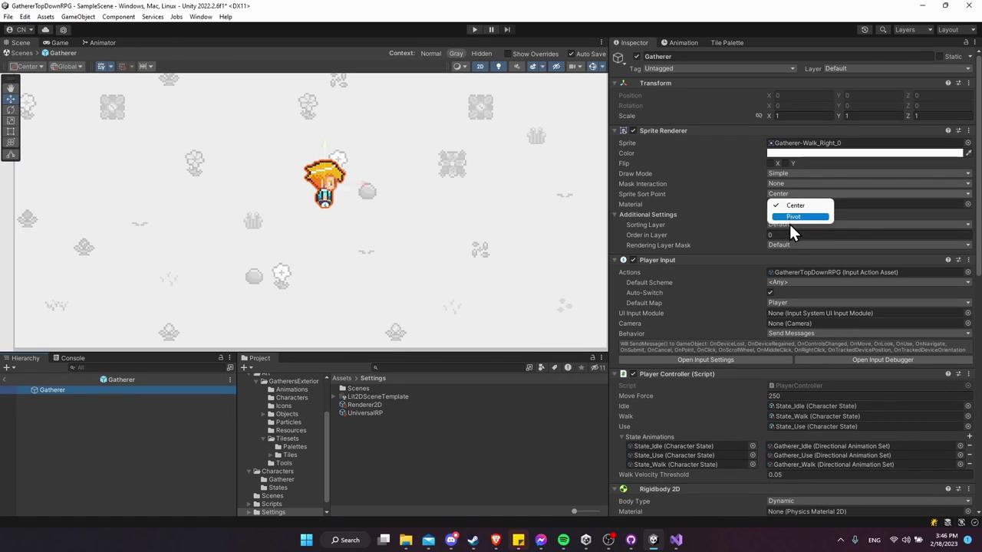
click(798, 217)
Play-test the scene by walking the Gatherer up and down past the white flower to check the pivot-based sorting
click(476, 30)
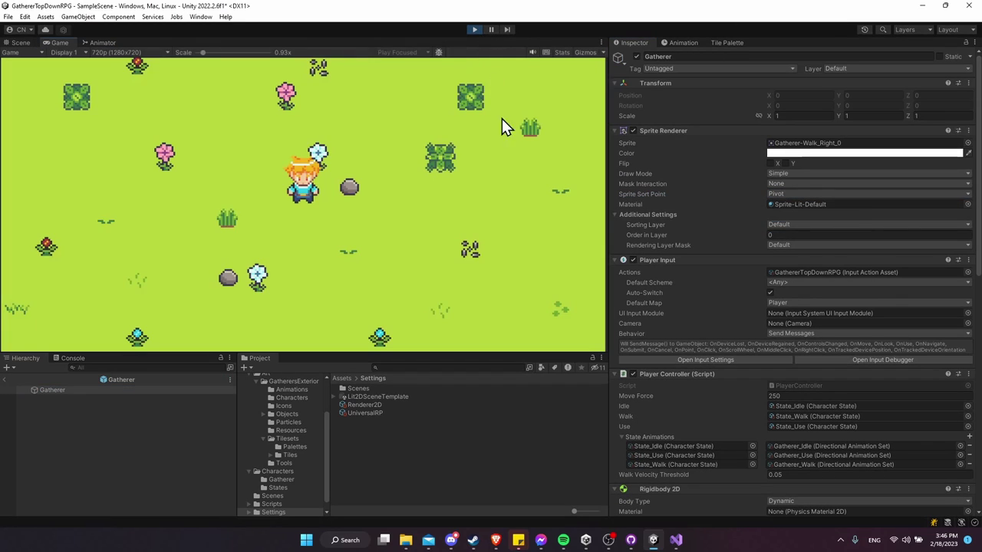
key(w)
key(s)
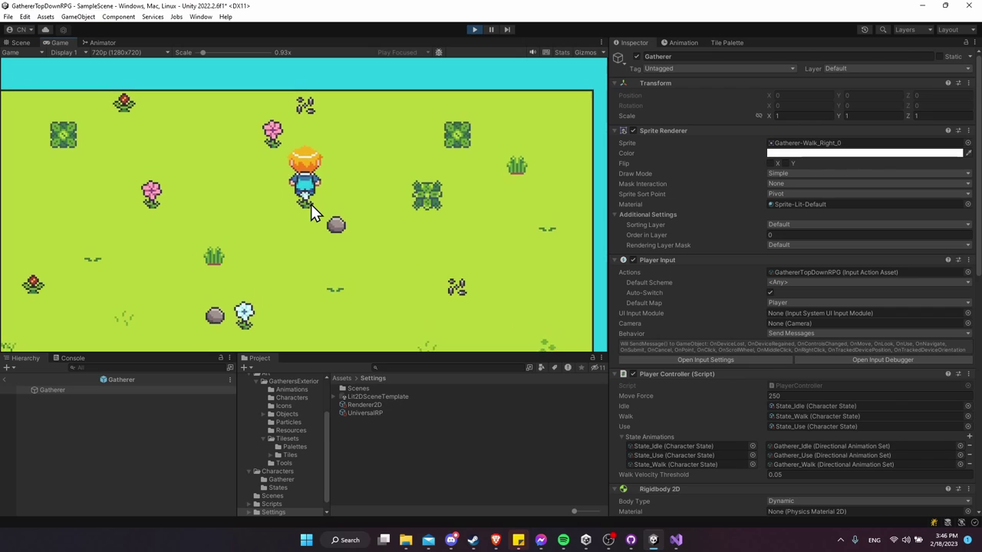
key(w)
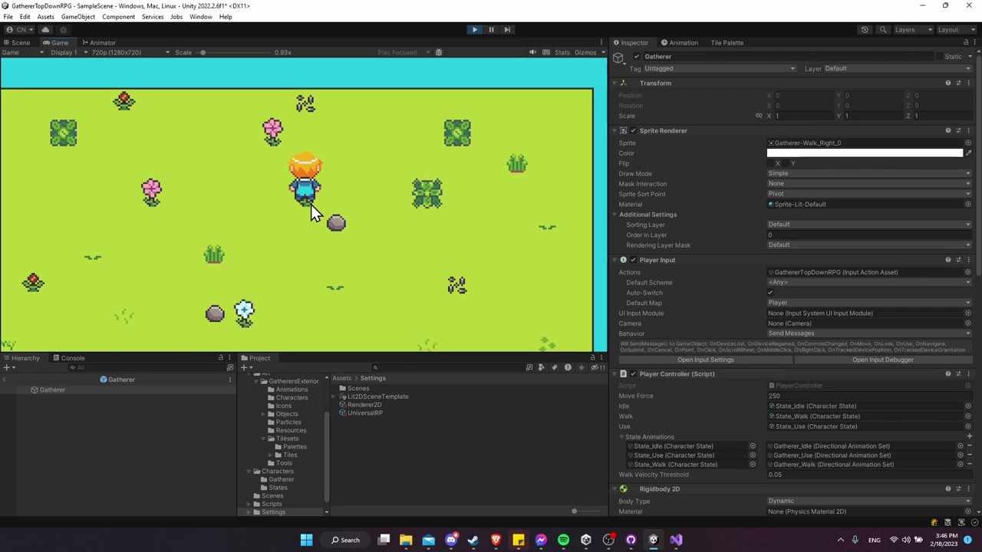
key(s)
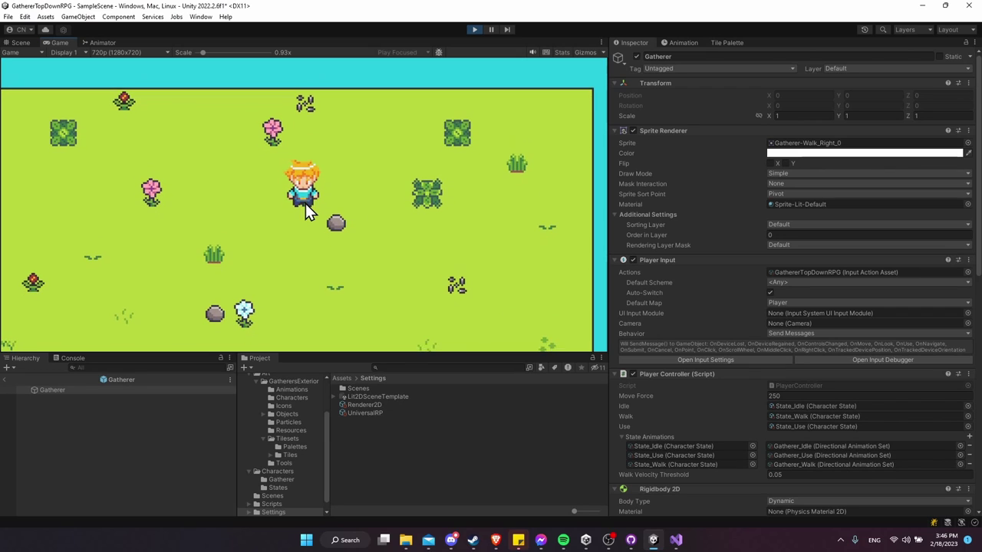
key(w)
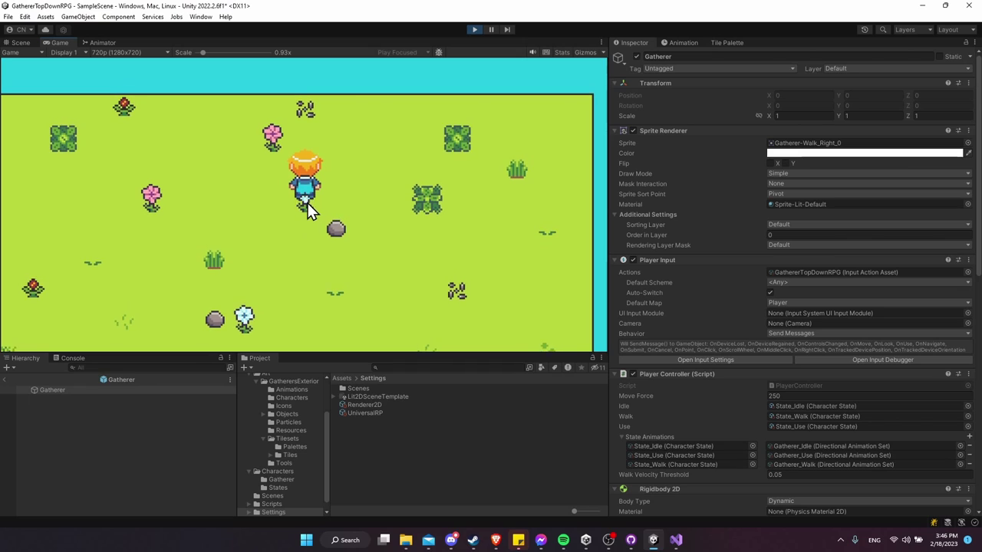
key(s)
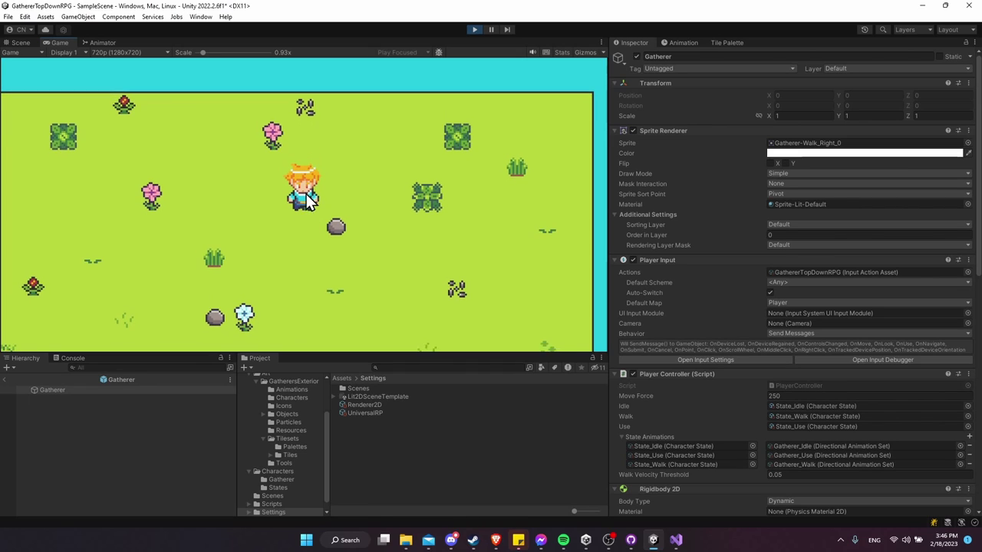
key(w)
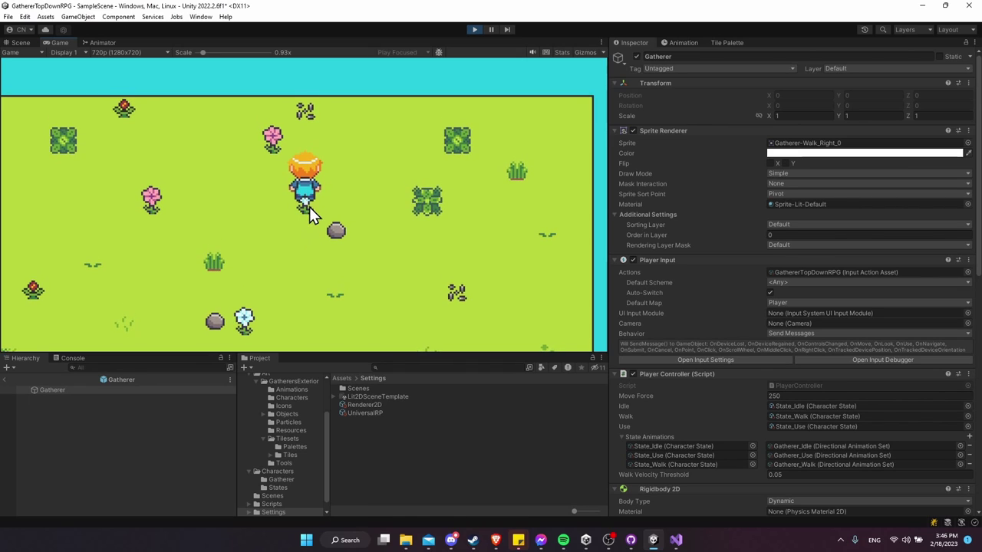
key(s)
key(s)
key(w)
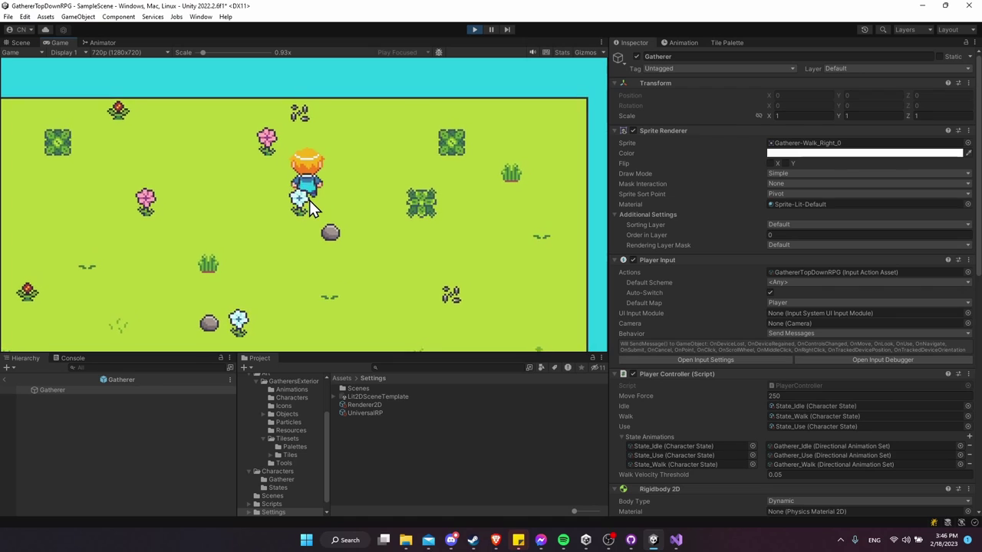
key(s)
key(w)
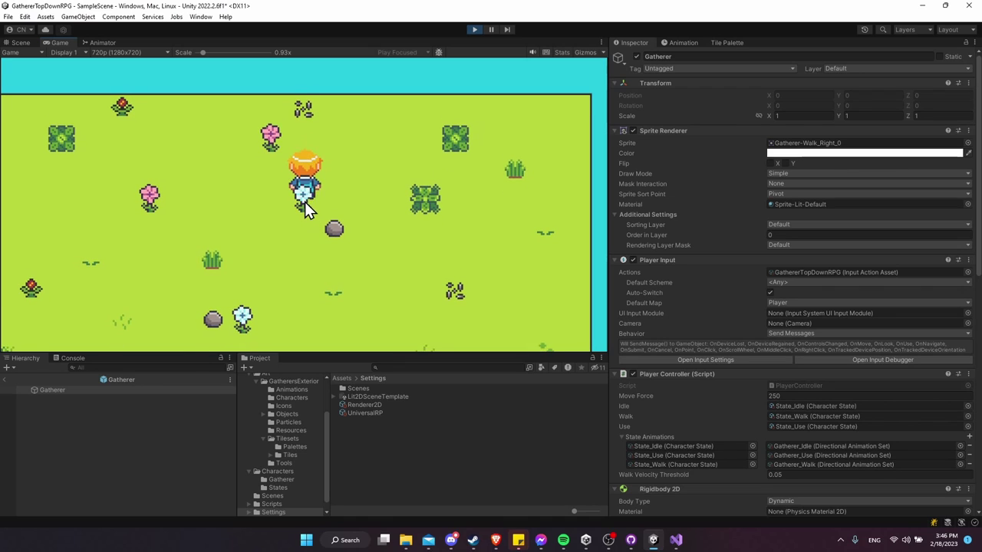
key(s)
key(w)
key(w)
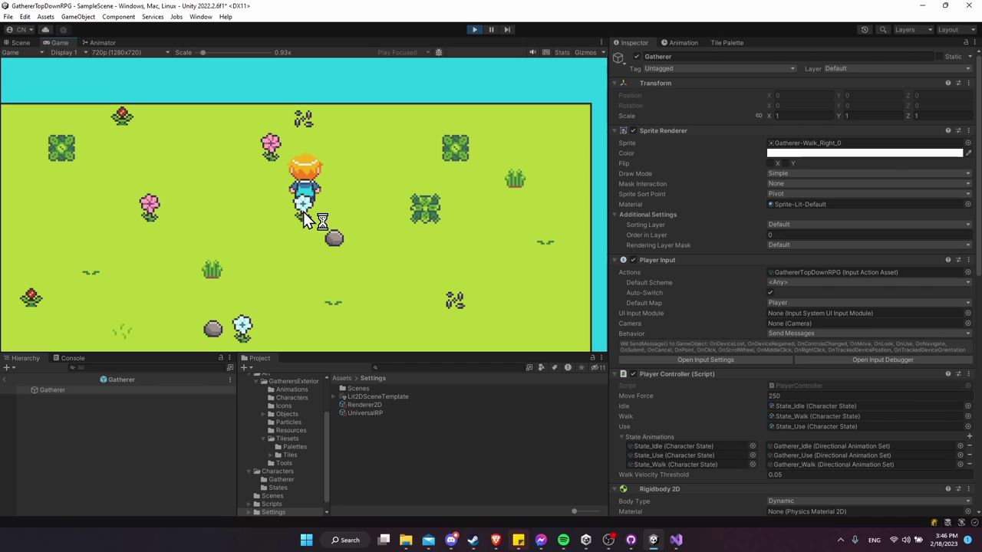
key(w)
key(s)
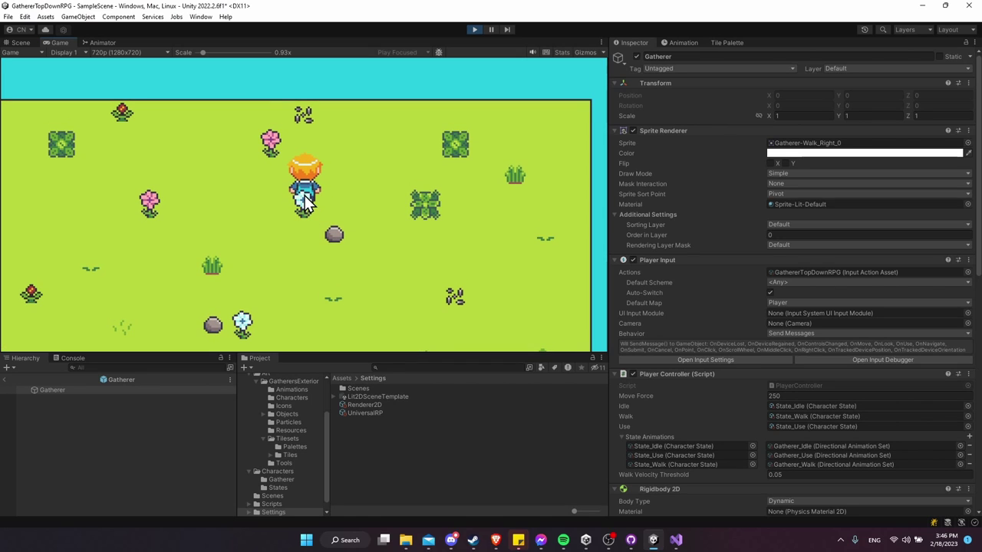
key(s)
key(w)
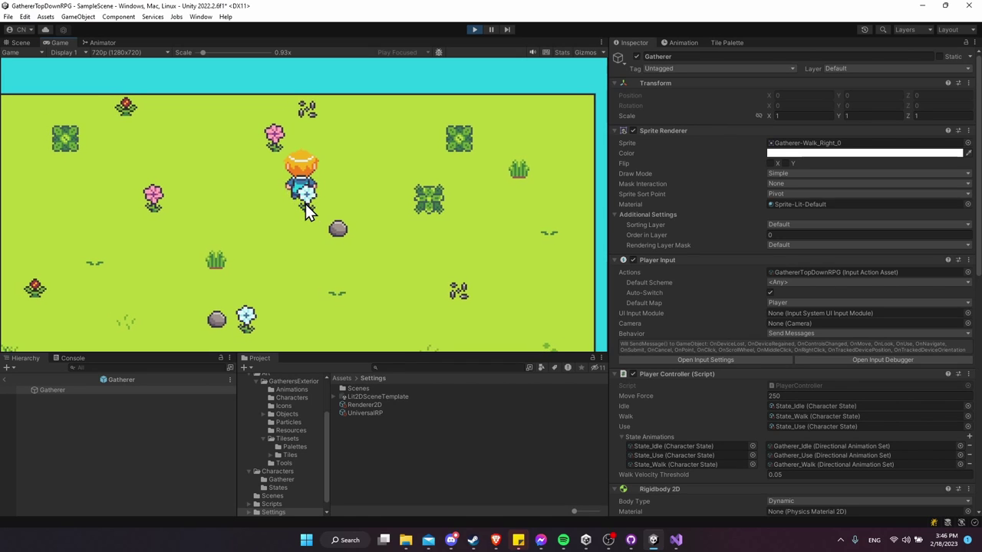
key(s)
key(w)
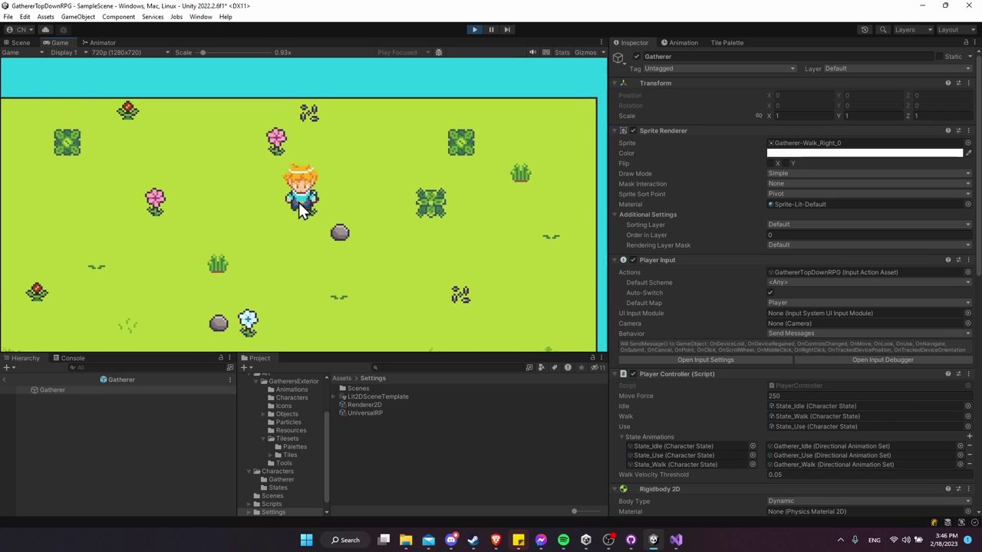
click(474, 29)
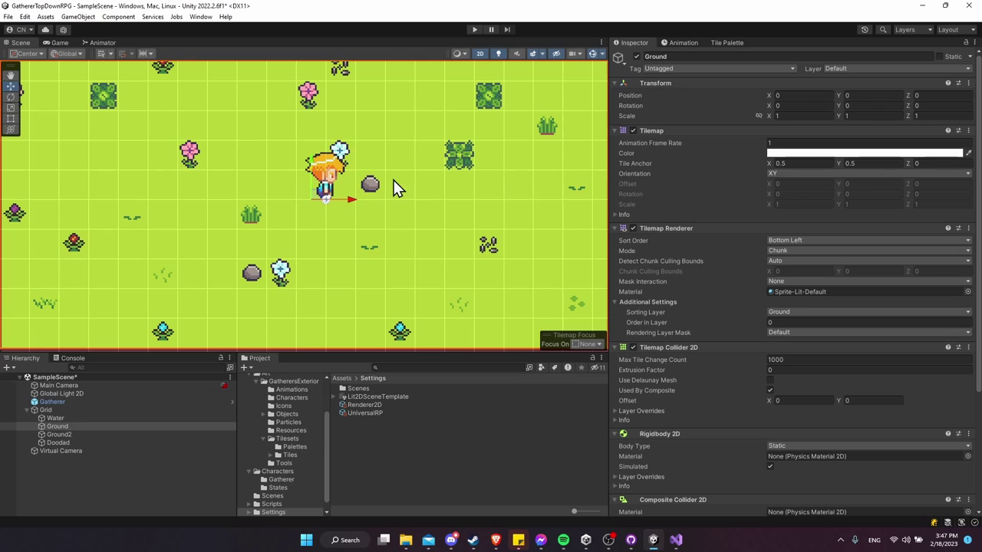
Open the decor_grass texture from the GatherersExterior Tilesets folder in the Sprite Editor
middle_drag(392, 188, 365, 198)
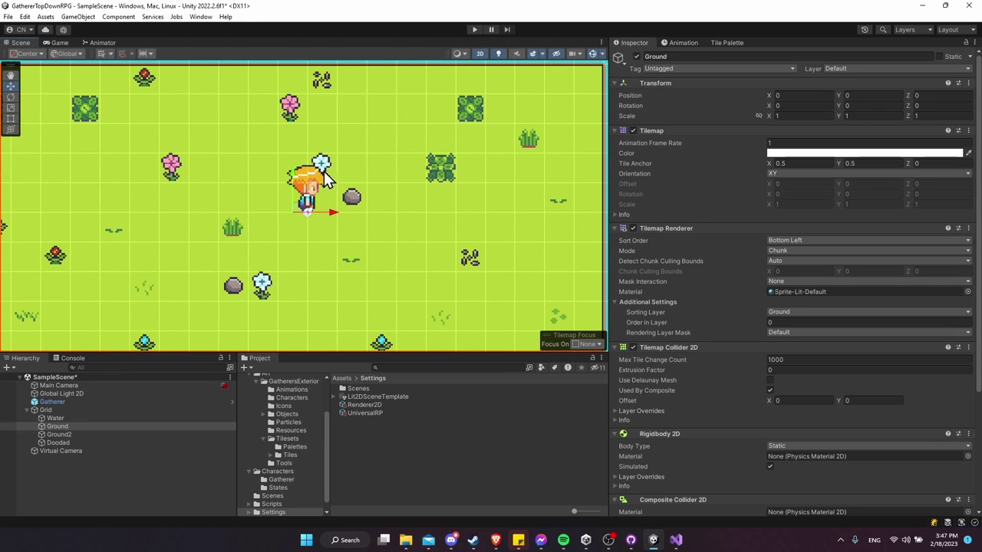
scroll(307, 435, up, 3)
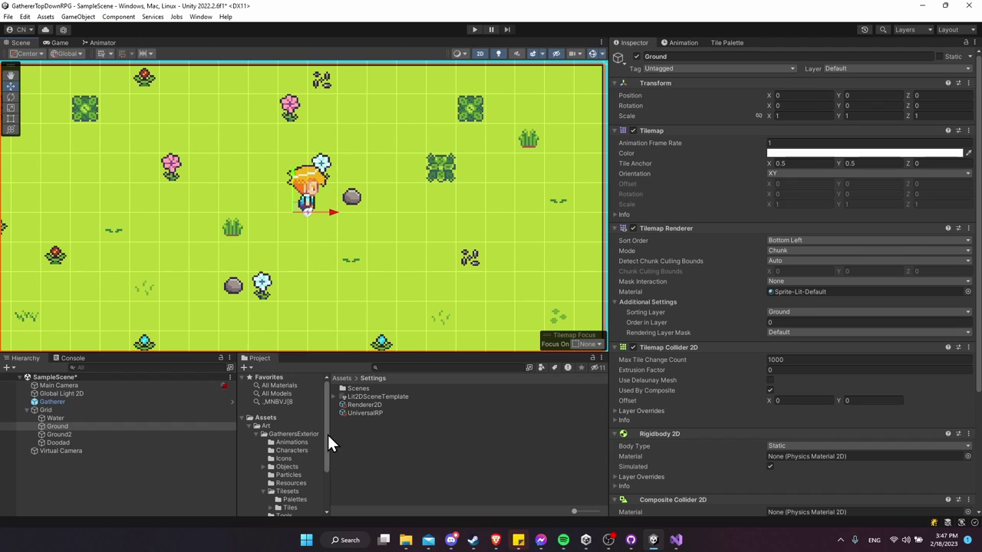
scroll(327, 448, down, 1)
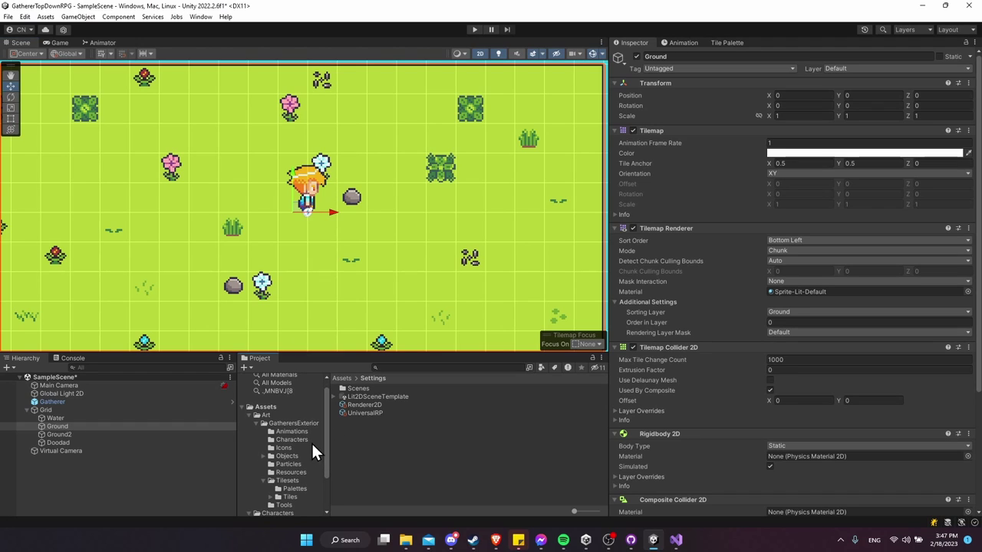
scroll(288, 457, down, 2)
click(290, 460)
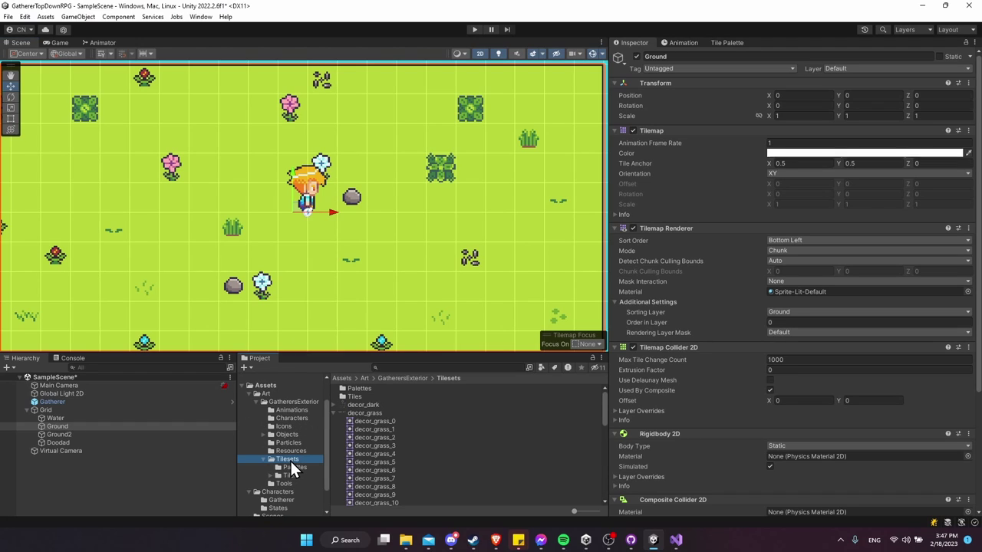
click(348, 412)
click(958, 164)
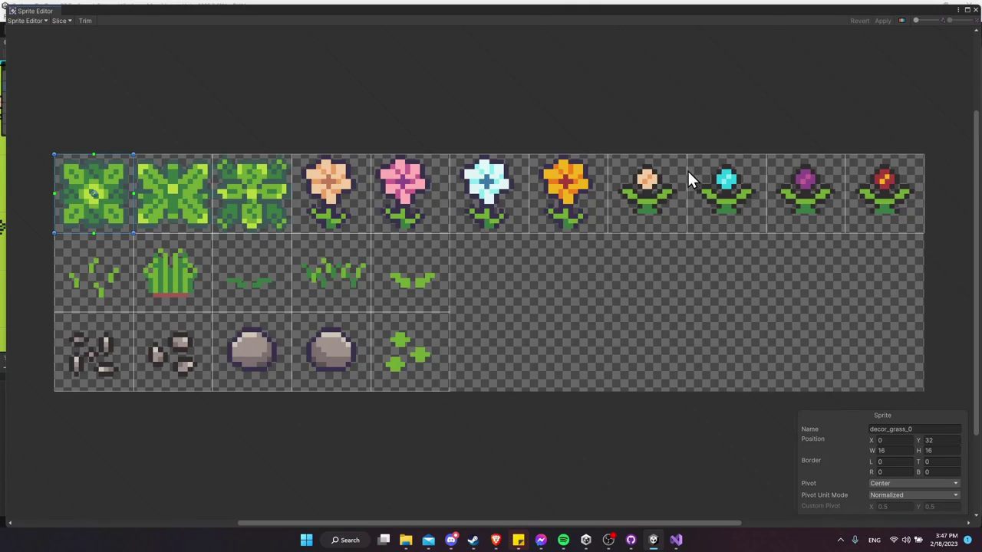
Move the pivot of the peach flower sprite decor_grass_3 to its stem base, with a custom pivot of X 0.5, Y 0.1
click(330, 218)
drag(333, 197, 330, 225)
click(413, 196)
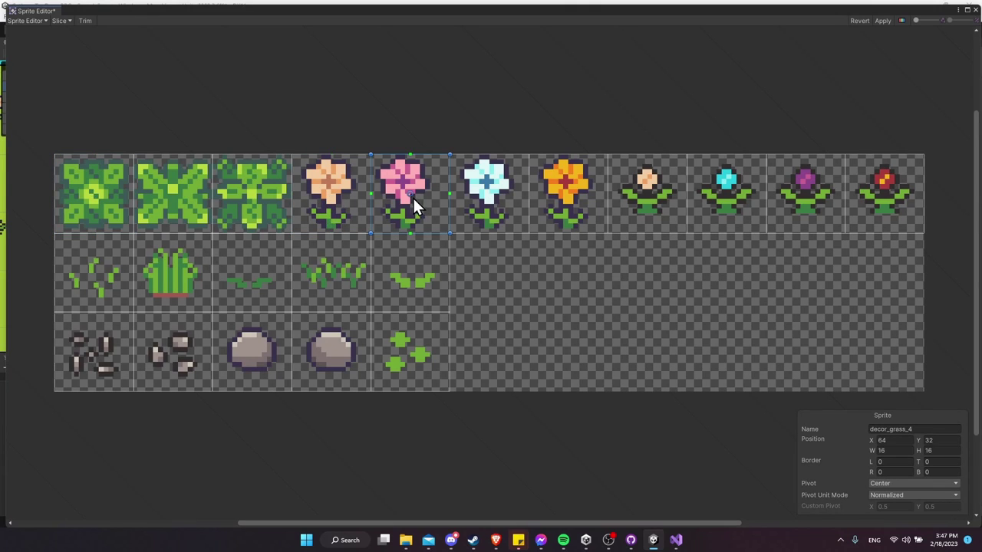
click(325, 185)
text(0.)
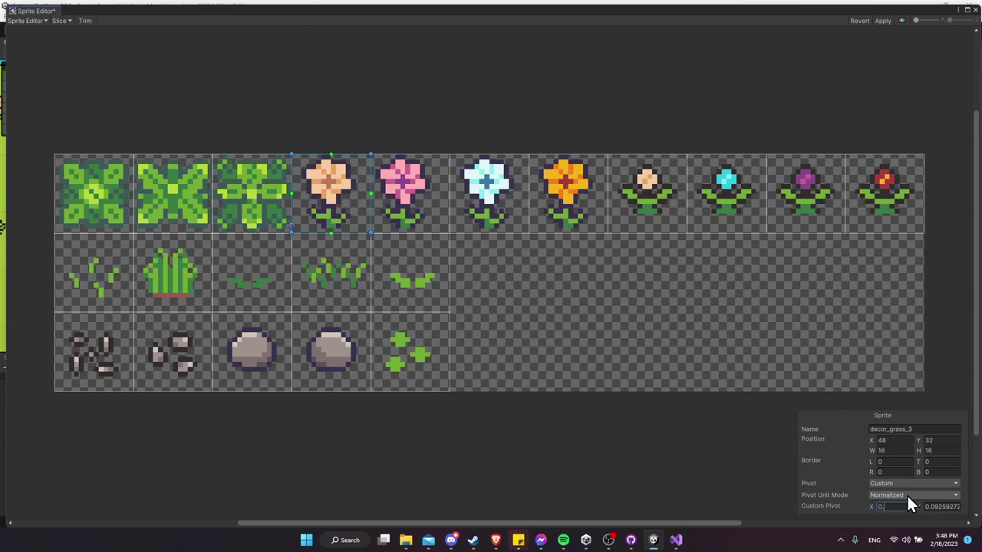
text(5)
click(951, 507)
text(0.1)
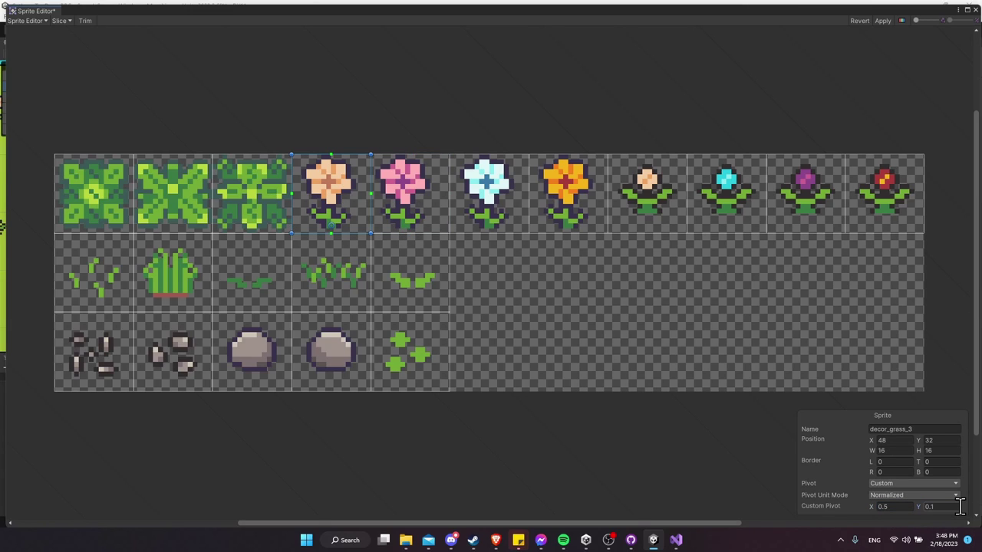
key(Return)
Set the custom pivot of the pink flower sprite decor_grass_4 to X 0.5, Y 0.1
click(435, 198)
click(900, 508)
text(0.)
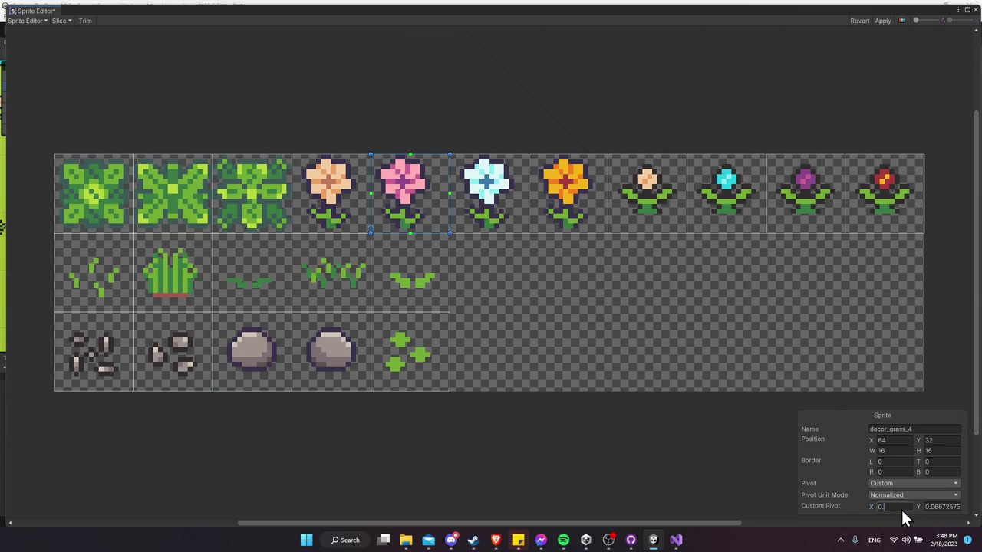
text(5)
key(Tab)
text(0.1)
key(Return)
Set the custom pivot of the white flower sprite decor_grass_5 to X 0.5, Y 0.1
click(457, 192)
click(904, 506)
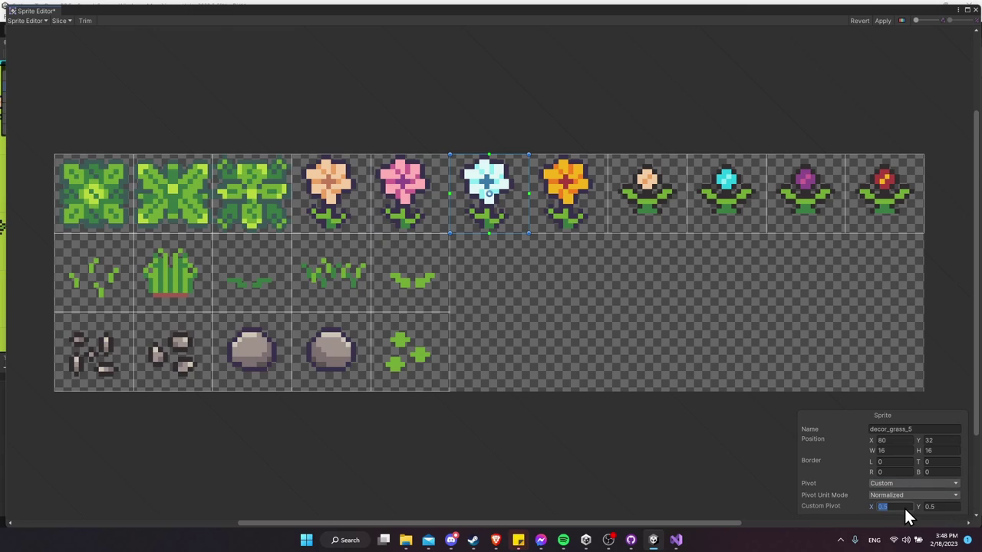
text(0.5)
key(Tab)
Give the orange flower sprite decor_grass_6 a custom pivot with Y 0.1, apply the sprite changes and close the Sprite Editor
click(568, 188)
click(905, 483)
click(910, 481)
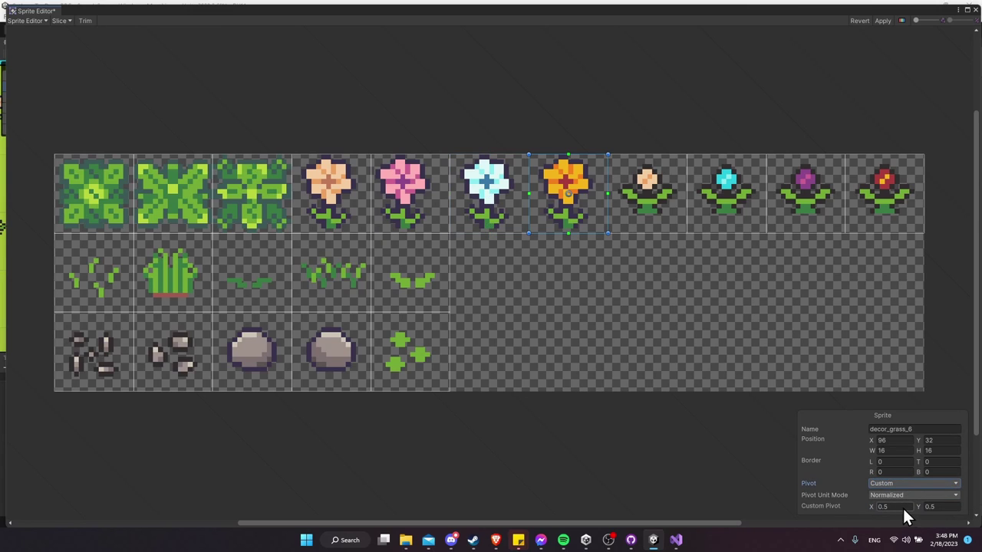
click(942, 506)
text(0.1)
click(883, 21)
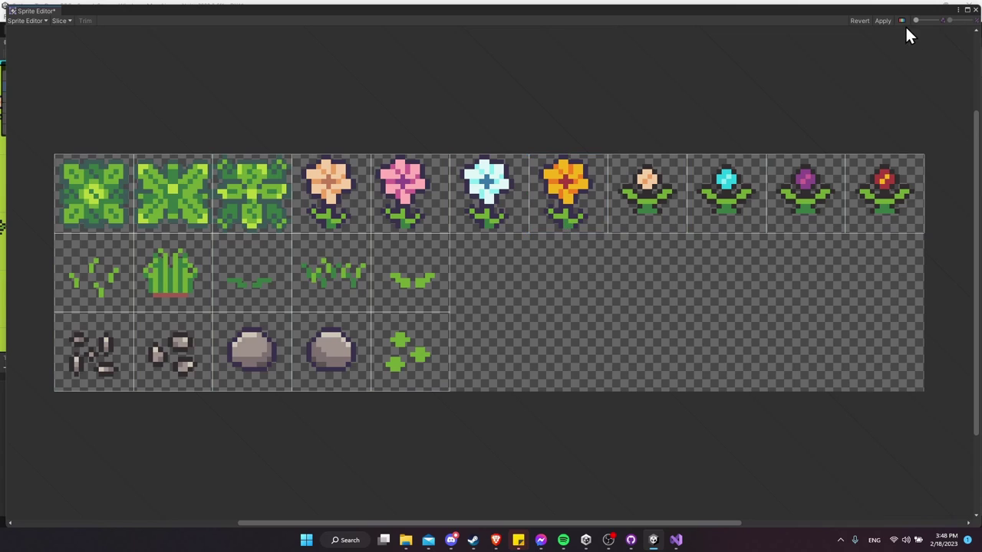
click(975, 10)
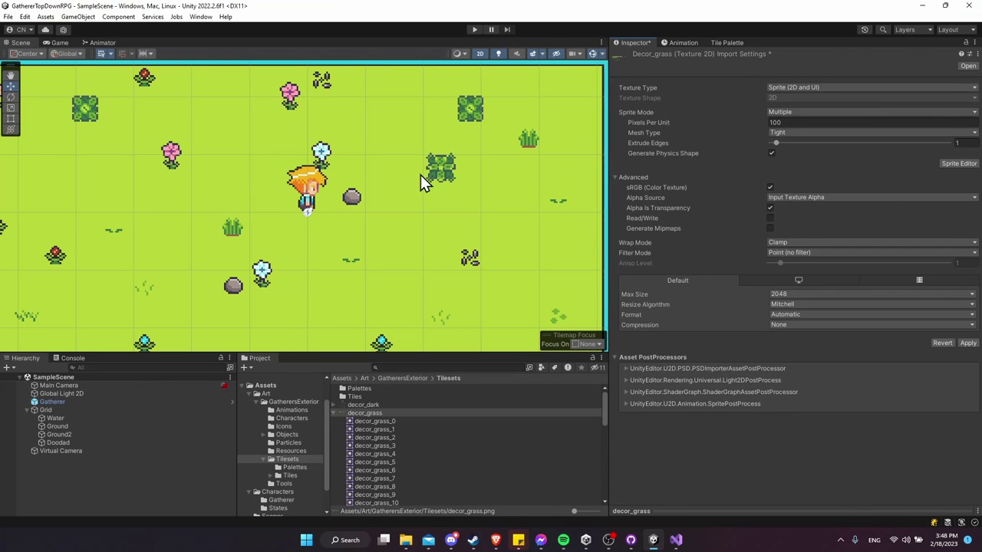
Play-test the scene to check how the Gatherer sorts against the flowers with their new pivots
click(473, 27)
click(485, 294)
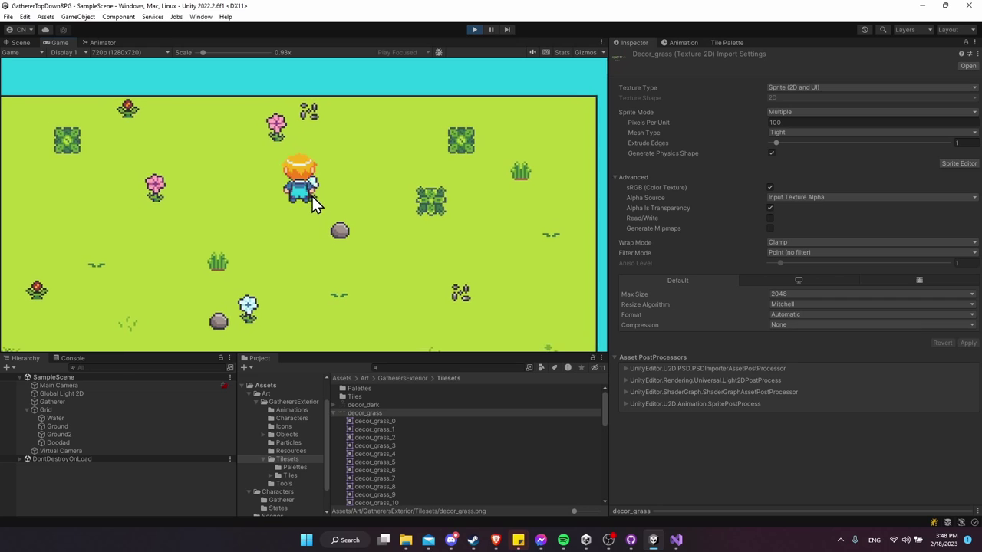
click(475, 30)
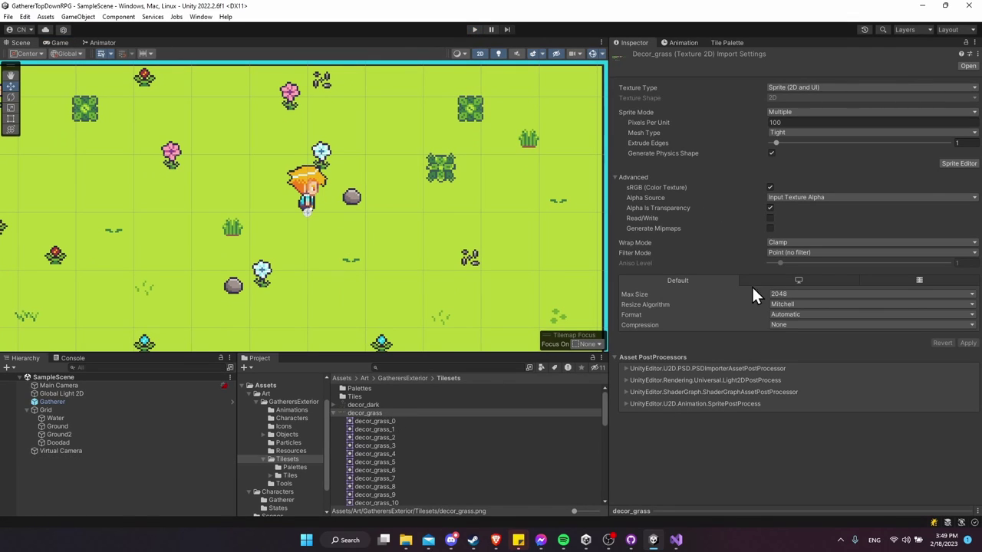
Give the small peach flower sprite decor_grass_7 of the decor_grass sheet a custom pivot with Y 0.25
click(959, 163)
click(647, 207)
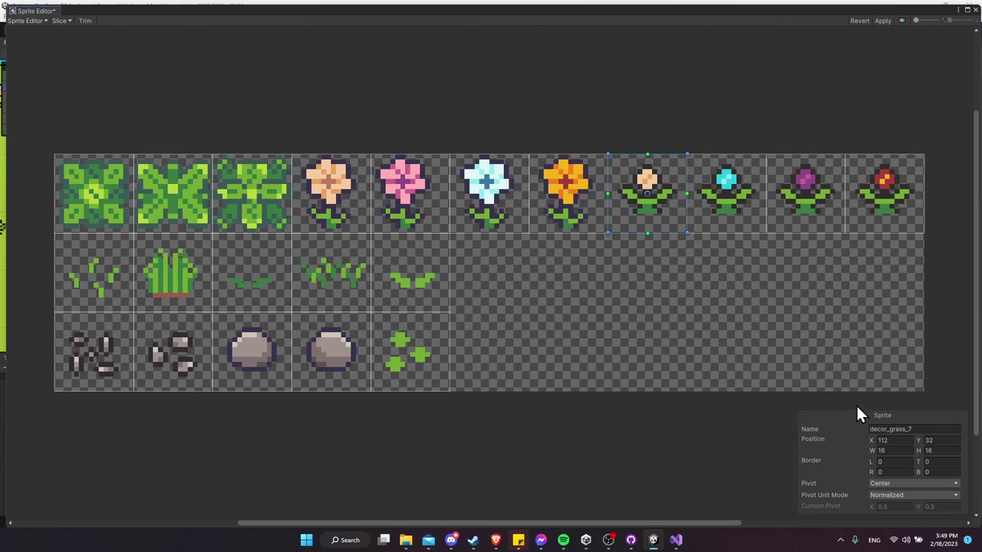
click(899, 485)
click(897, 482)
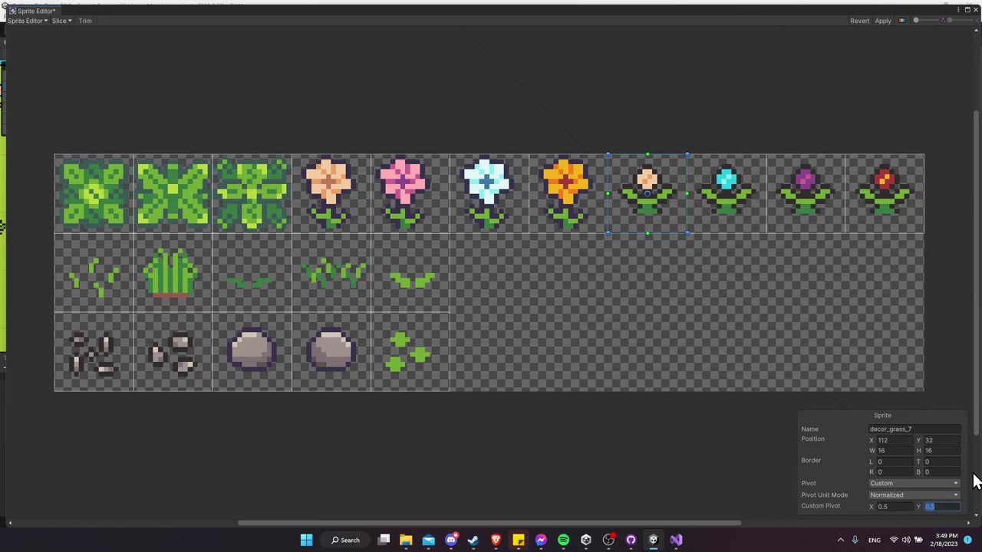
text(0.1)
drag(654, 230, 648, 212)
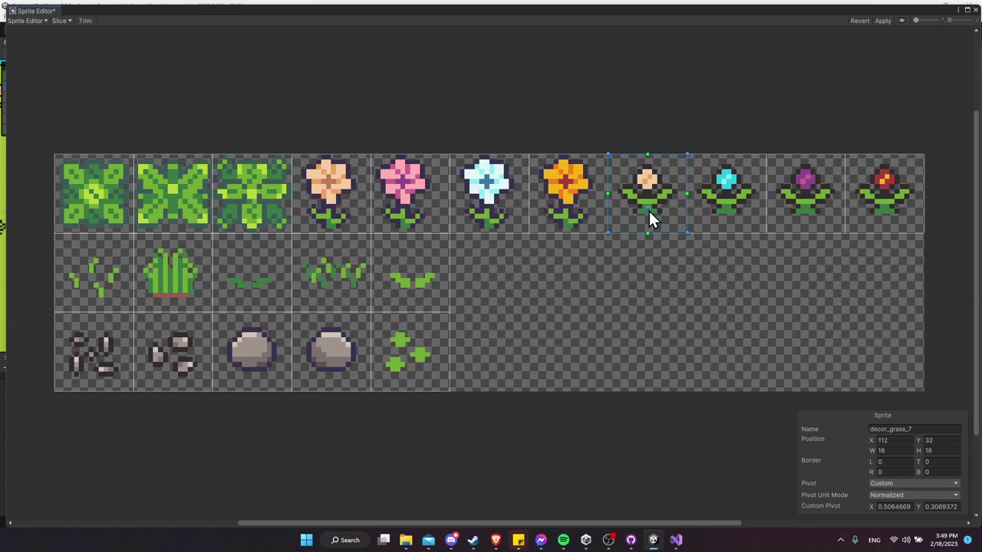
click(943, 508)
text(0.25)
Switch the pivots of the small cyan and small purple flower sprites from Center to Custom
click(740, 205)
click(922, 484)
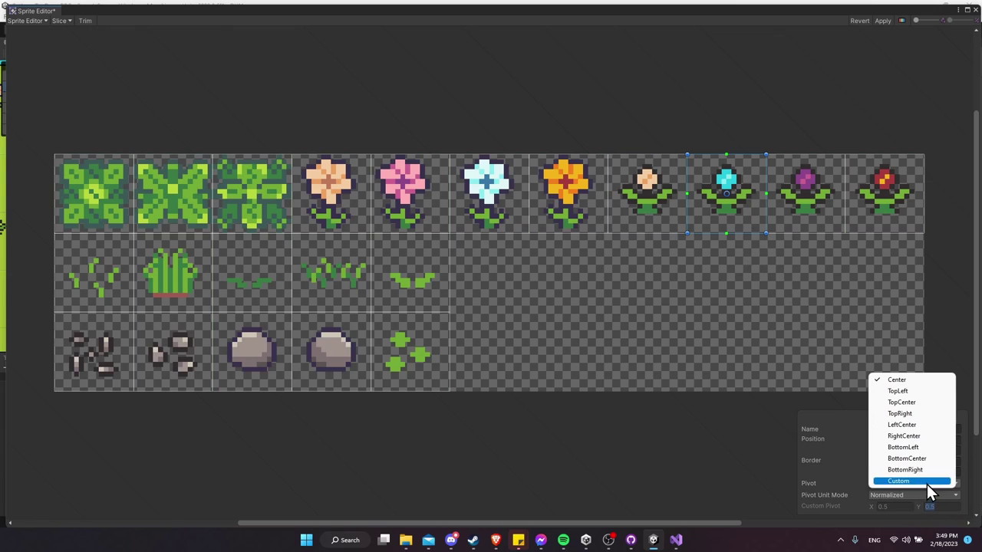
click(925, 481)
click(791, 176)
click(947, 487)
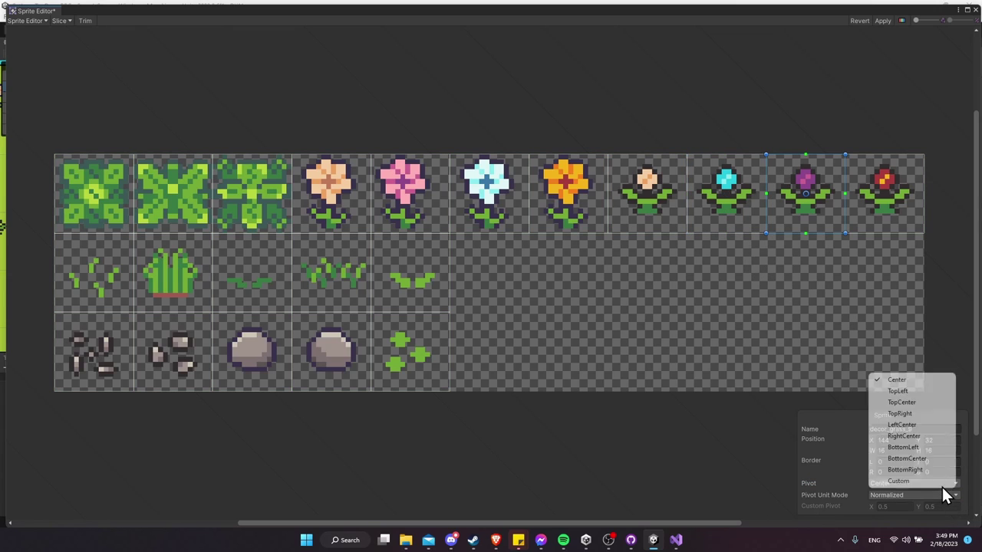
click(940, 503)
Give the small red flower sprite a custom pivot with Y 0.25
click(882, 228)
click(927, 485)
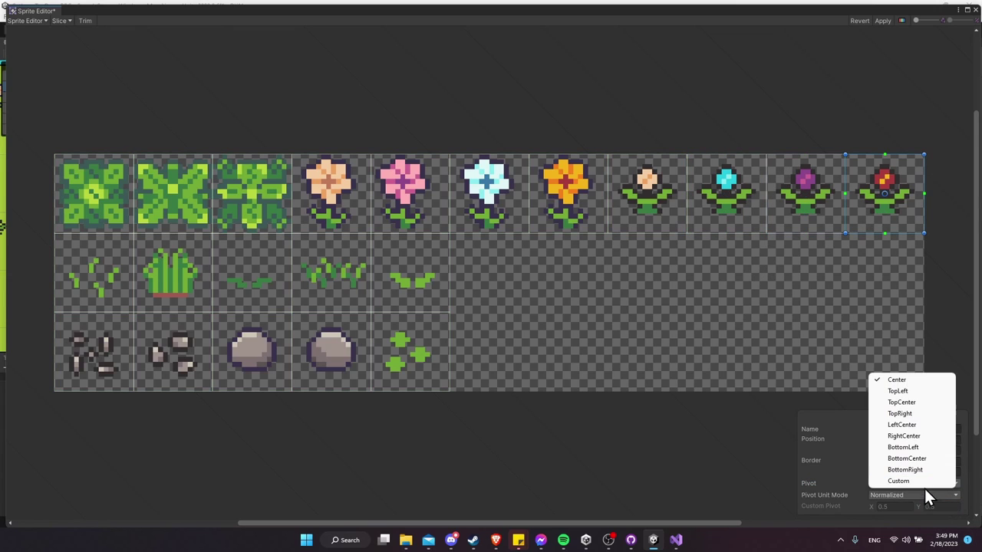
click(925, 482)
click(937, 506)
text(0.25)
click(702, 303)
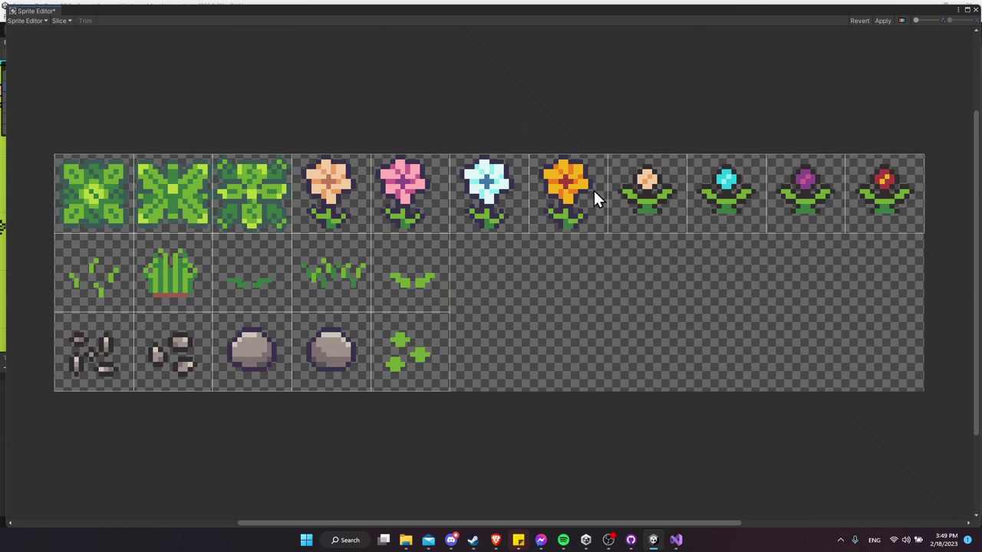
Examine the pivot settings and positions of the leafy bush, large flower and grass tuft sprites
click(236, 197)
click(554, 316)
click(277, 208)
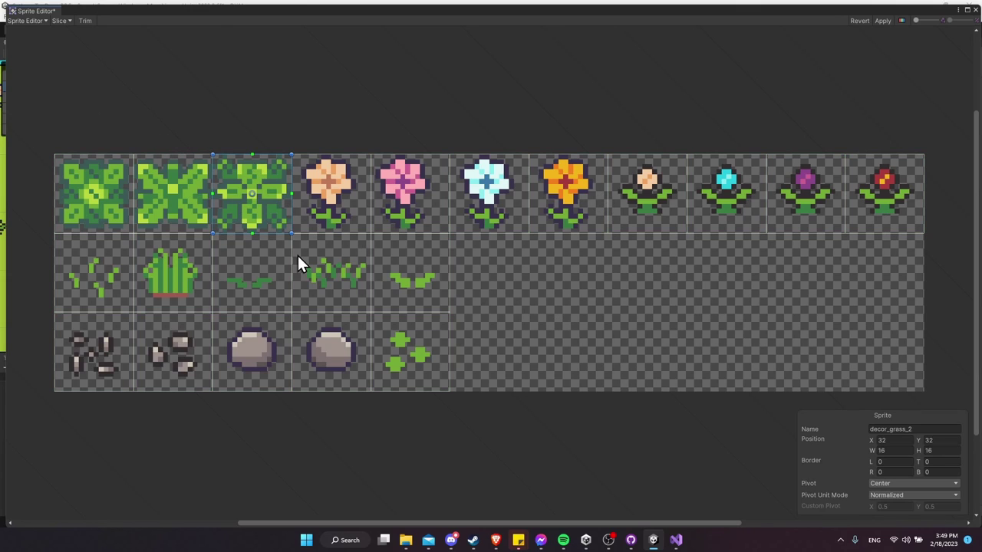
click(321, 205)
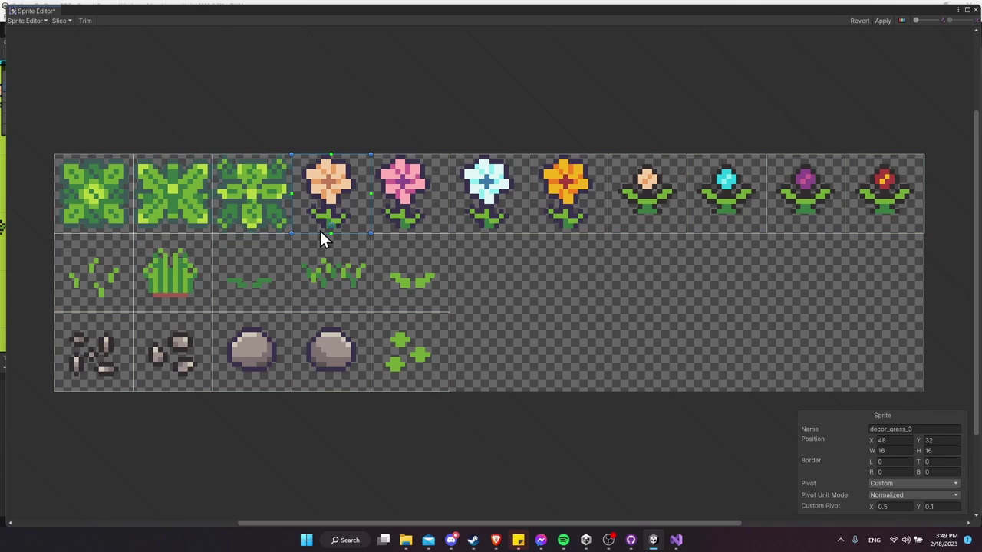
click(394, 182)
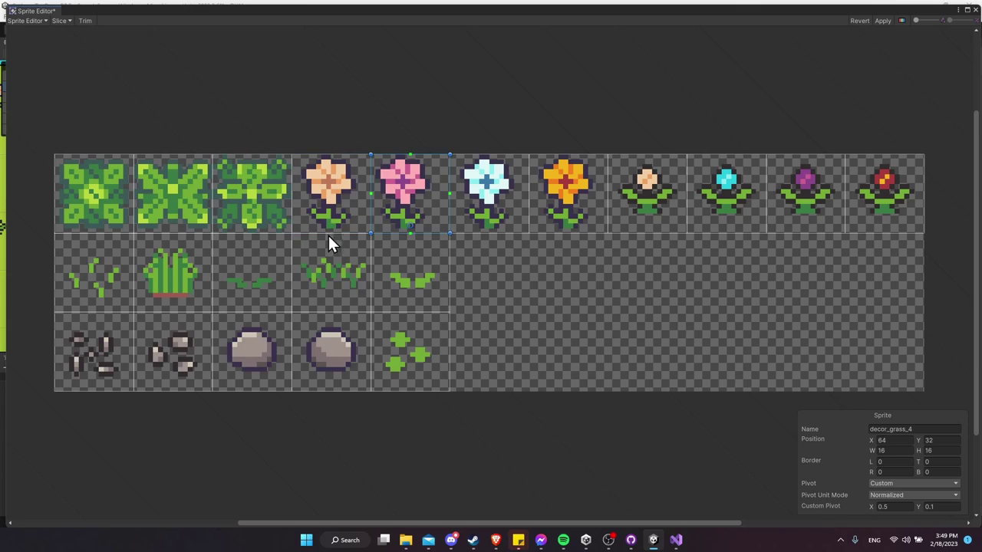
click(518, 264)
click(405, 219)
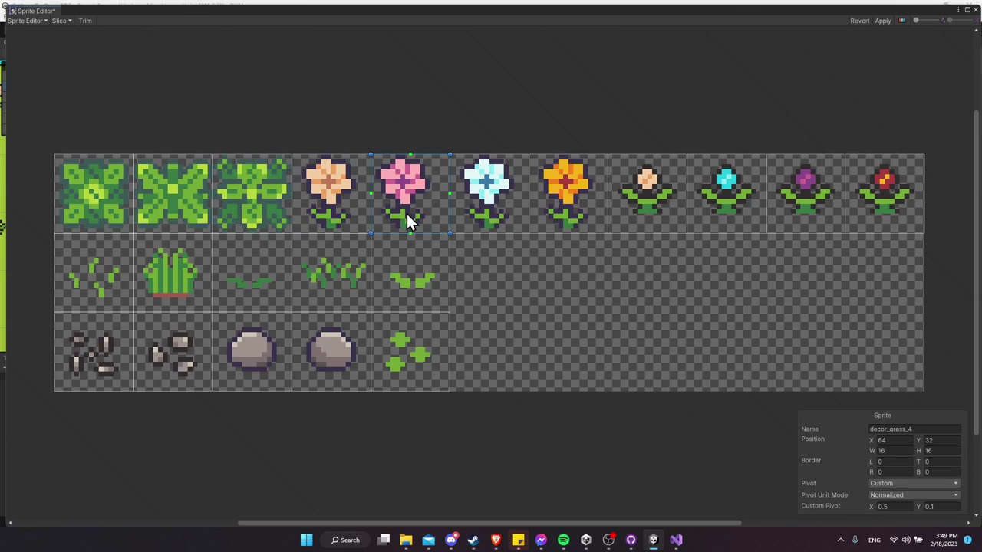
click(467, 259)
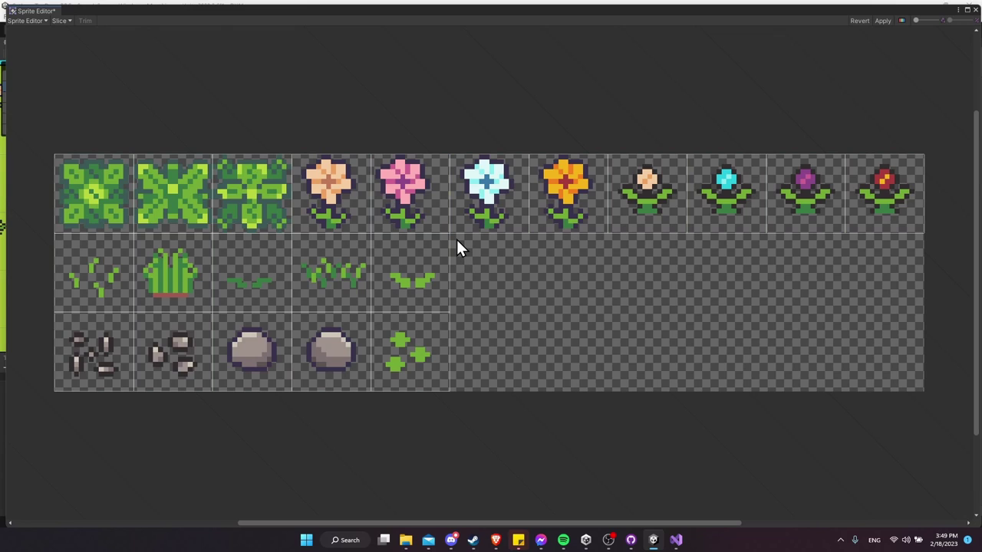
click(115, 273)
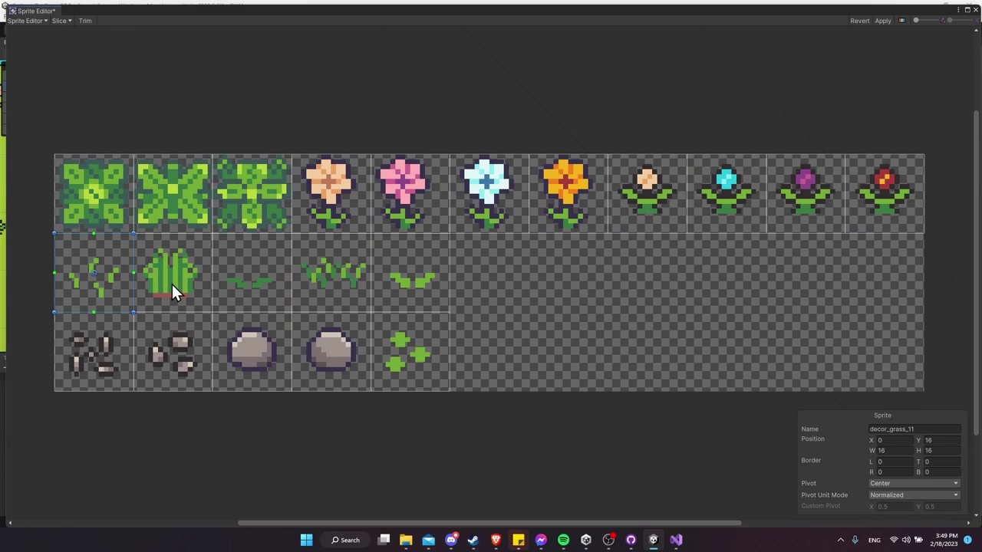
click(171, 284)
click(376, 279)
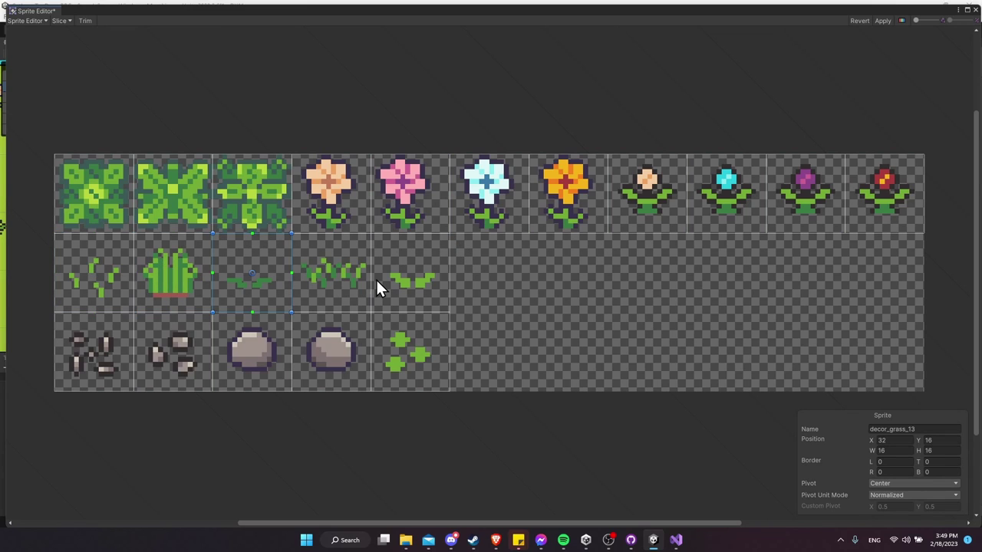
click(349, 273)
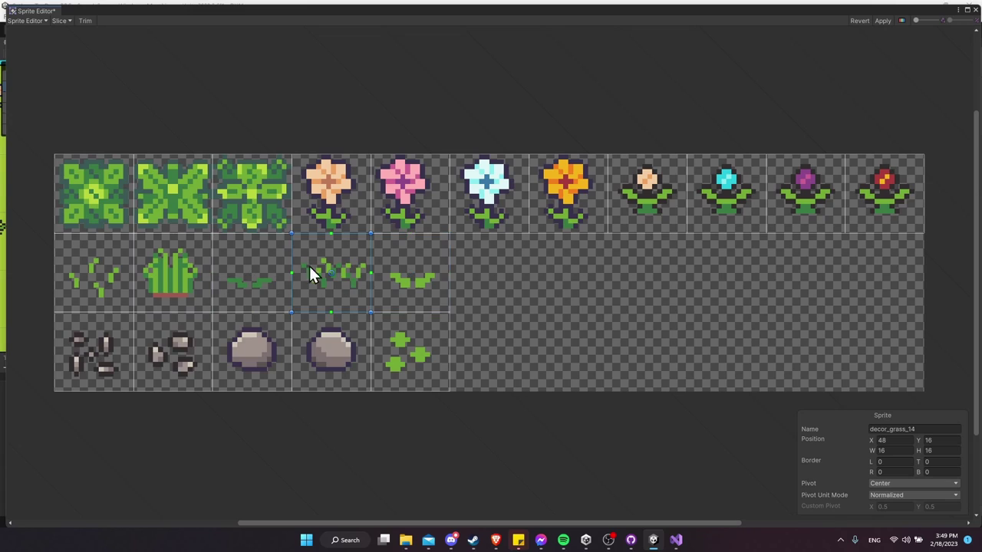
click(269, 274)
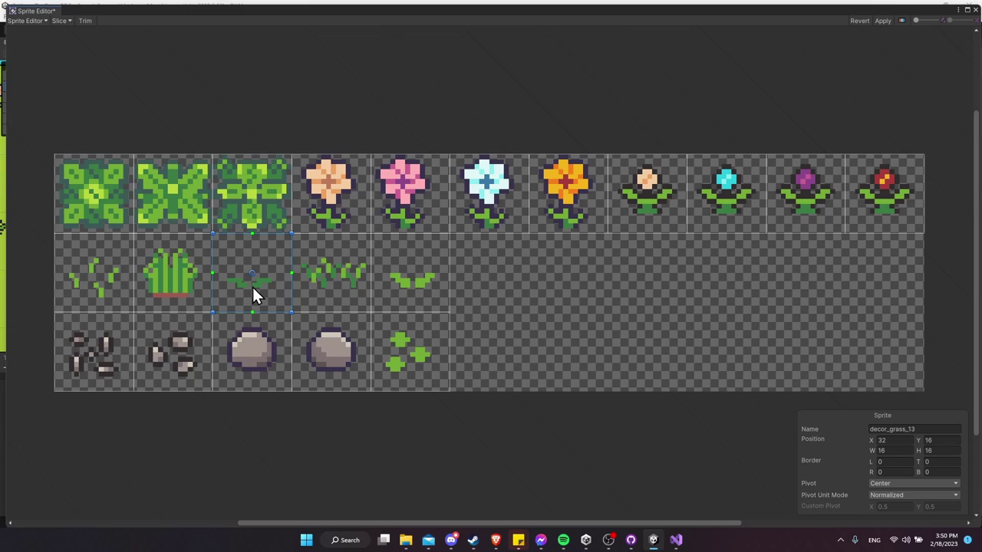
click(336, 197)
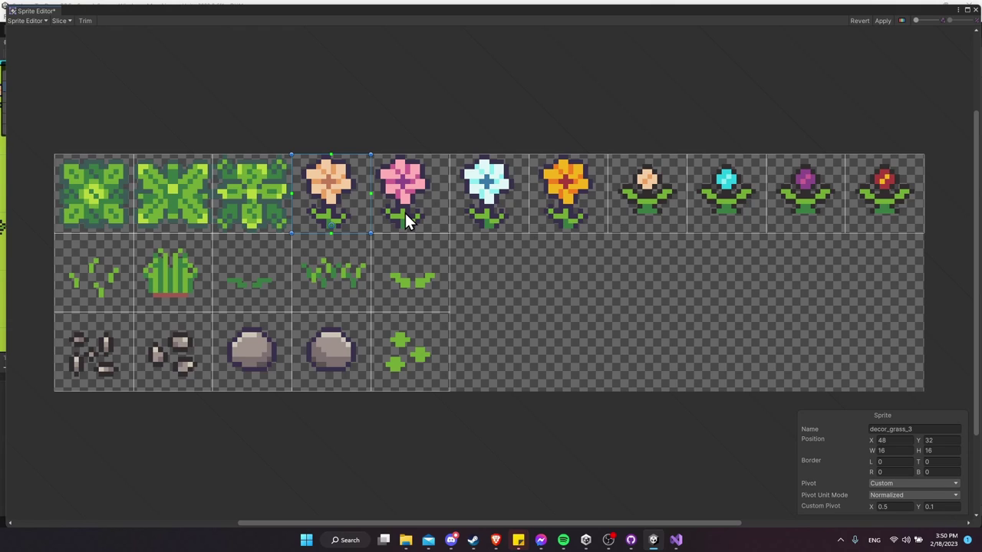
click(341, 283)
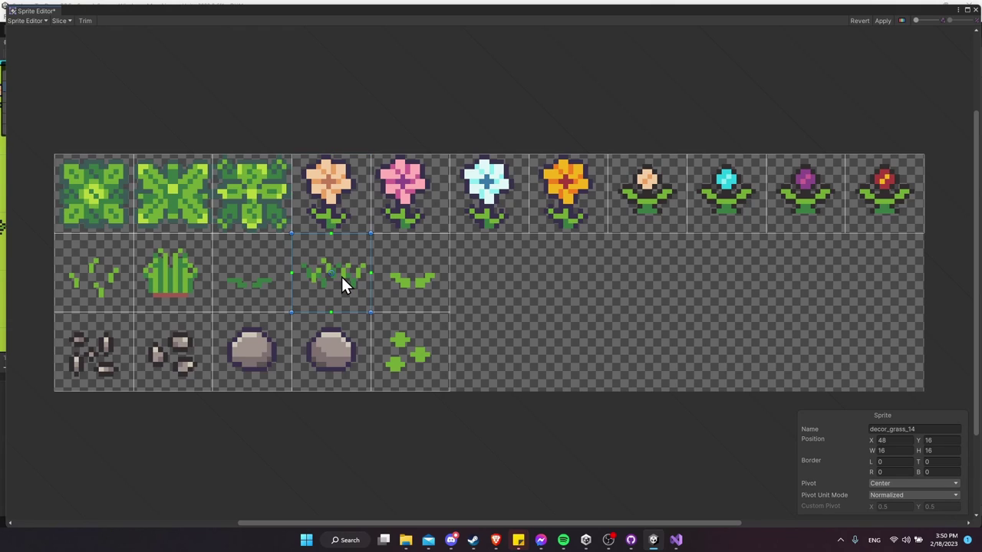
click(411, 281)
Lower the pivot of the round stone sprite decor_grass_19 to about X 0.49, Y 0.36, apply the sprite changes and close the Sprite Editor
click(330, 364)
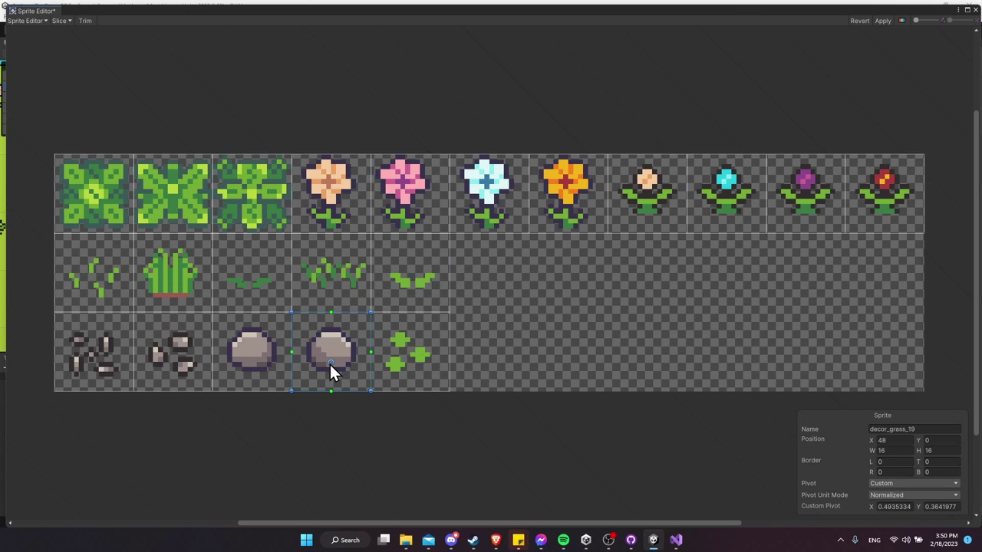
click(170, 342)
click(107, 347)
click(171, 349)
click(249, 355)
click(330, 355)
click(883, 20)
click(976, 9)
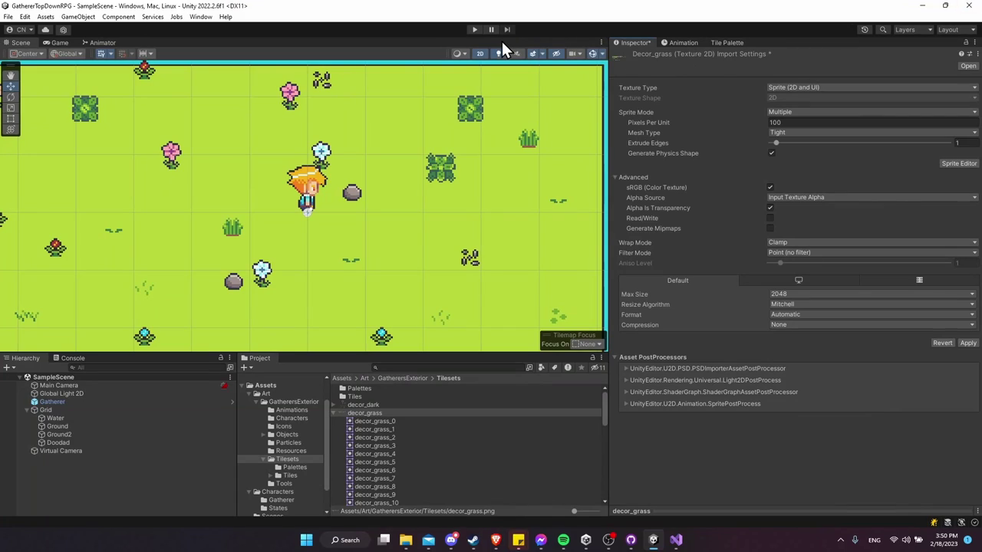
Play-test the scene, walking the Gatherer around the stone and the leafy bushes to check how they sort
click(473, 29)
click(479, 290)
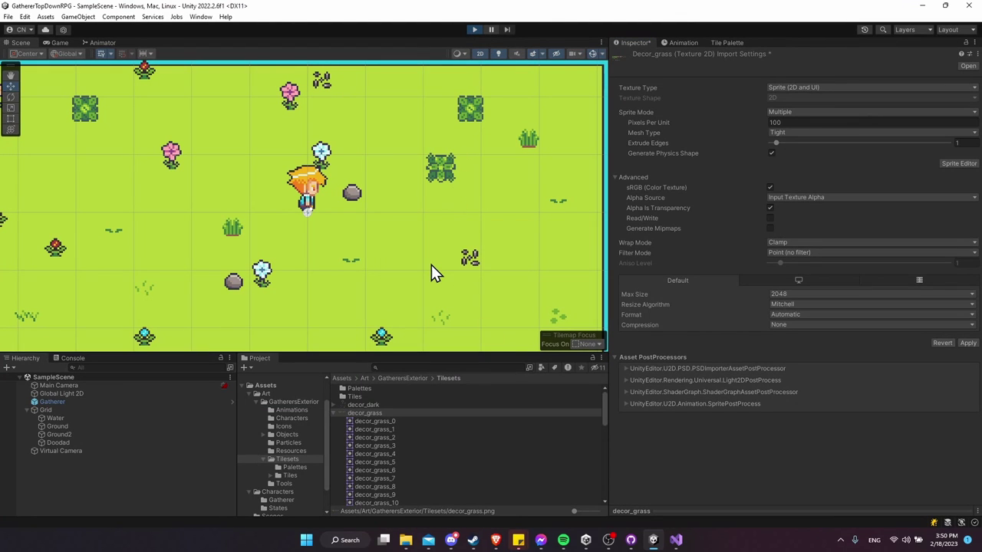
key(d)
key(w)
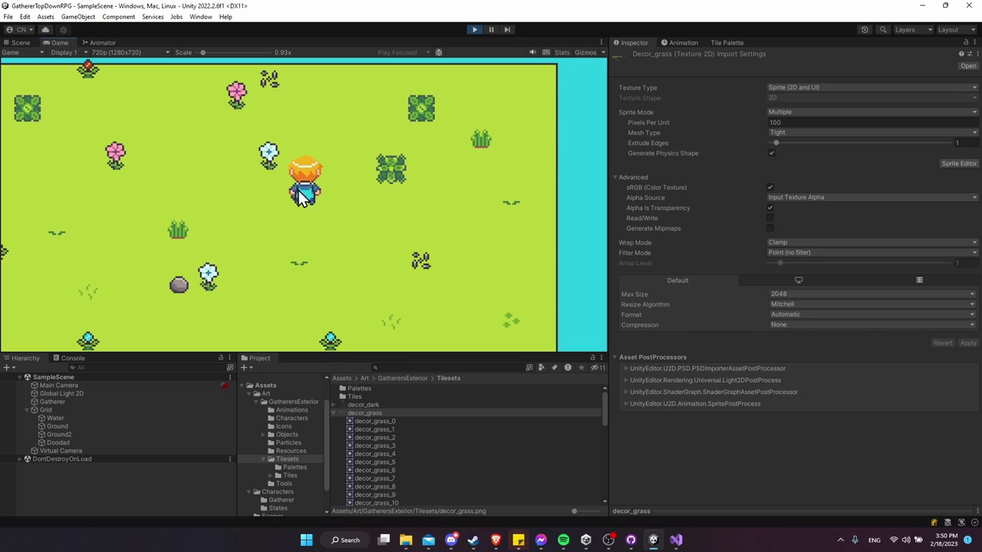
key(a)
key(d)
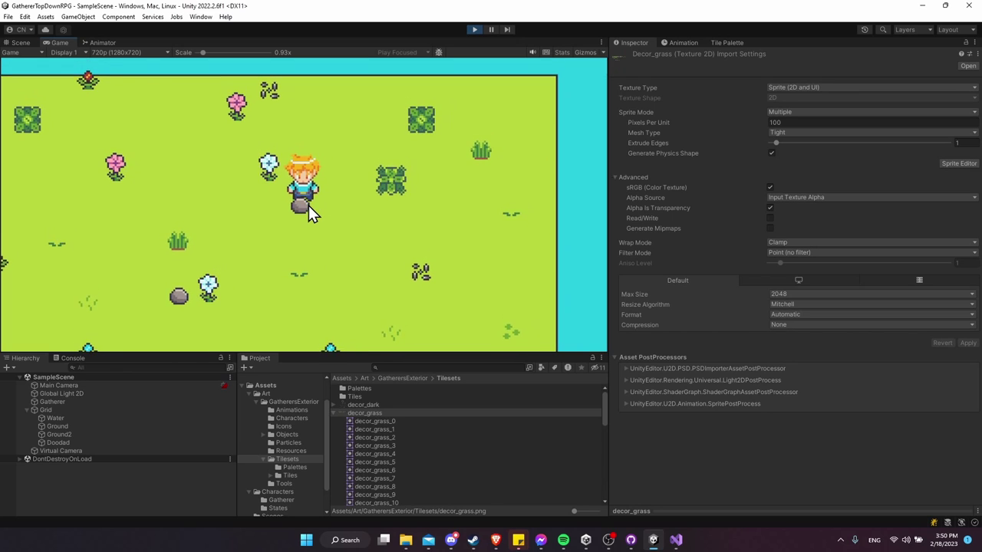
key(w)
key(d)
key(w)
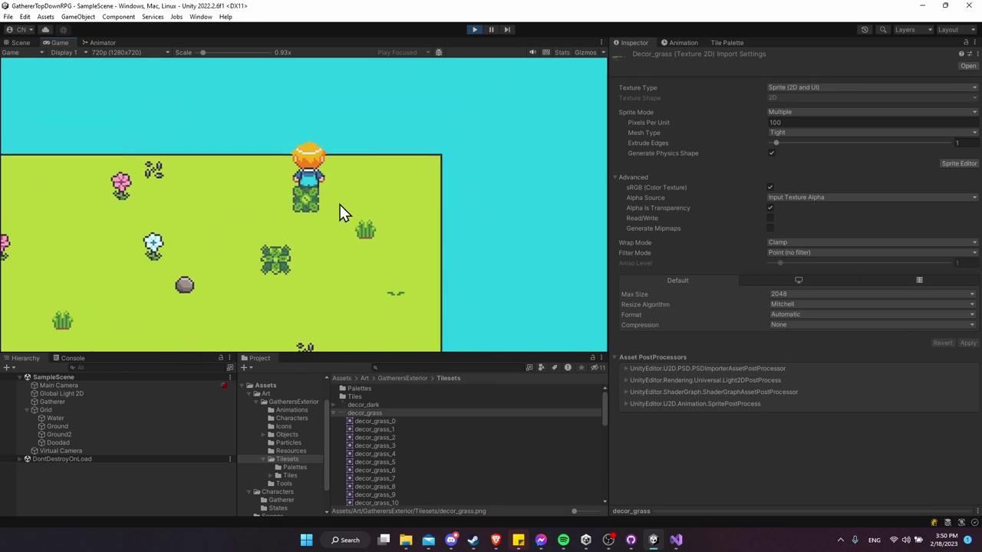
key(s)
key(a)
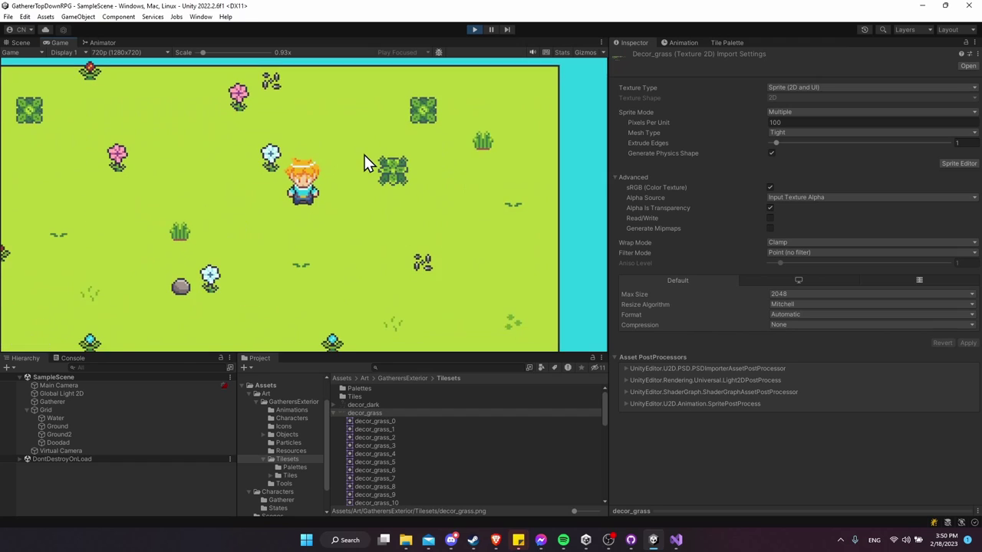
key(w)
key(d)
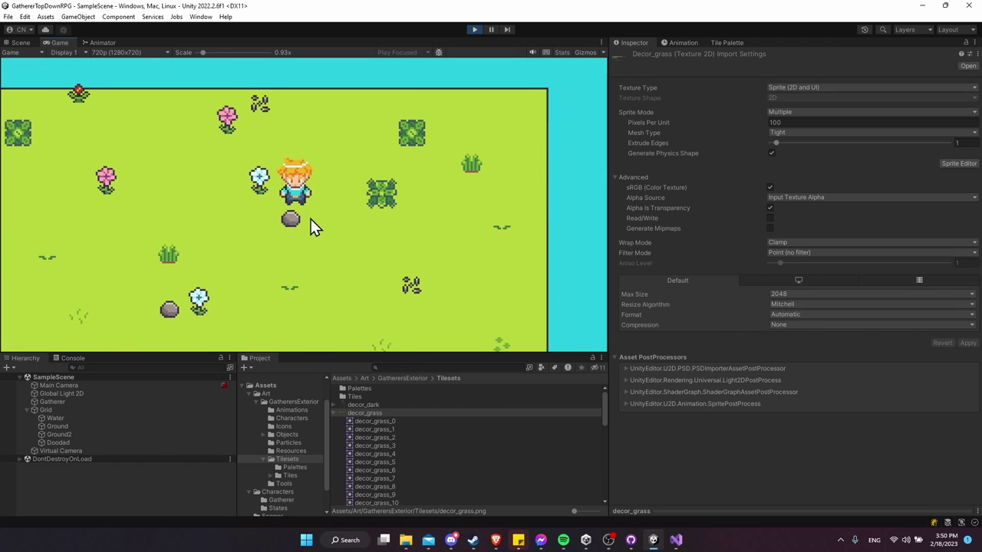
key(a)
key(s)
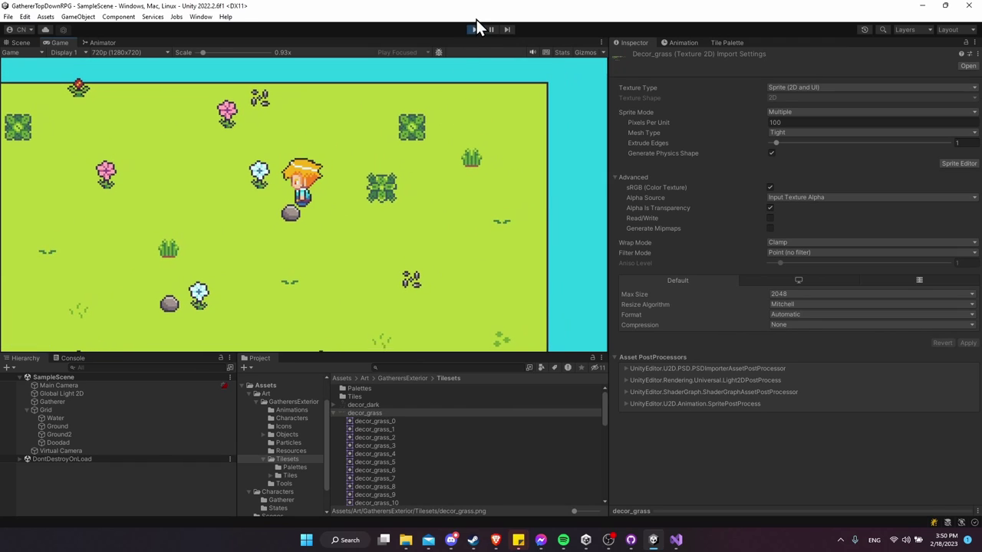
click(474, 29)
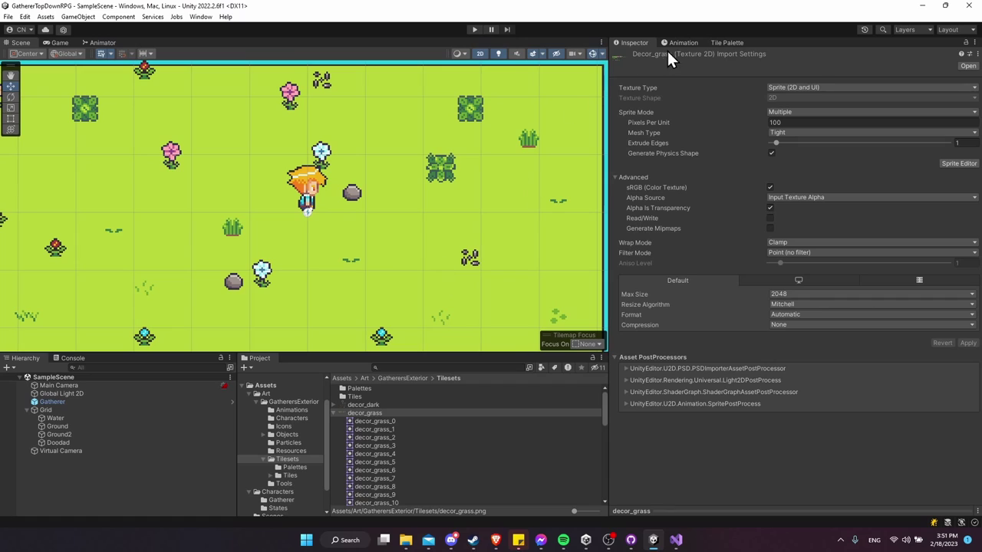
Duplicate the Doodad tilemap and rename the copy Doodad-BeneathPlayer
click(65, 443)
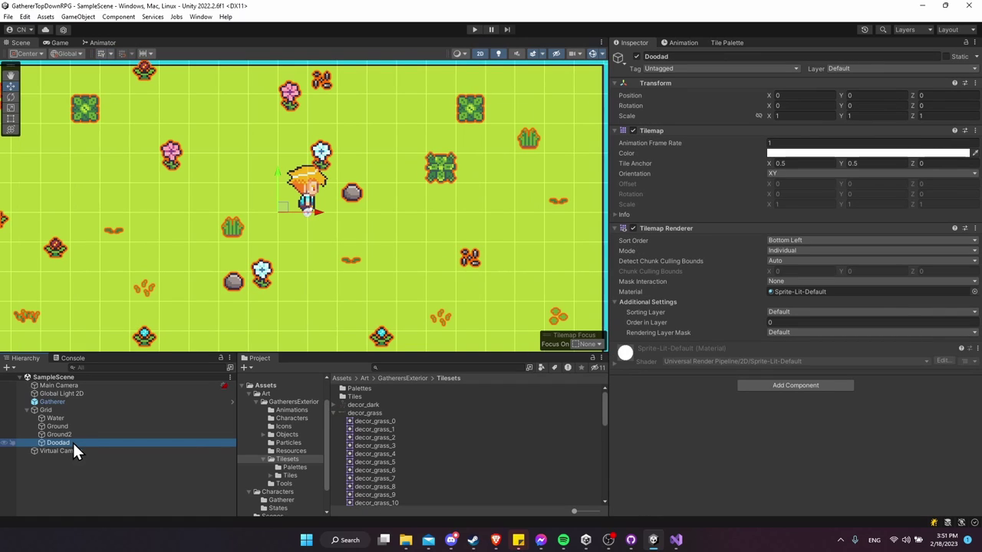
key(ctrl+d)
click(87, 450)
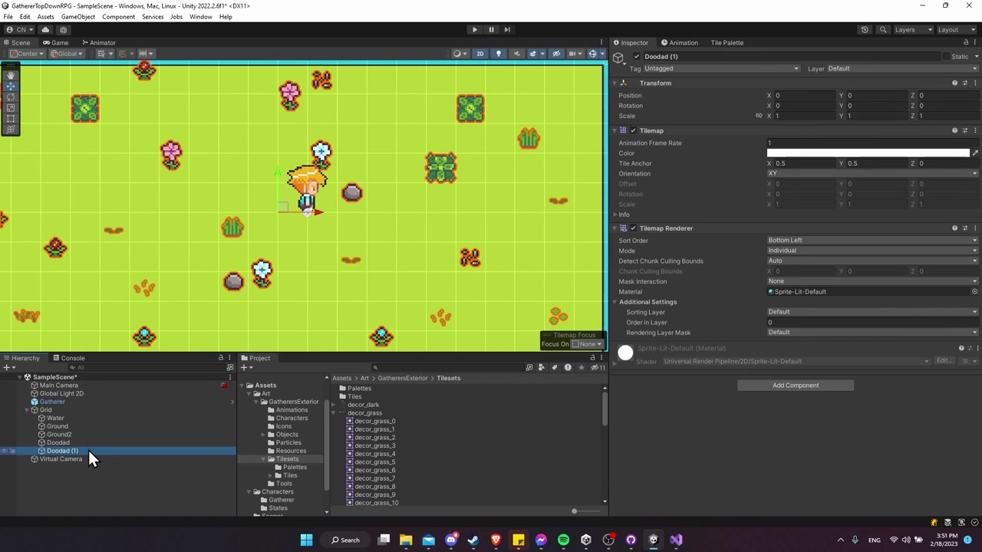
key(BackSpace)
key(BackSpace)
key(BackSpace)
key(BackSpace)
text(-Beneath)
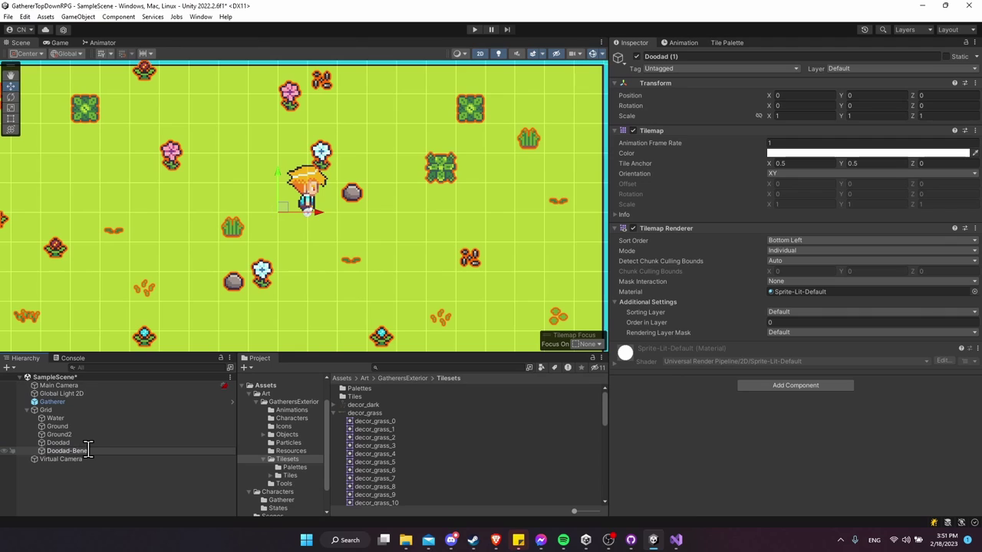
text(Player)
key(Return)
Deactivate the original Doodad tilemap object
scroll(176, 289, down, 3)
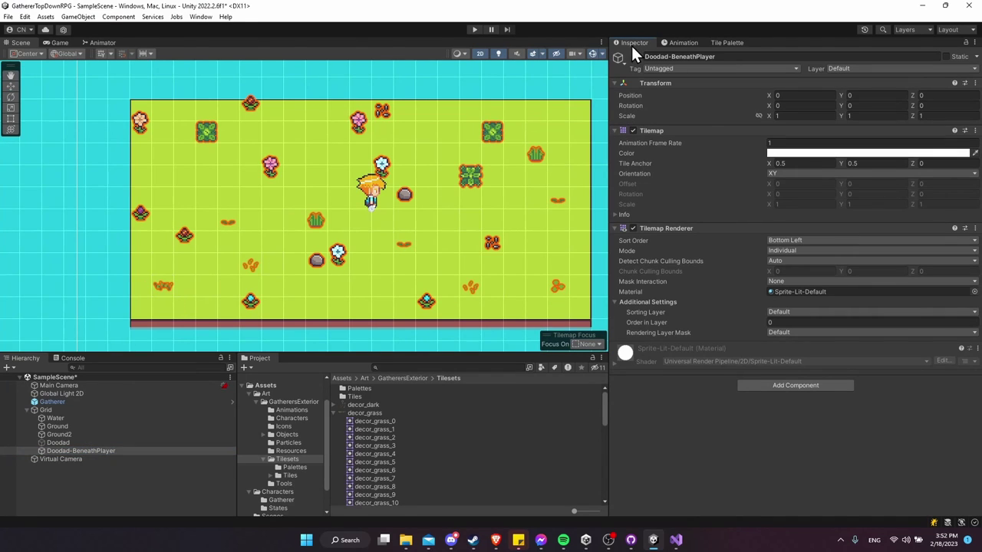
click(78, 443)
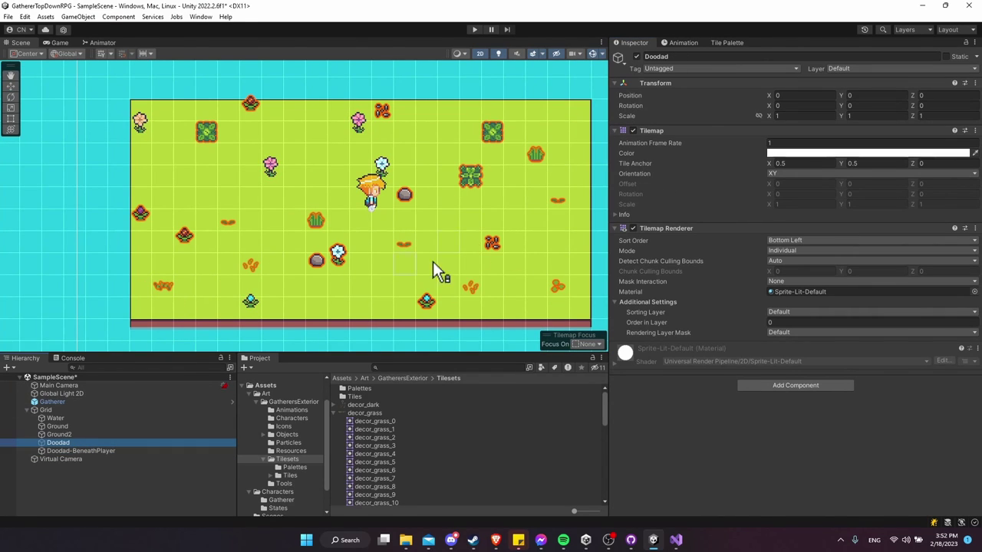
click(638, 58)
Select the Doodad-BeneathPlayer tilemap and bring up the Tile Palette with it as the active tilemap
click(83, 450)
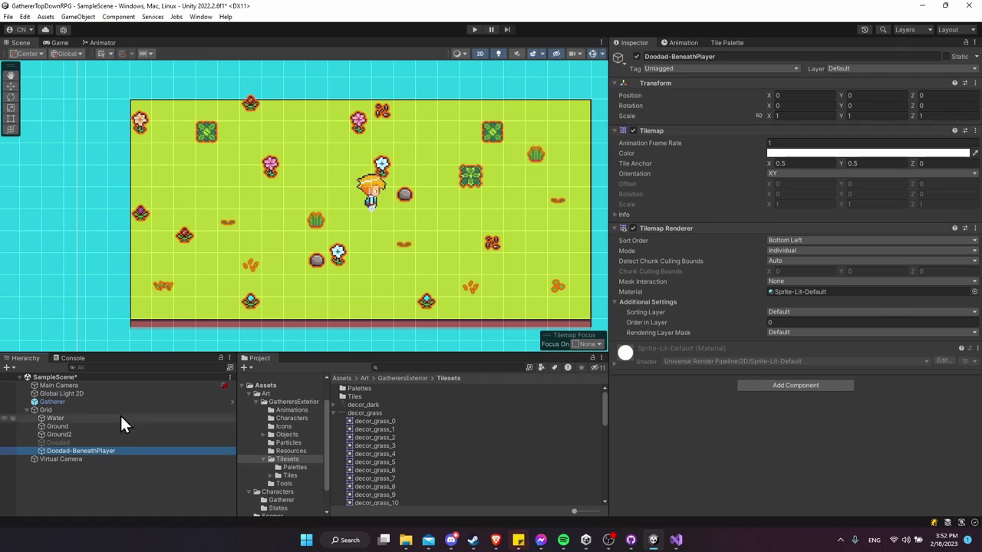
click(681, 42)
click(725, 42)
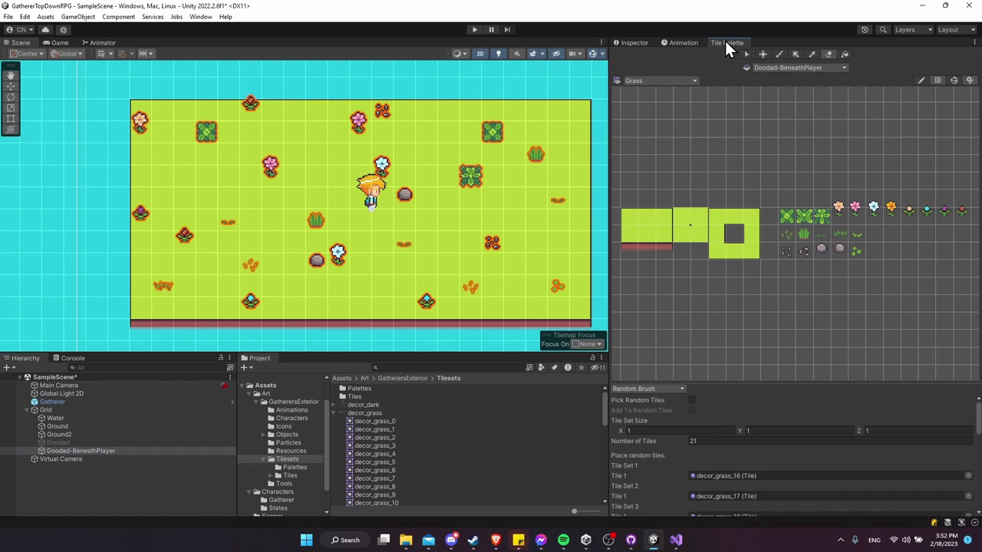
Erase the flower tiles from the Doodad-BeneathPlayer tilemap, keeping its bushes, grass, pebbles and stones
key(w)
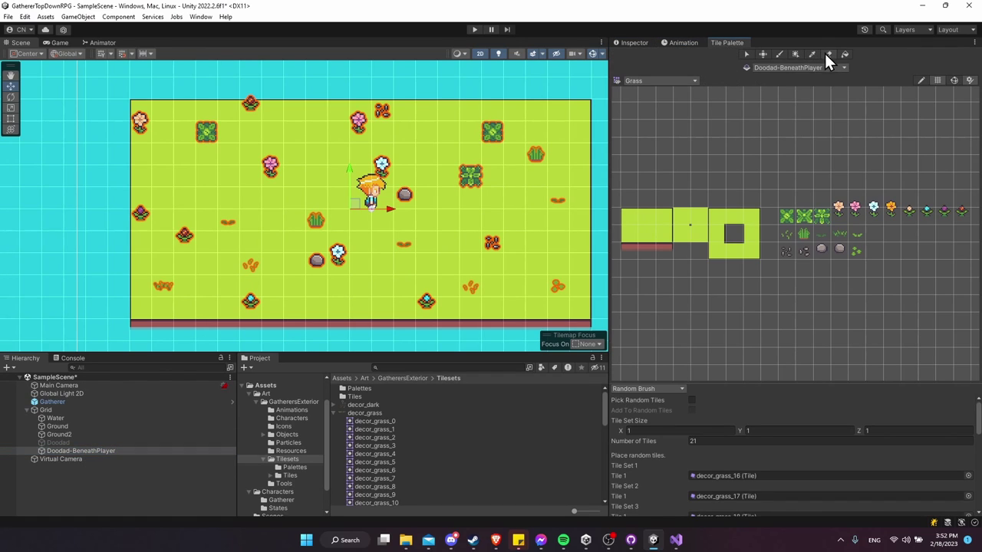
click(141, 137)
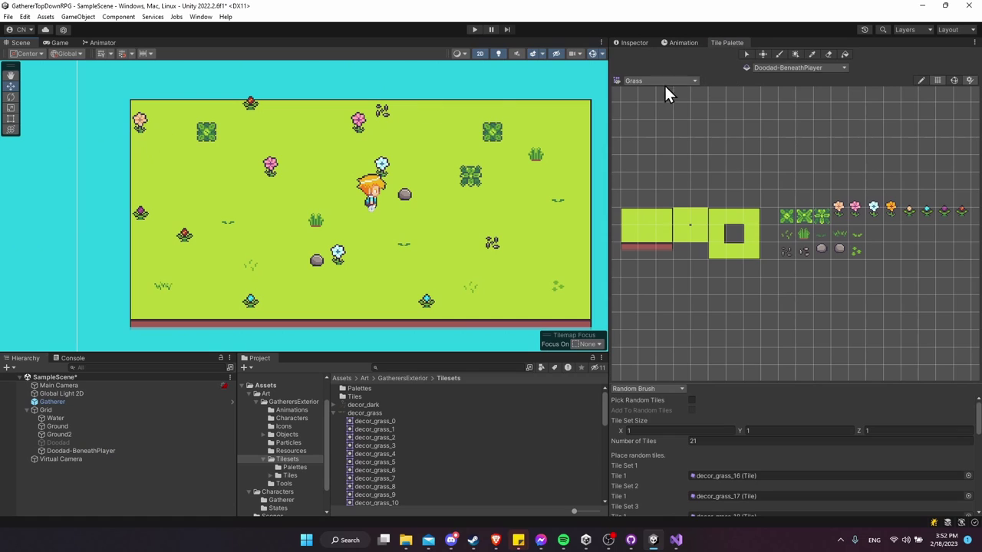
click(828, 55)
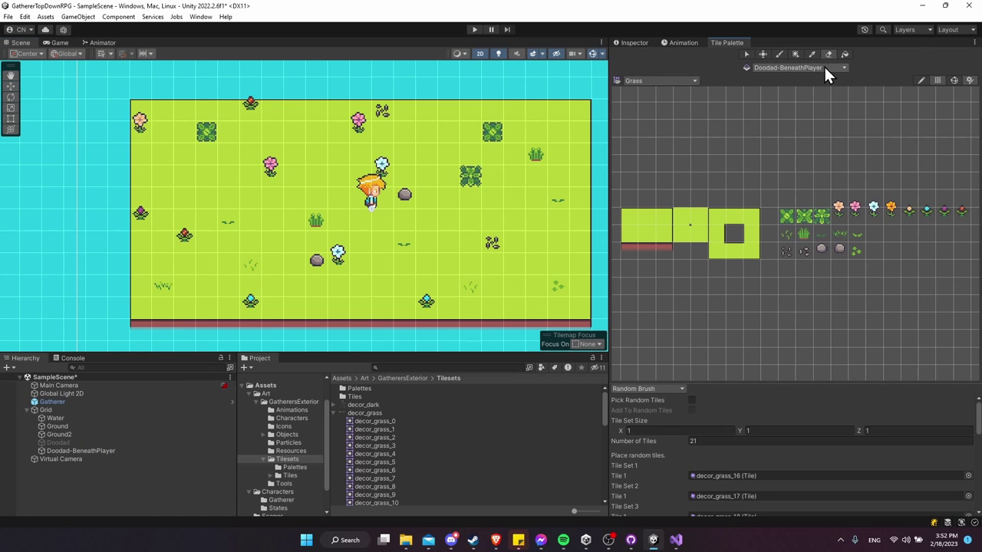
click(145, 116)
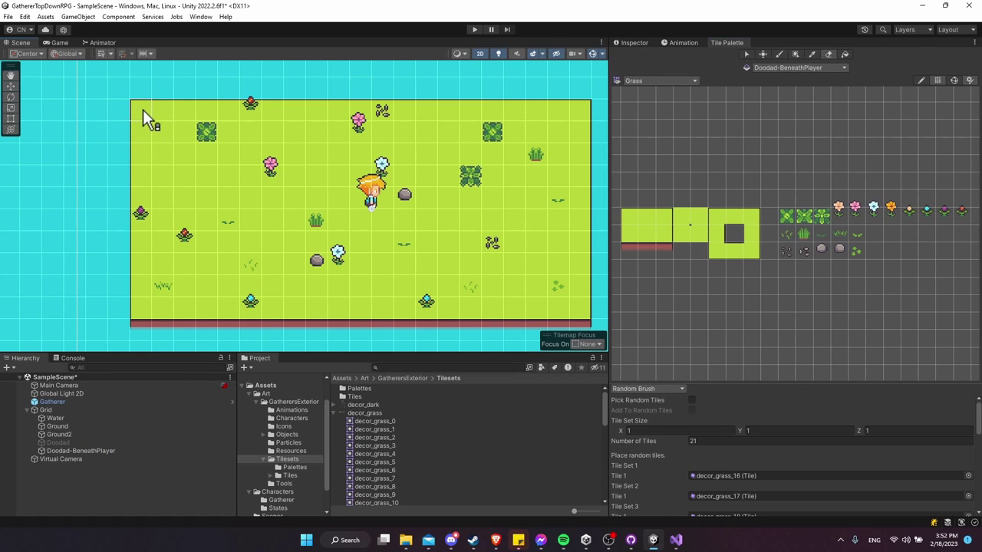
click(141, 213)
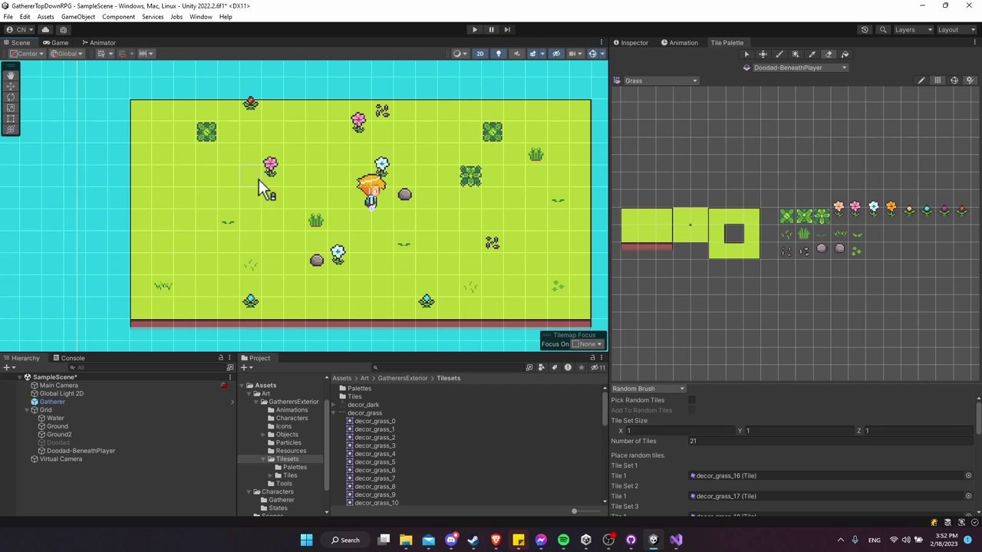
click(358, 122)
click(339, 254)
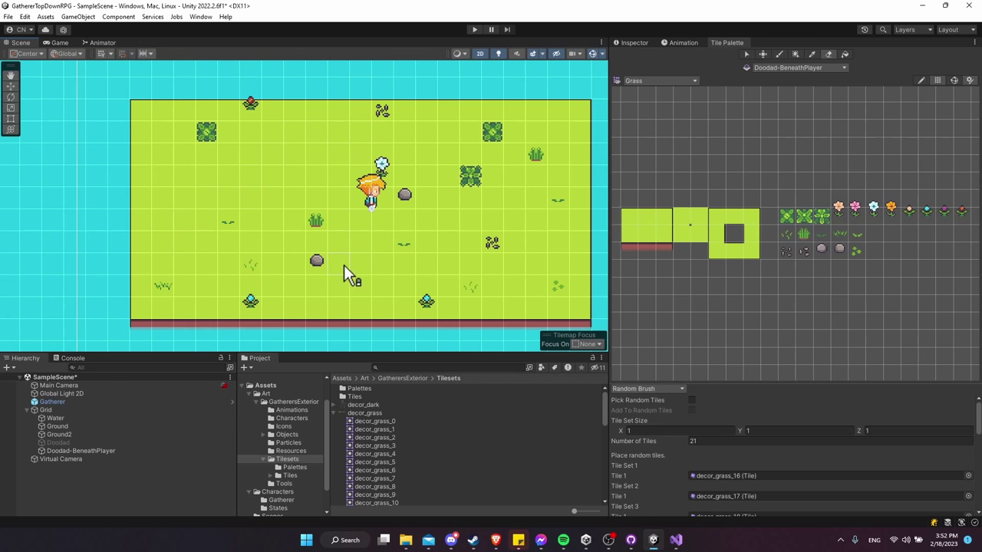
click(427, 303)
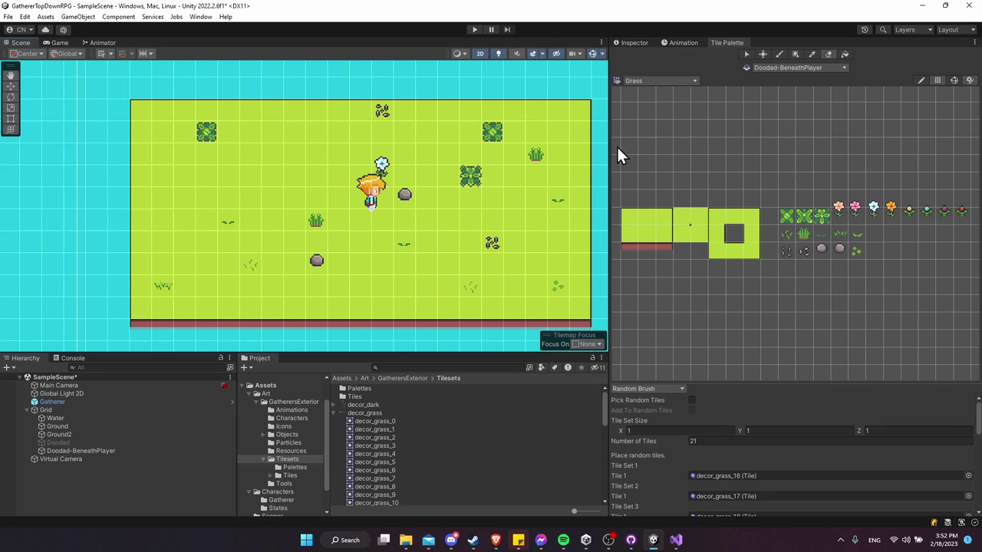
Deactivate the Doodad-BeneathPlayer tilemap object and reactivate the original Doodad tilemap
click(95, 451)
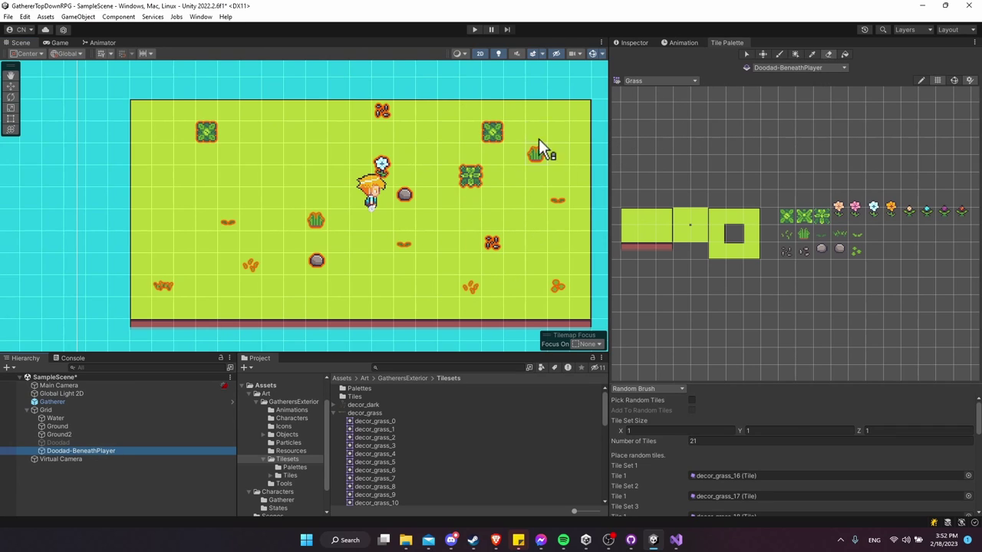
click(644, 42)
click(638, 56)
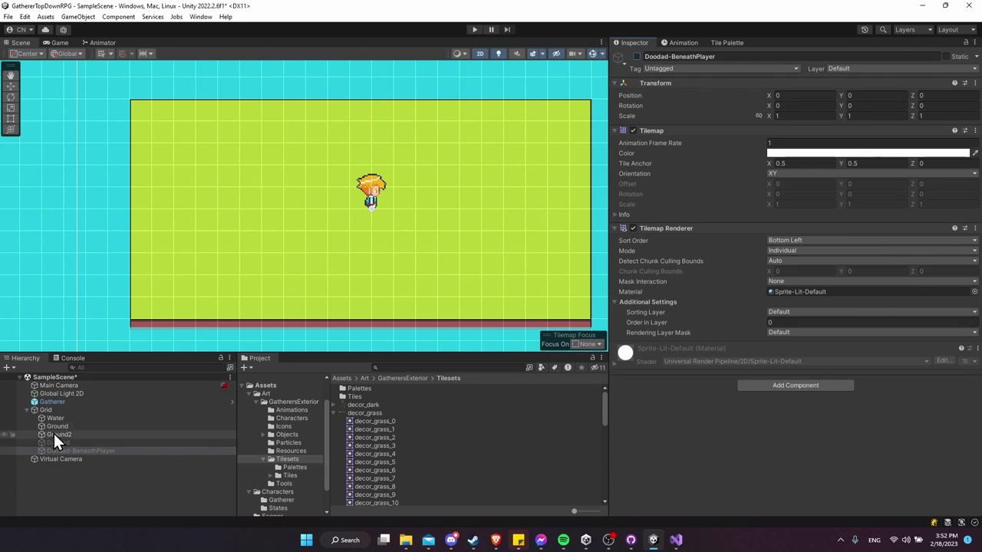
click(58, 443)
click(636, 56)
Make Doodad the active tilemap and erase its bush, grass, pebble and stone tiles, keeping only the flowers
click(735, 43)
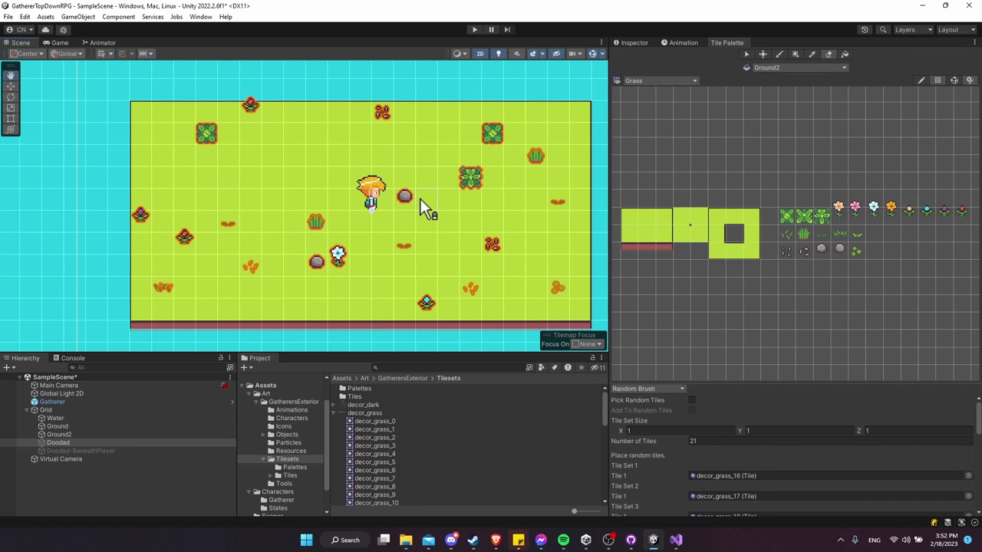
middle_drag(421, 199, 416, 203)
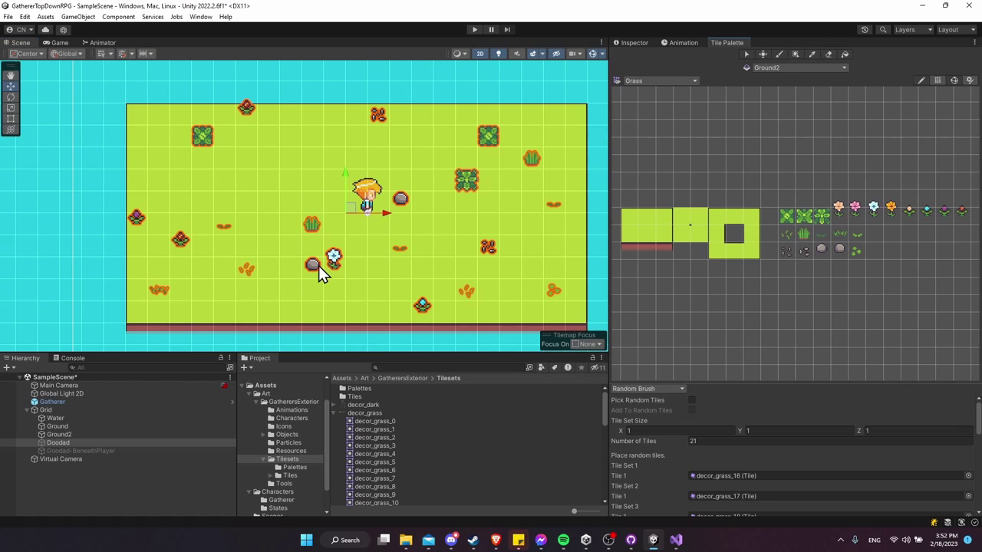
click(798, 68)
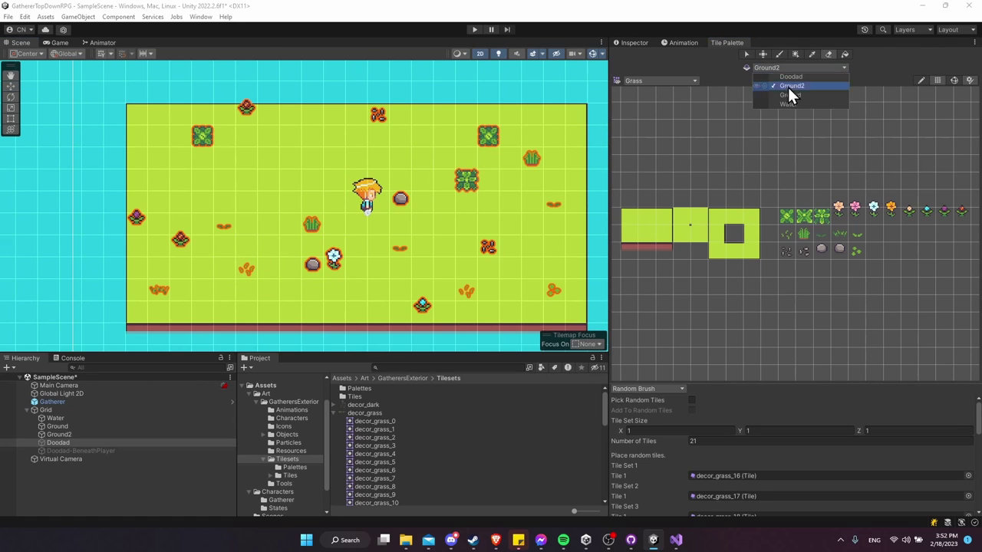
click(809, 80)
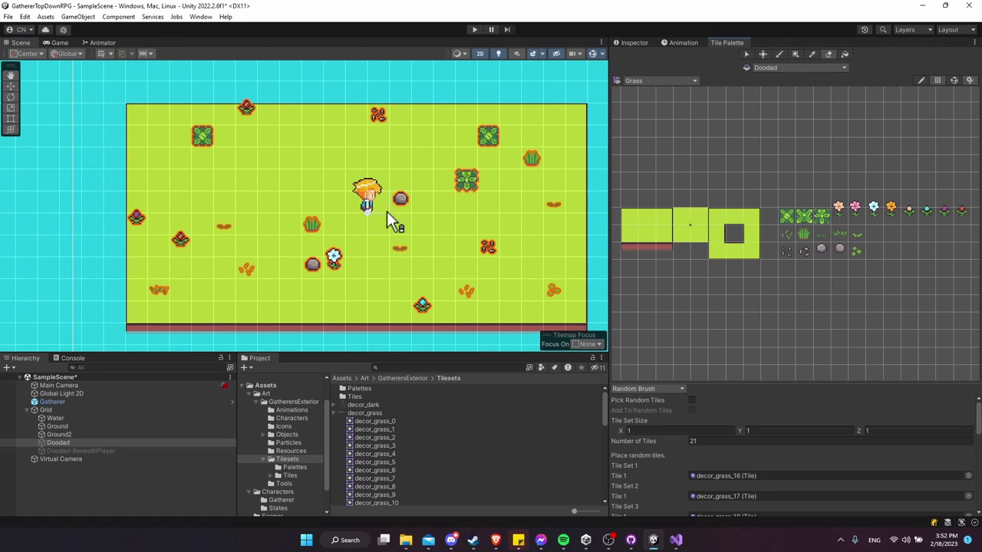
click(302, 269)
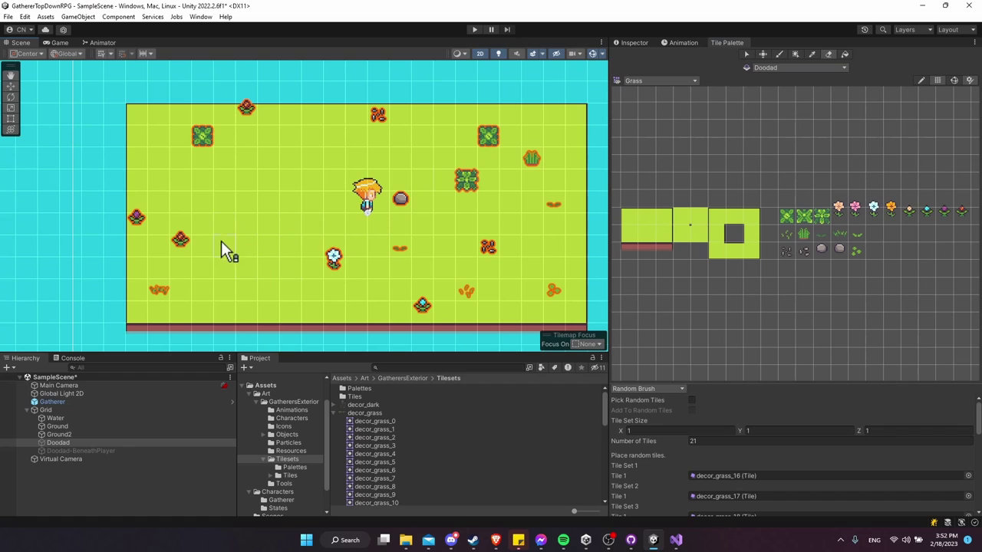
click(246, 107)
click(378, 115)
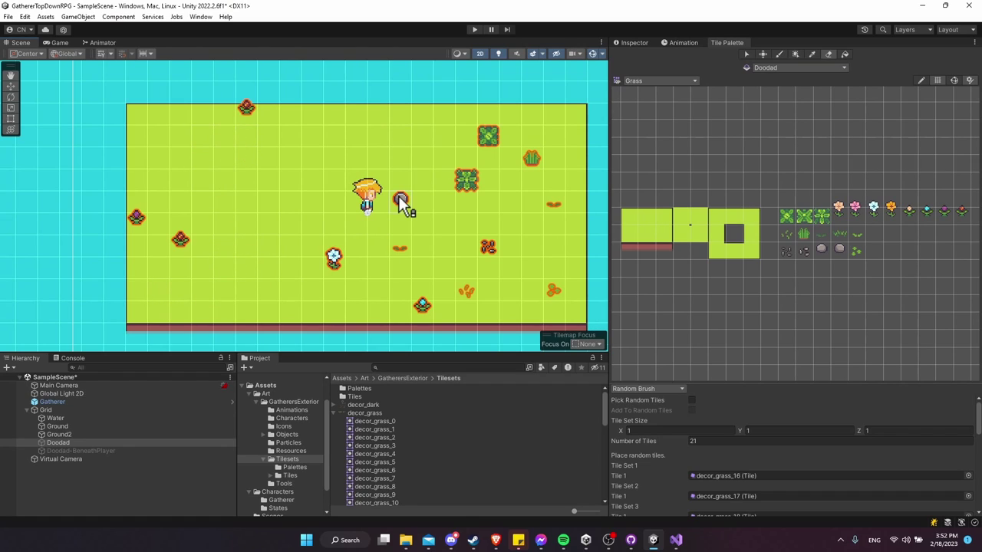
Reactivate the Doodad-BeneathPlayer tilemap object and bring the Tile Palette back up
click(634, 42)
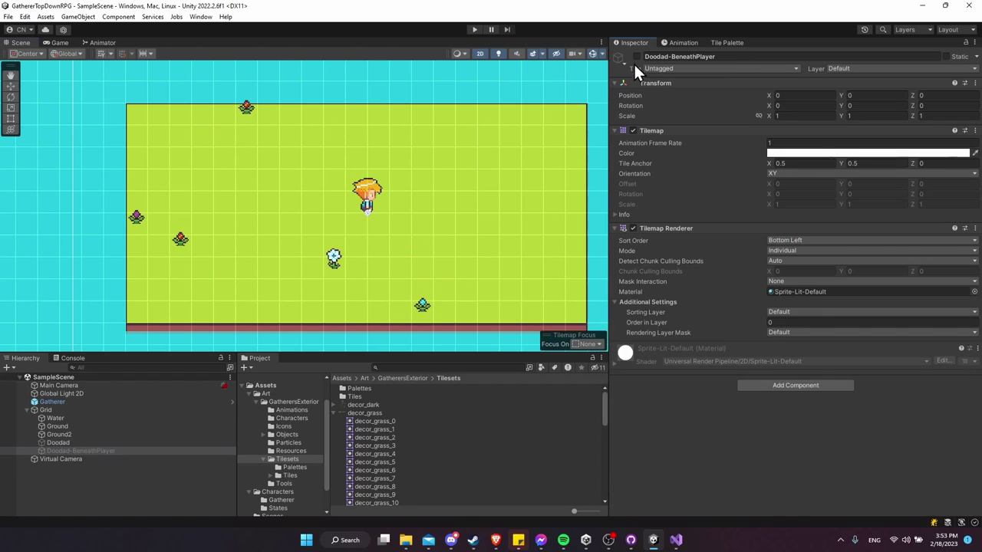
click(637, 57)
click(727, 42)
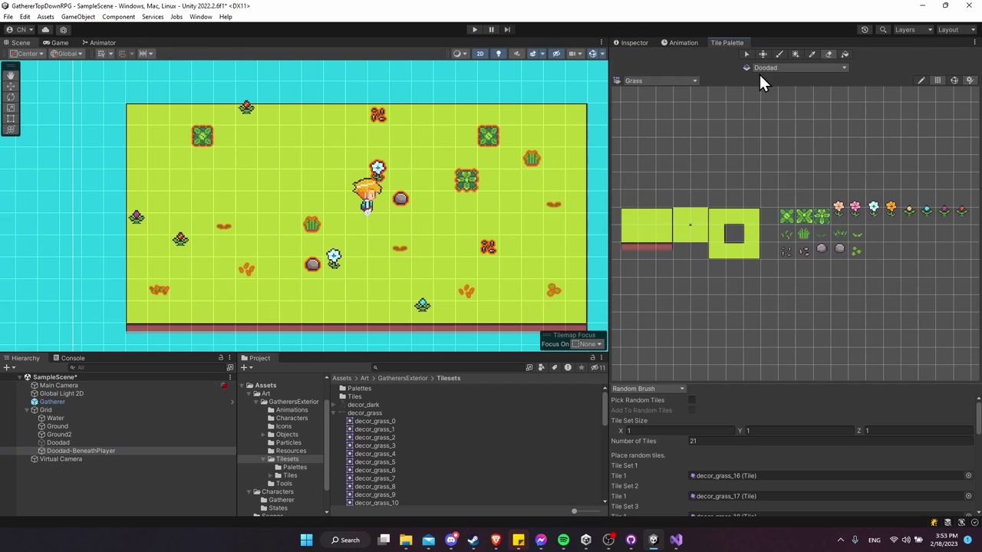
Switch to the Default Brush and paint additional flower tiles across the grass on the Doodad tilemap
scroll(837, 175, up, 4)
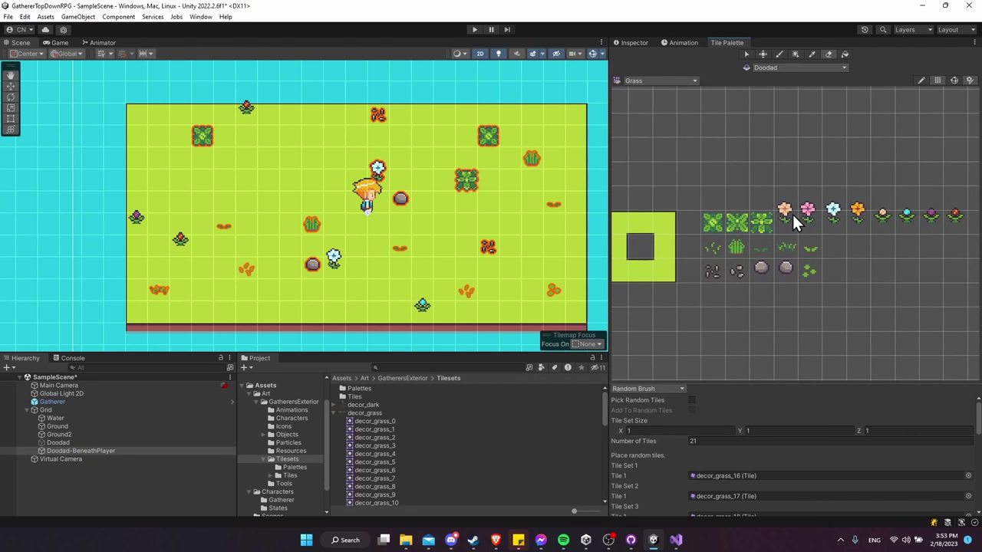
click(792, 212)
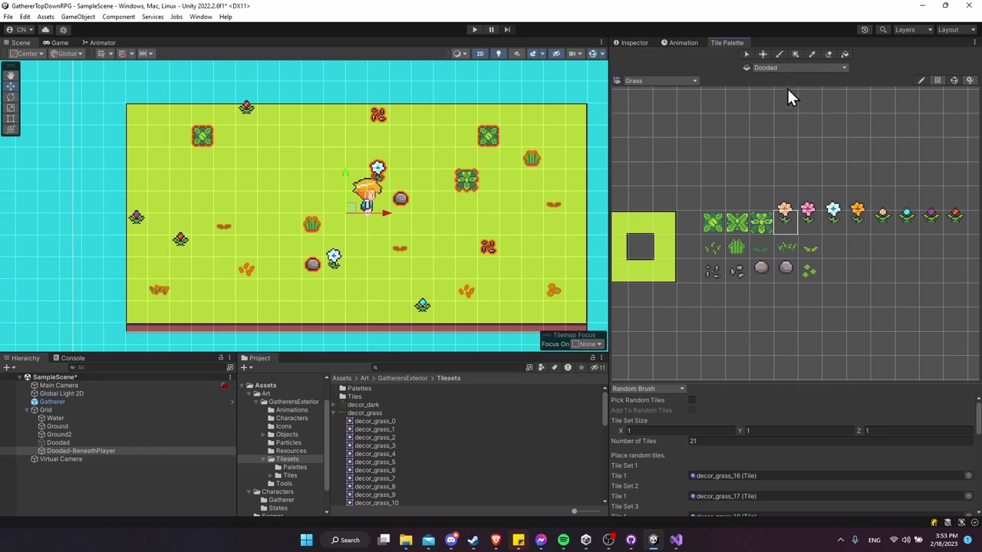
click(793, 212)
click(662, 391)
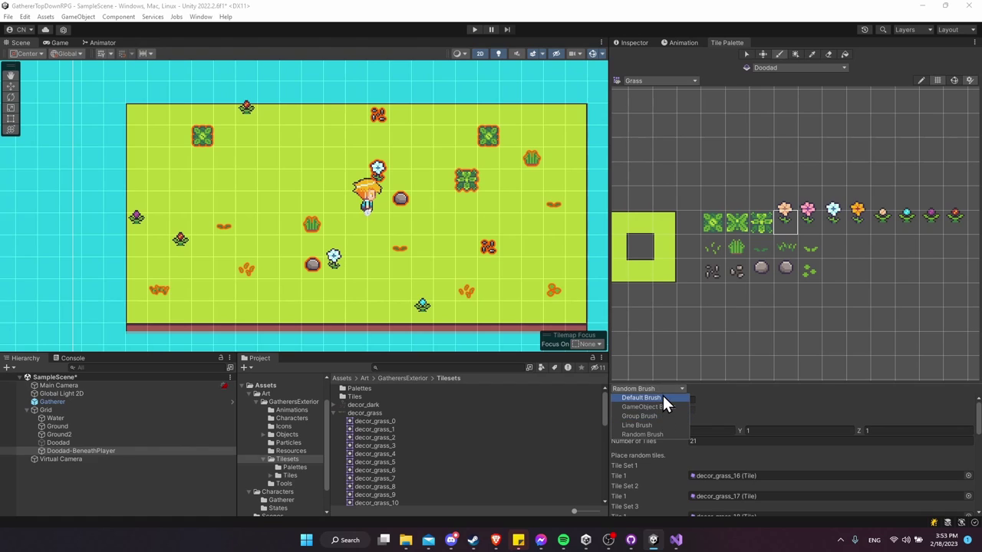
click(662, 398)
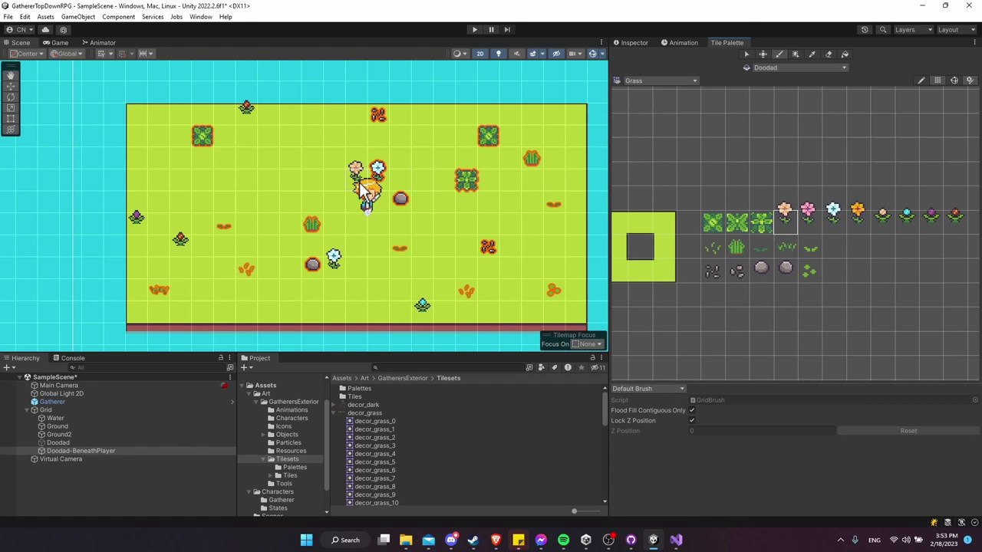
scroll(358, 184, up, 1)
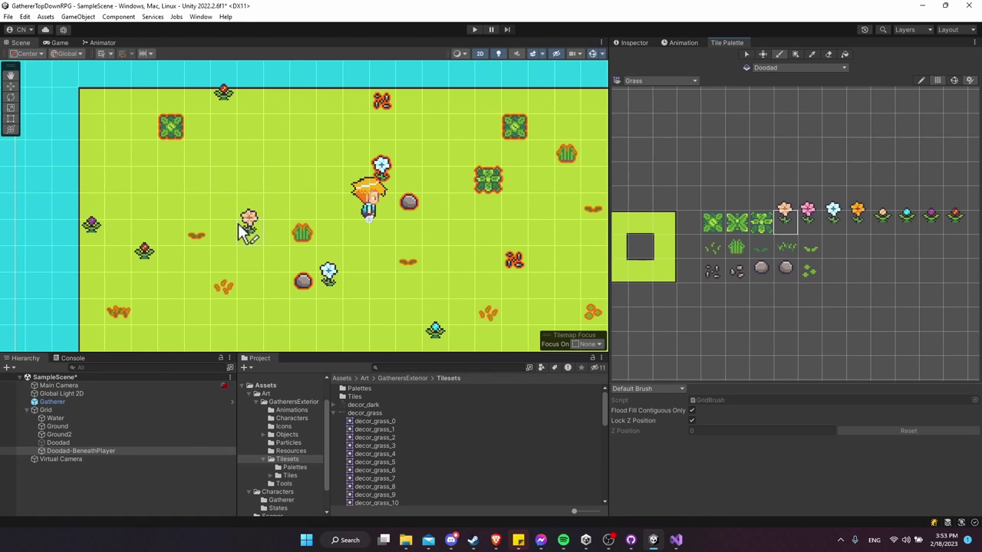
middle_drag(238, 223, 207, 205)
click(883, 219)
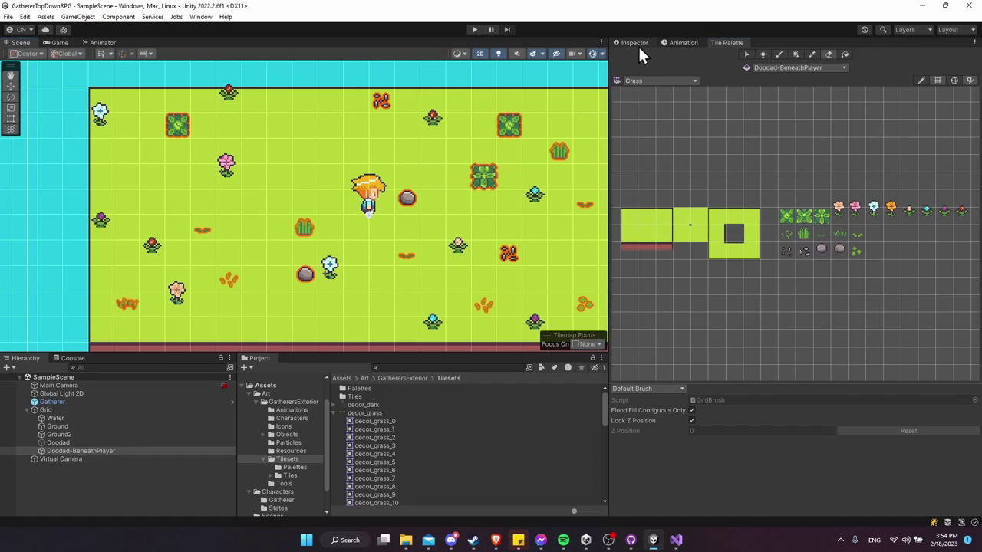
Add a new sorting layer named Beneath, starting from the Doodad-BeneathPlayer tilemap's sorting layer setting
click(634, 43)
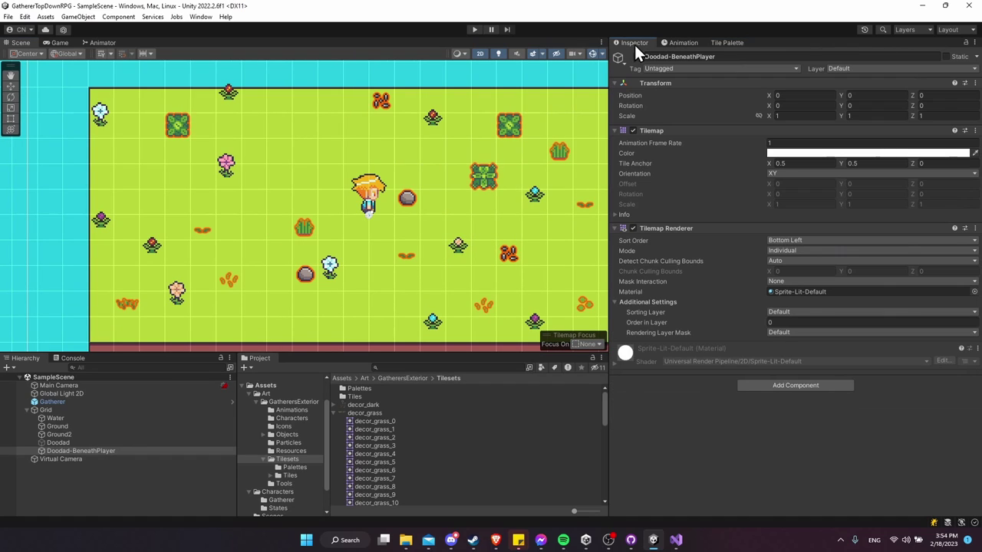
click(114, 444)
click(116, 450)
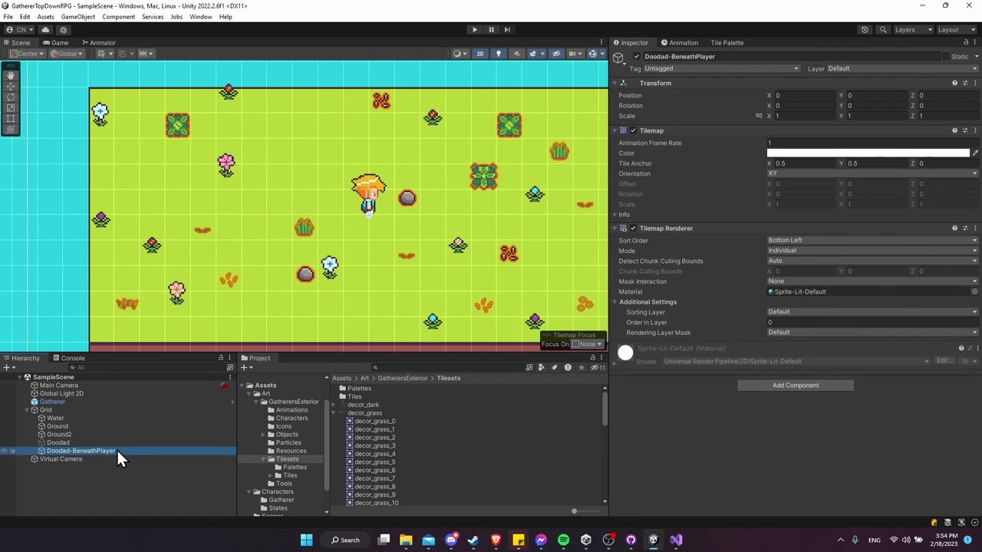
click(112, 443)
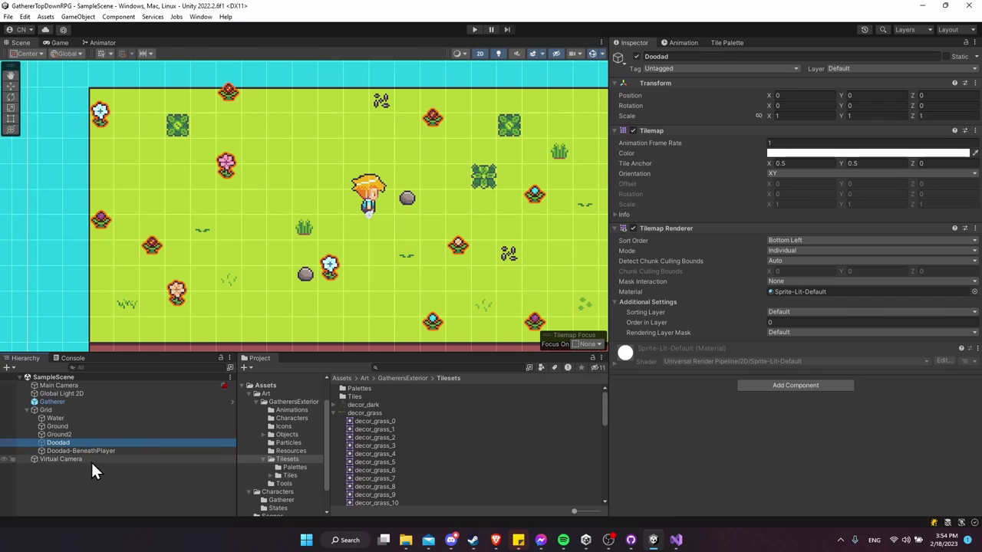
click(93, 452)
click(782, 312)
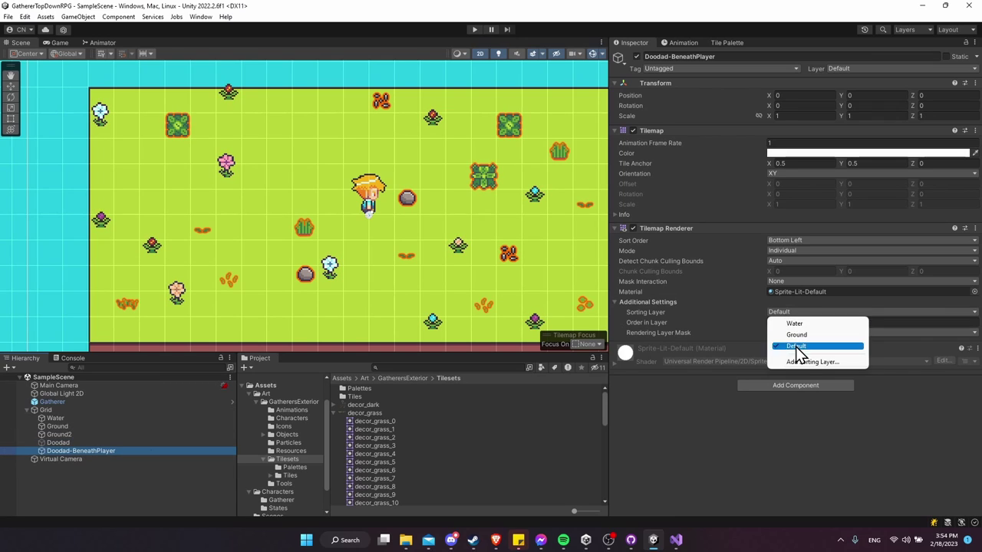
click(800, 360)
click(953, 136)
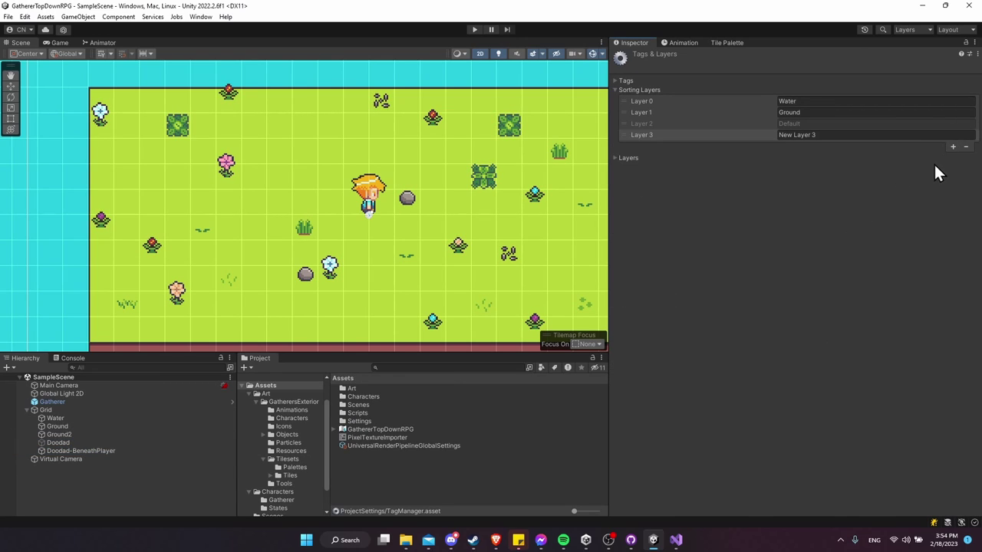
click(863, 133)
text(Beneath)
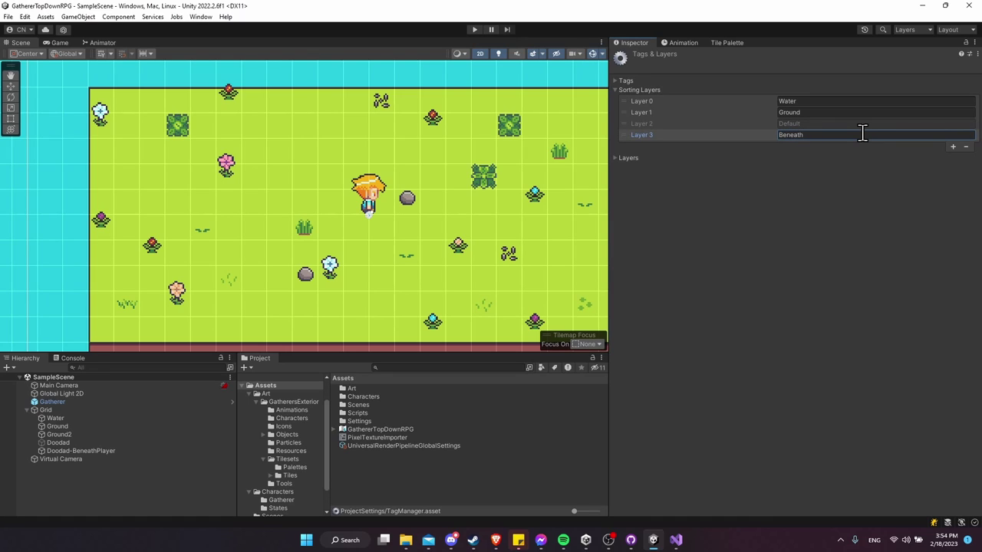
Reorder the sorting layers so that Beneath sits between Ground and Default
drag(729, 139, 725, 121)
click(724, 160)
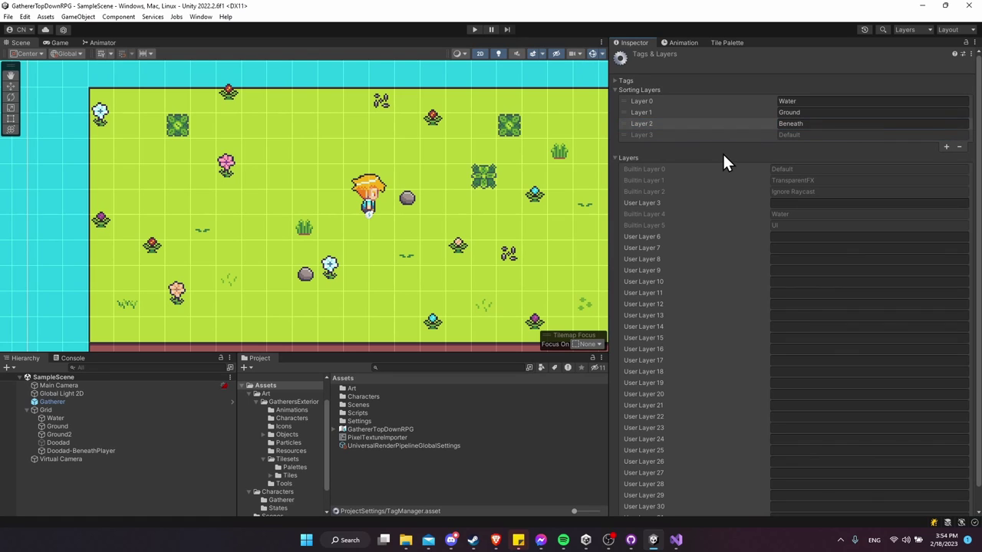
click(740, 155)
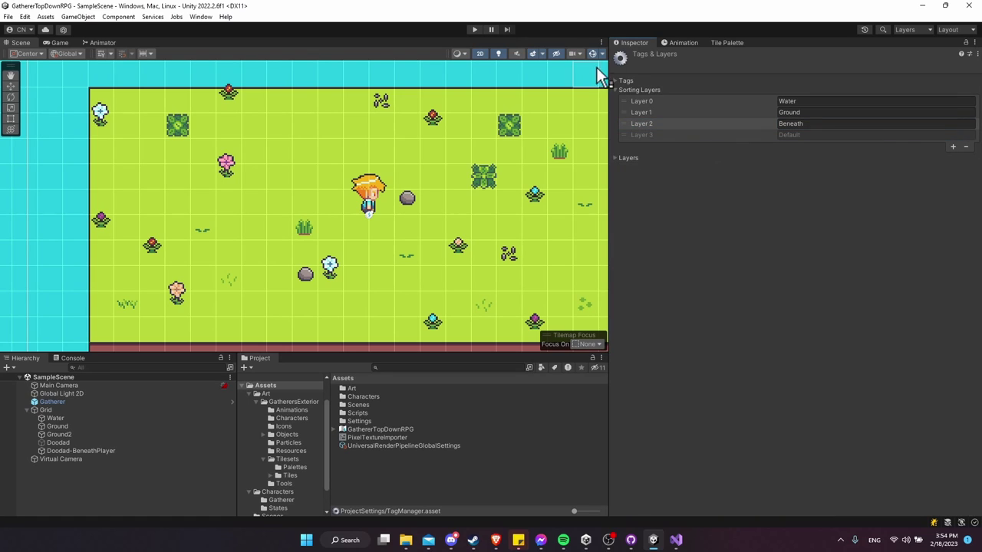
Assign Doodad-BeneathPlayer to the Beneath sorting layer and move it above Doodad in the Grid hierarchy
click(89, 450)
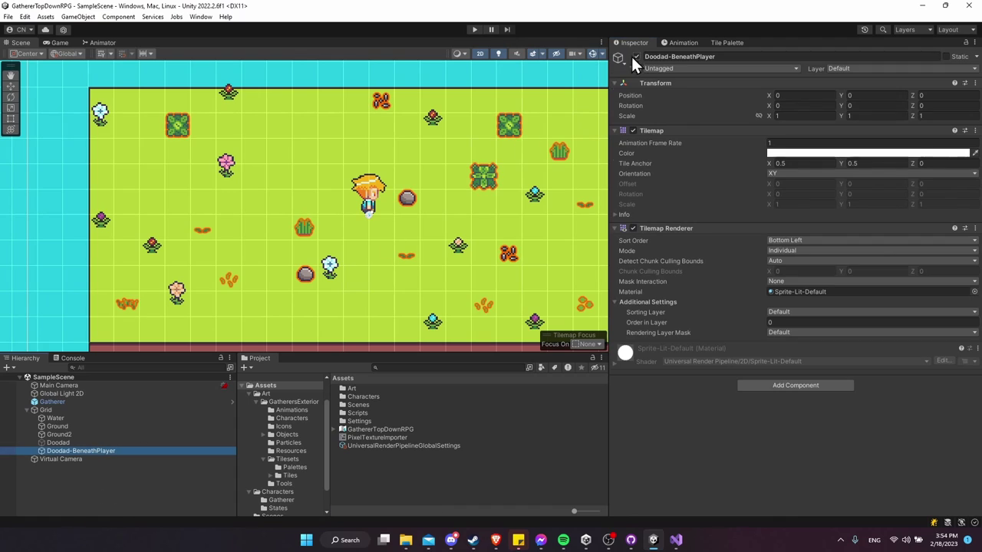
click(811, 312)
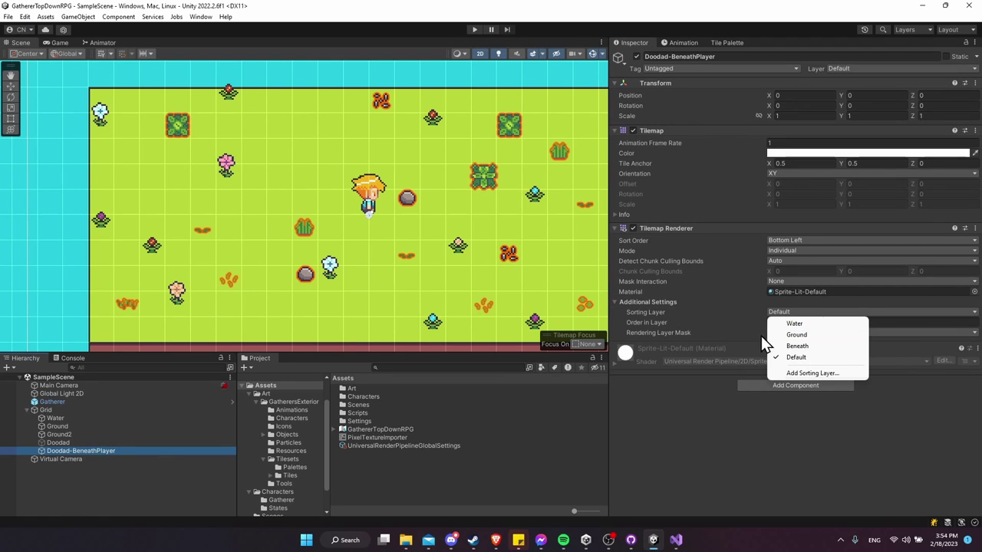
click(830, 346)
drag(65, 450, 83, 439)
Review the sorting layer settings of the Water, Ground, Ground2, Doodad-BeneathPlayer and Doodad tilemaps in turn
click(77, 416)
click(78, 435)
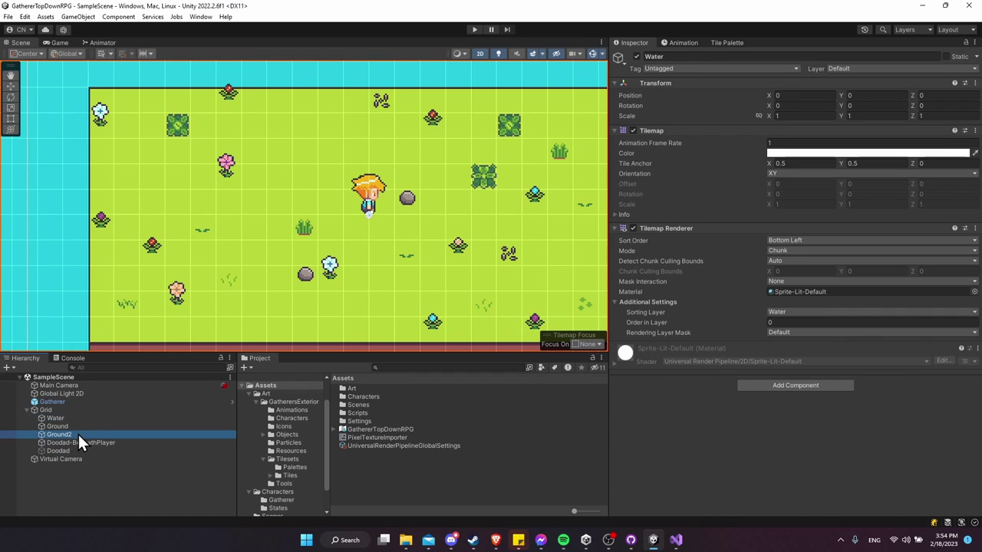
click(80, 426)
click(87, 442)
click(87, 451)
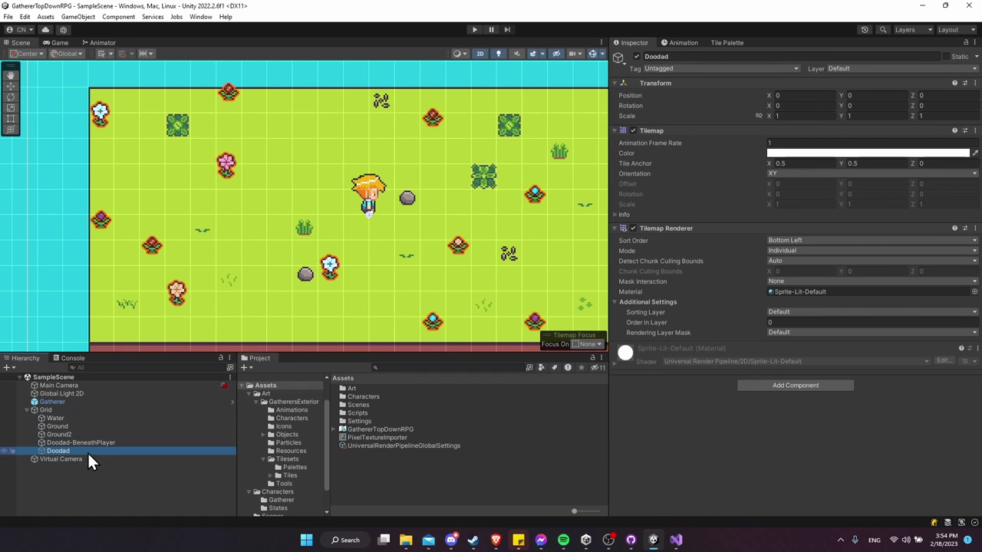
Playtest the scene, walking the player over the grey rock and leafy ground plant to the blue flower to check the sorting
drag(382, 346, 273, 285)
click(473, 29)
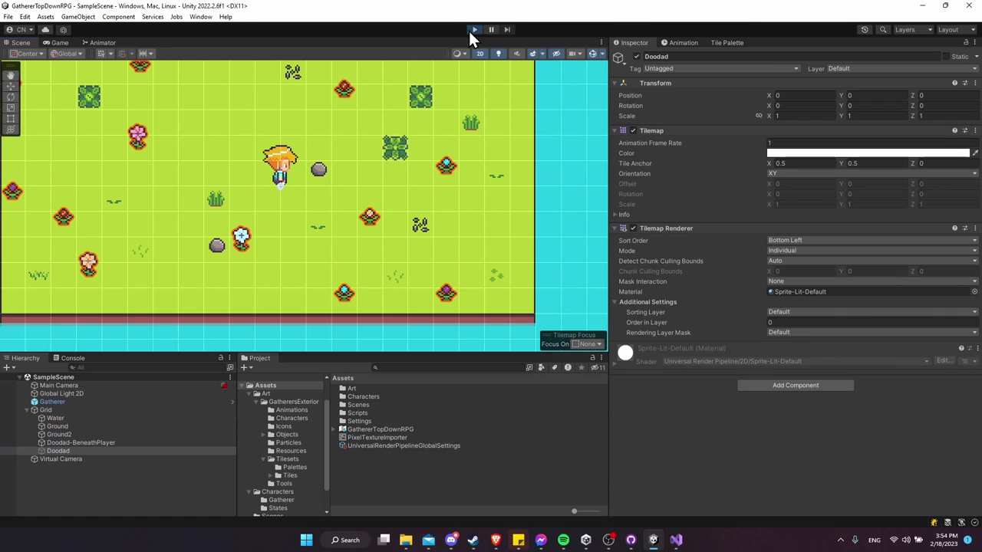
key(w)
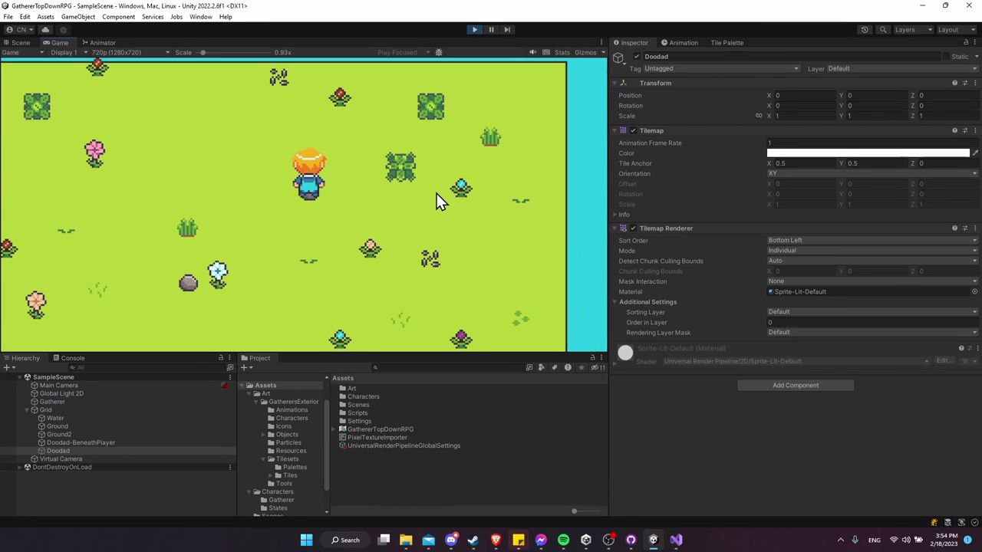
key(d)
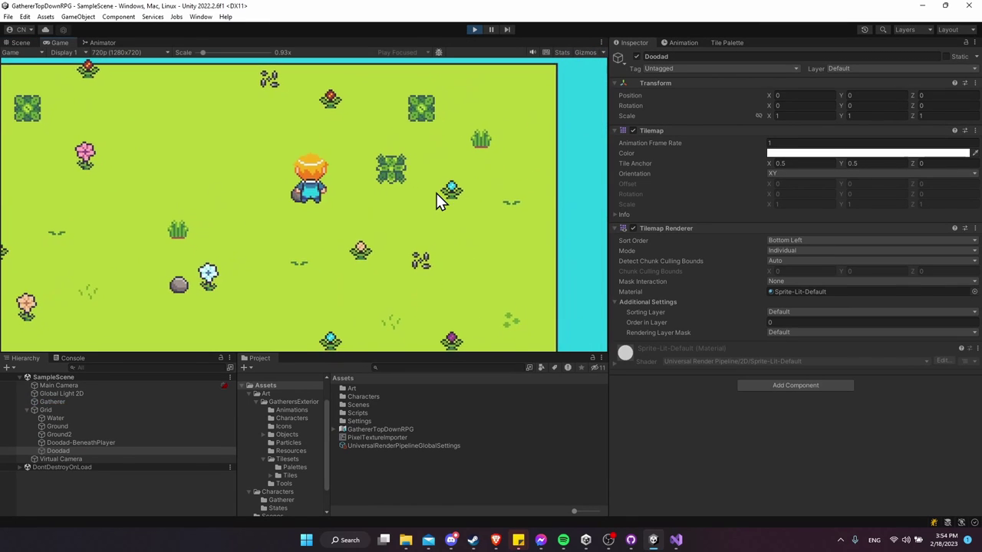
key(d)
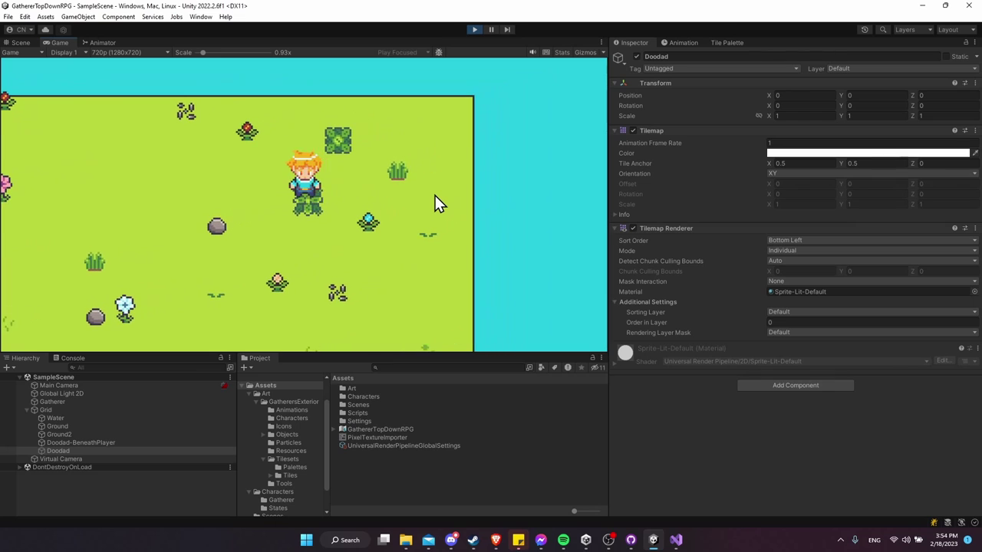
key(w)
key(s)
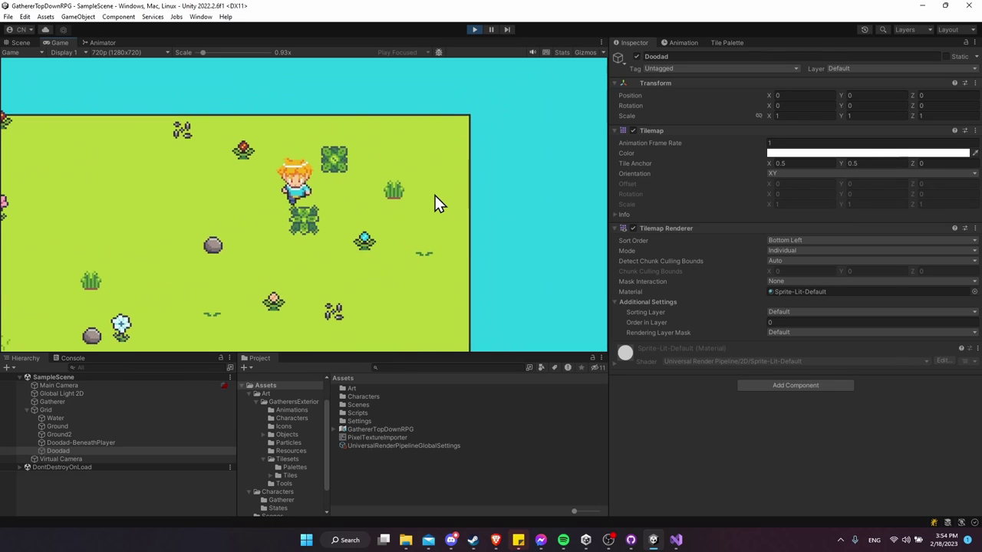
key(d)
key(w)
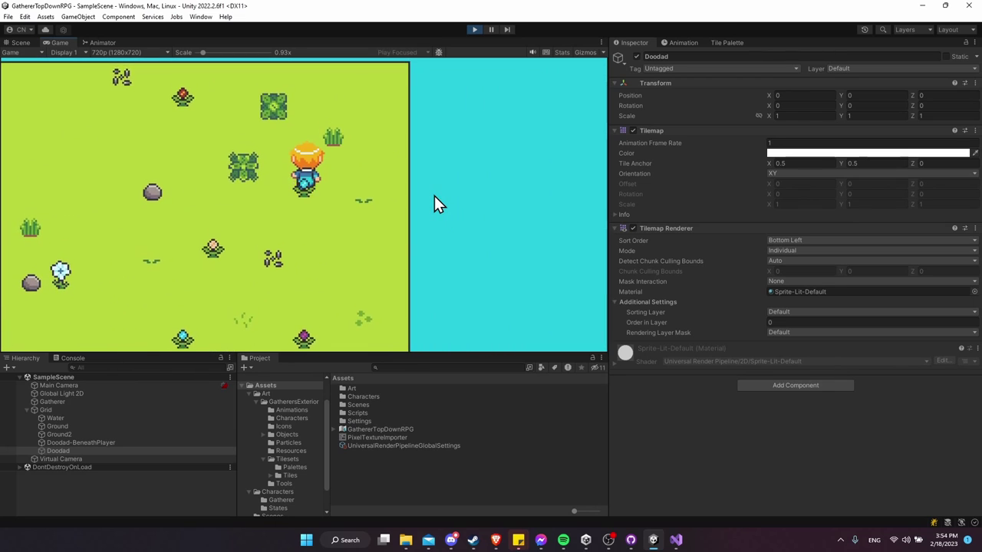
Walk the player back across the field to the open grass beside the upper grey rock
key(a)
key(s)
key(s)
key(a)
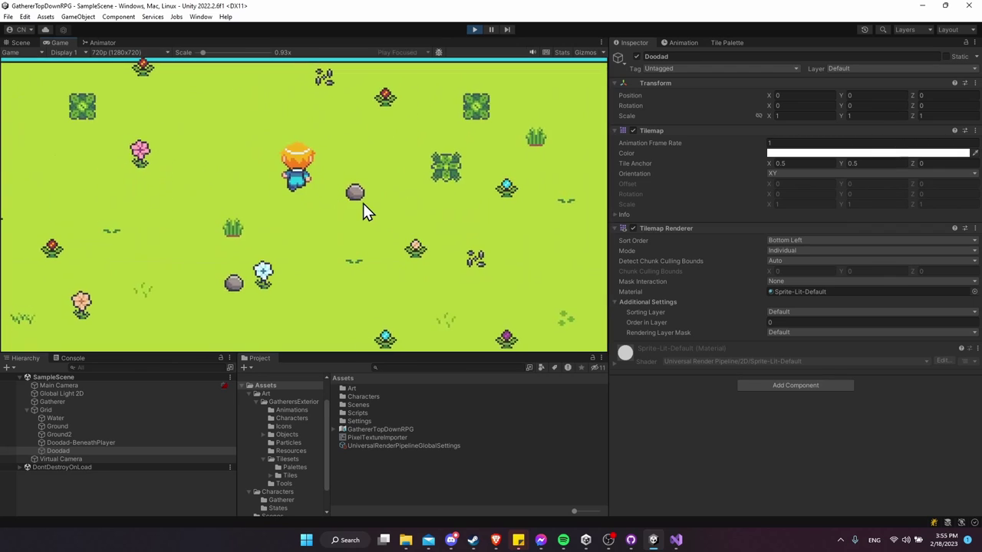
key(d)
key(a)
key(w)
key(w)
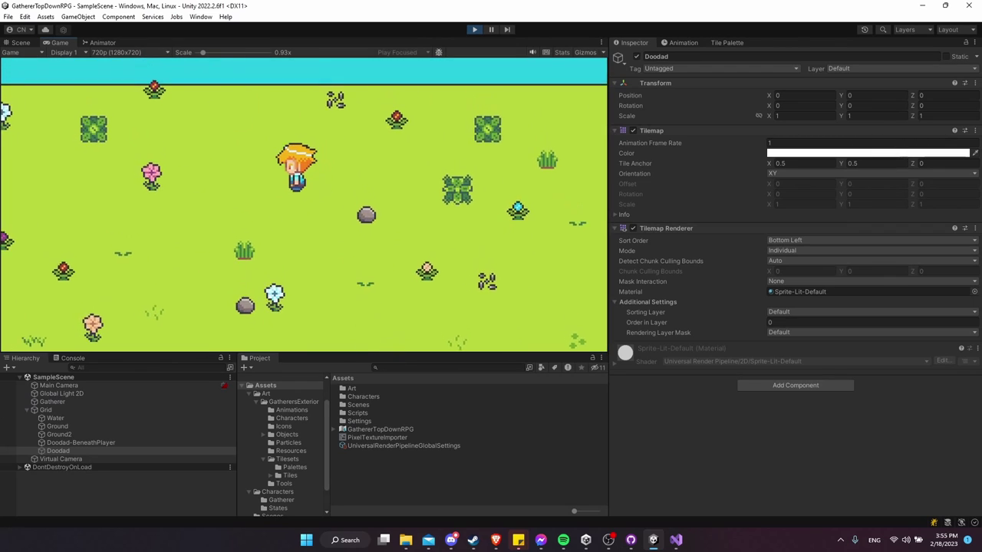
Walk the player past the peach flower and up behind the blue flower to check Y-sorting on the Doodad tilemap
key(s)
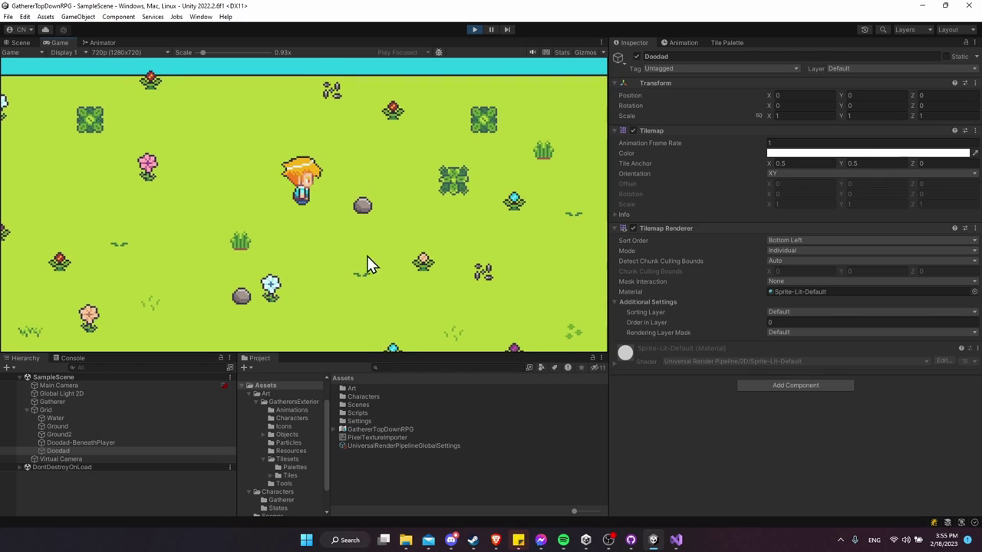
key(d)
key(s)
key(d)
key(s)
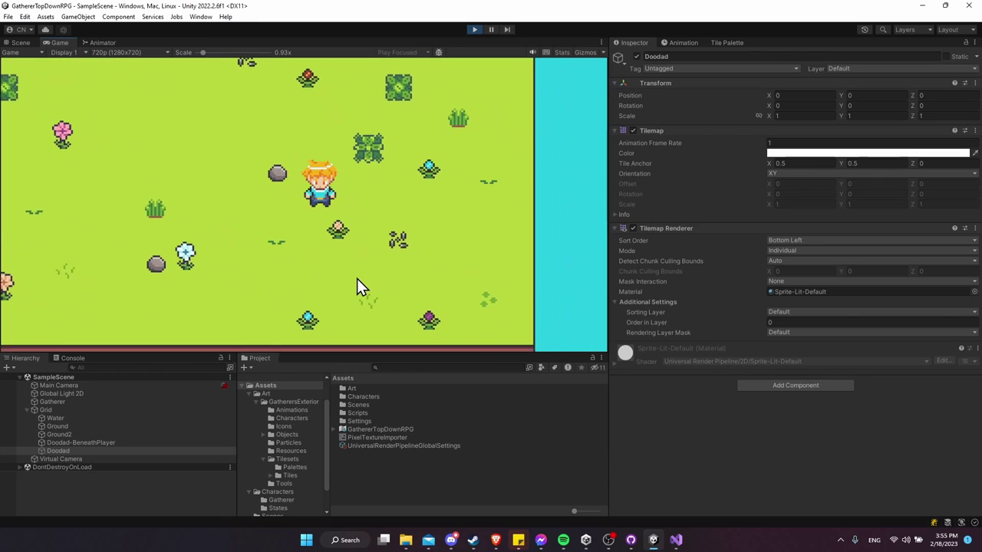
key(d)
key(w)
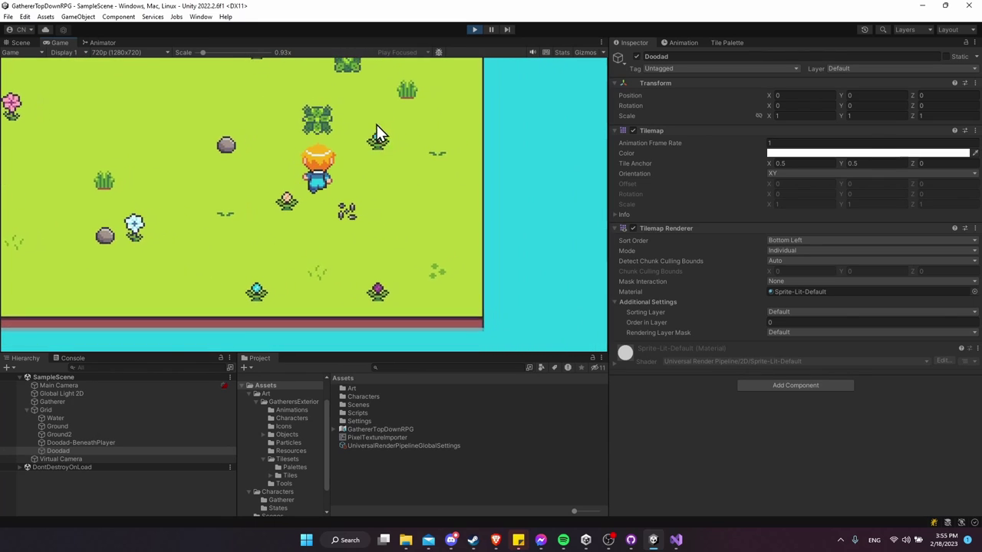
key(w)
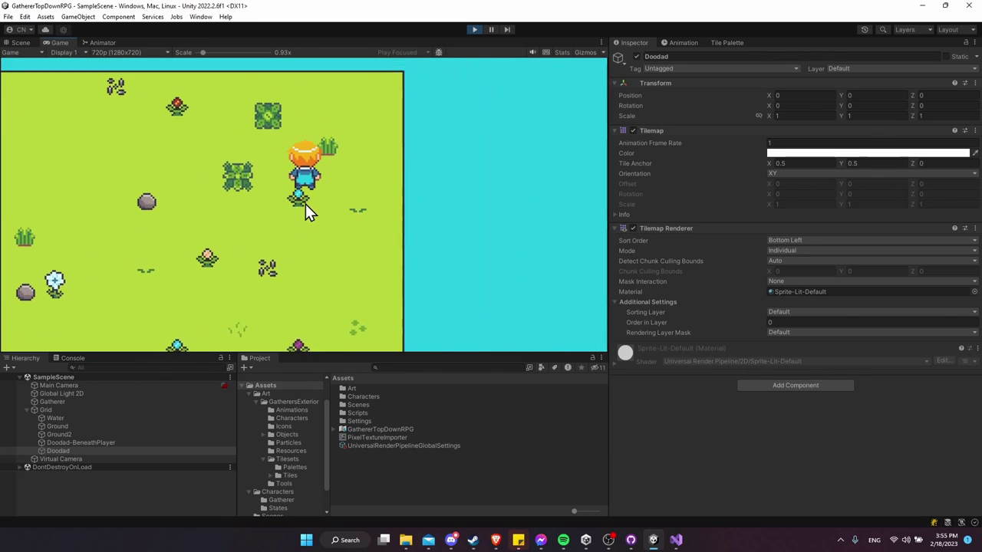